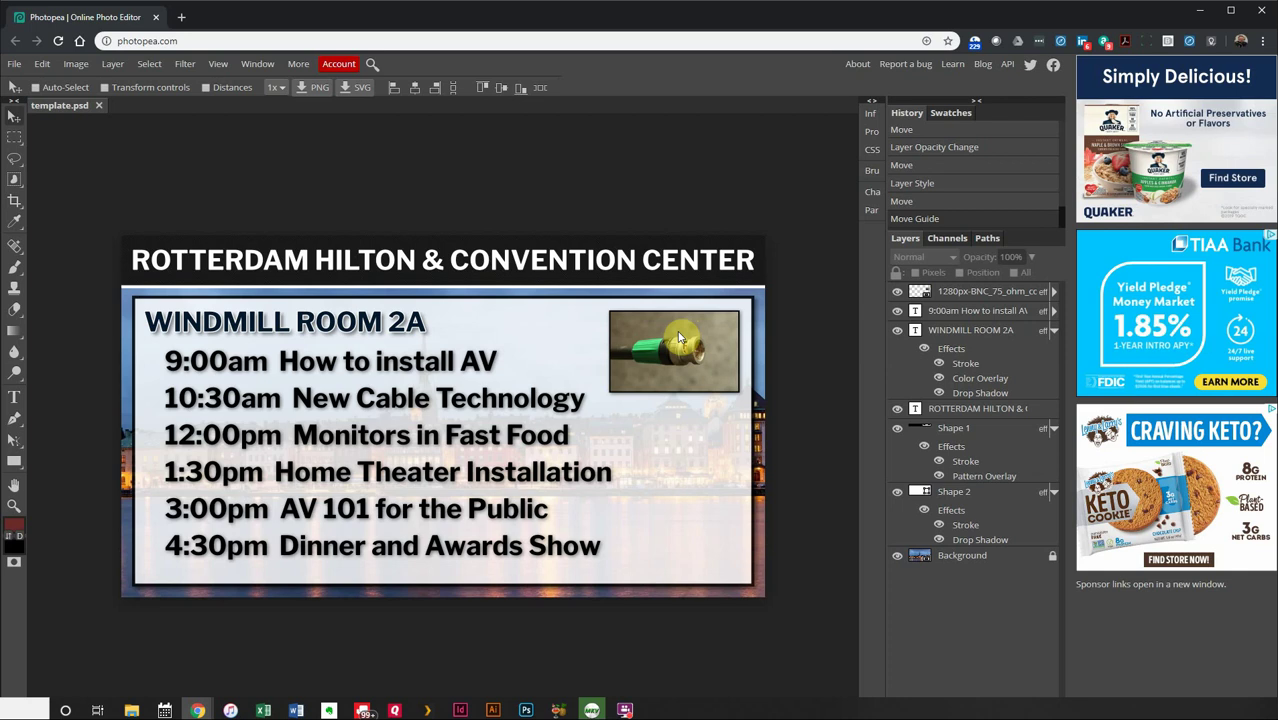
- Review the account types and the Premium pricing options, and close the account information
left_click(140, 40)
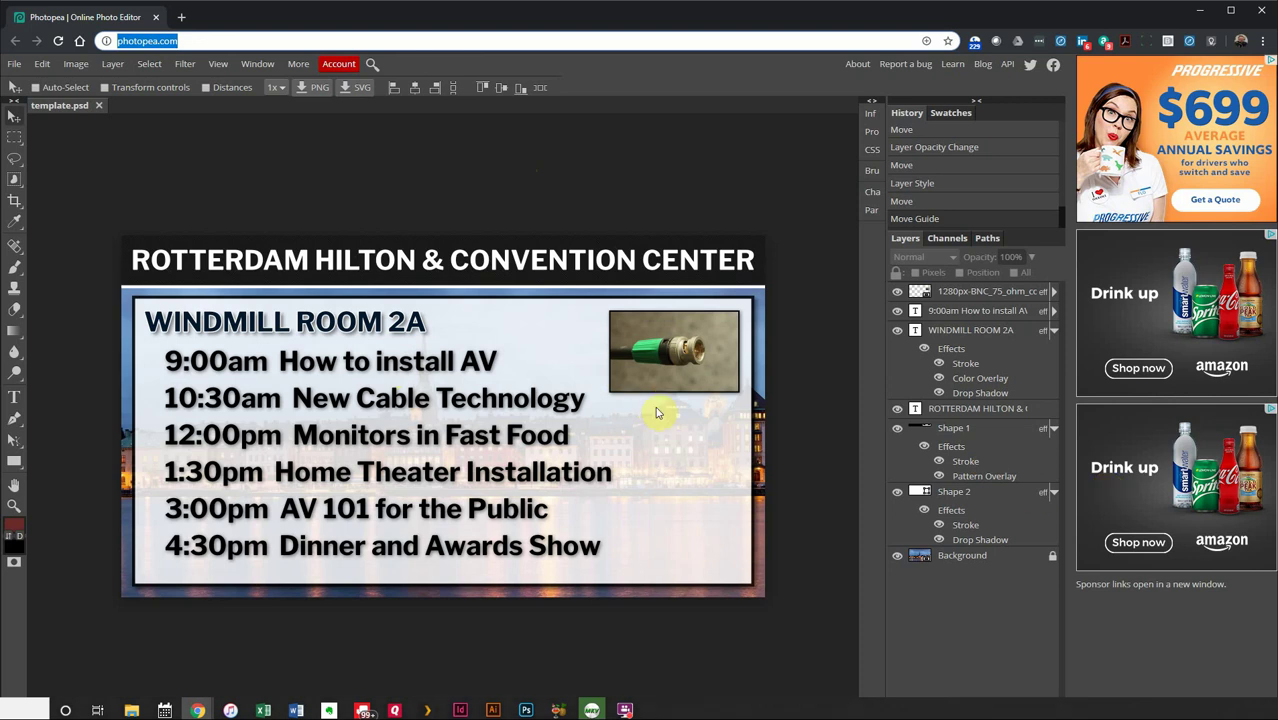
left_click(340, 65)
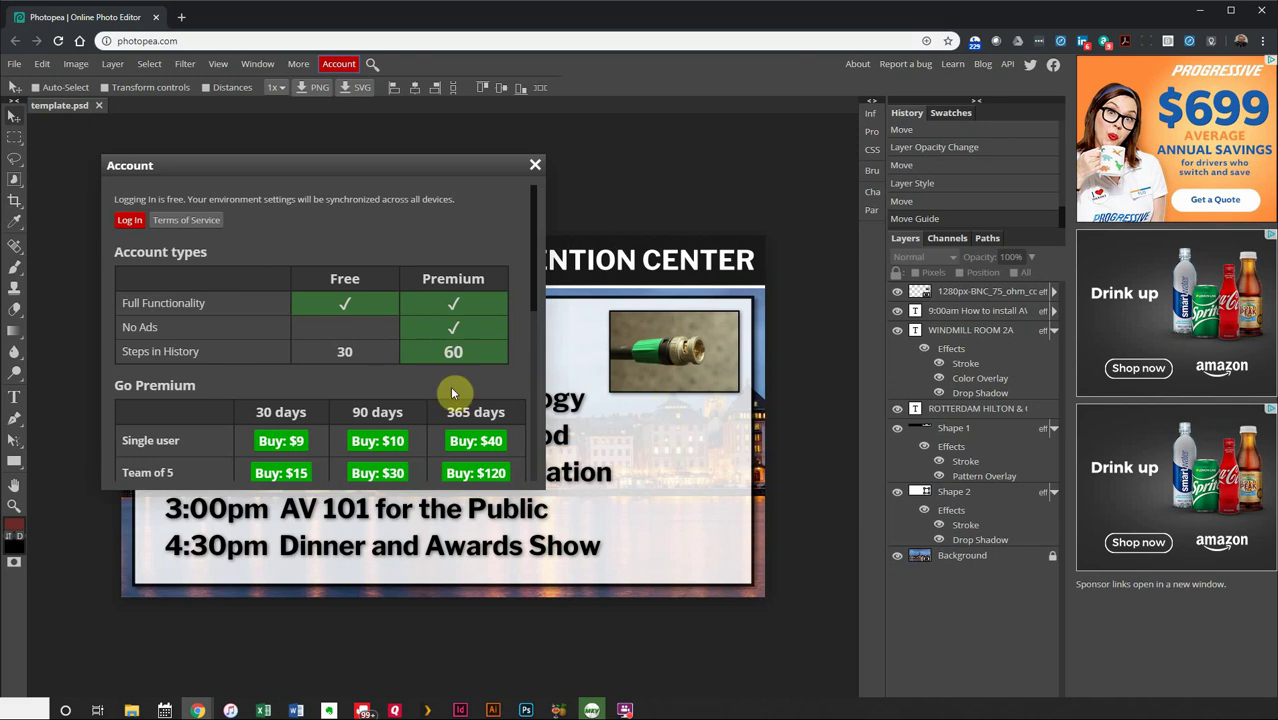
scroll(450, 390, "down", 2)
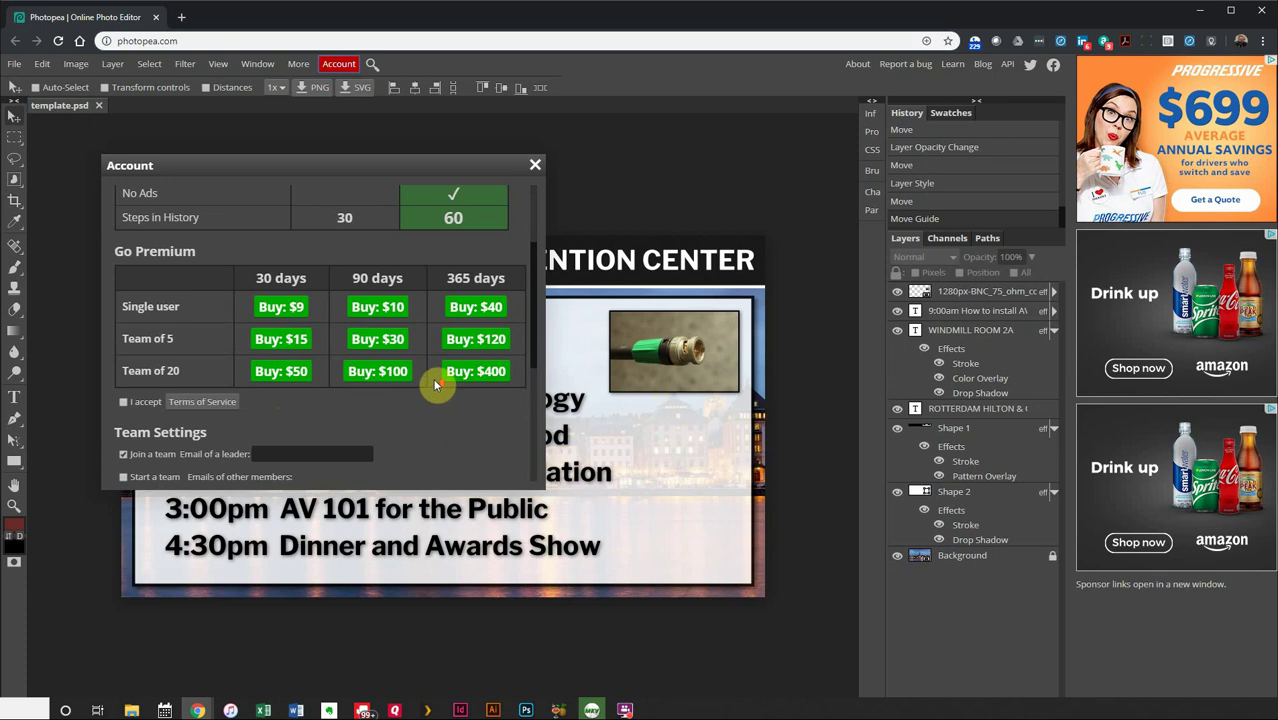
scroll(434, 383, "up", 3)
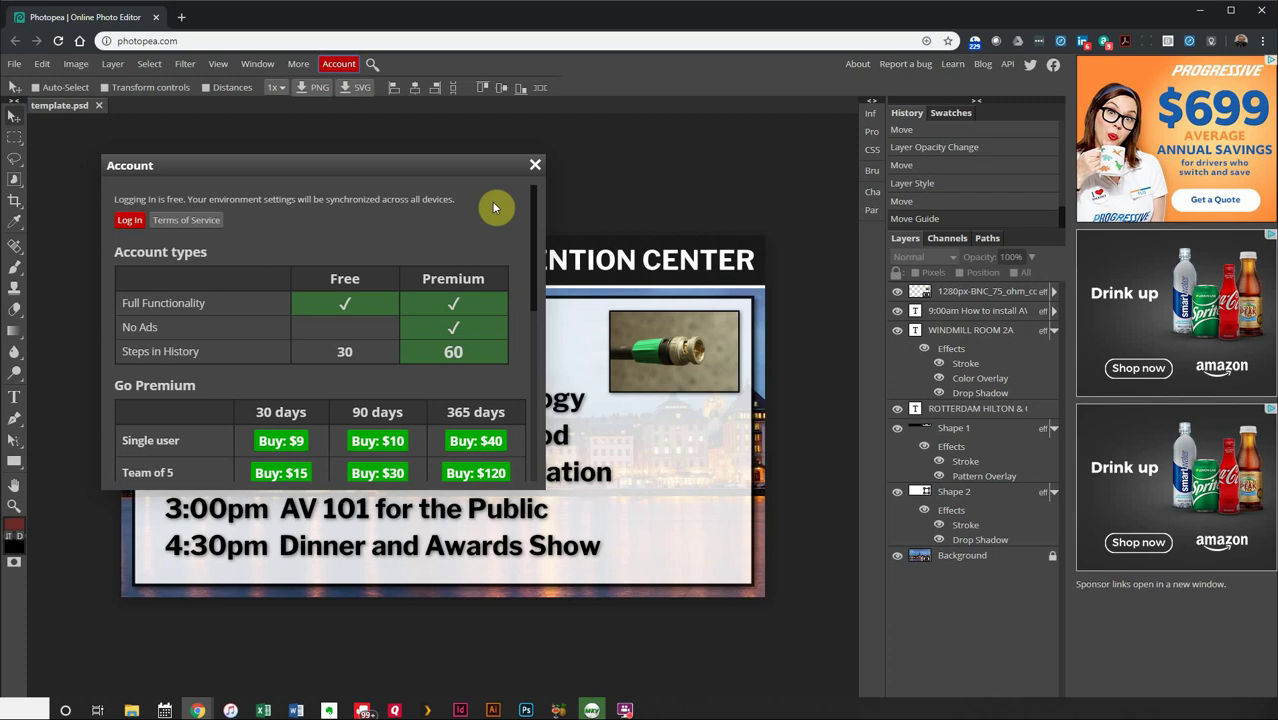
left_click(533, 165)
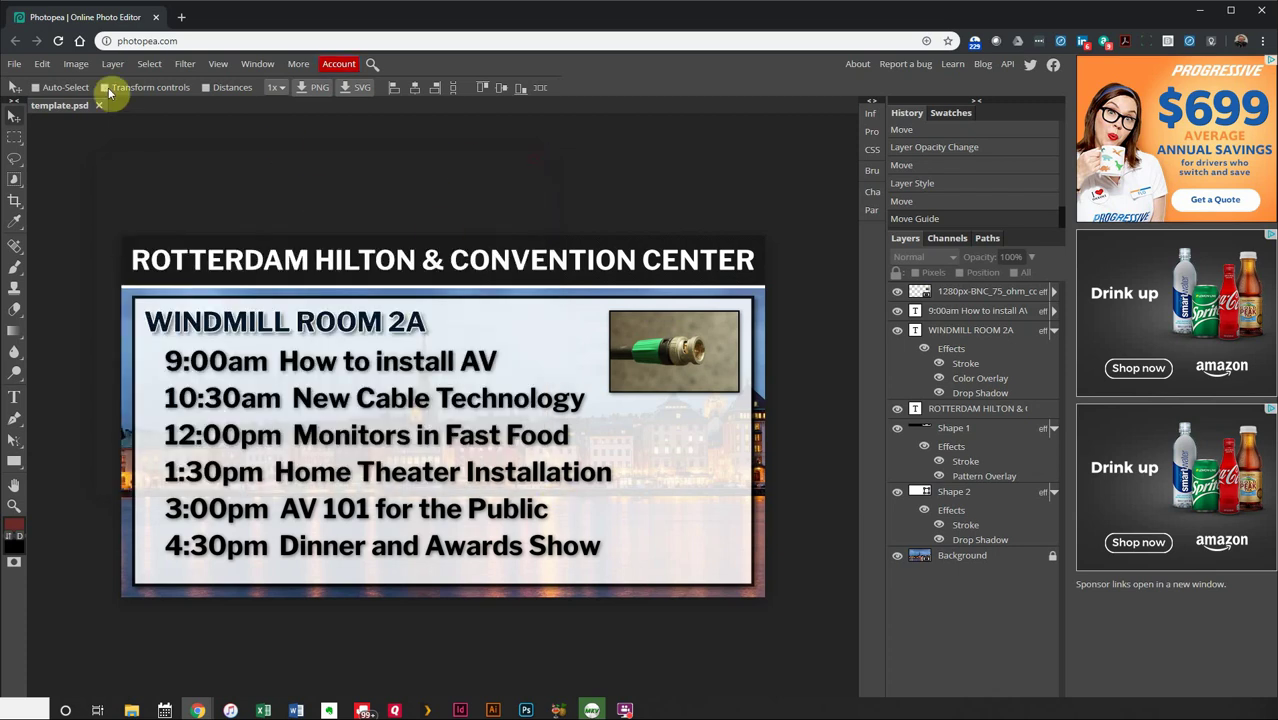
- Start a new project and name it Hotel
left_click(14, 64)
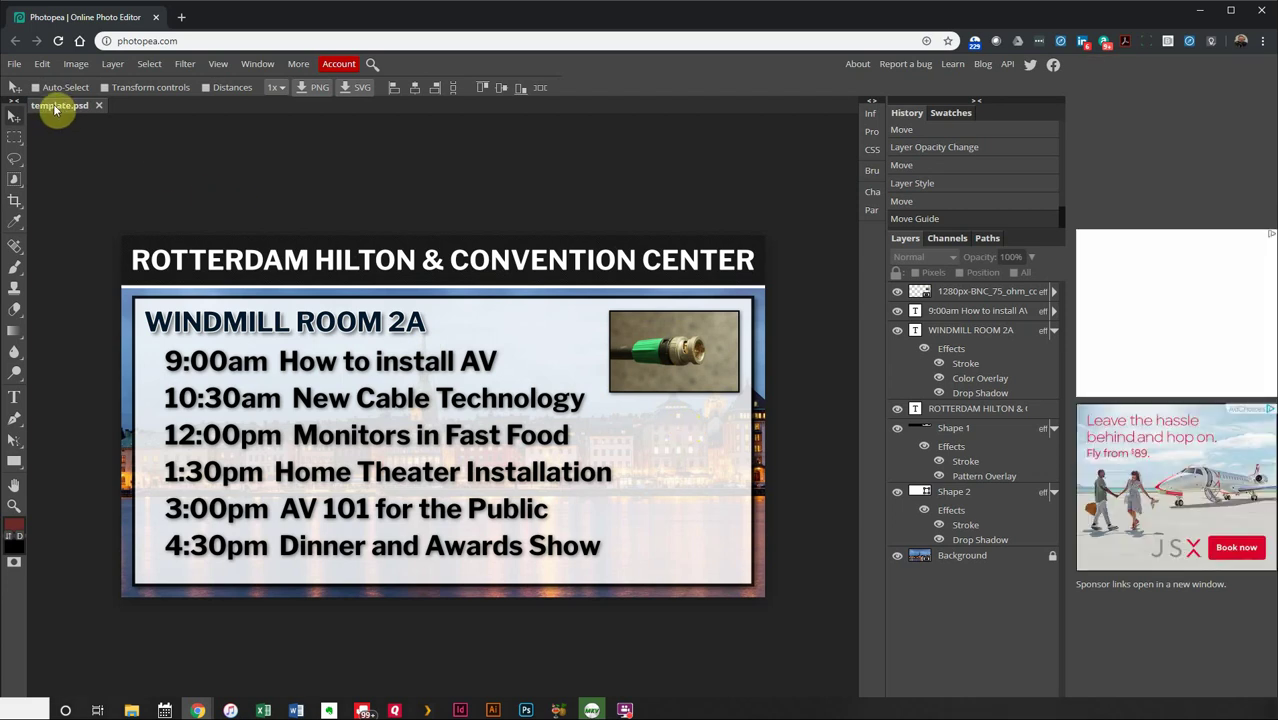
left_click(14, 63)
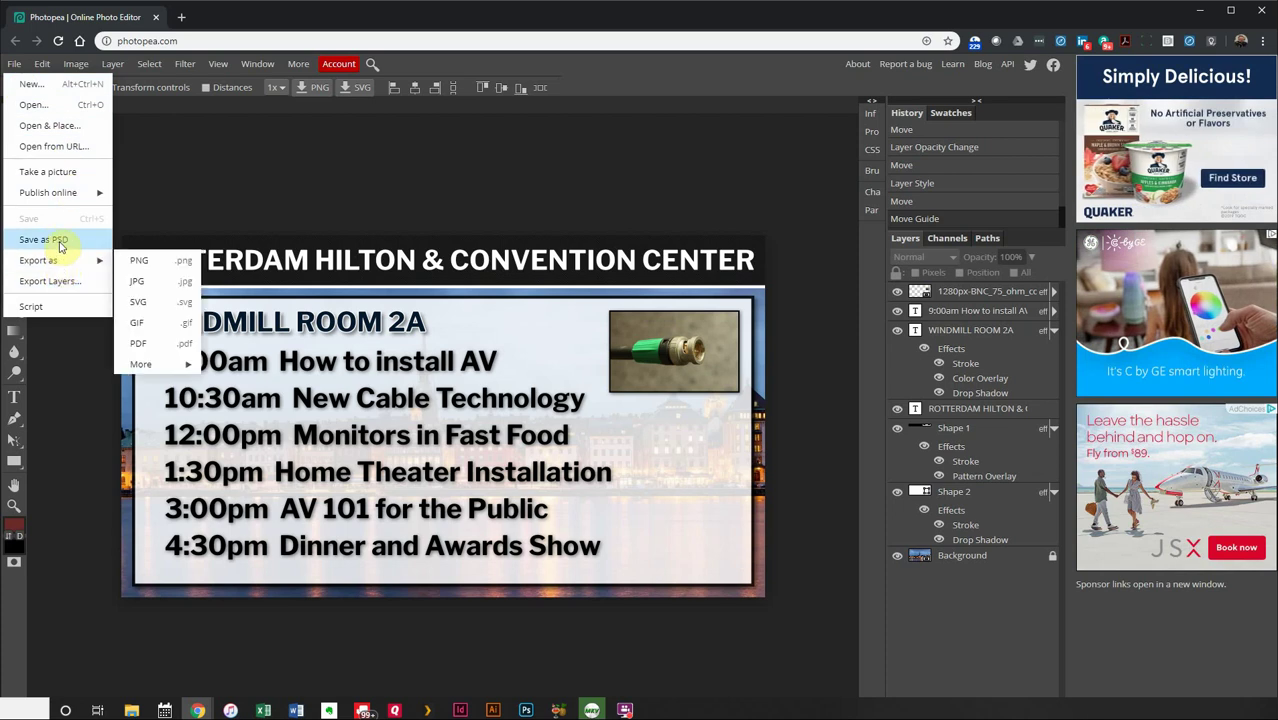
left_click(29, 89)
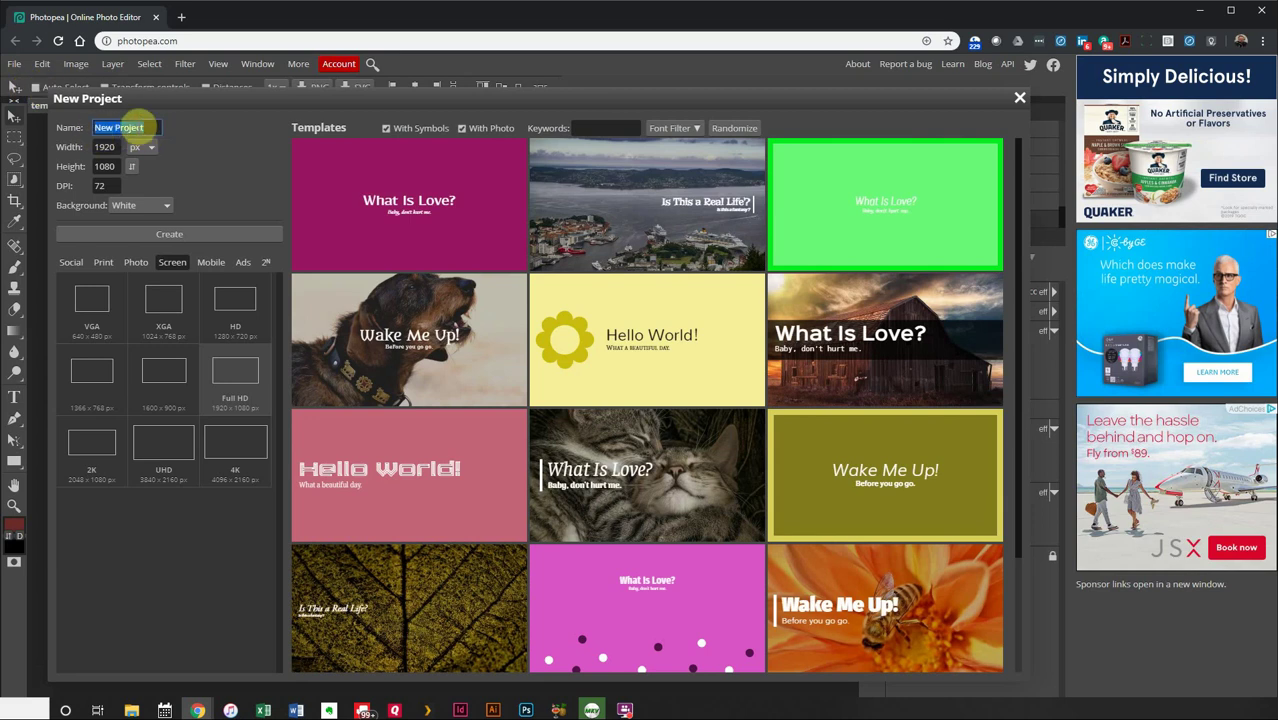
type("Convent")
key("BackSpace")
key("BackSpace")
key("BackSpace")
key("BackSpace")
type("Hotel")
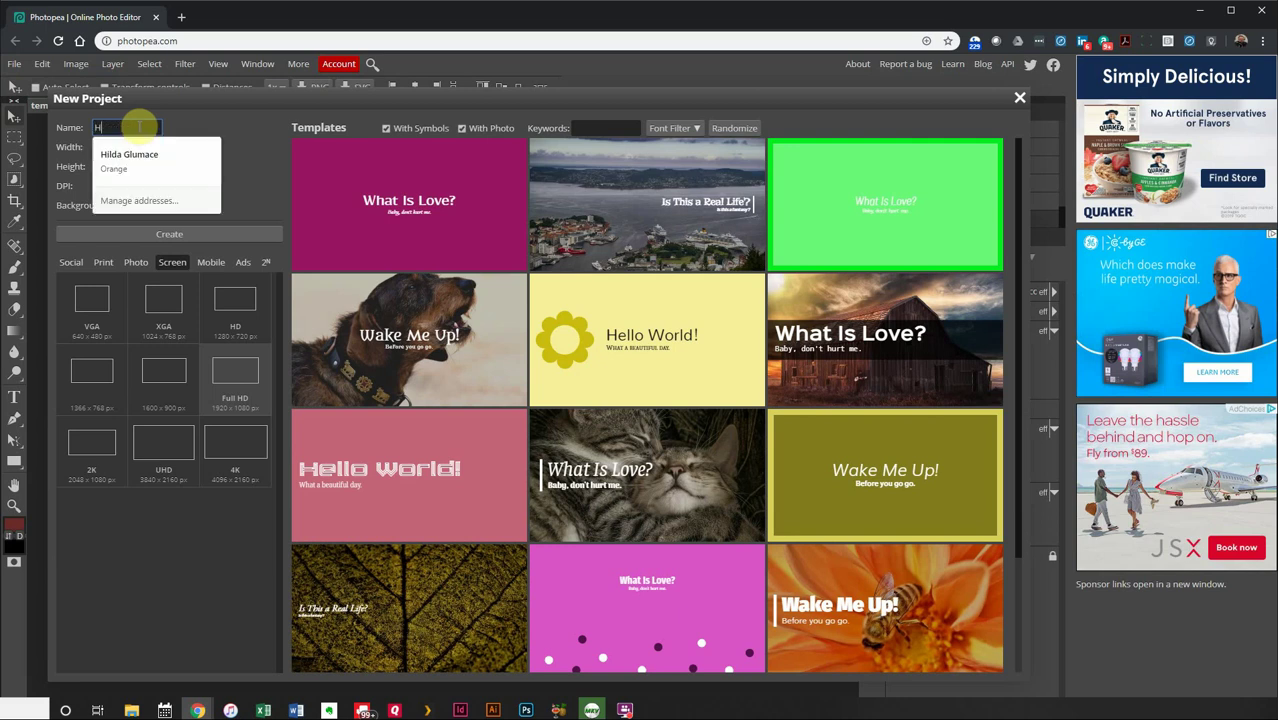
left_click(251, 177)
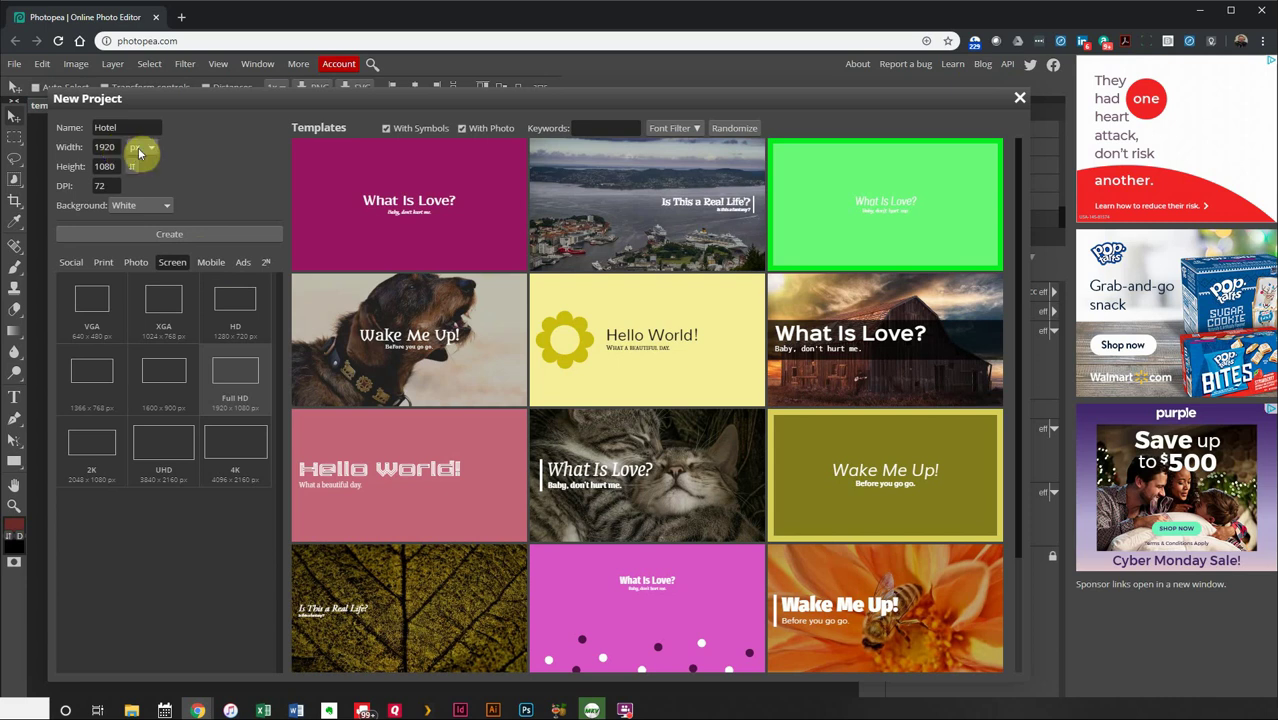
- Choose the Full HD 1920 x 1080 px screen preset for the new project
left_click(112, 167)
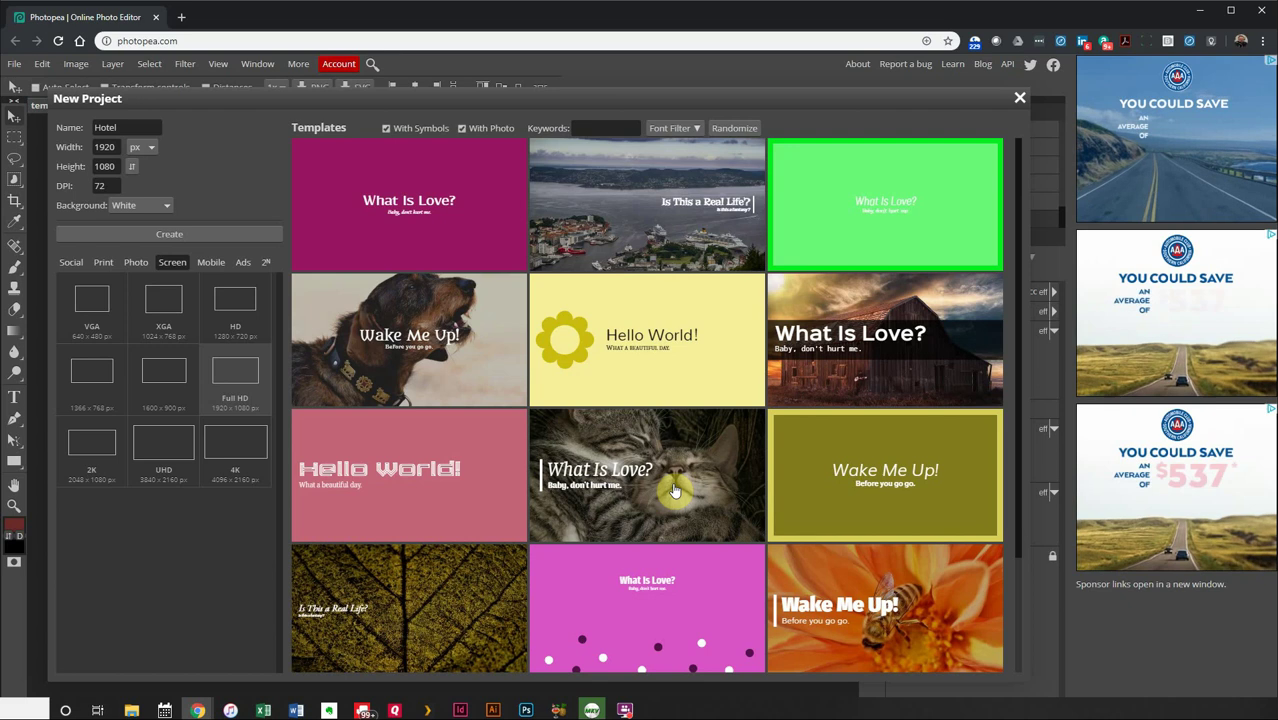
double_click(113, 185)
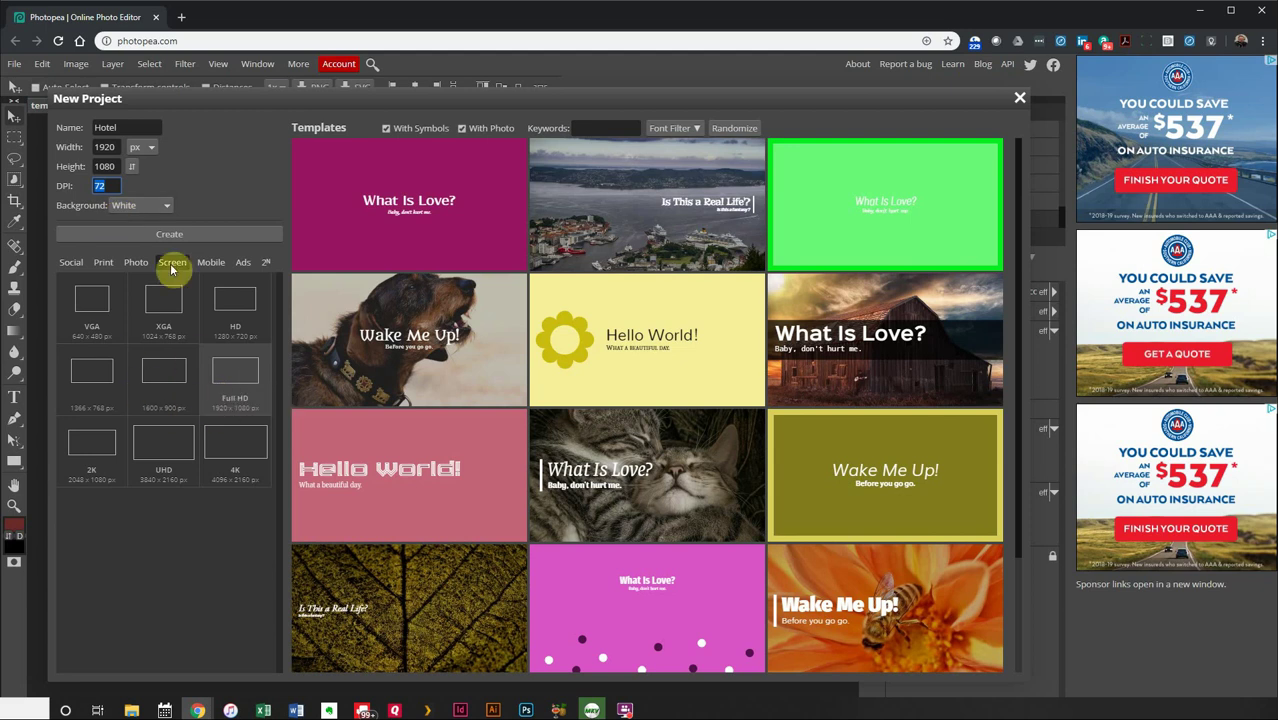
left_click(71, 263)
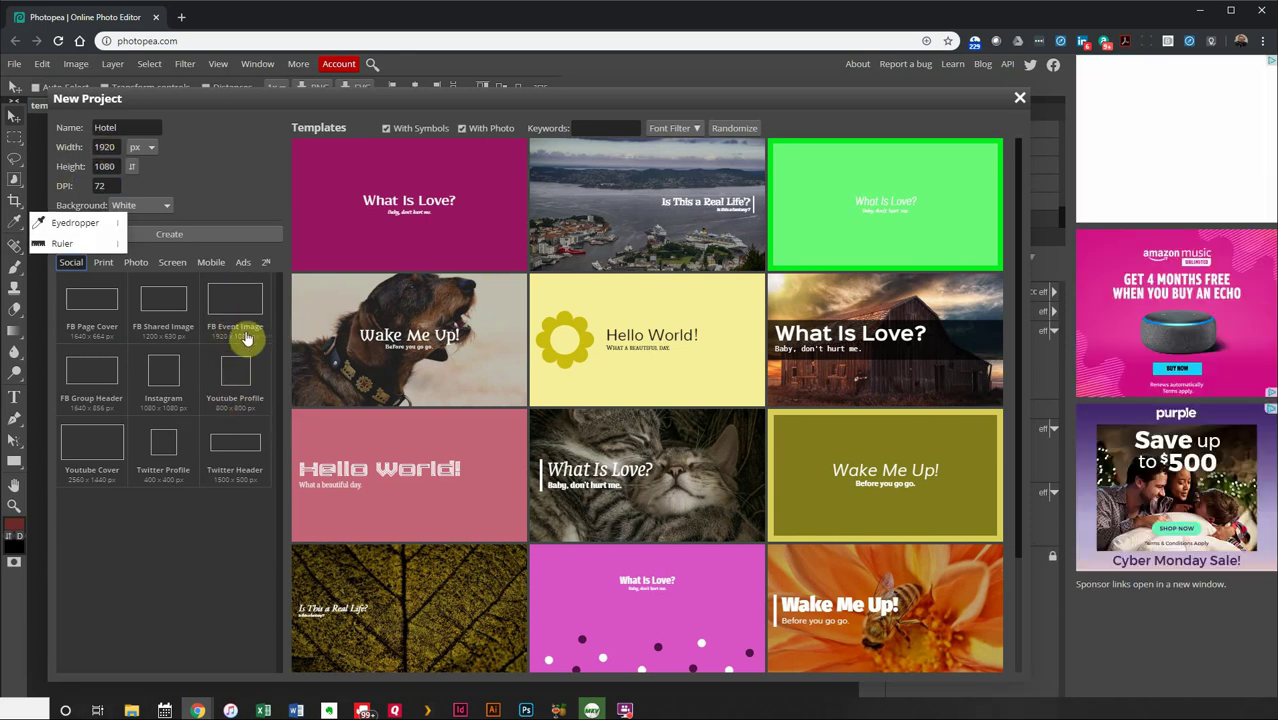
left_click(172, 263)
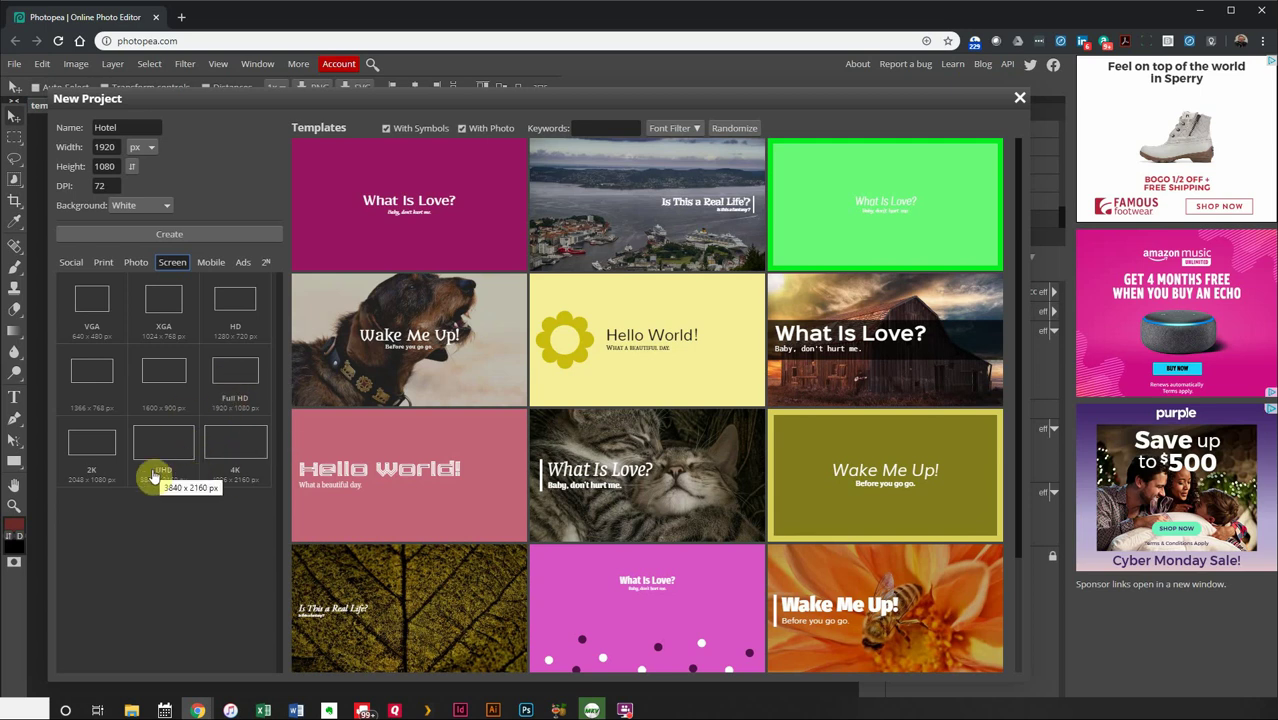
left_click(240, 380)
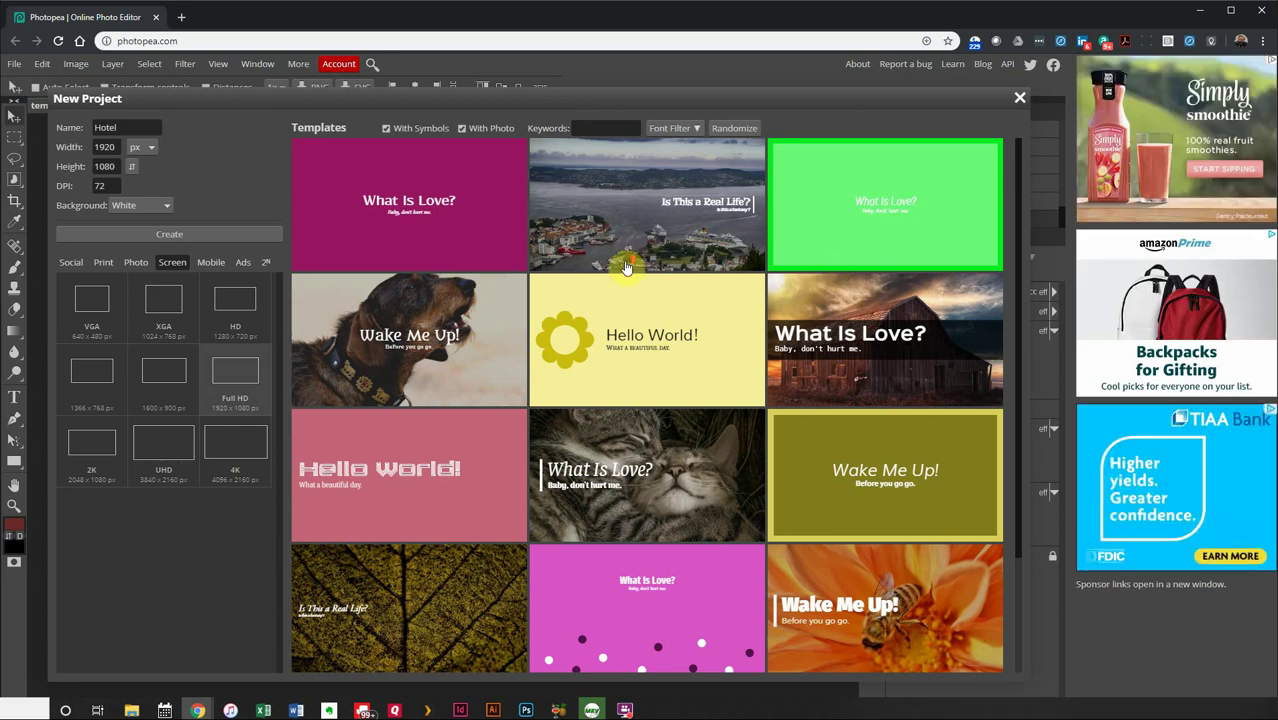
- Browse the project templates with photo templates excluded, and include the photo templates again
left_click(463, 130)
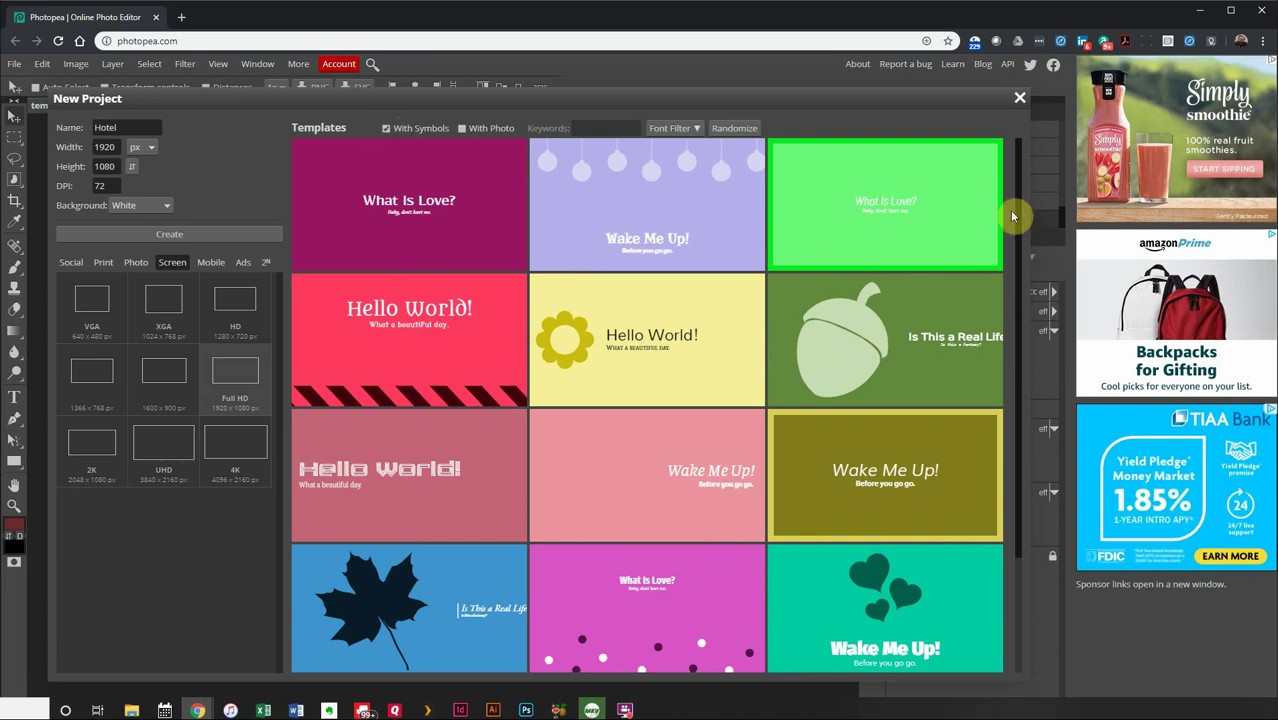
scroll(1015, 229, "down", 7)
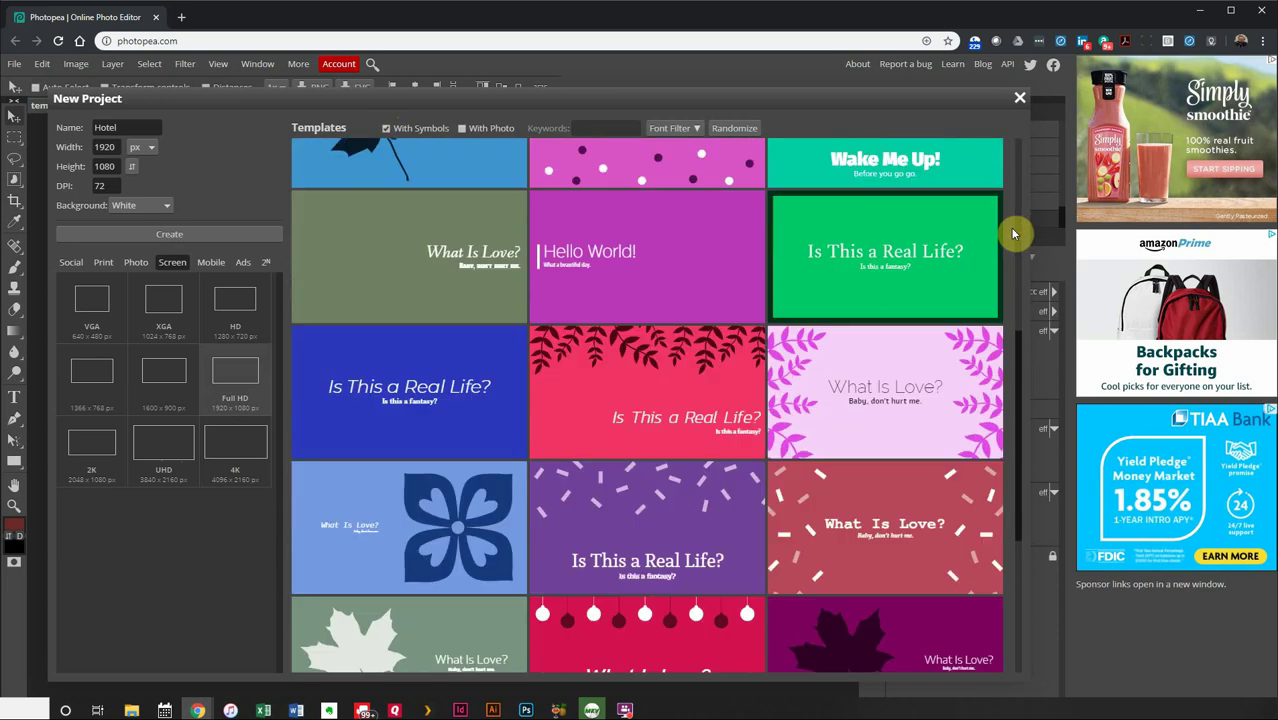
scroll(1015, 234, "down", 5)
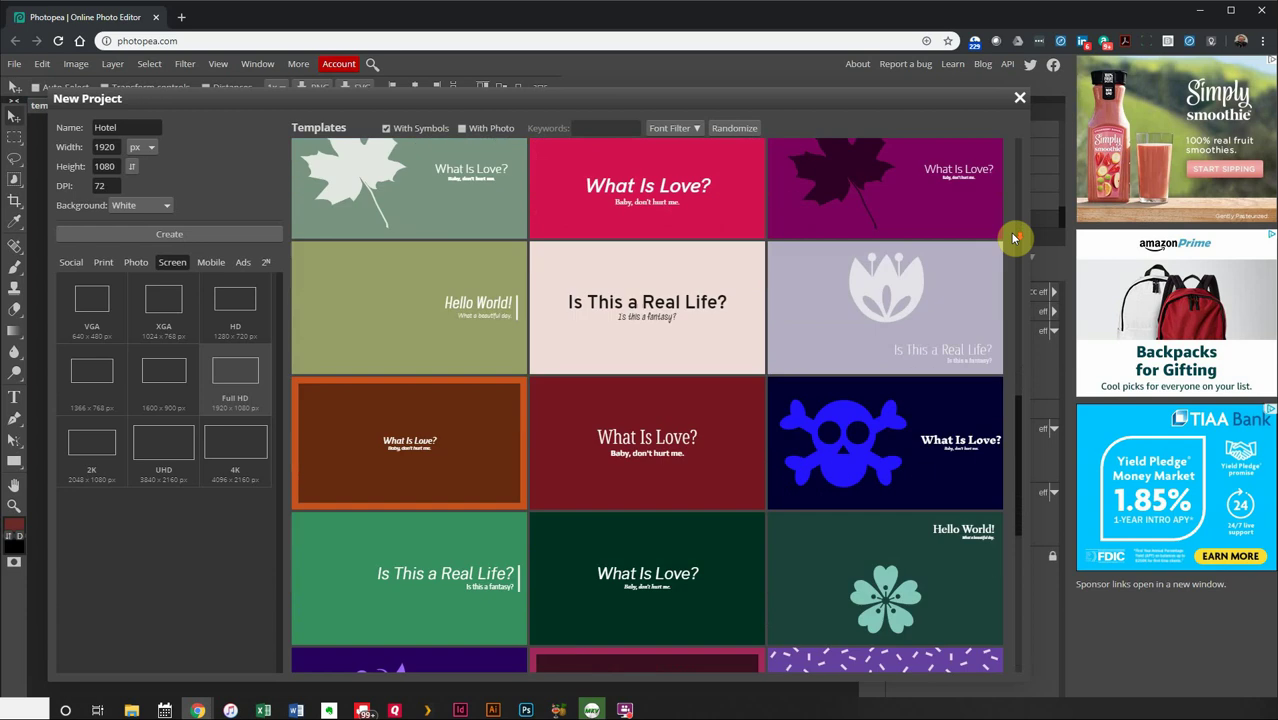
scroll(1013, 237, "down", 3)
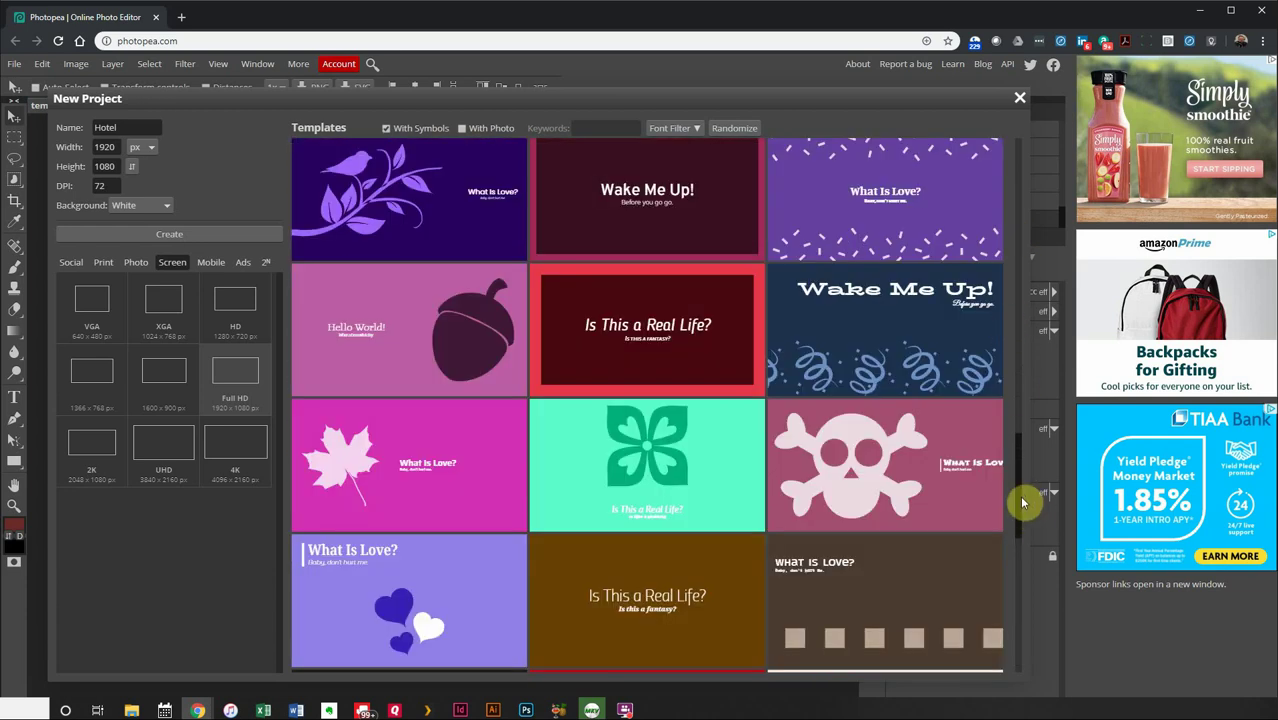
left_click_drag(1017, 498, 1010, 148)
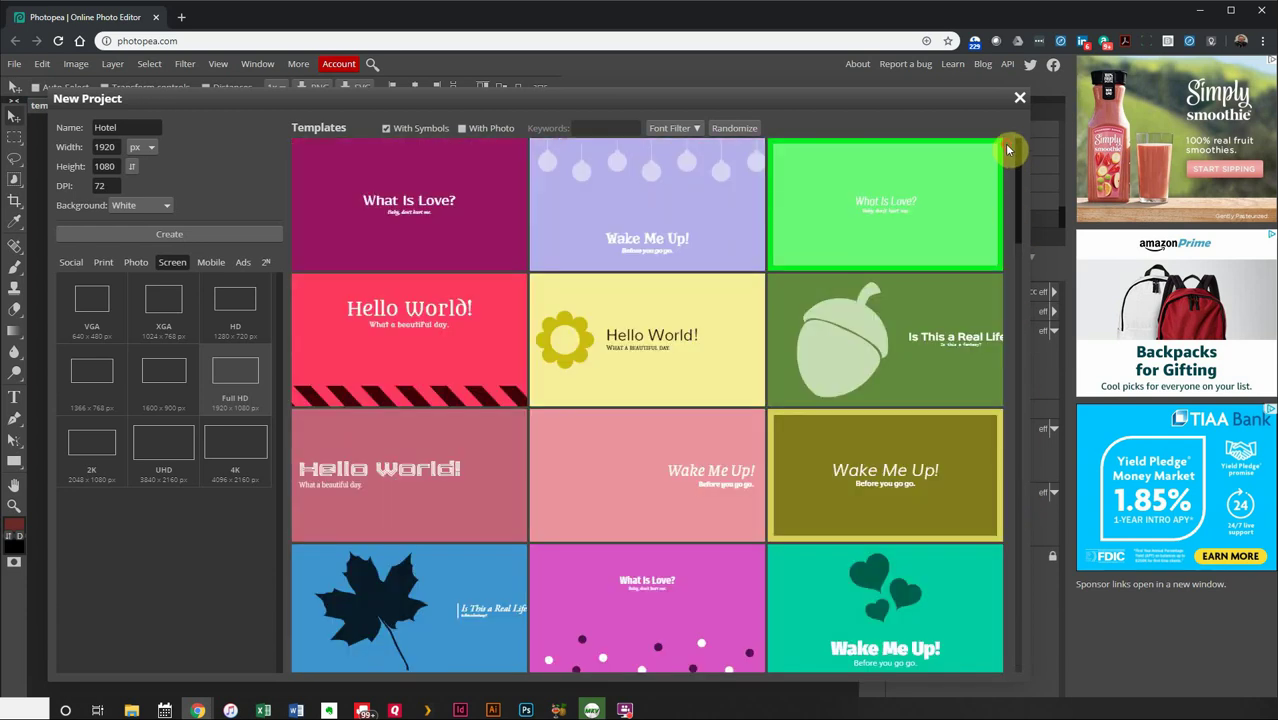
left_click(462, 130)
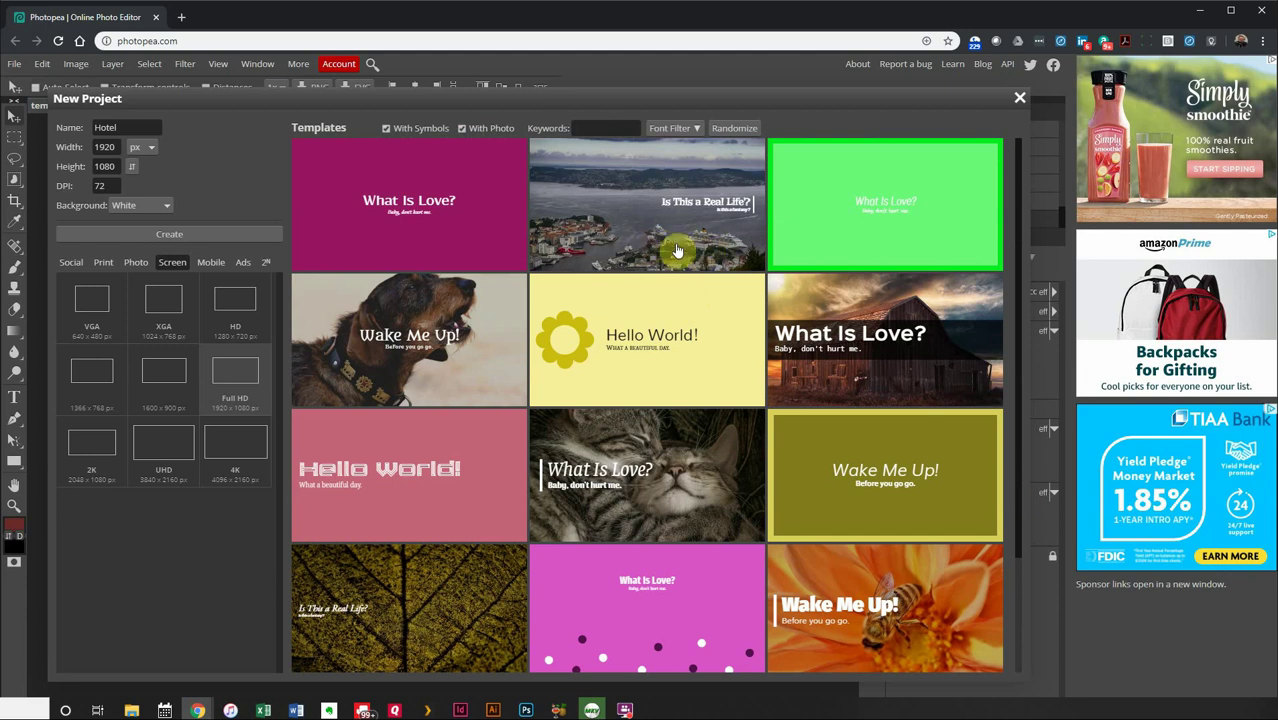
- Create the project from the "Hello World!" template with the evening waterfront city photo
scroll(775, 418, "down", 6)
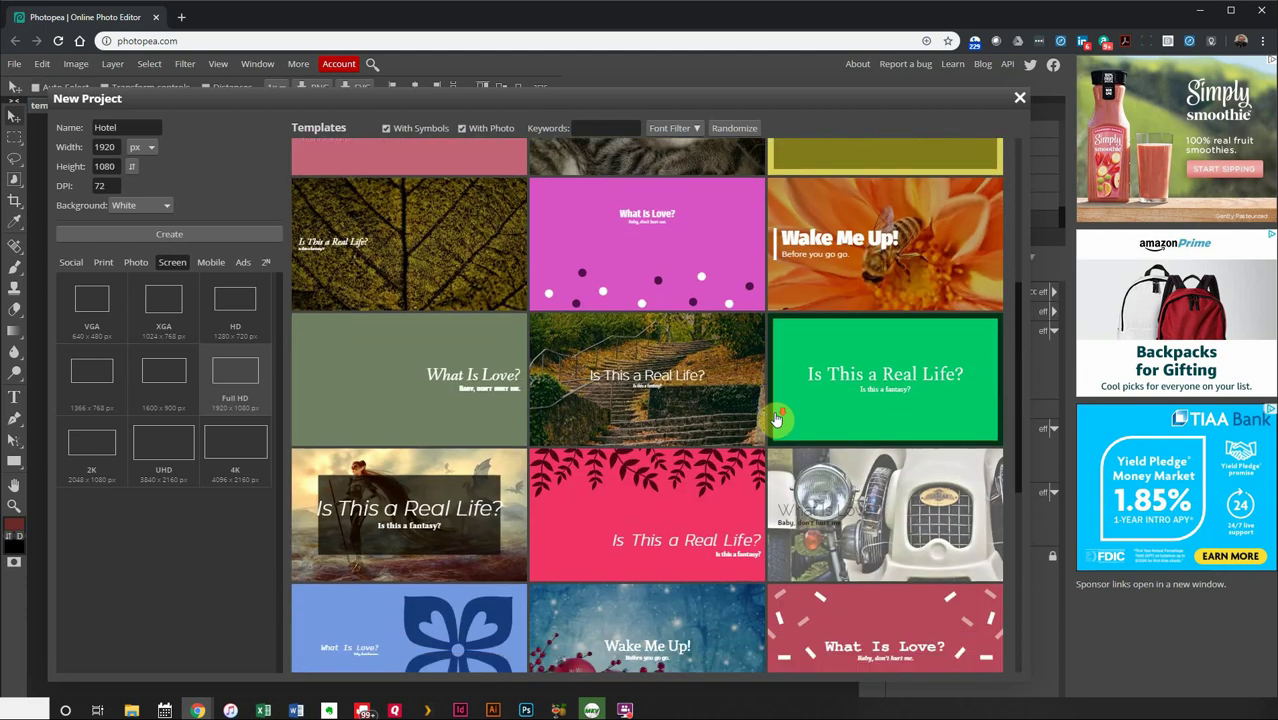
scroll(775, 418, "down", 3)
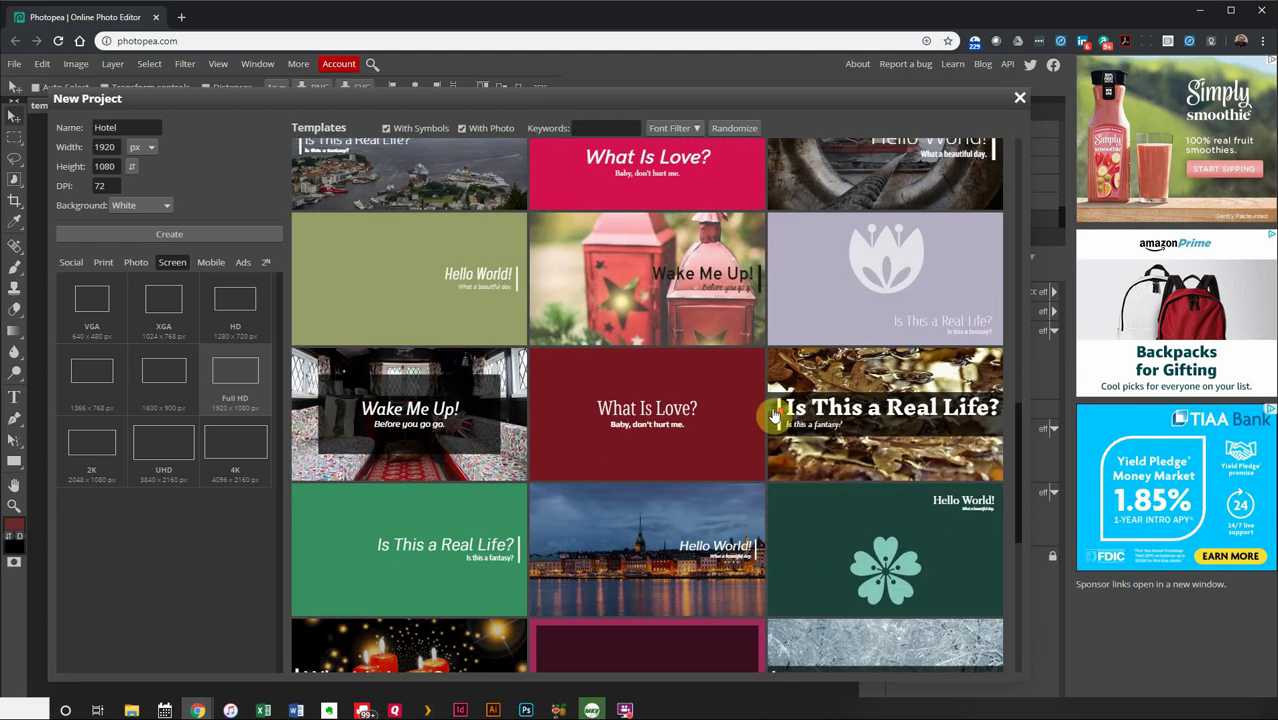
scroll(772, 410, "down", 3)
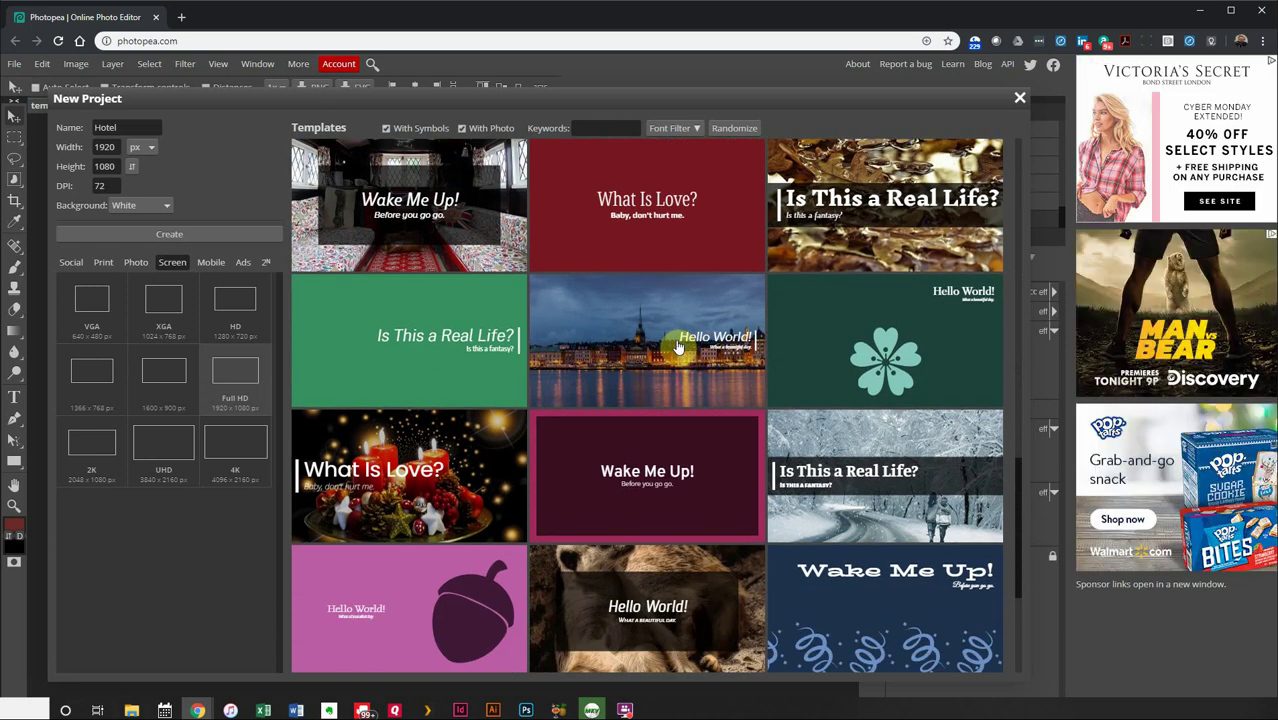
left_click_drag(1021, 488, 990, 199)
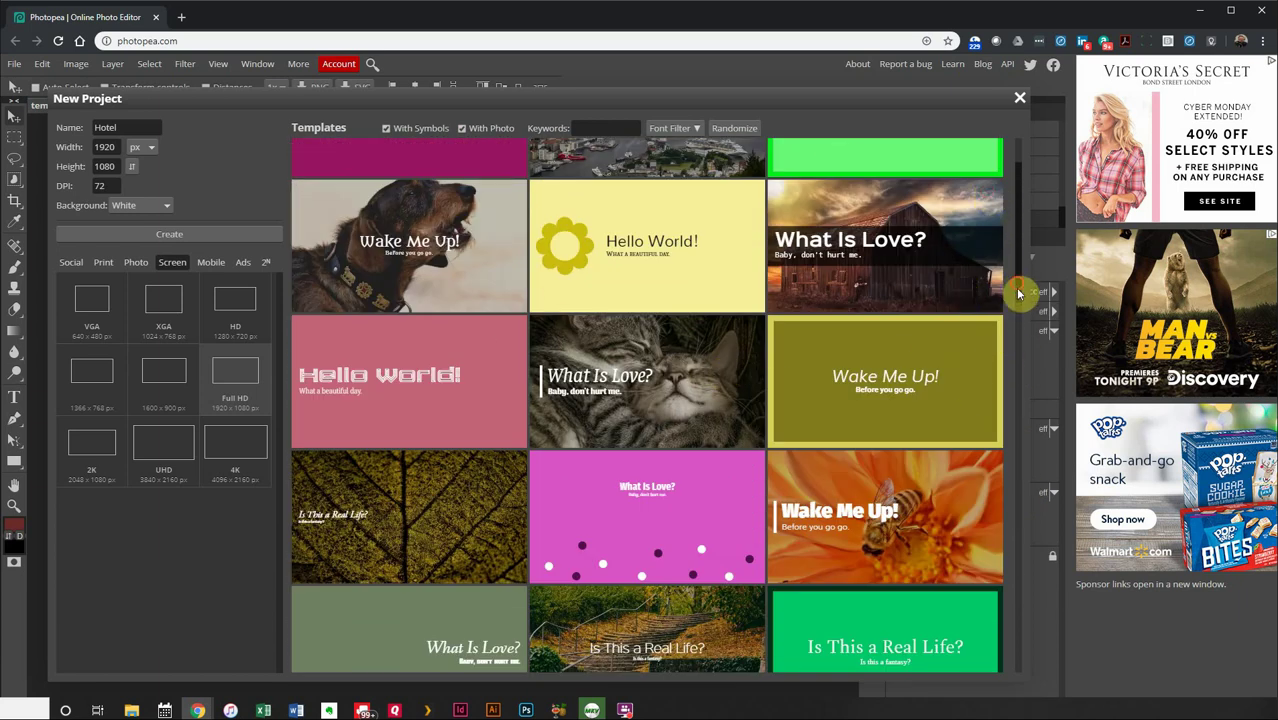
left_click_drag(1019, 293, 980, 605)
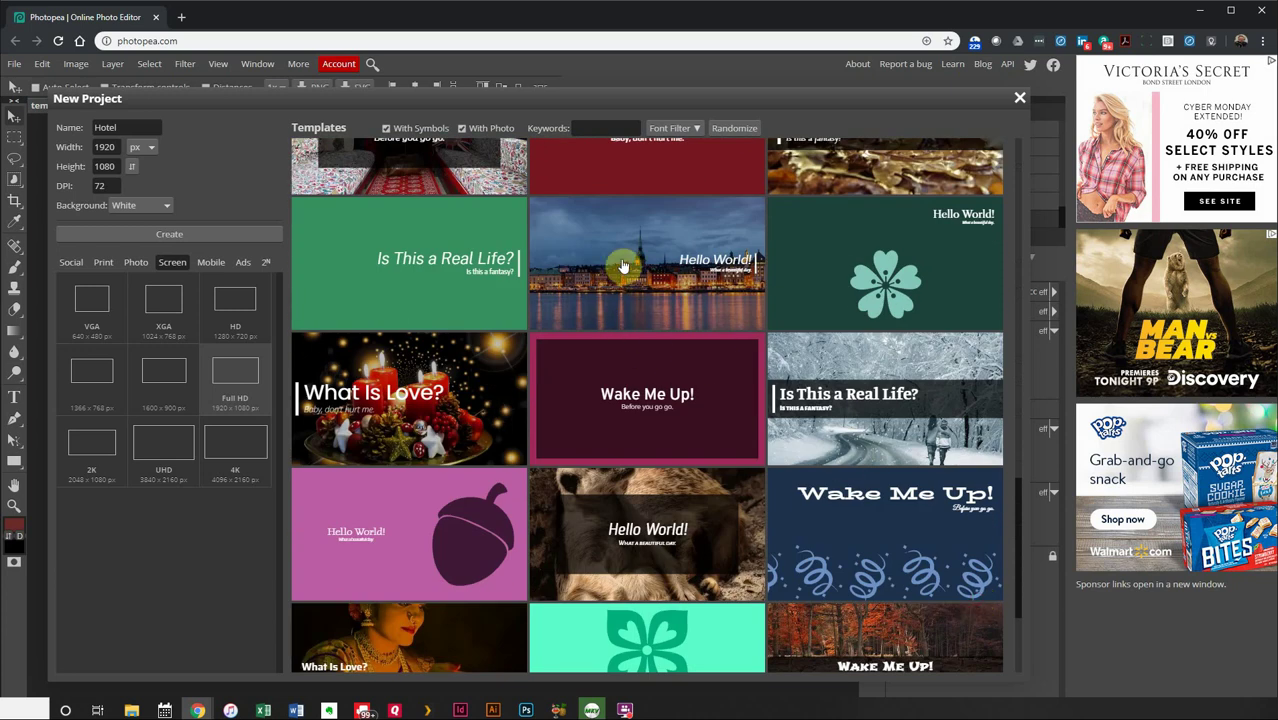
left_click(646, 290)
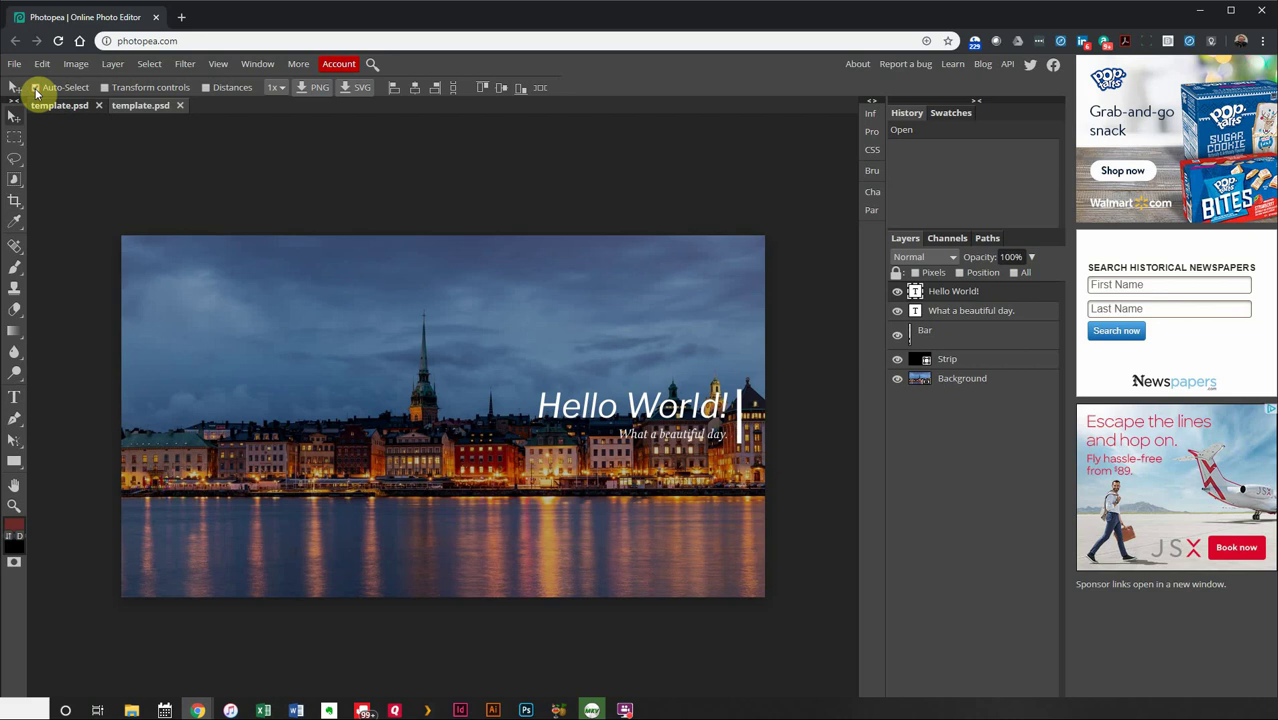
- Enable Auto-Select and Transform controls for the Move tool
left_click(104, 88)
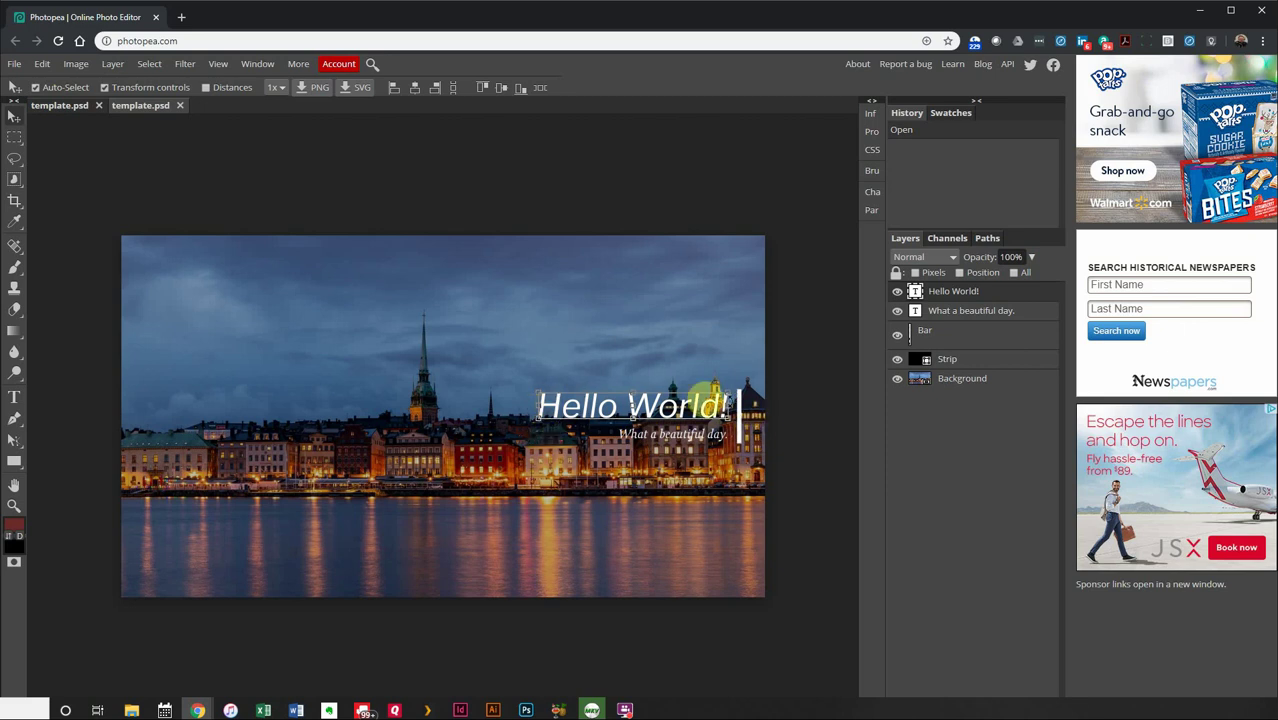
left_click(106, 88)
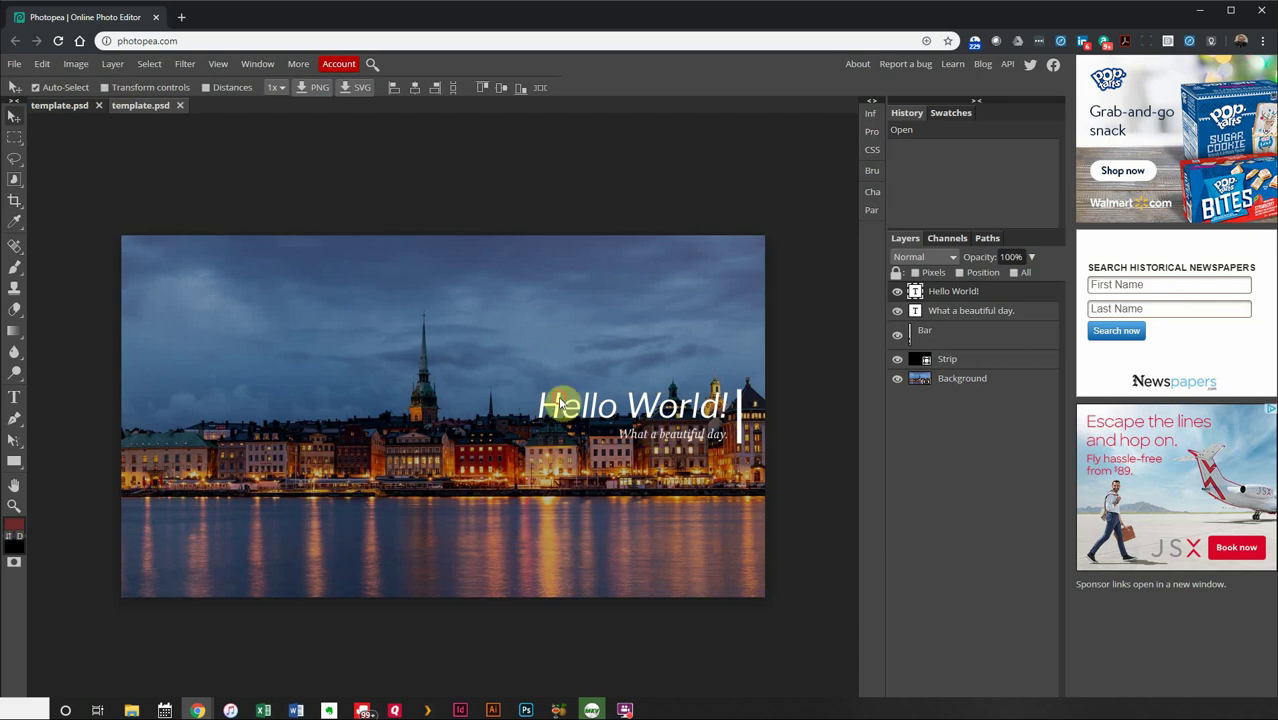
left_click(106, 88)
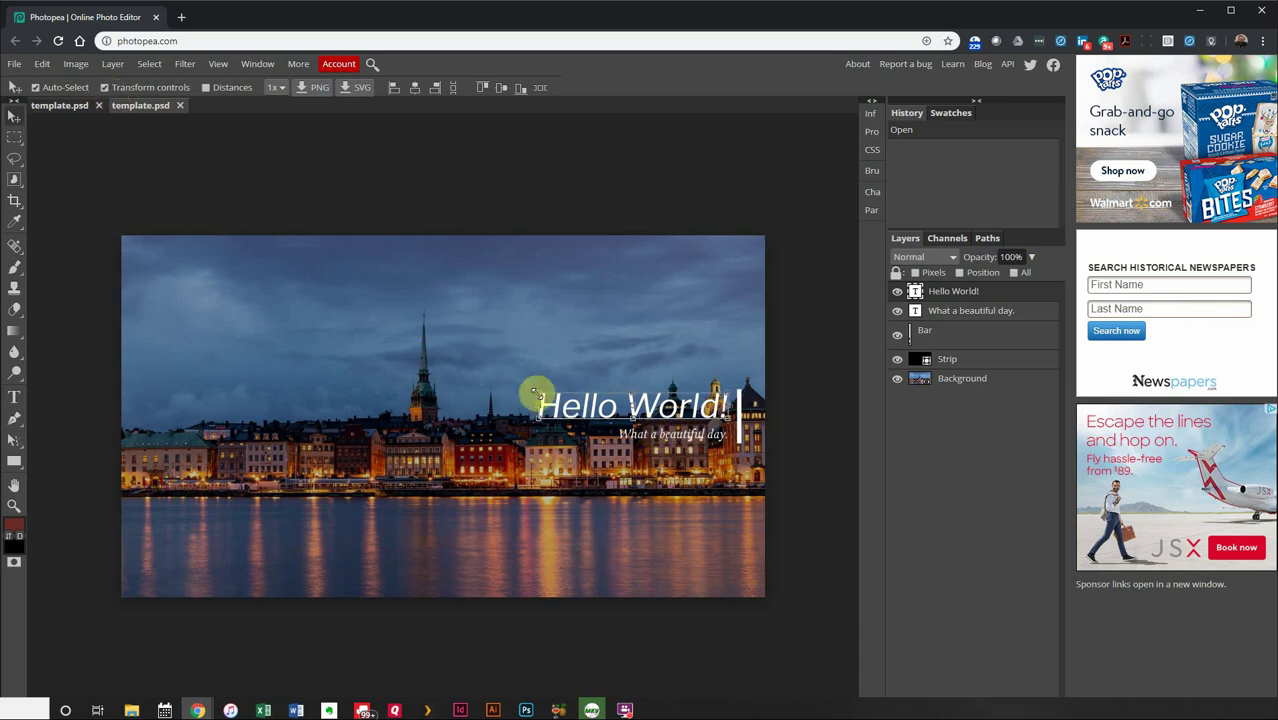
- Try stretching the "Hello World!" text to 170% width and 465% height, and undo the transform
left_click_drag(537, 393, 408, 298)
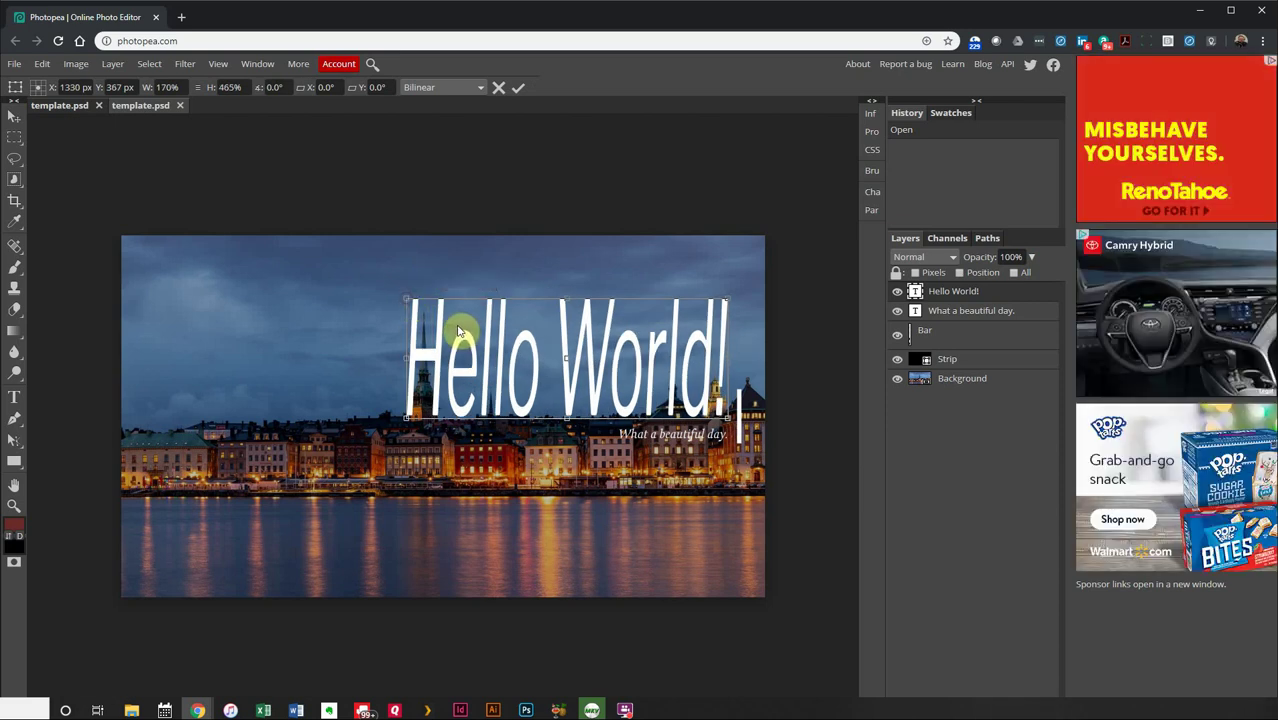
left_click(44, 64)
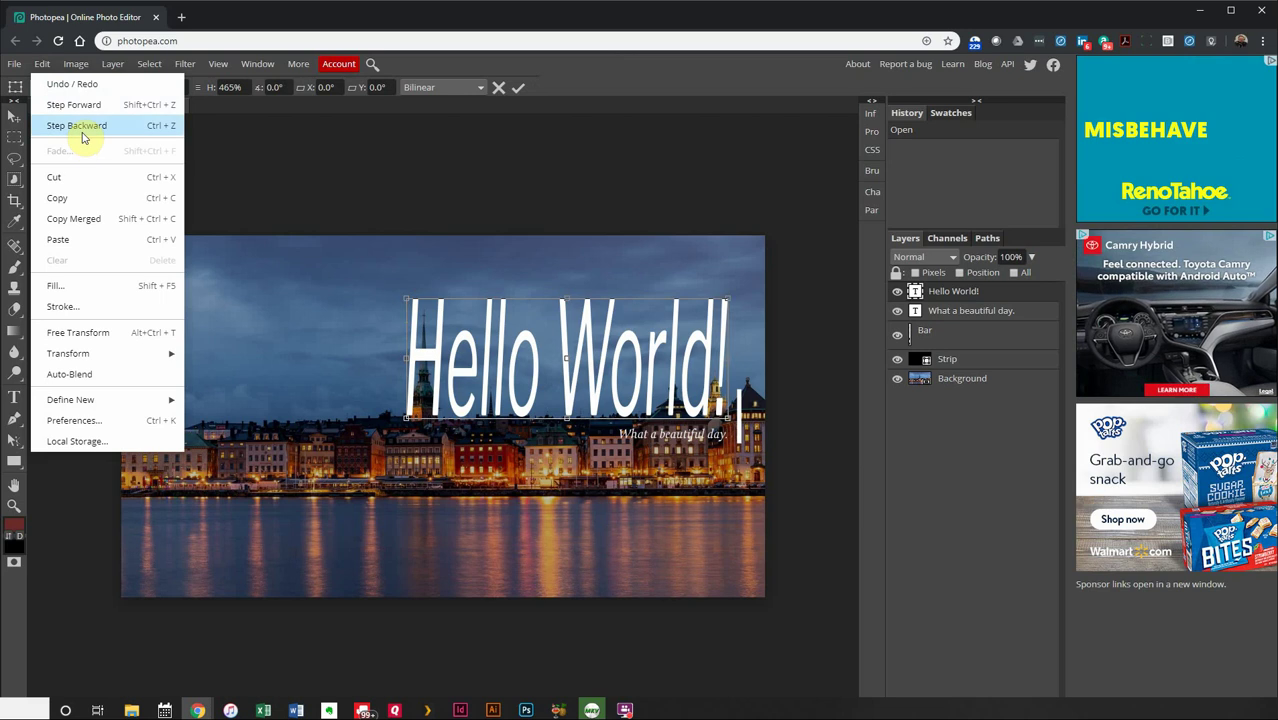
left_click(420, 147)
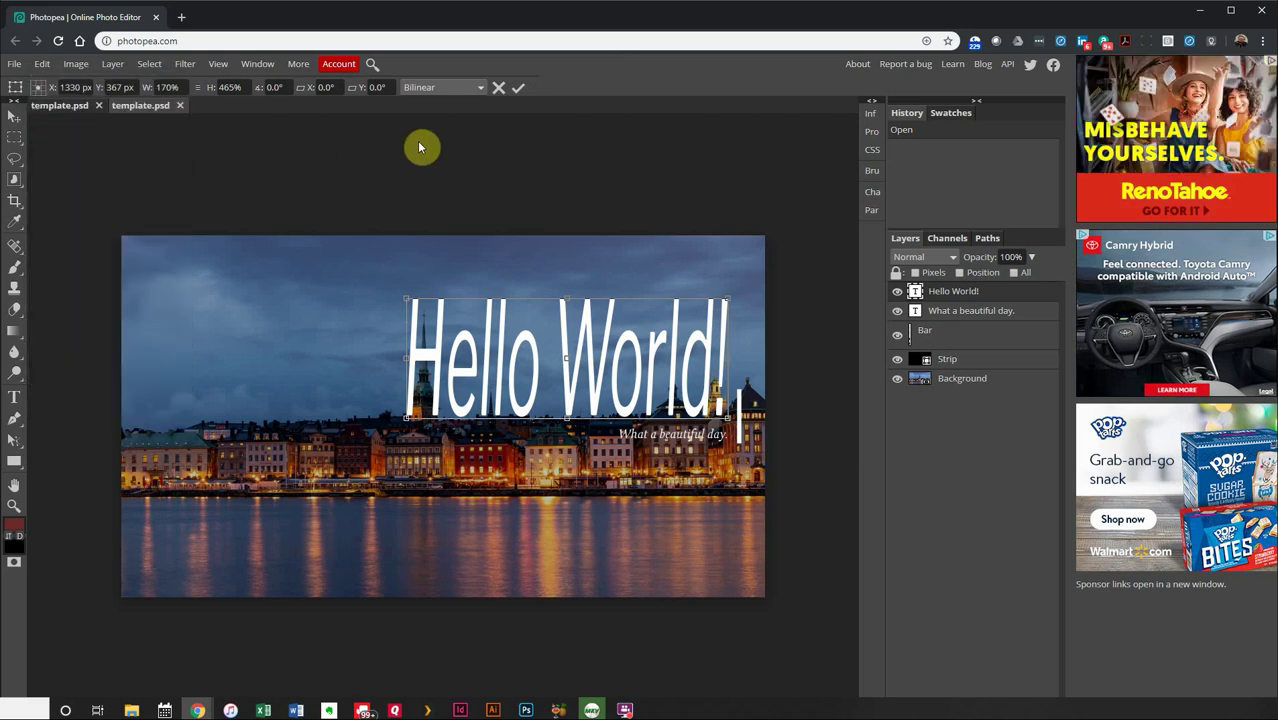
key("ctrl+z")
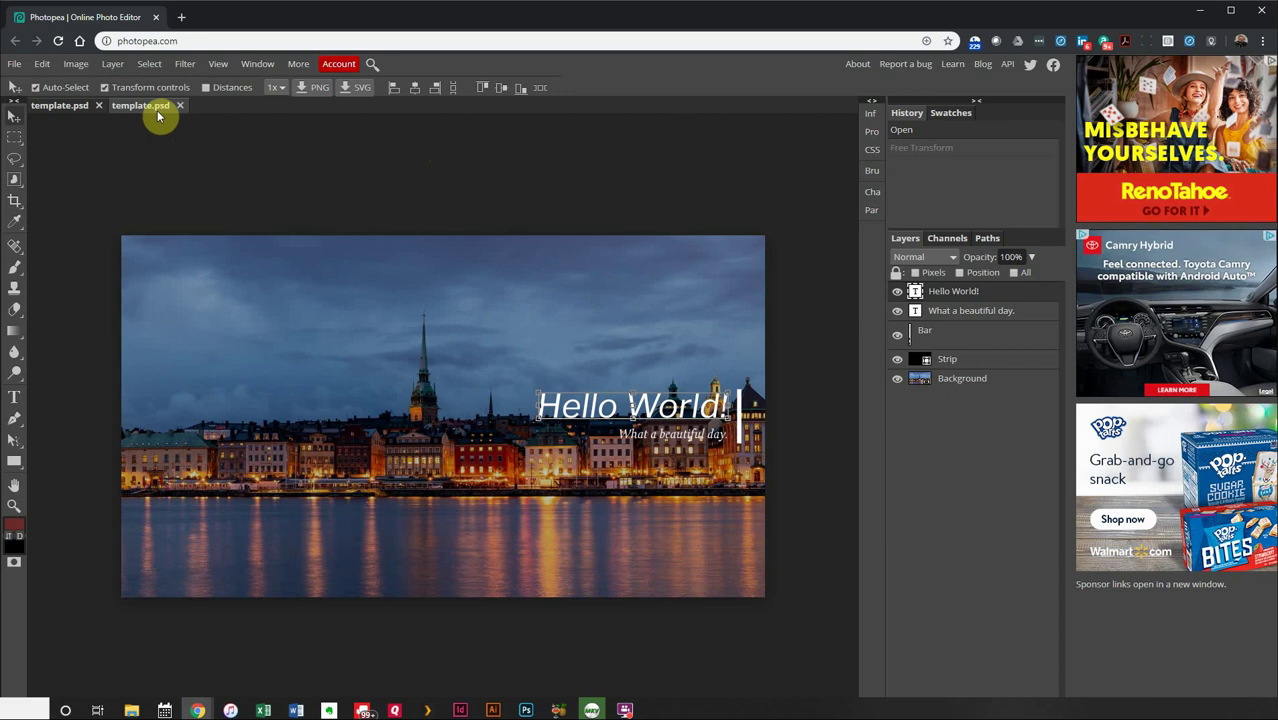
left_click(17, 68)
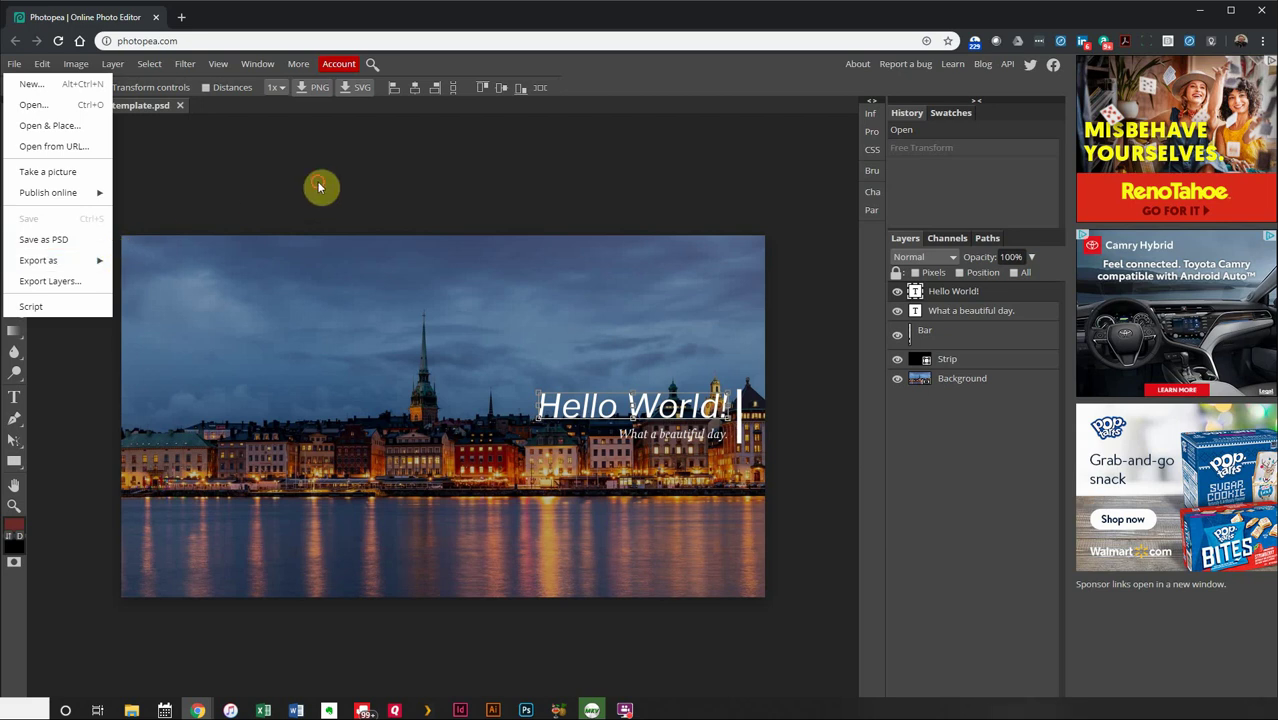
- Move the "Hello World!" text up into the sky near the center of the photo
left_click(280, 175)
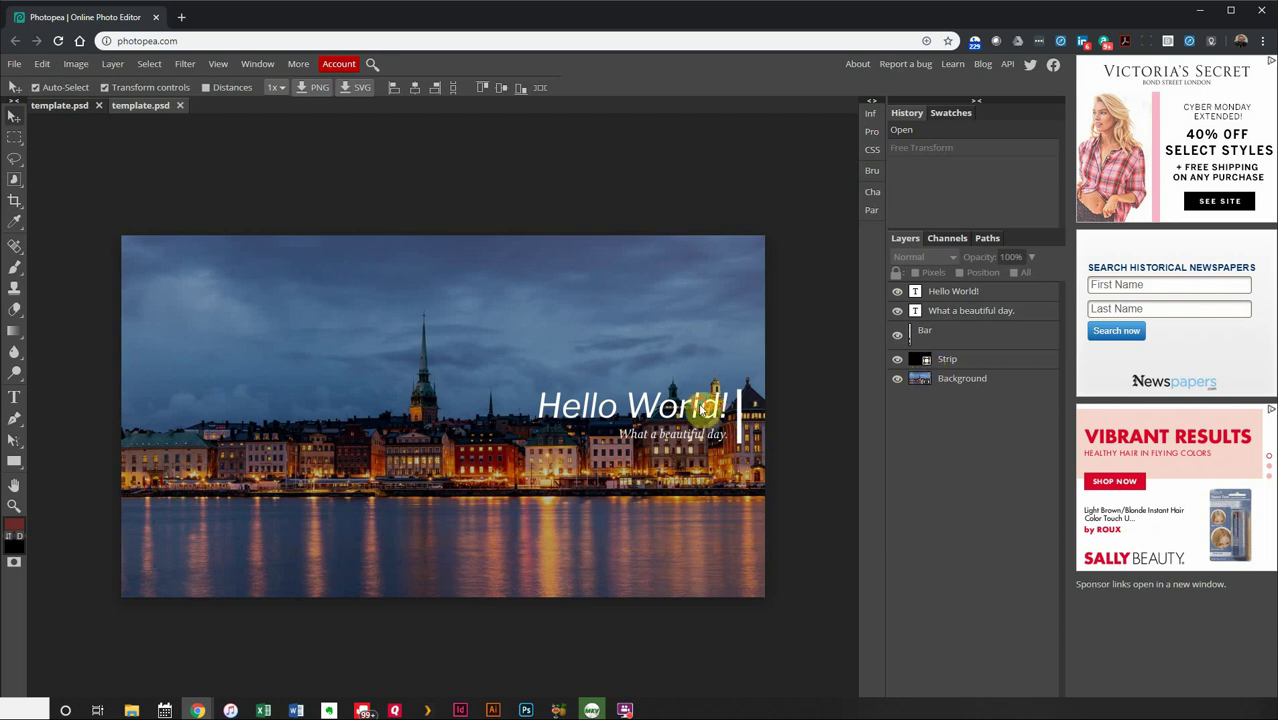
left_click_drag(705, 410, 548, 347)
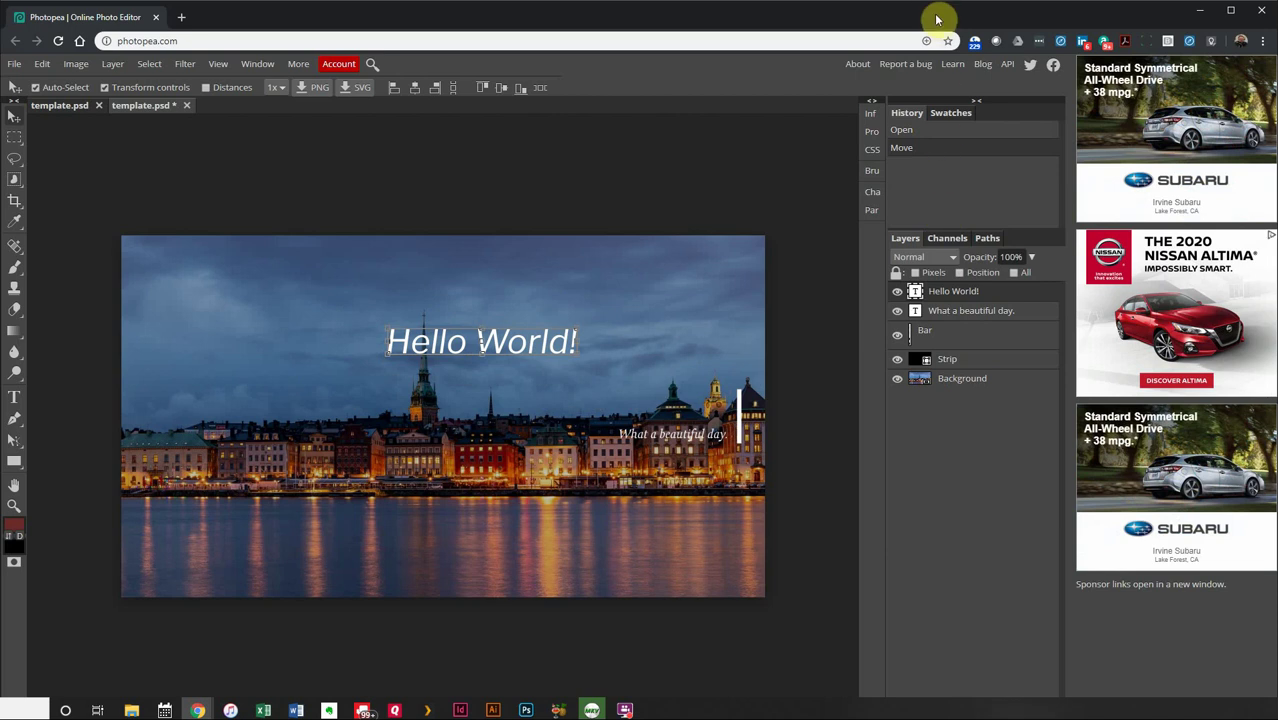
key("F11")
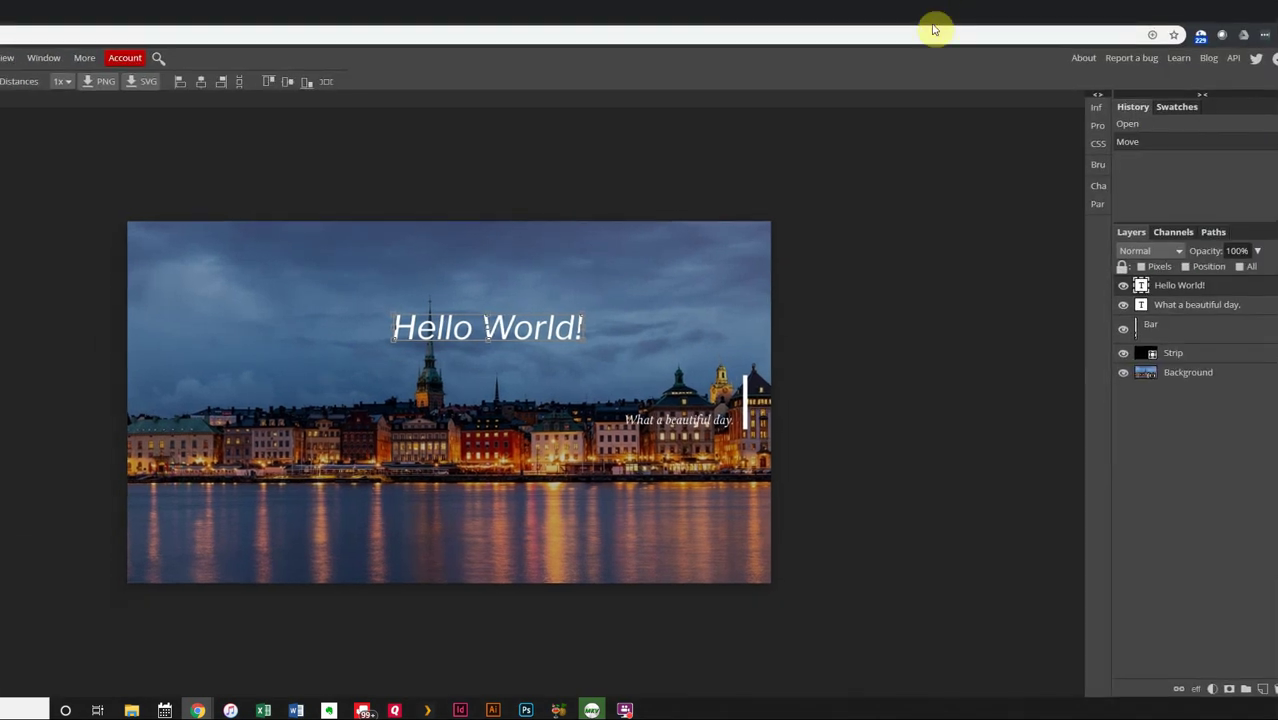
key("F11")
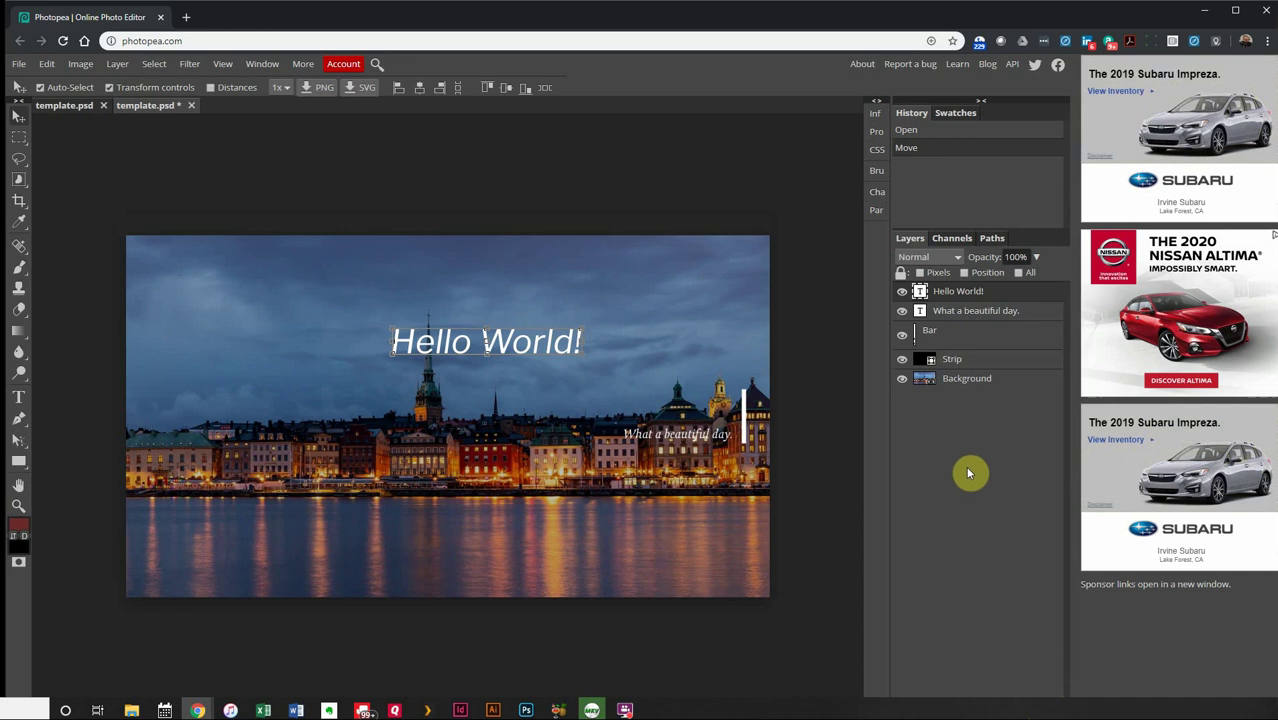
- Delete the "Hello World!", "What a beautiful day." and Bar layers from the template
key("Delete")
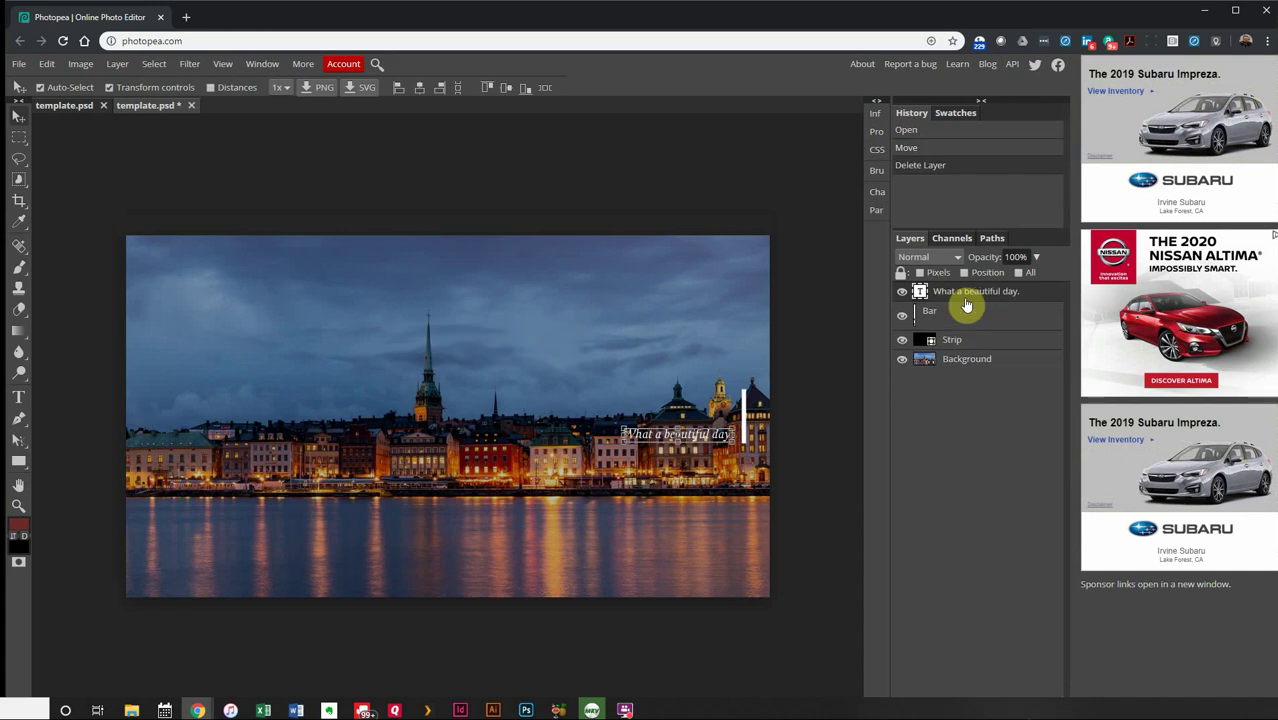
key("Delete")
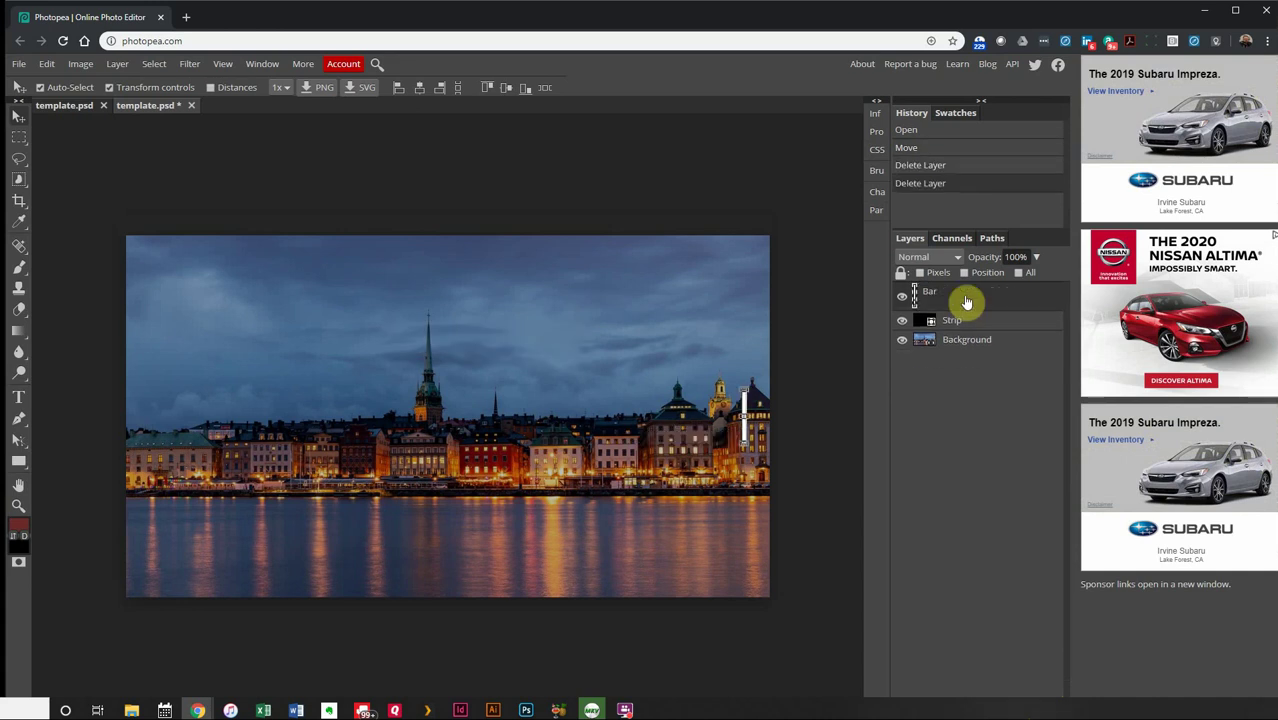
key("Delete")
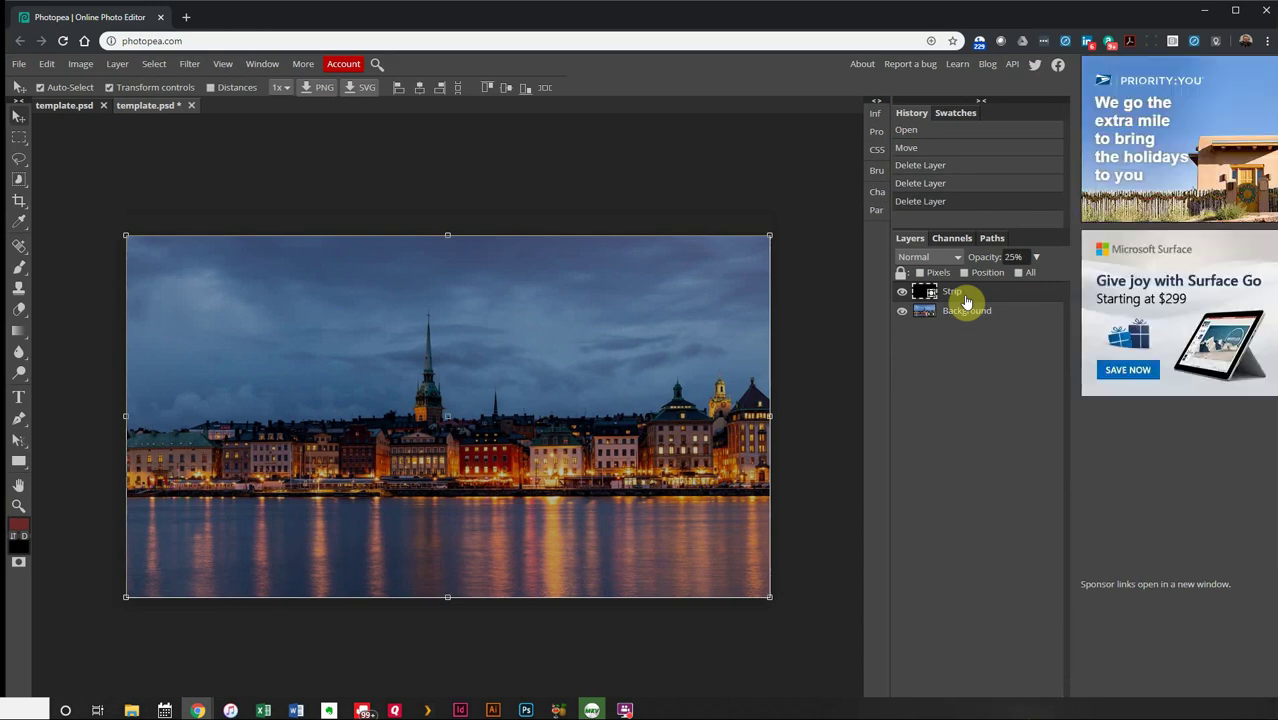
- Try removing the Strip overlay layer, and undo the deletion
key("Delete")
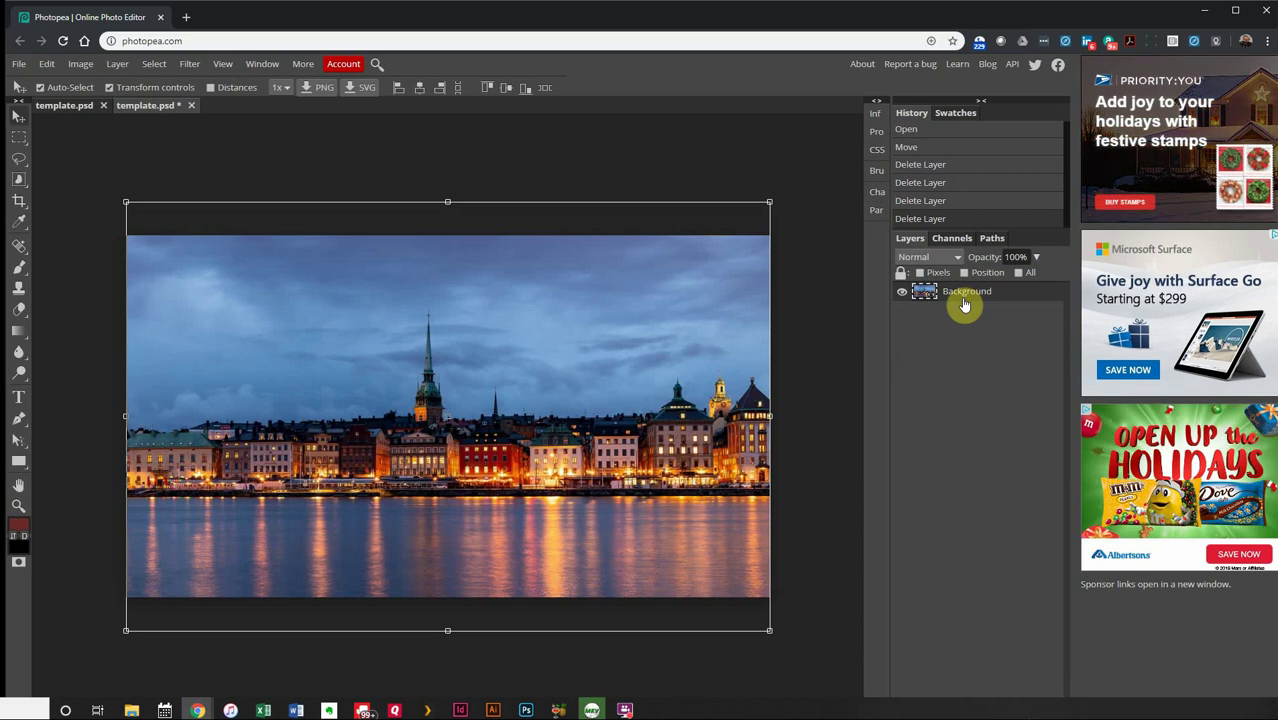
key("ctrl+z")
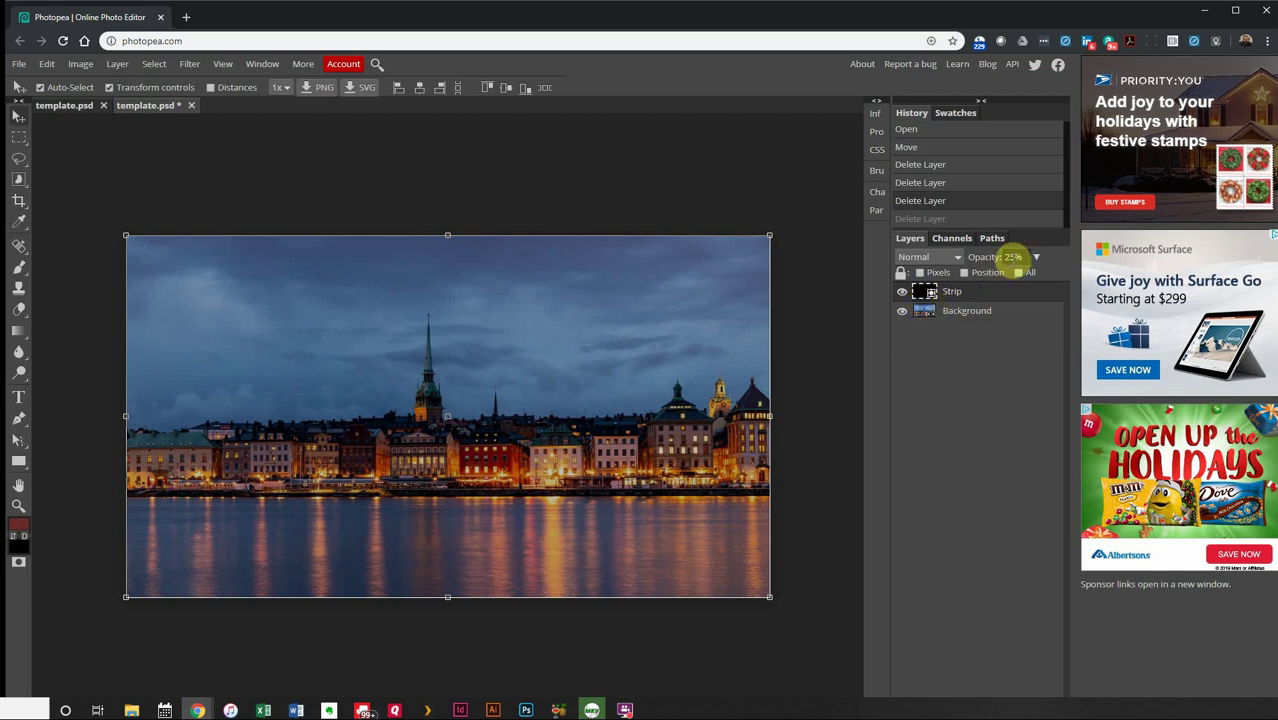
- Toggle the Strip overlay's visibility to compare the photo with and without it, and delete the Strip layer
left_click(903, 292)
left_click(905, 297)
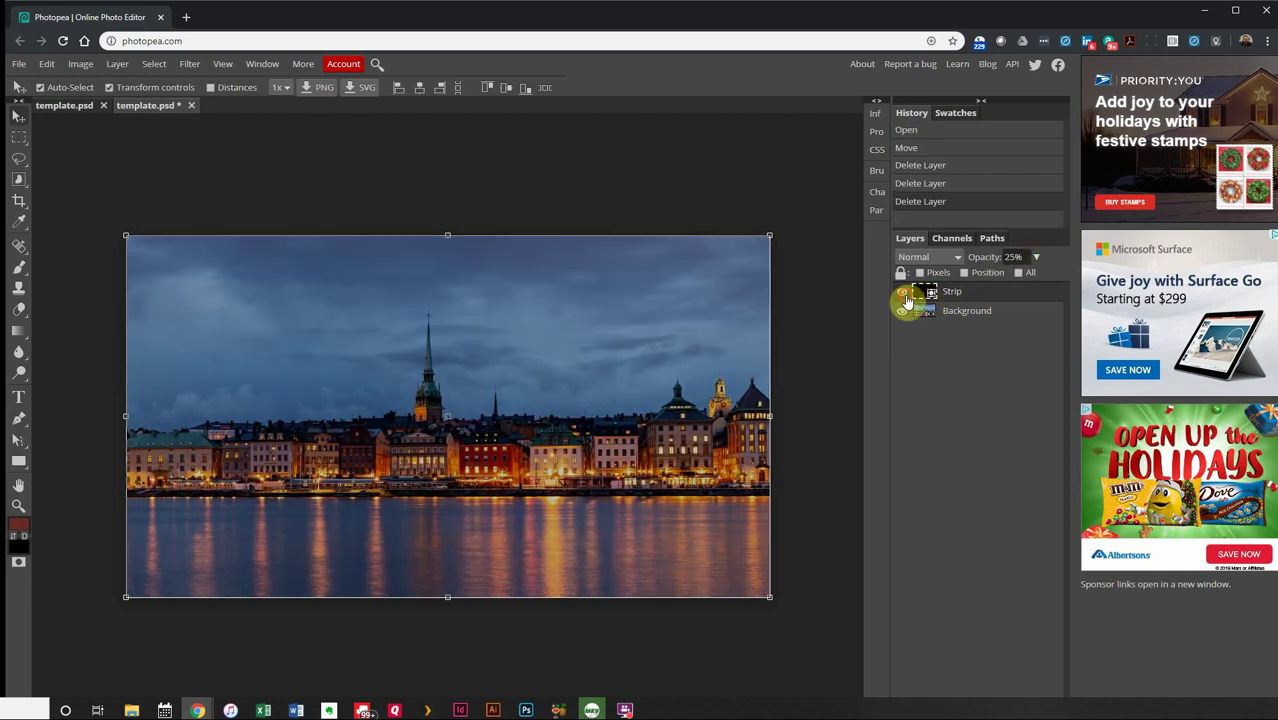
left_click(905, 297)
left_click(905, 297)
left_click(905, 297)
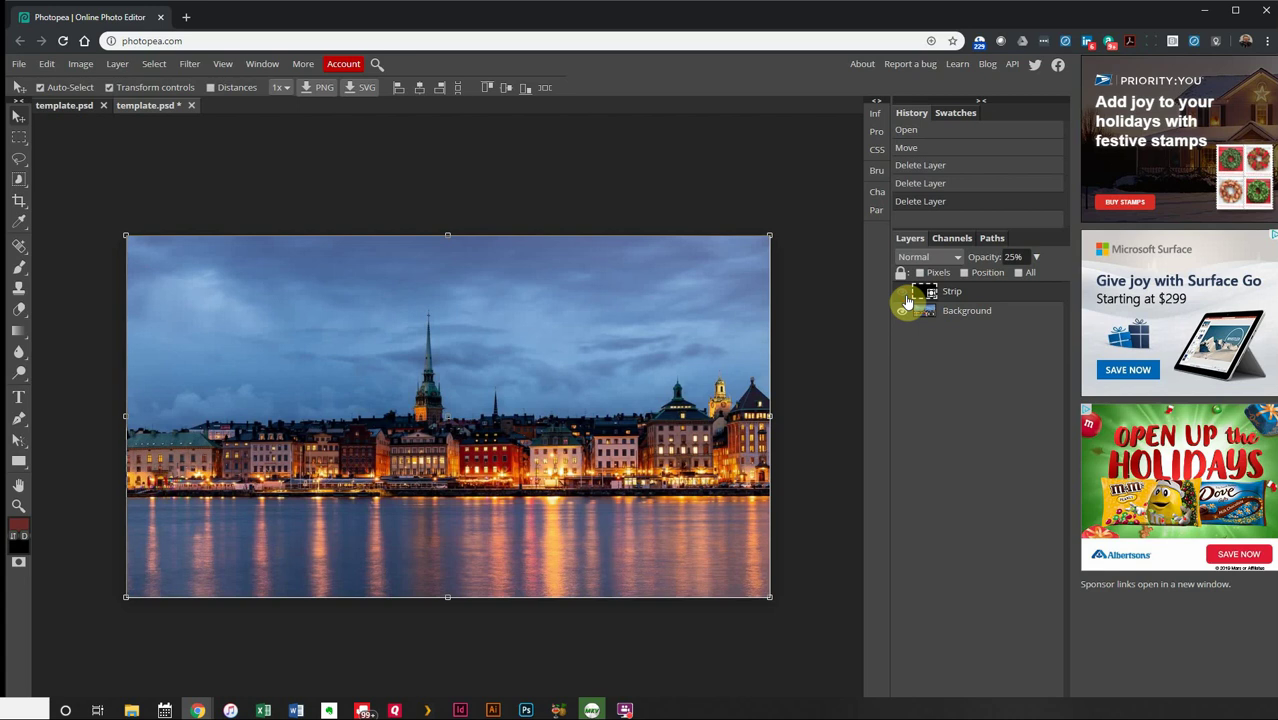
left_click(905, 298)
left_click(905, 298)
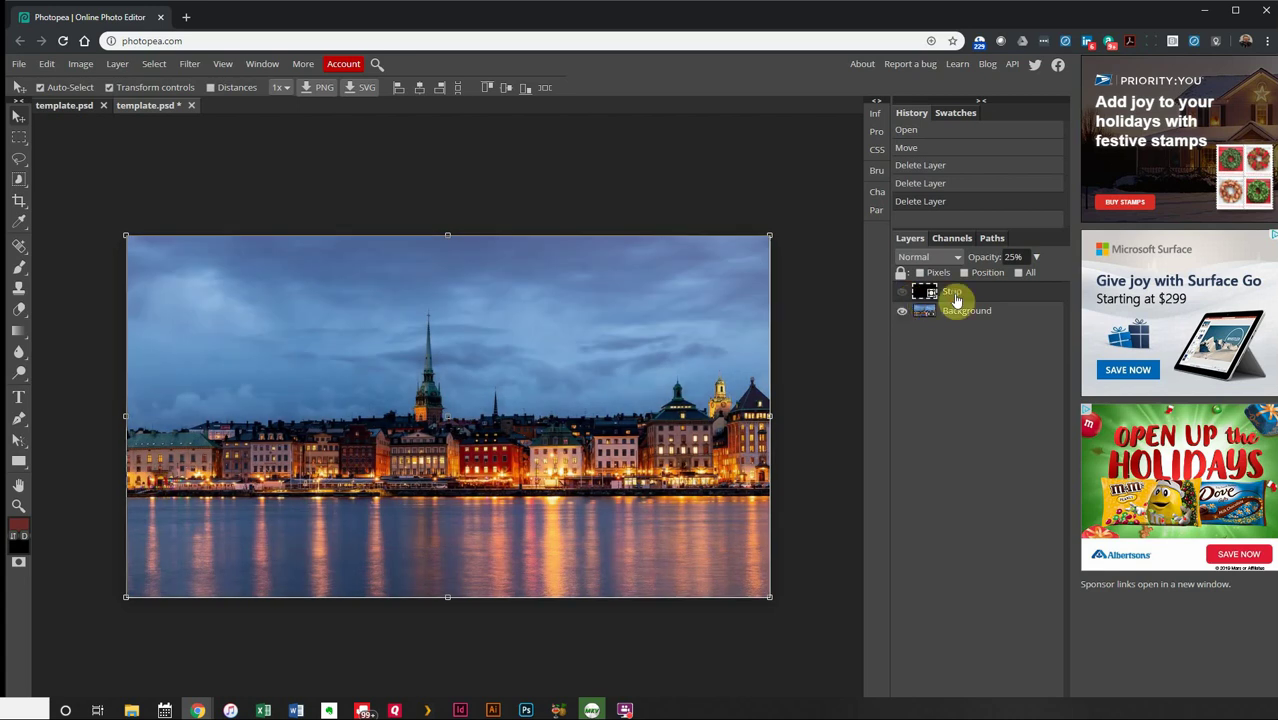
key("Delete")
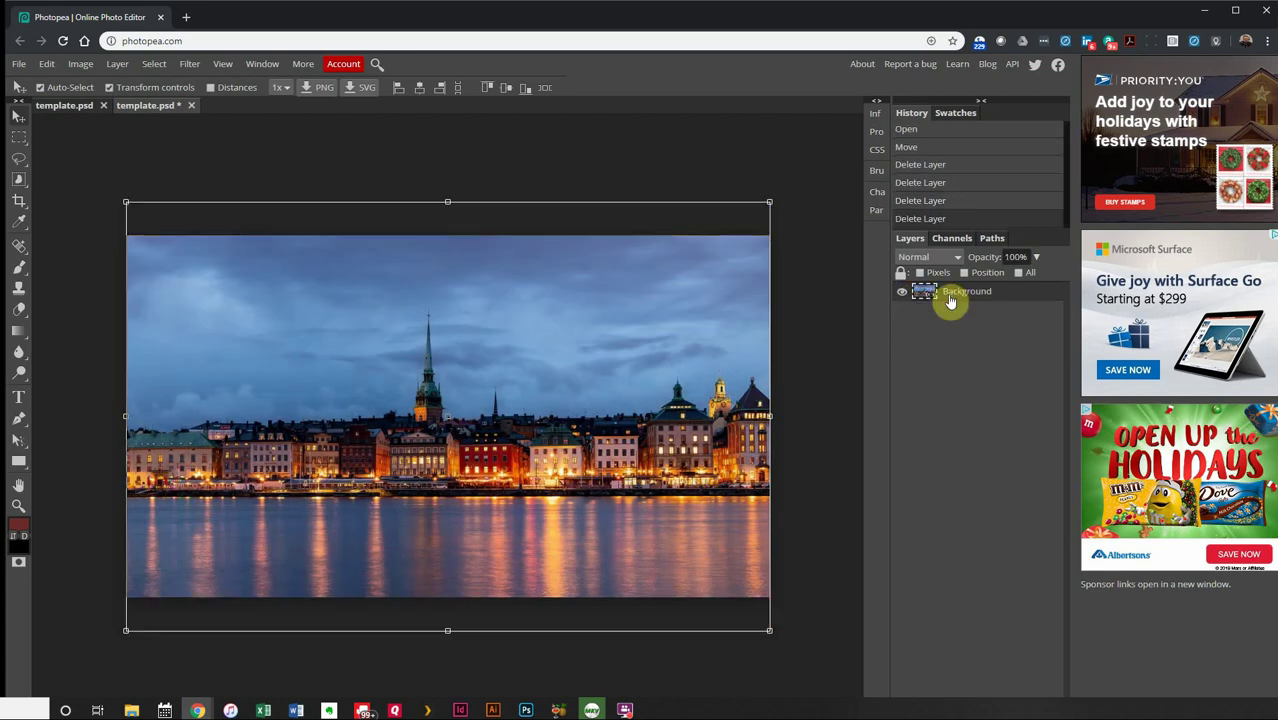
- Draw a black-filled rectangle without stroke as a band across the full width of the photo's top edge
key("ctrl+t")
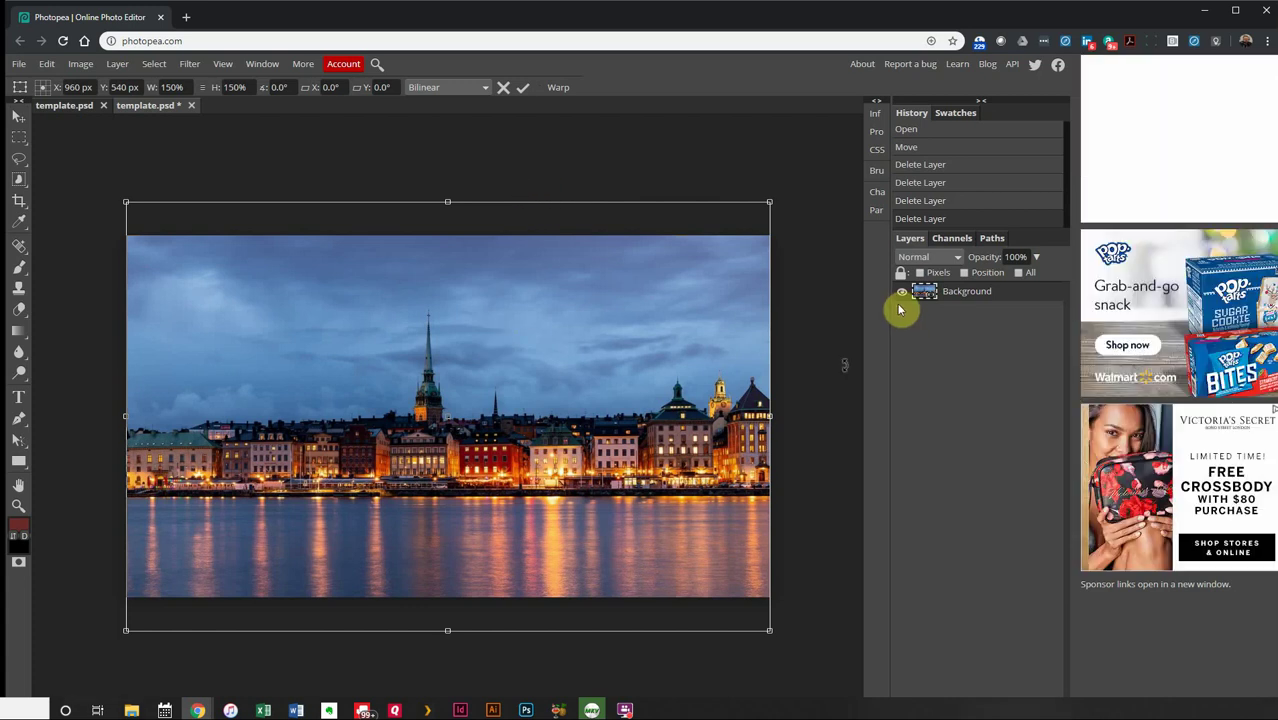
right_click(18, 266)
right_click(17, 442)
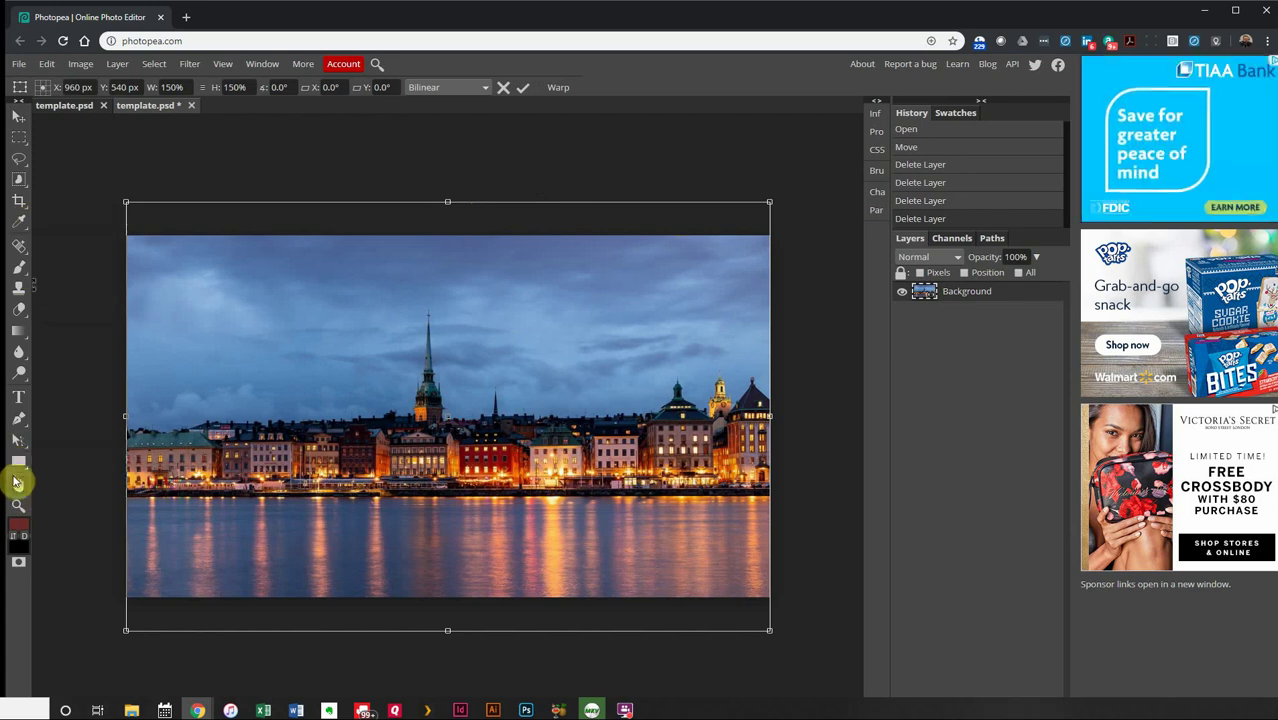
right_click(18, 461)
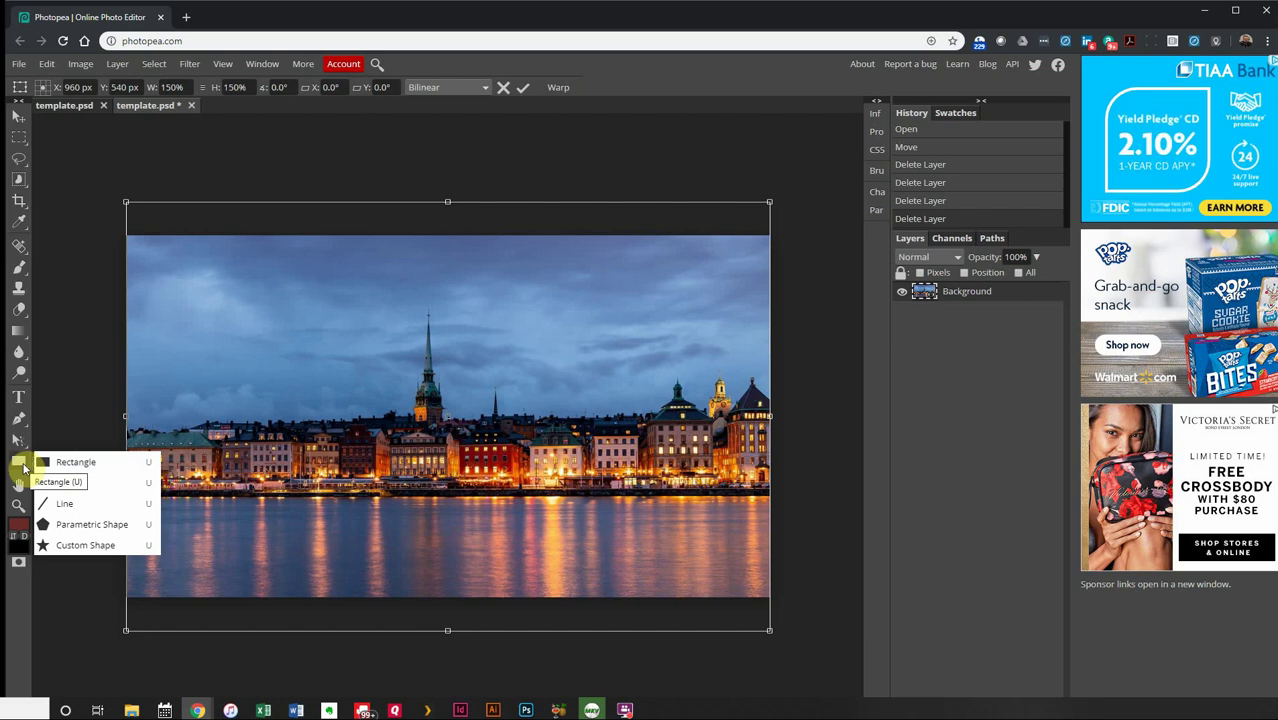
left_click(84, 464)
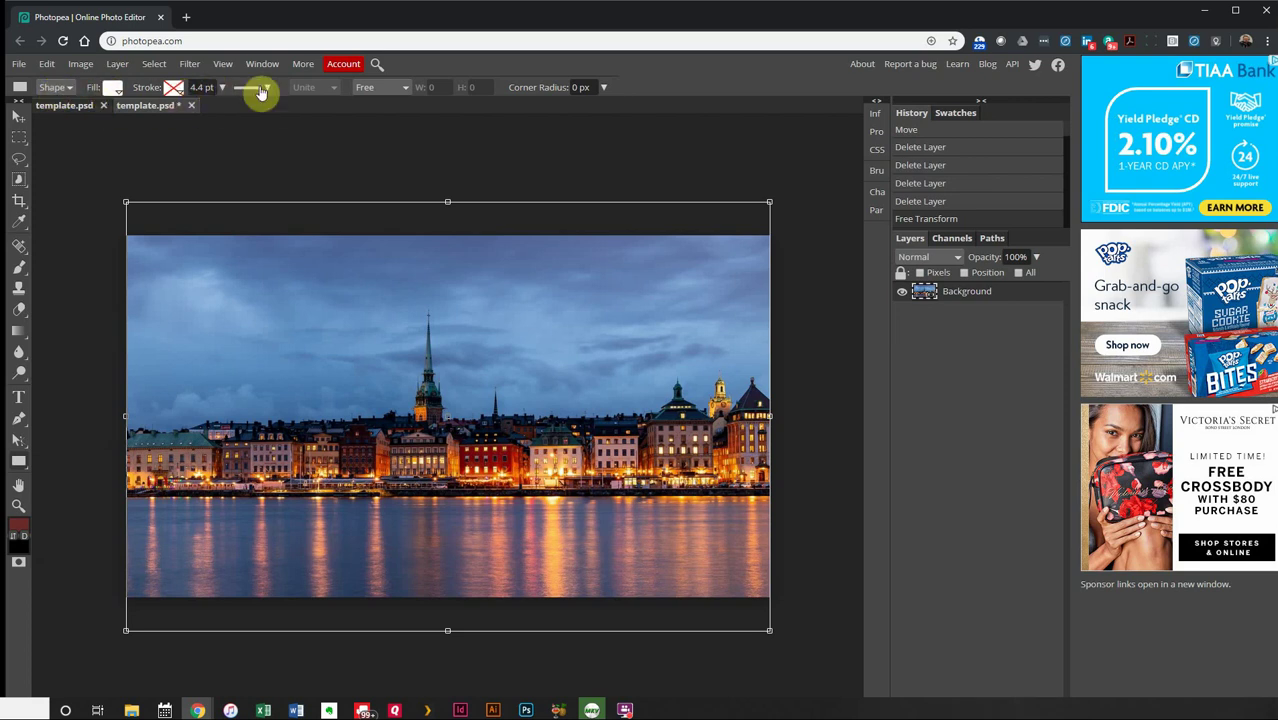
left_click(115, 89)
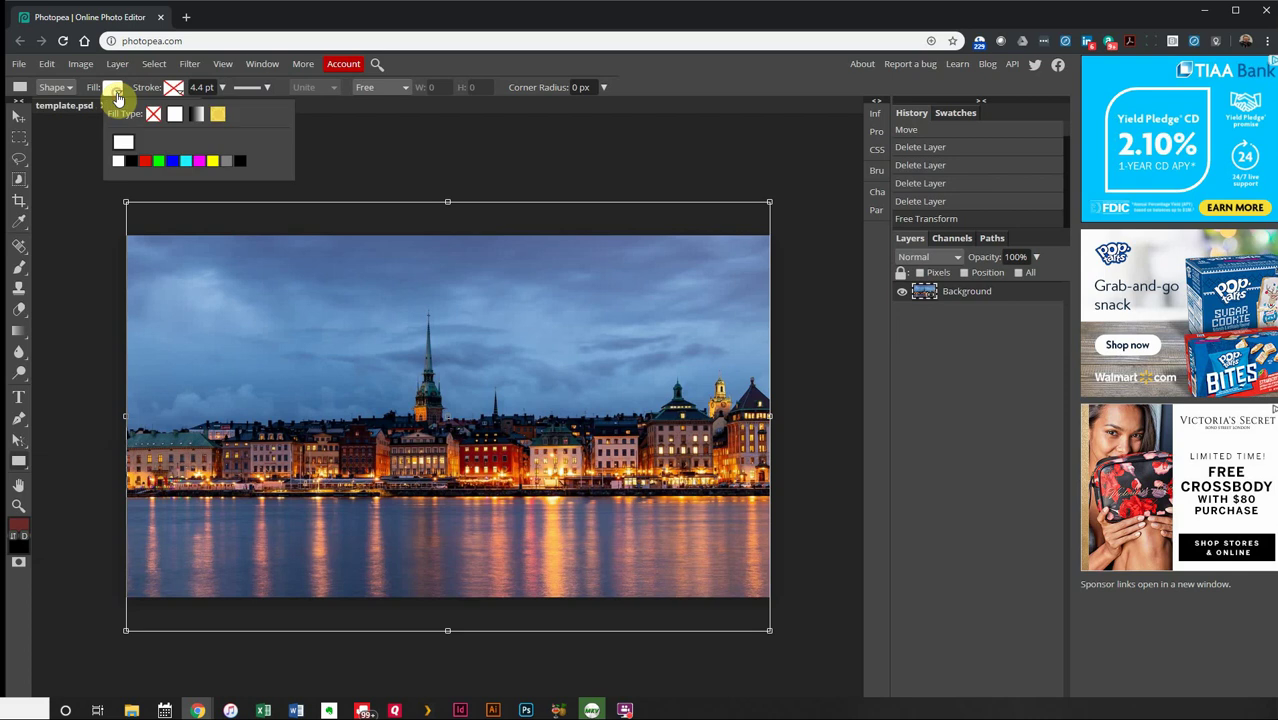
left_click(131, 161)
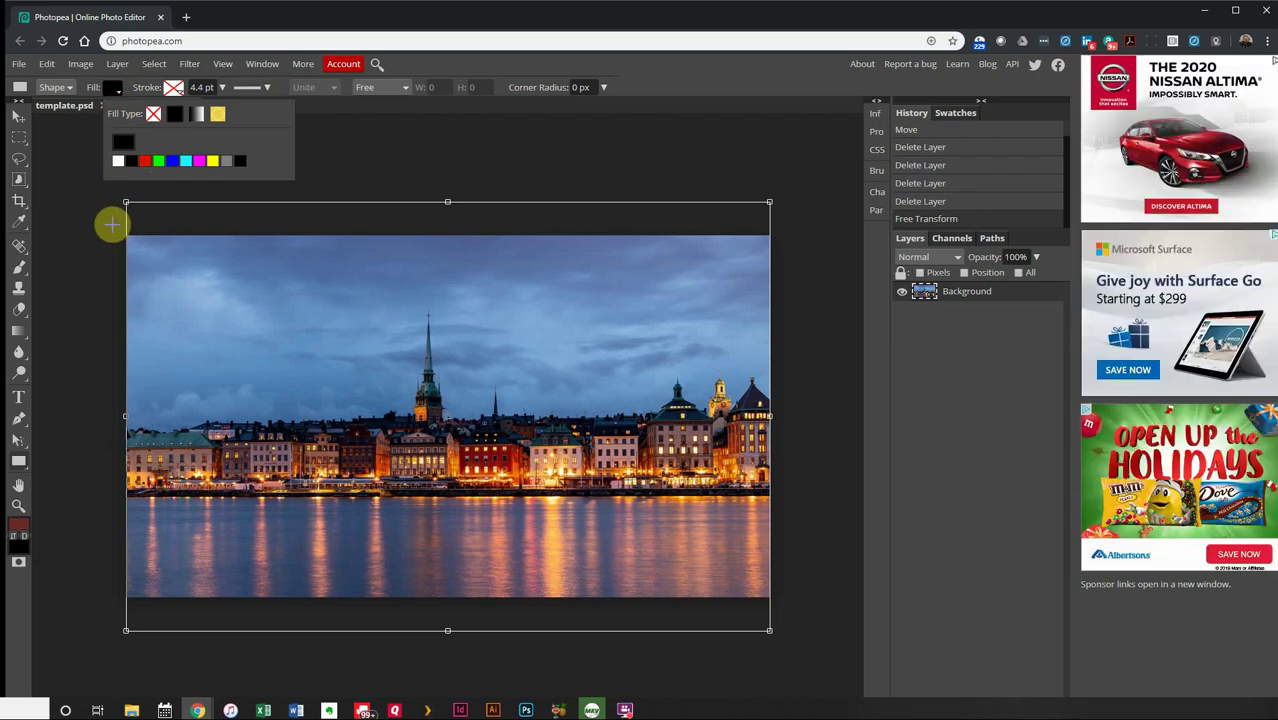
left_click_drag(113, 226, 786, 279)
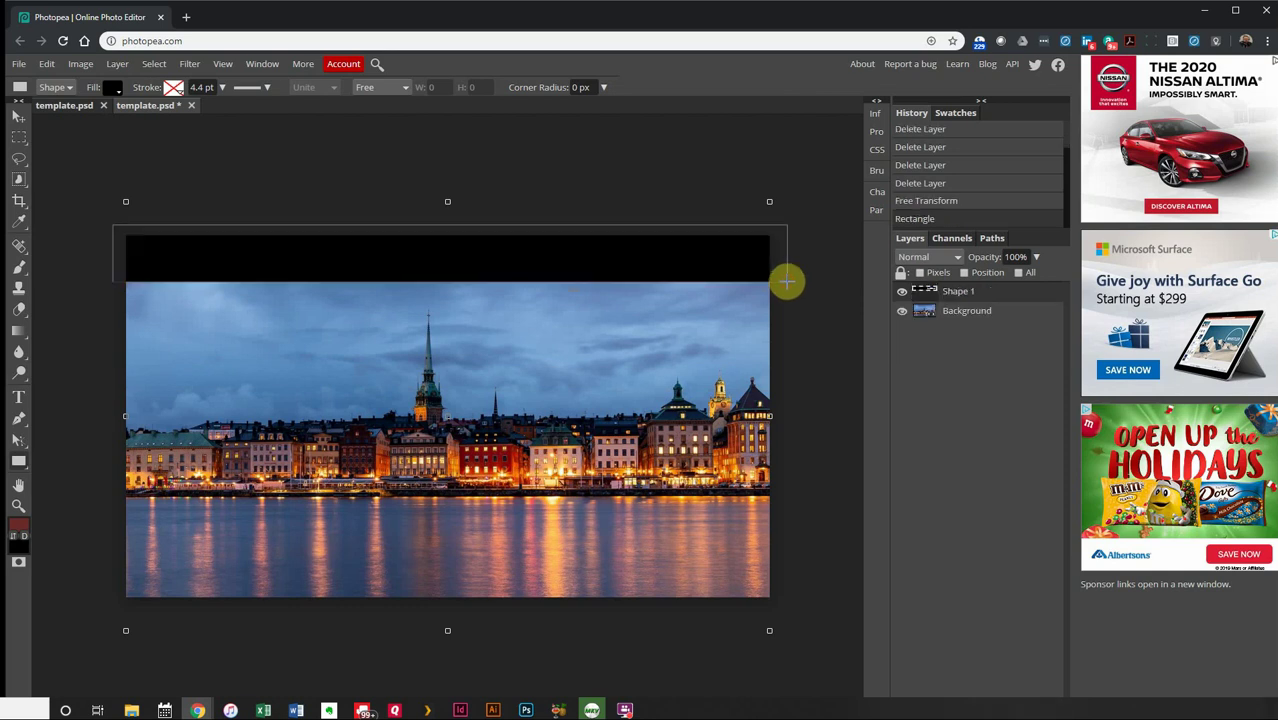
- Rename the rectangle's layer to "Black Bar" and toggle its visibility off and back on
double_click(955, 292)
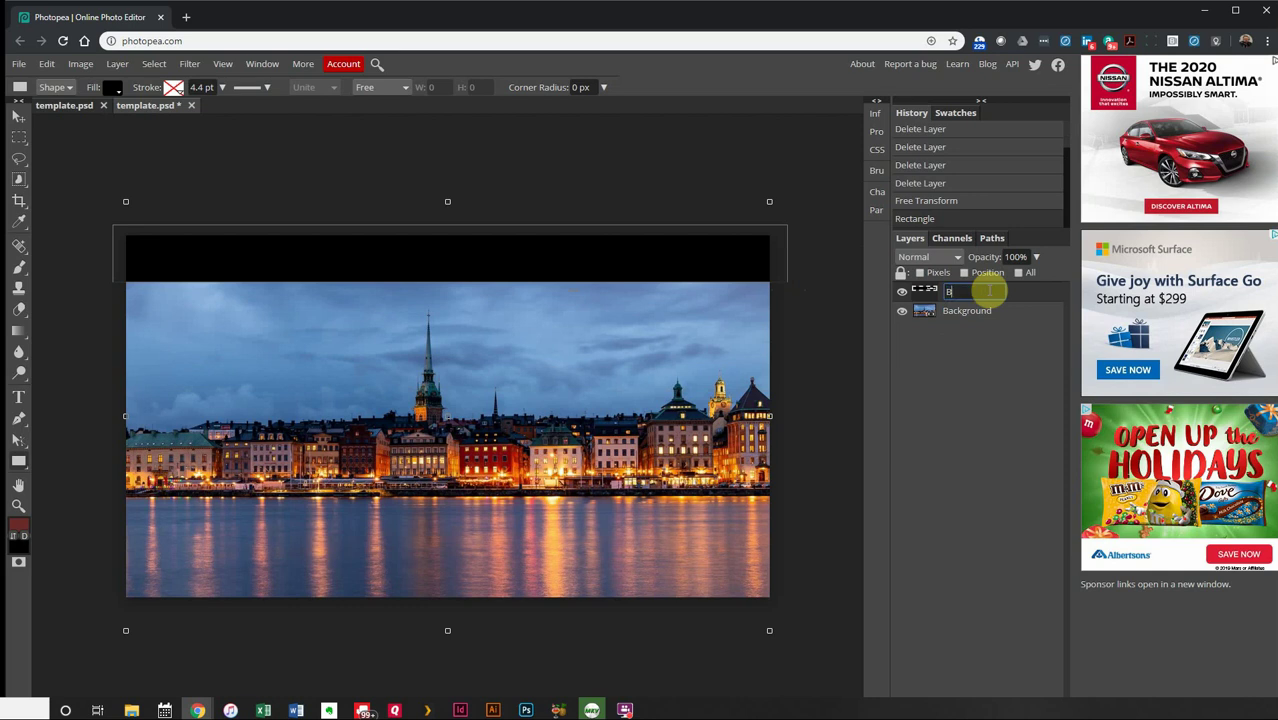
key("Return")
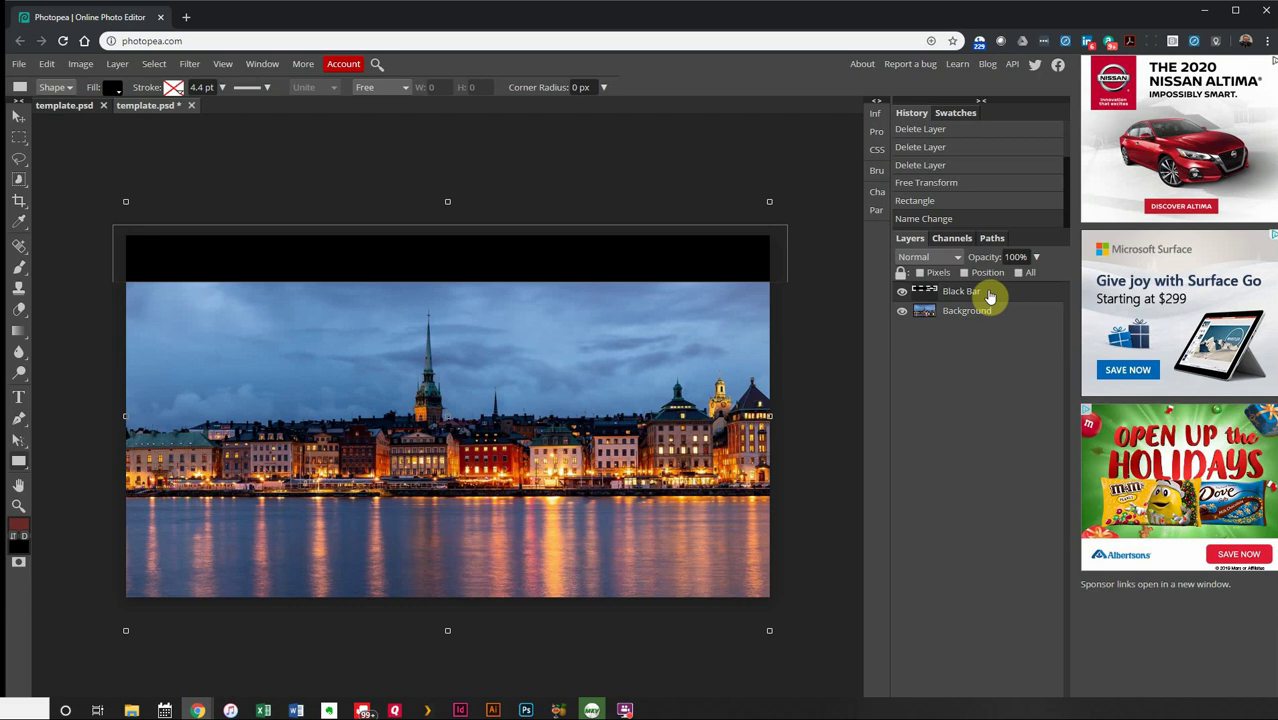
left_click(903, 292)
left_click(903, 292)
left_click(903, 292)
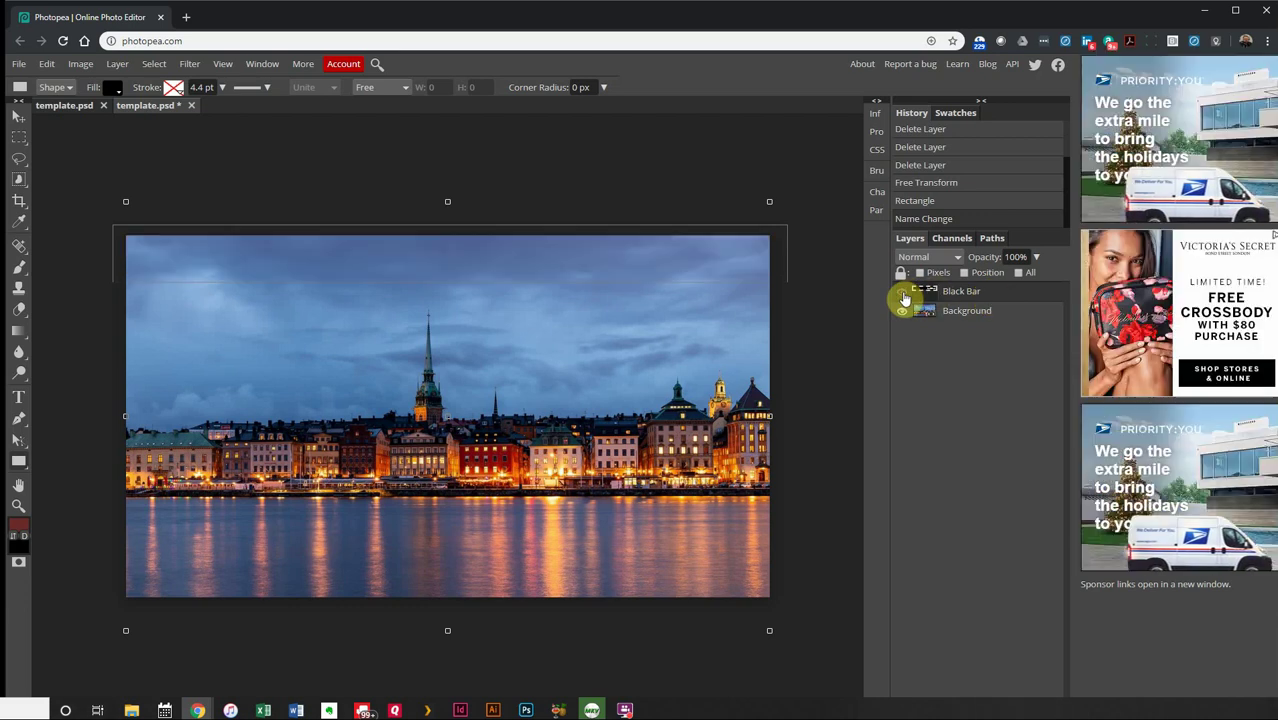
left_click(903, 292)
left_click(903, 292)
left_click(903, 292)
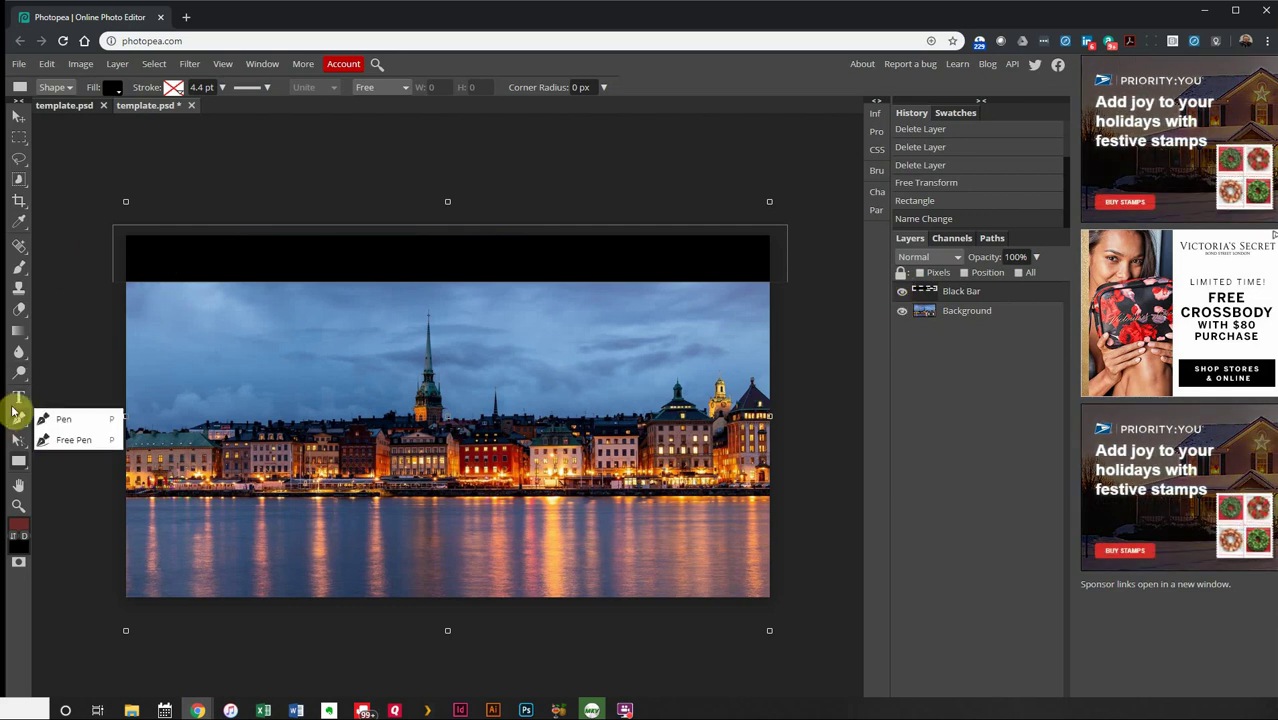
- Set the Type tool's text color to white (hex feffff)
left_click(18, 404)
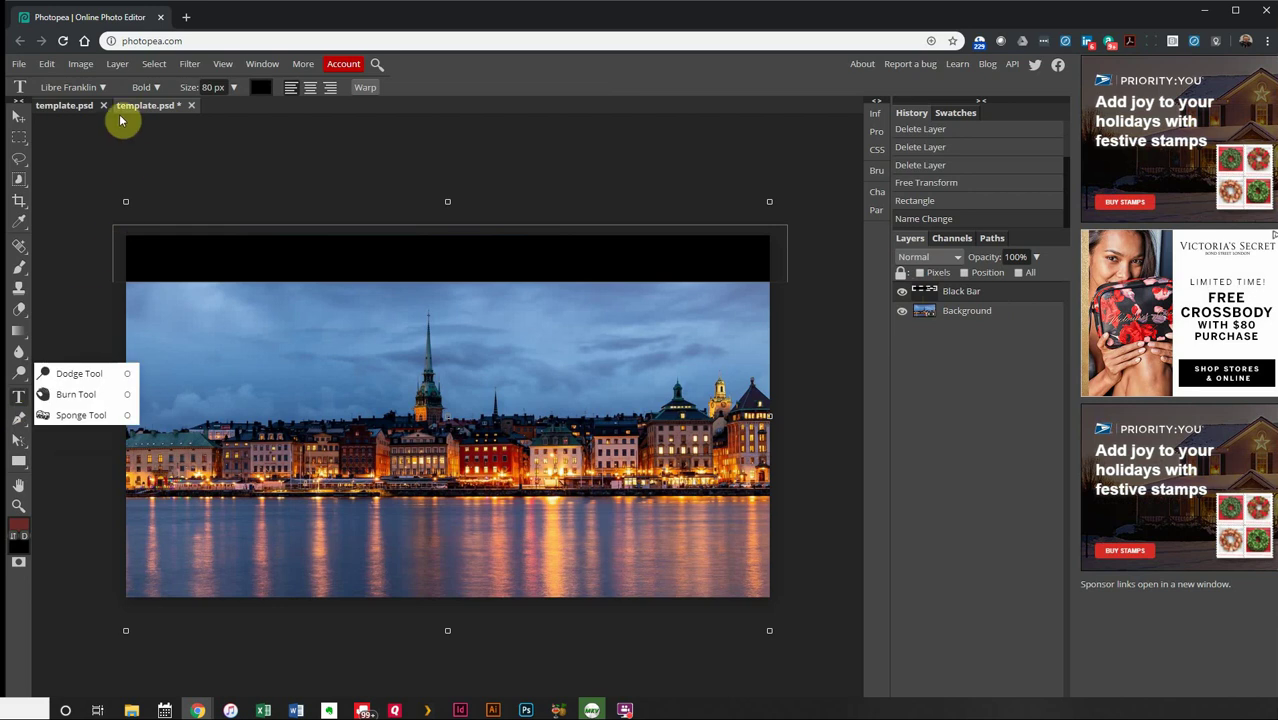
left_click(261, 87)
left_click(120, 189)
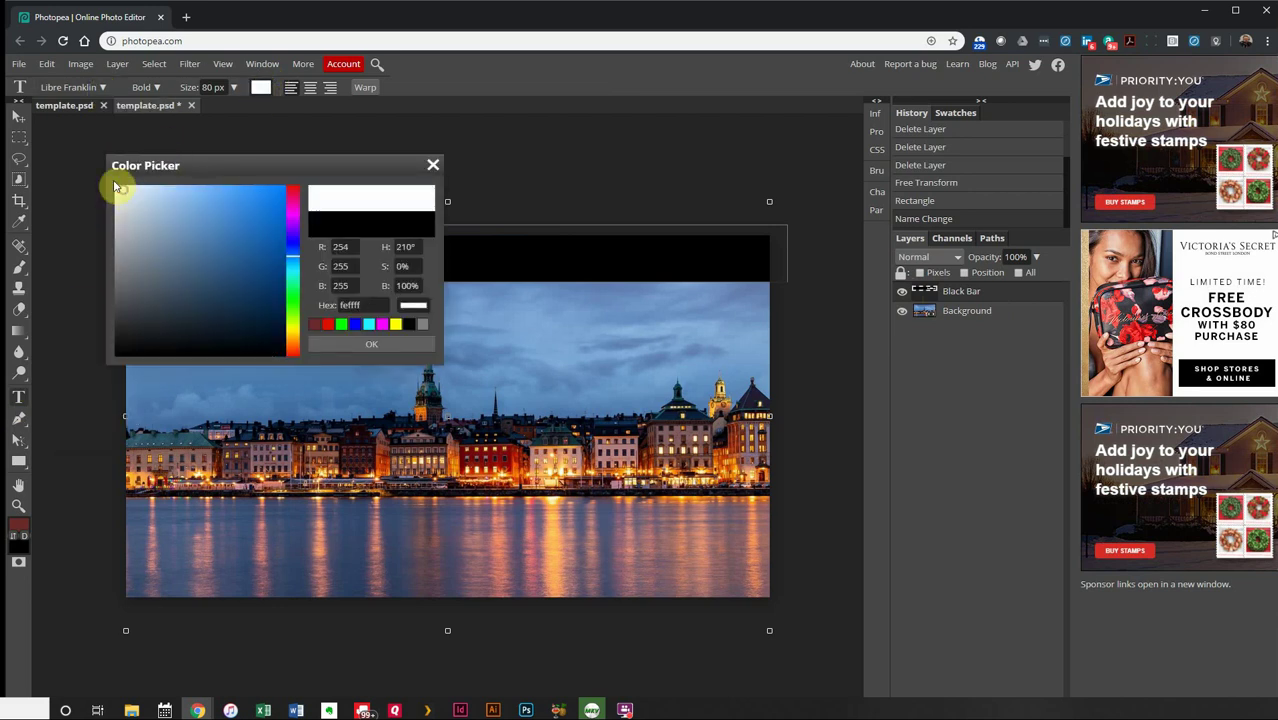
left_click(371, 344)
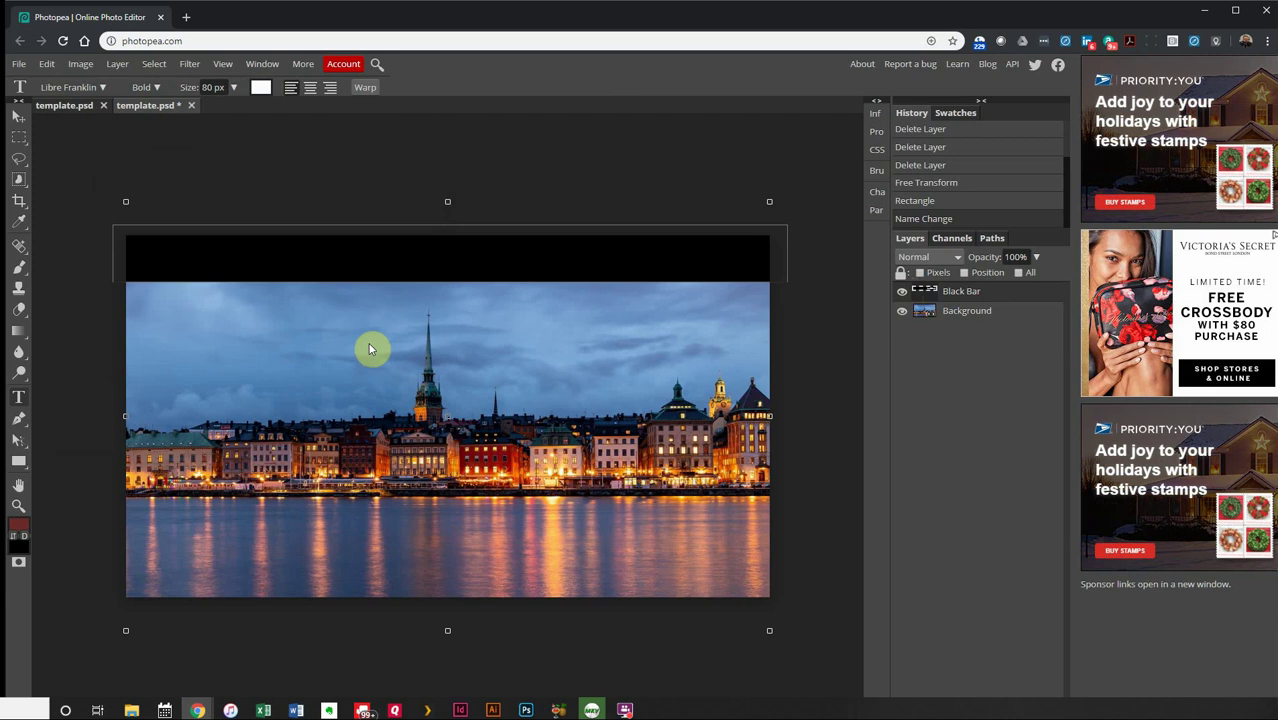
- Browse the font previews, set the Type tool's font to Lack, and dismiss the font-loading file dialog
left_click(102, 88)
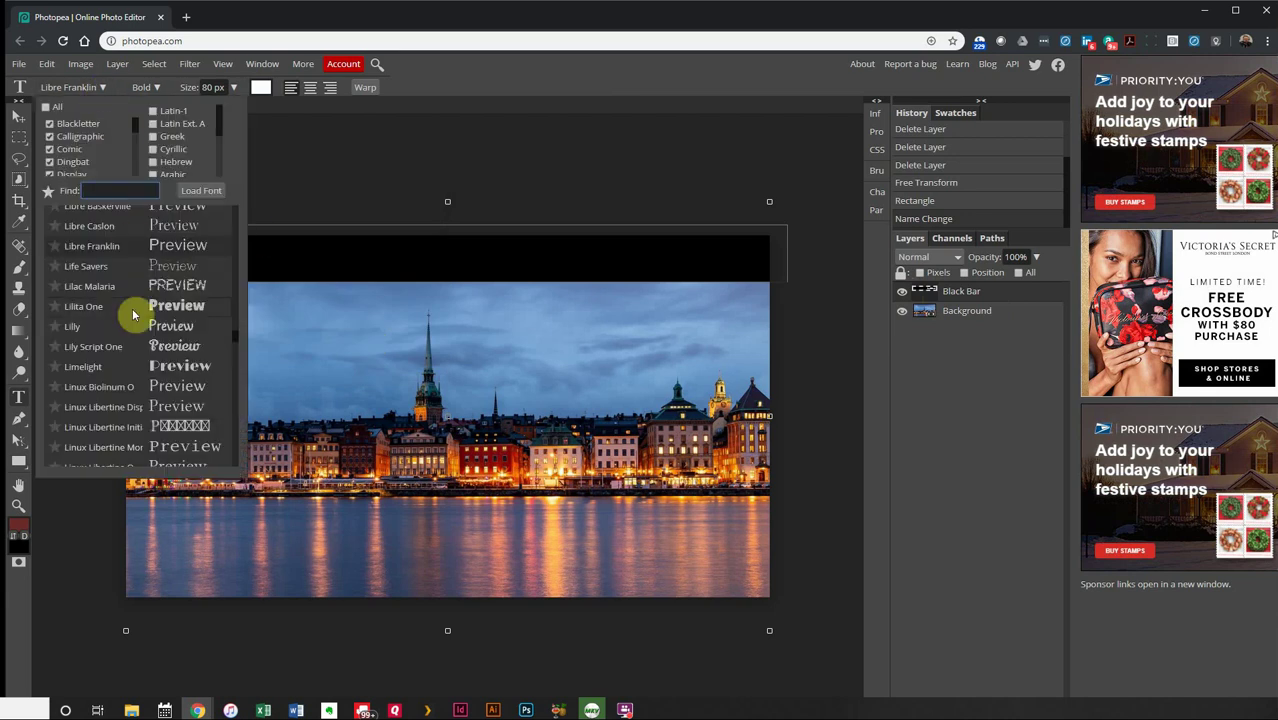
scroll(133, 314, "up", 5)
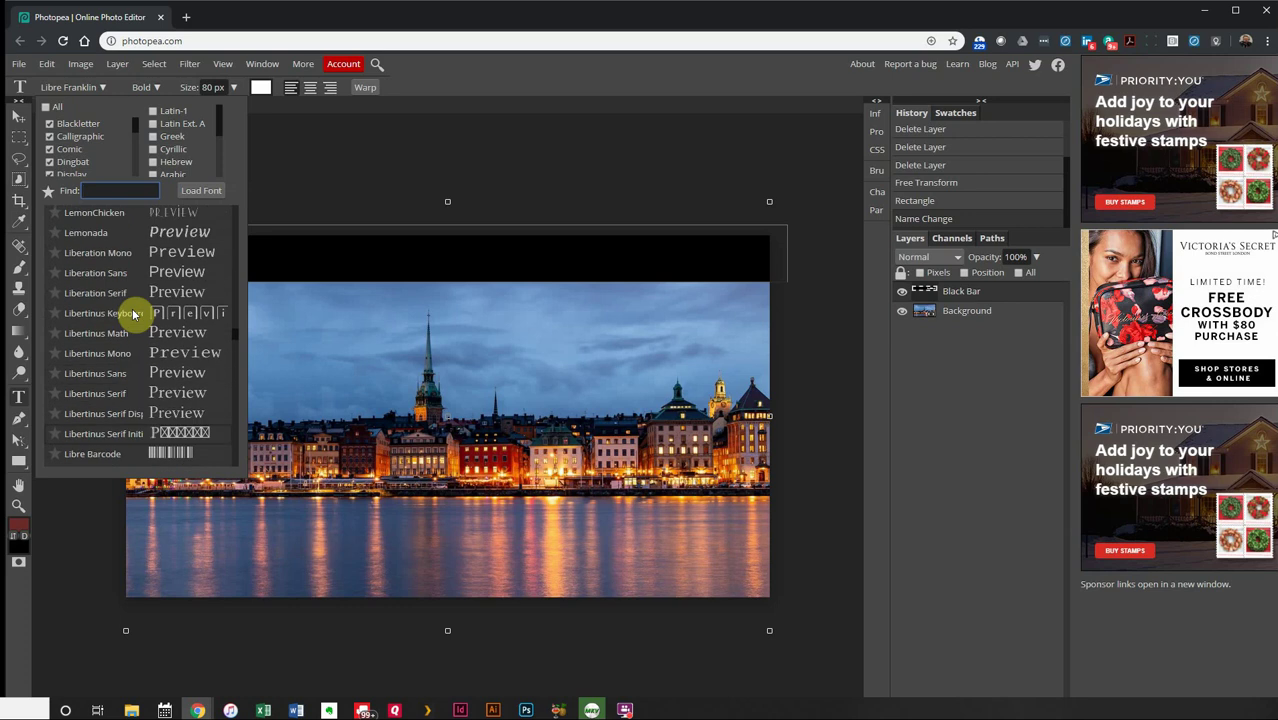
scroll(133, 314, "up", 5)
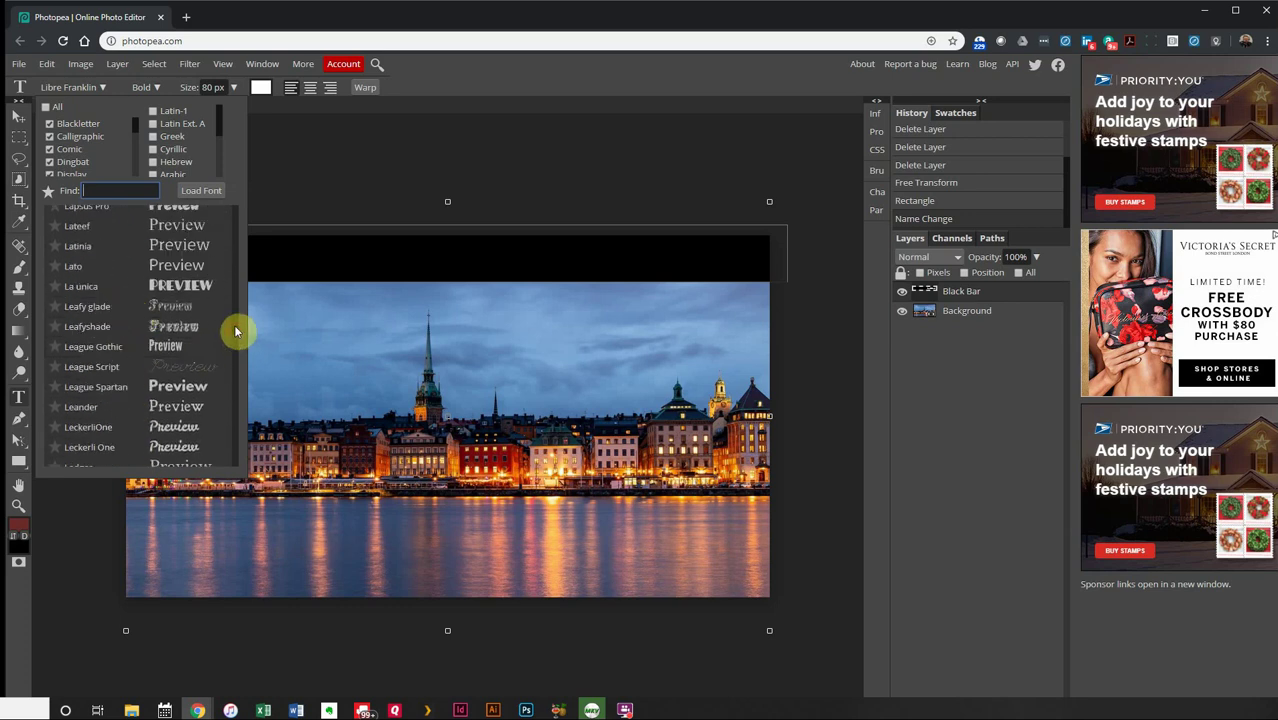
left_click_drag(236, 330, 237, 350)
scroll(215, 354, "down", 4)
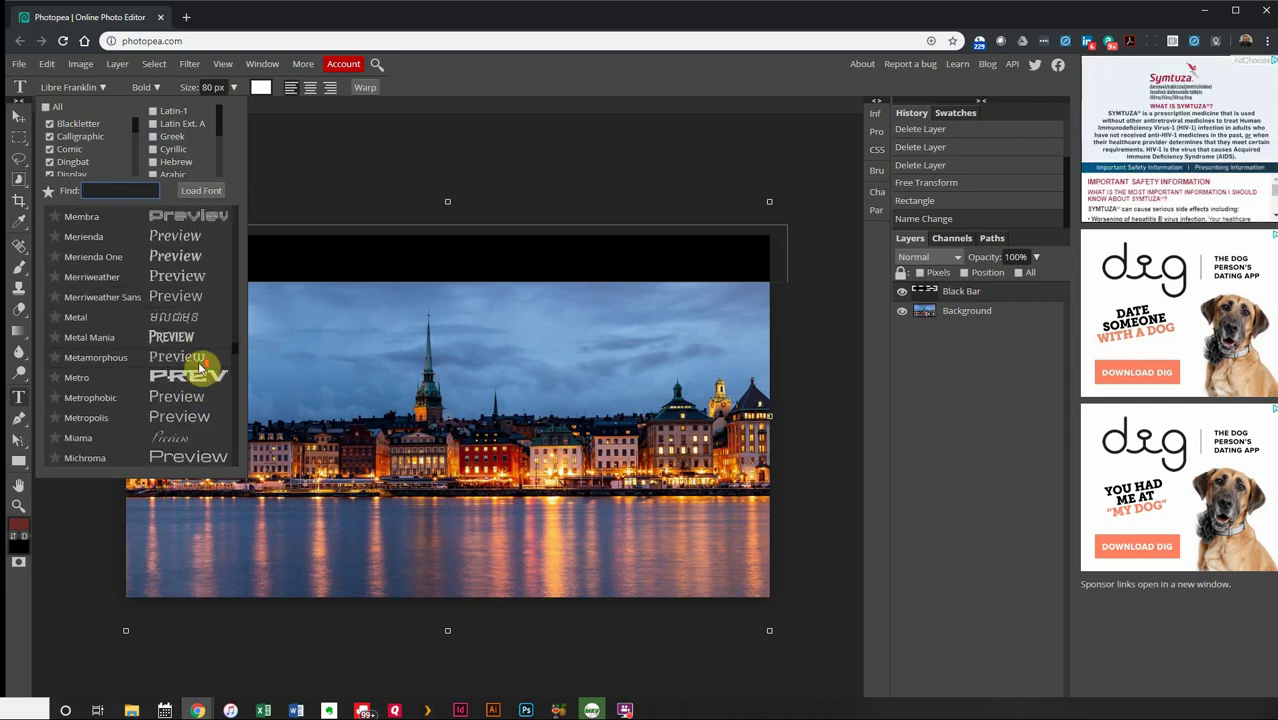
scroll(198, 366, "up", 5)
scroll(196, 365, "up", 3)
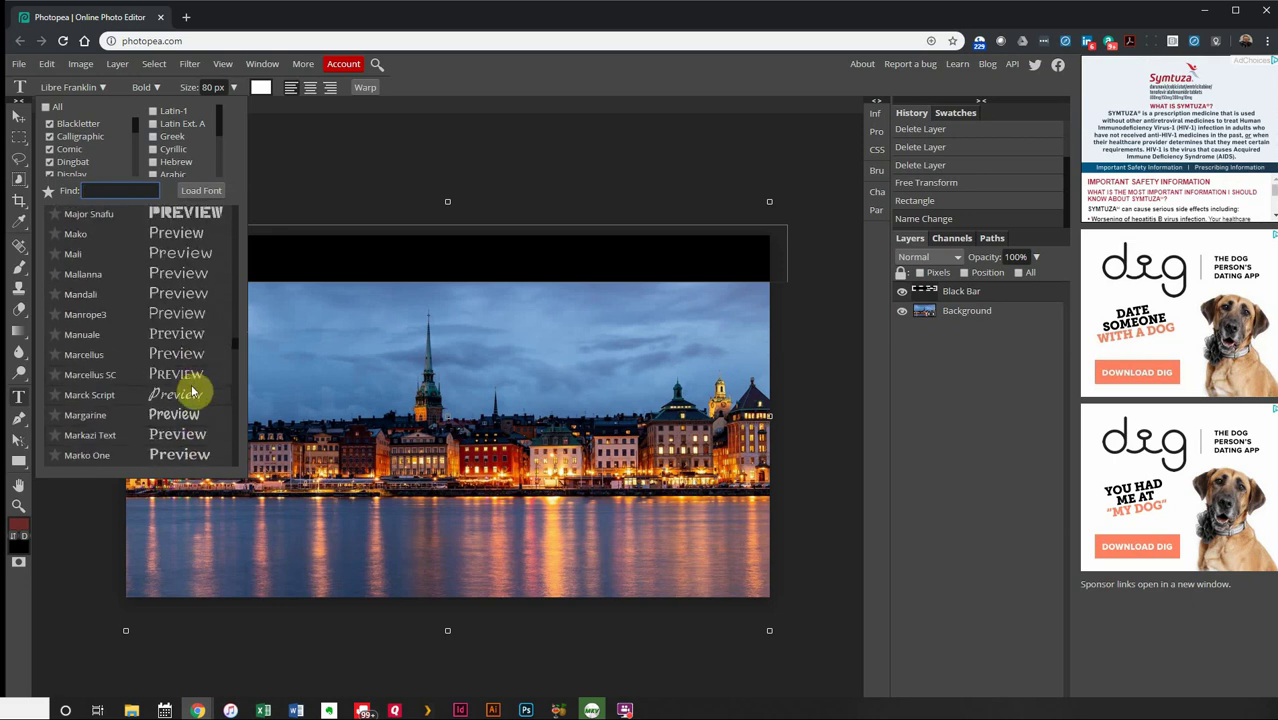
scroll(200, 313, "up", 8)
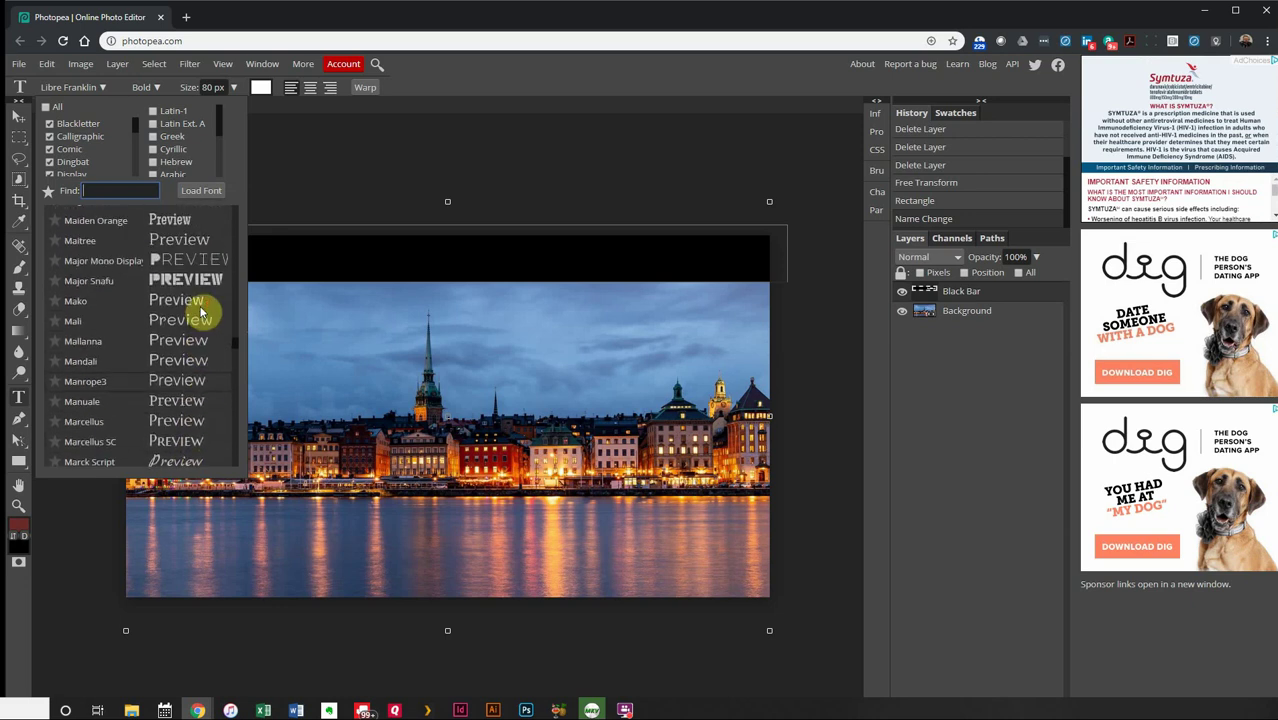
scroll(200, 313, "up", 2)
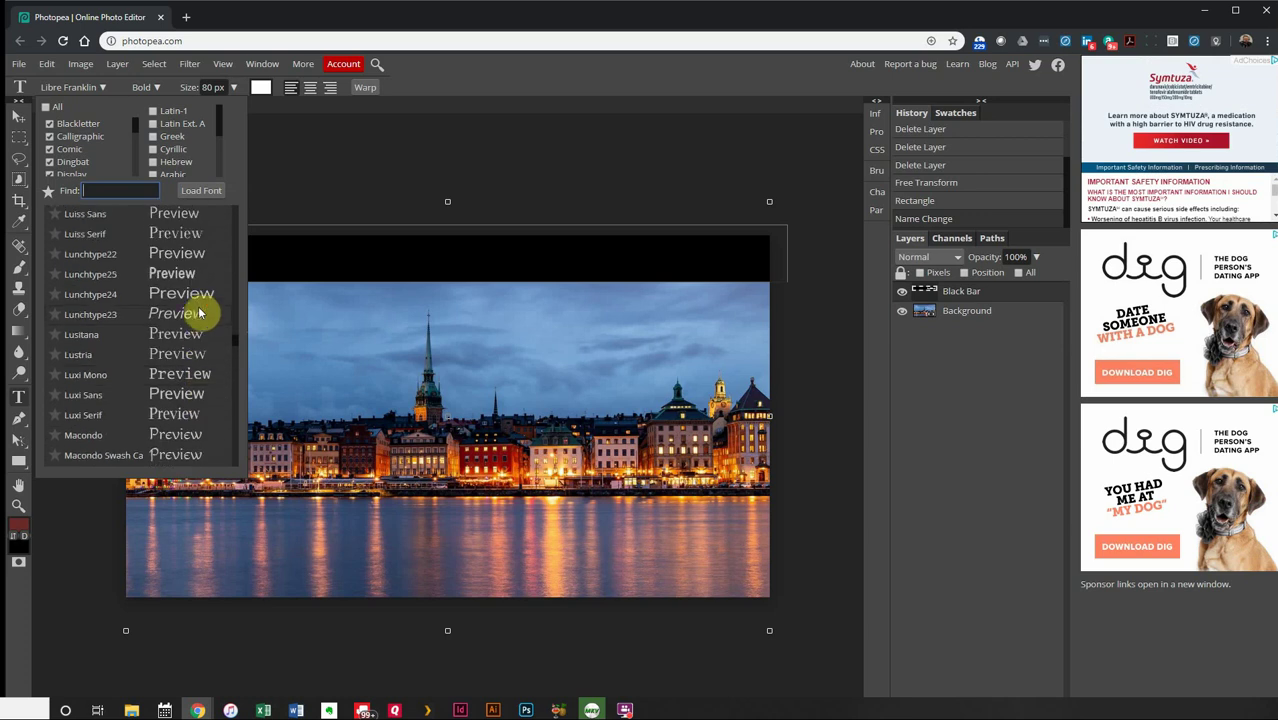
scroll(197, 290, "up", 5)
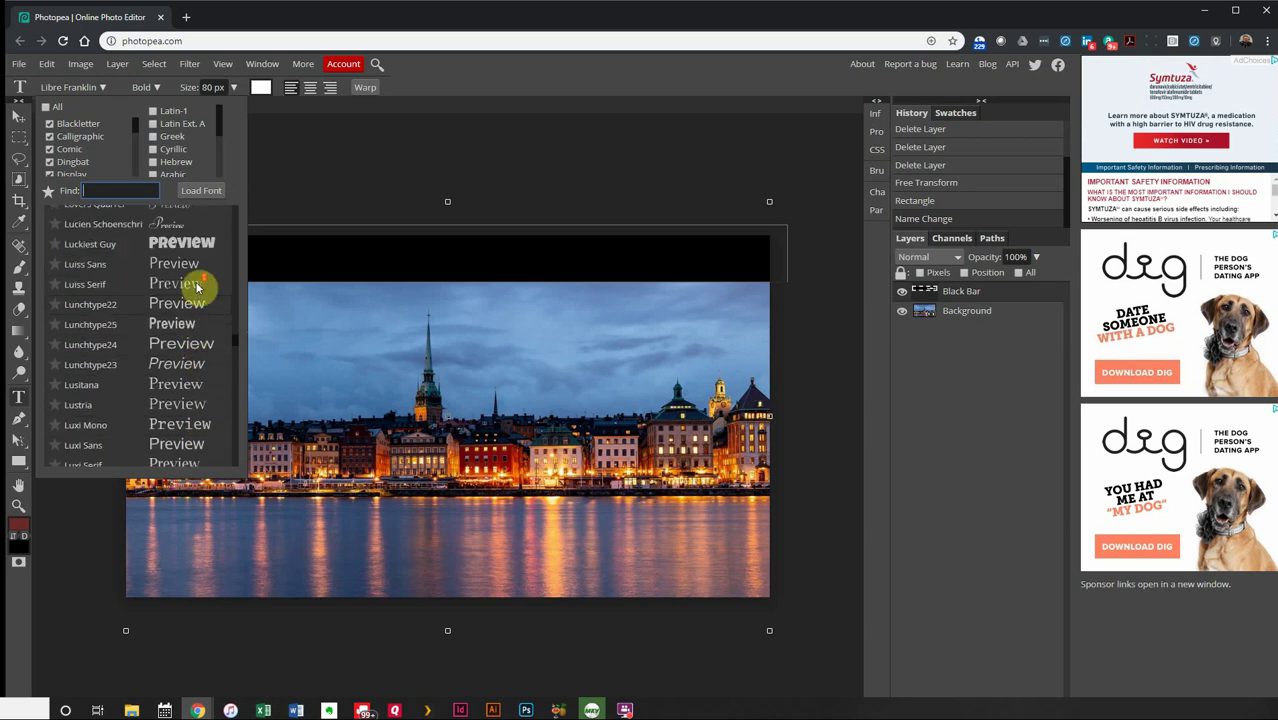
scroll(195, 293, "up", 15)
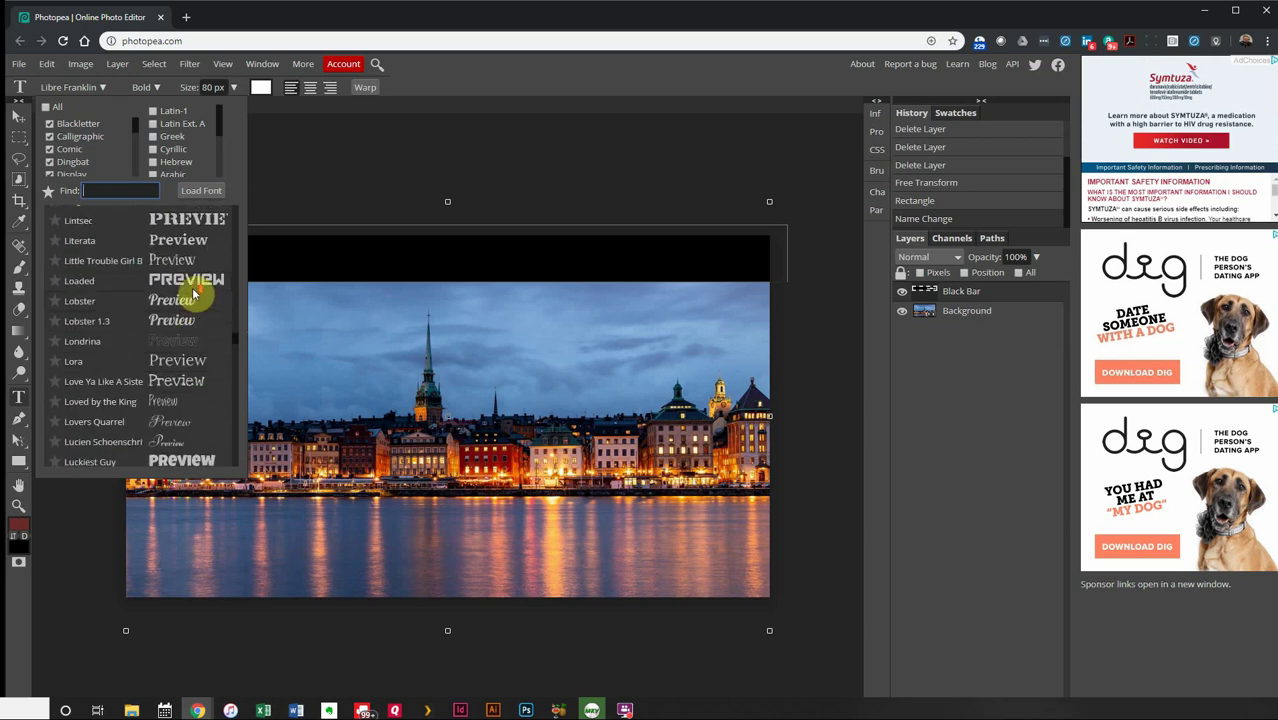
scroll(193, 293, "up", 5)
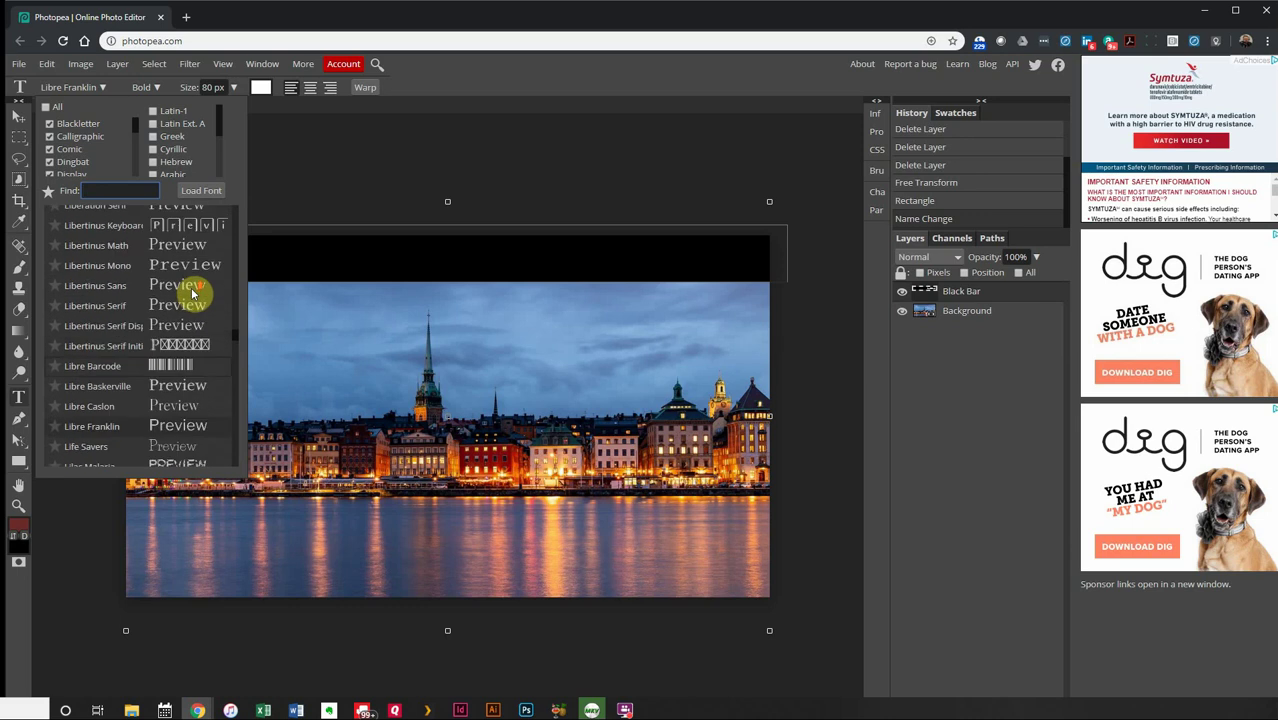
scroll(193, 303, "up", 8)
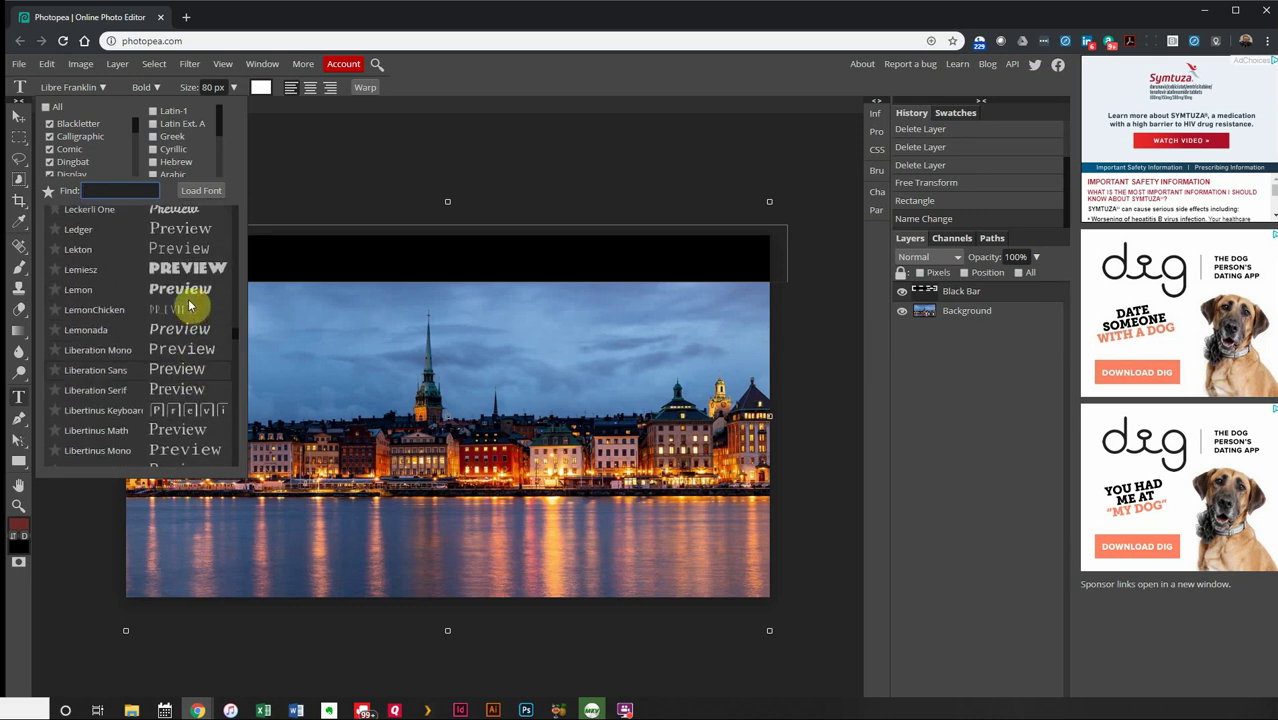
scroll(190, 299, "up", 1)
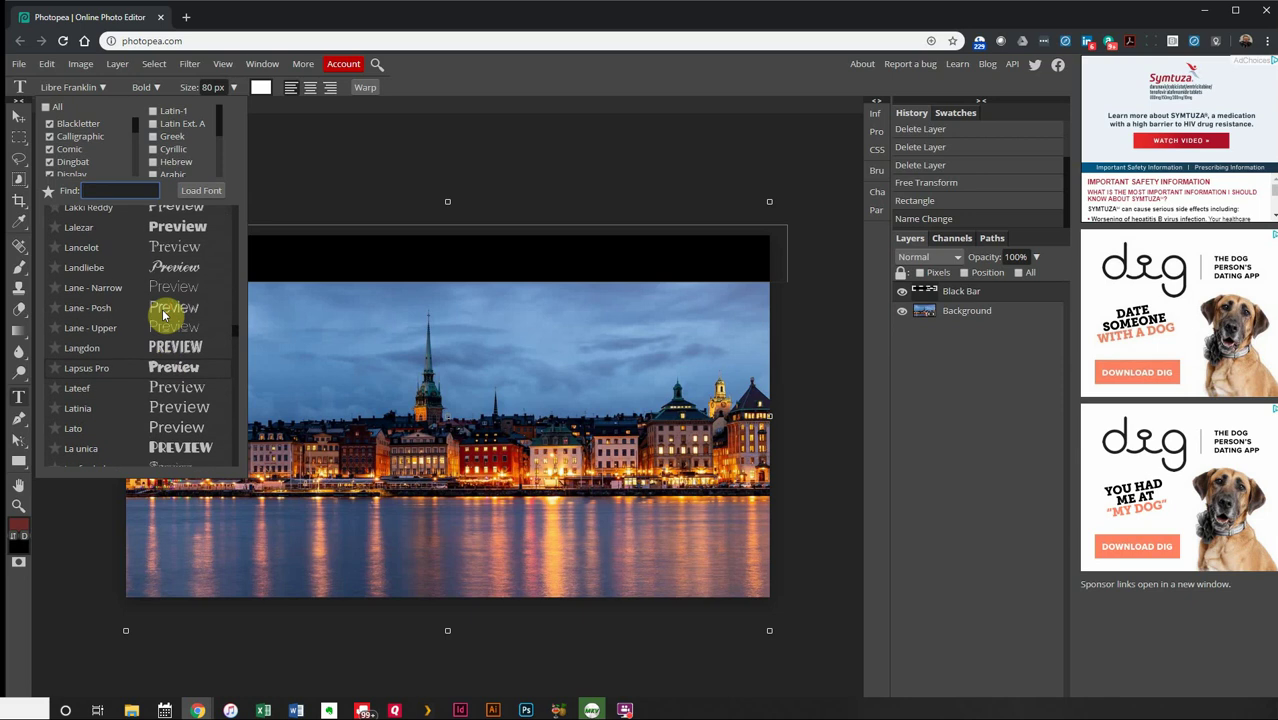
scroll(165, 315, "up", 2)
scroll(163, 315, "up", 1)
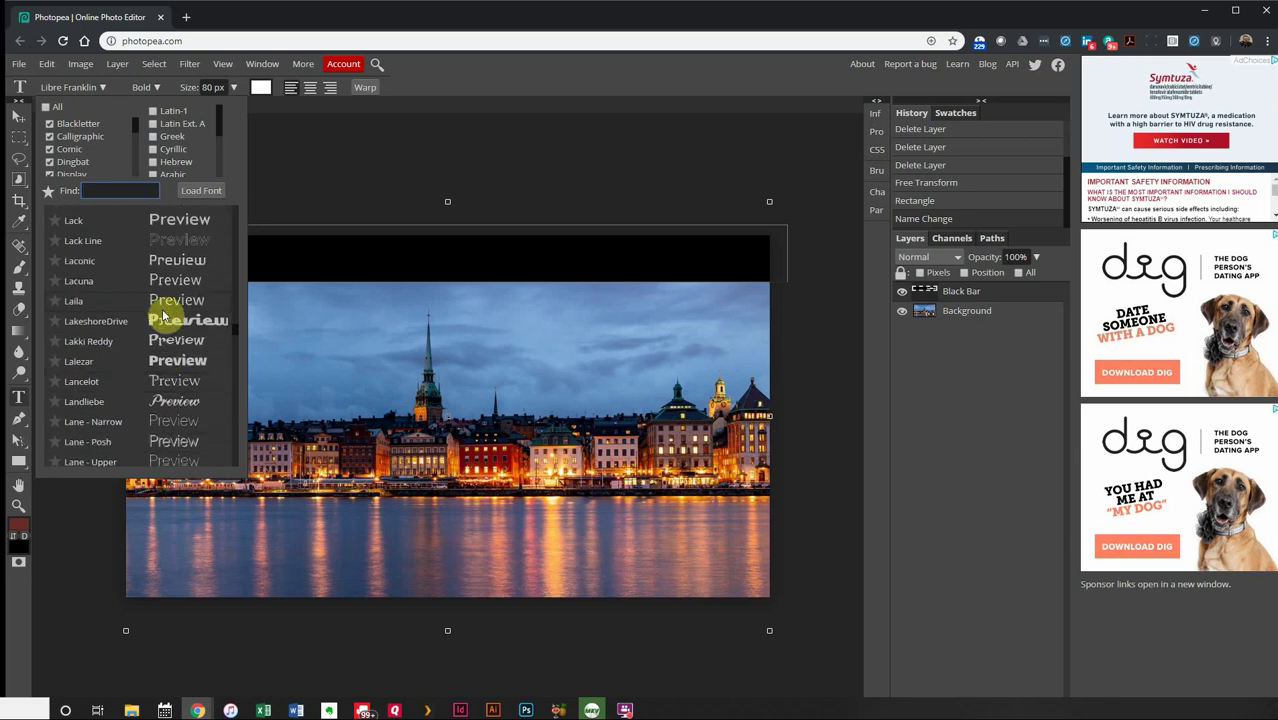
scroll(160, 325, "up", 1)
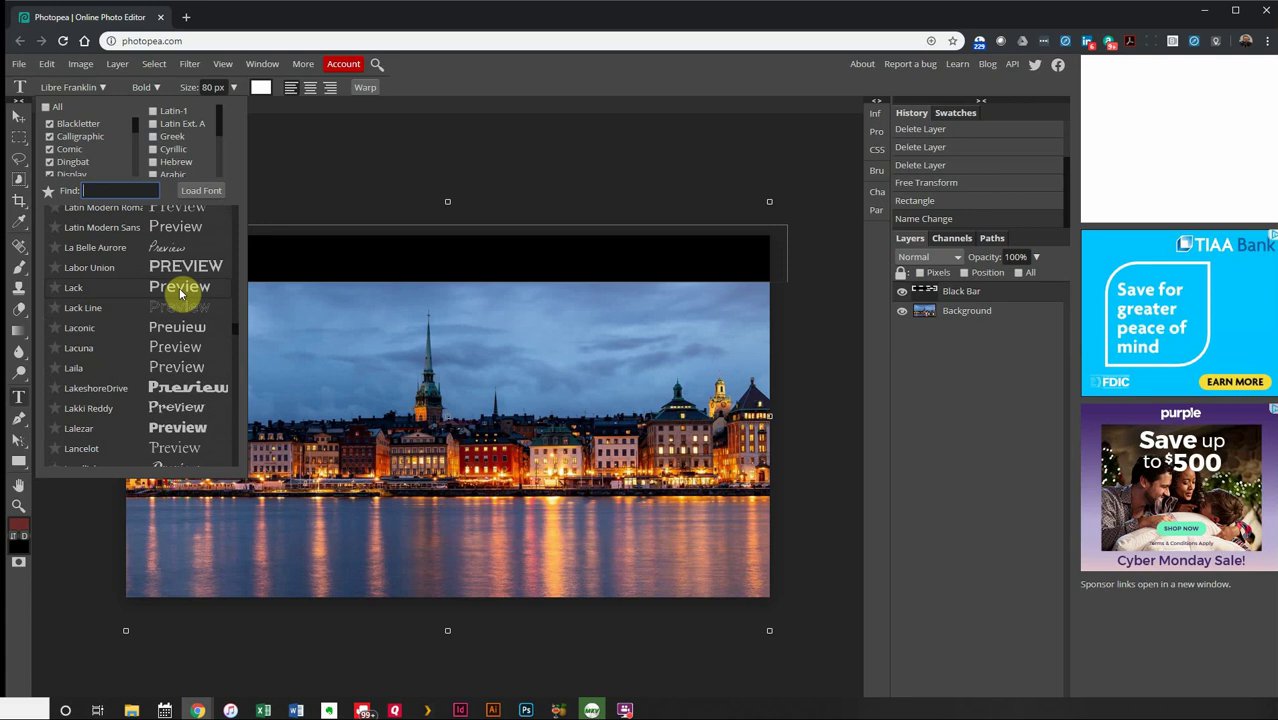
left_click(180, 290)
scroll(180, 288, "down", 1)
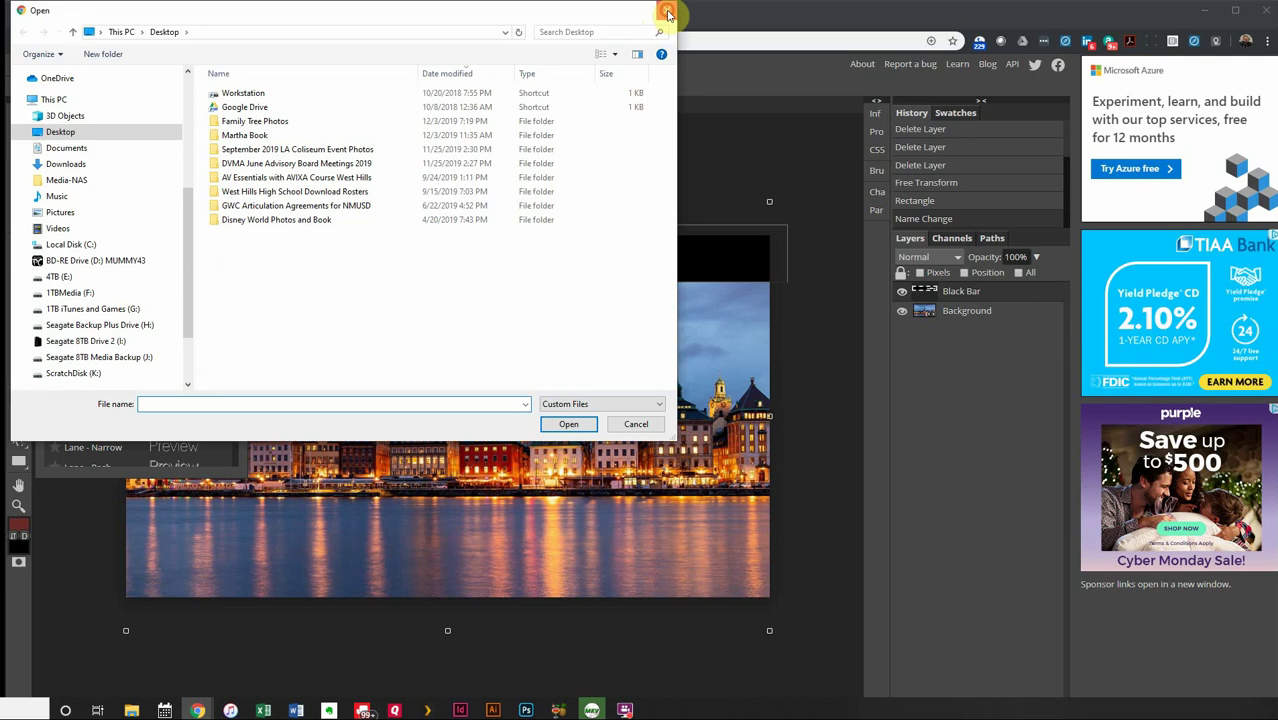
left_click(664, 12)
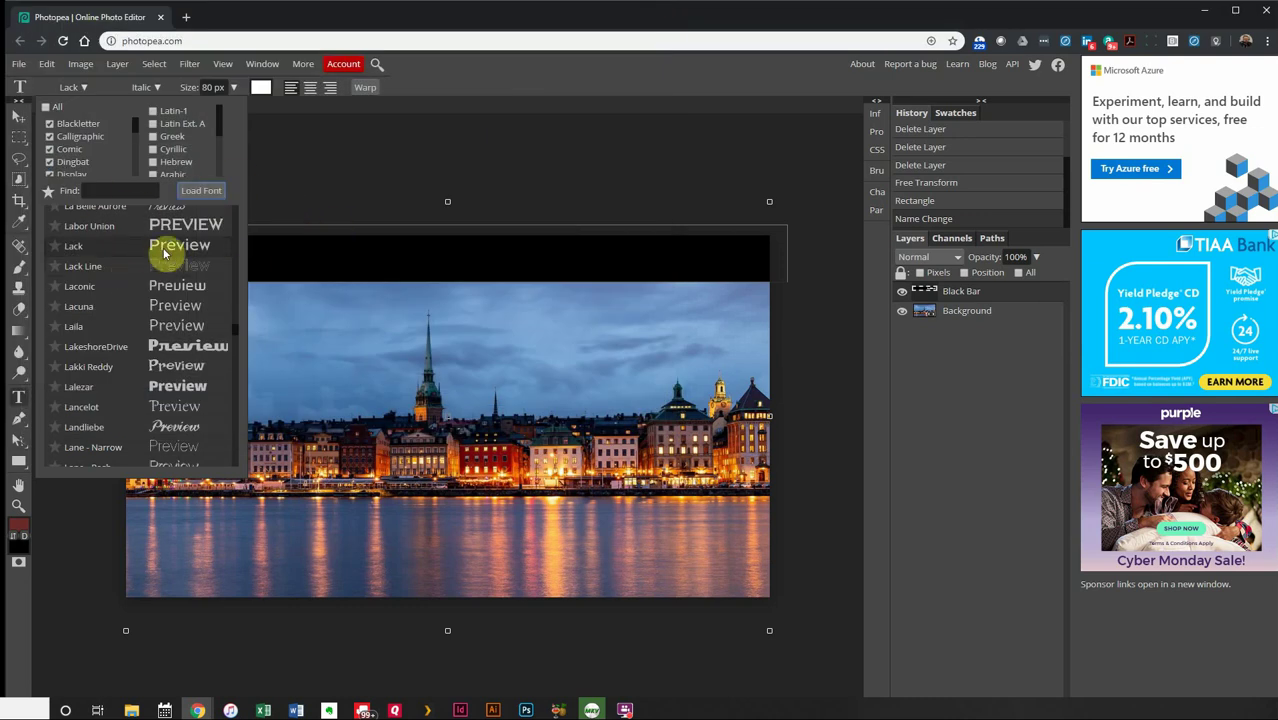
- Add the title text "ROTTERDAM HILTON & CONVENTION CENTER" in the sky area of the photo
left_click(278, 205)
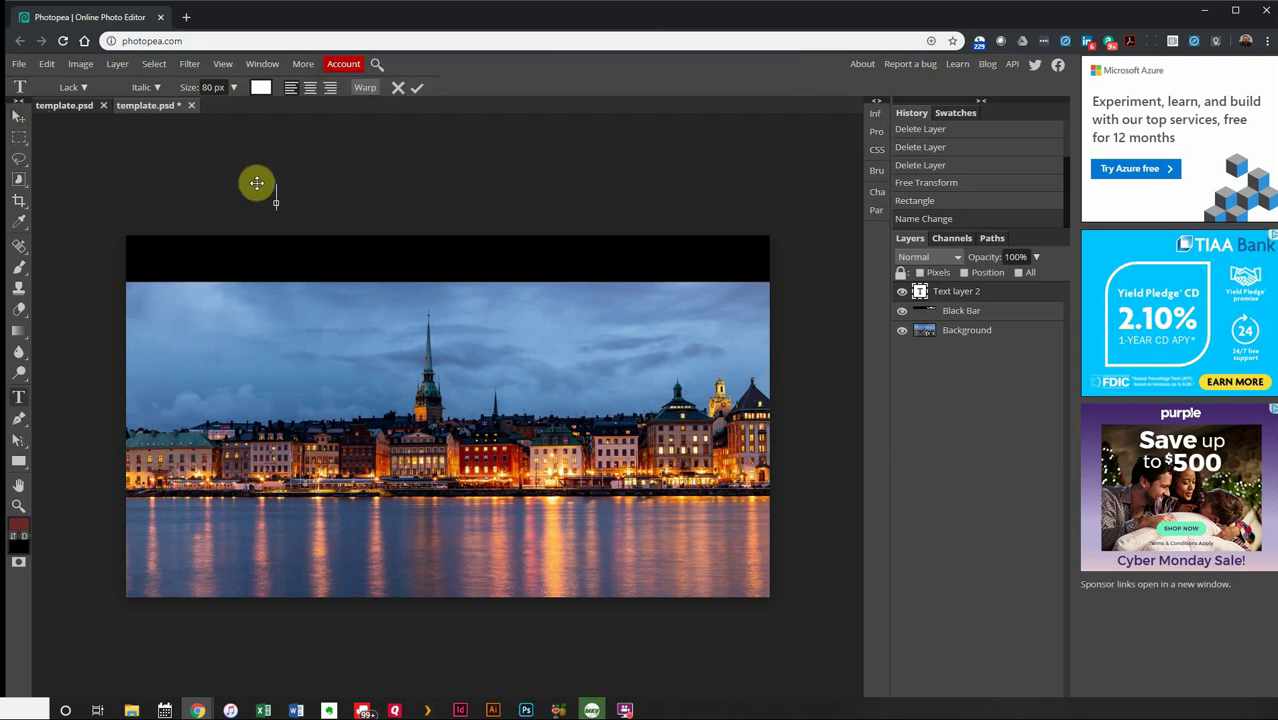
left_click(16, 118)
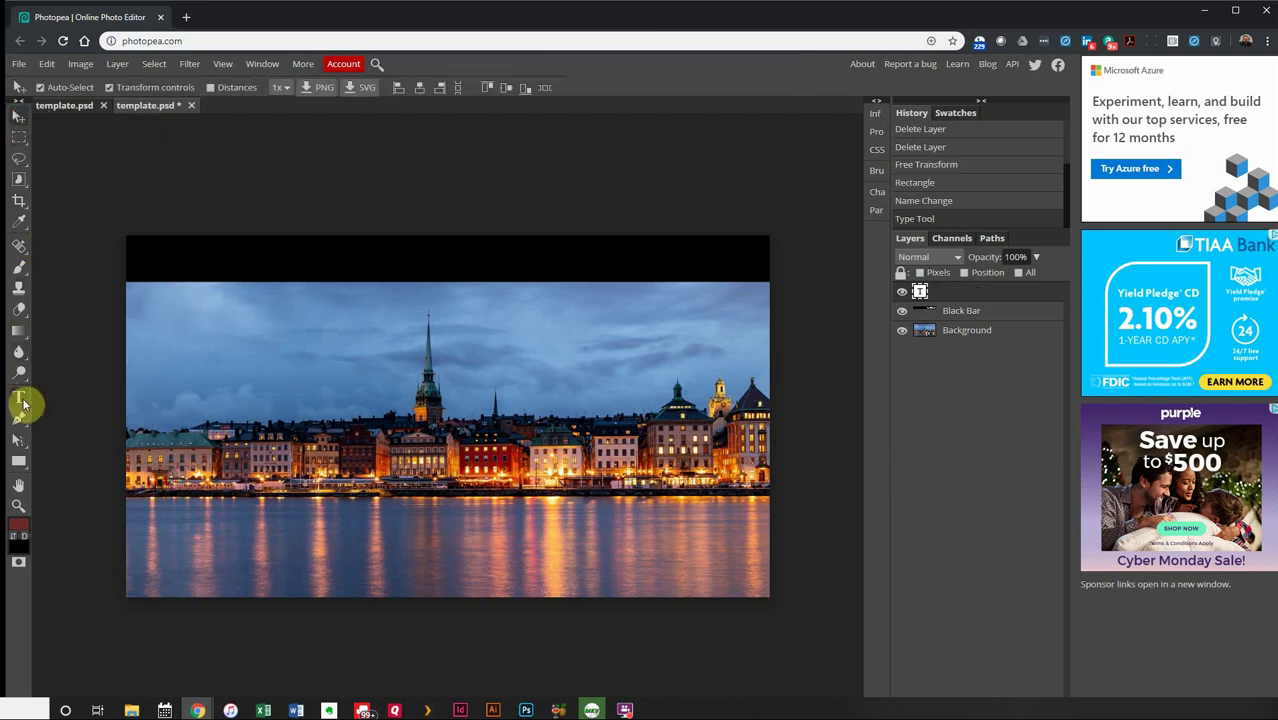
left_click(18, 397)
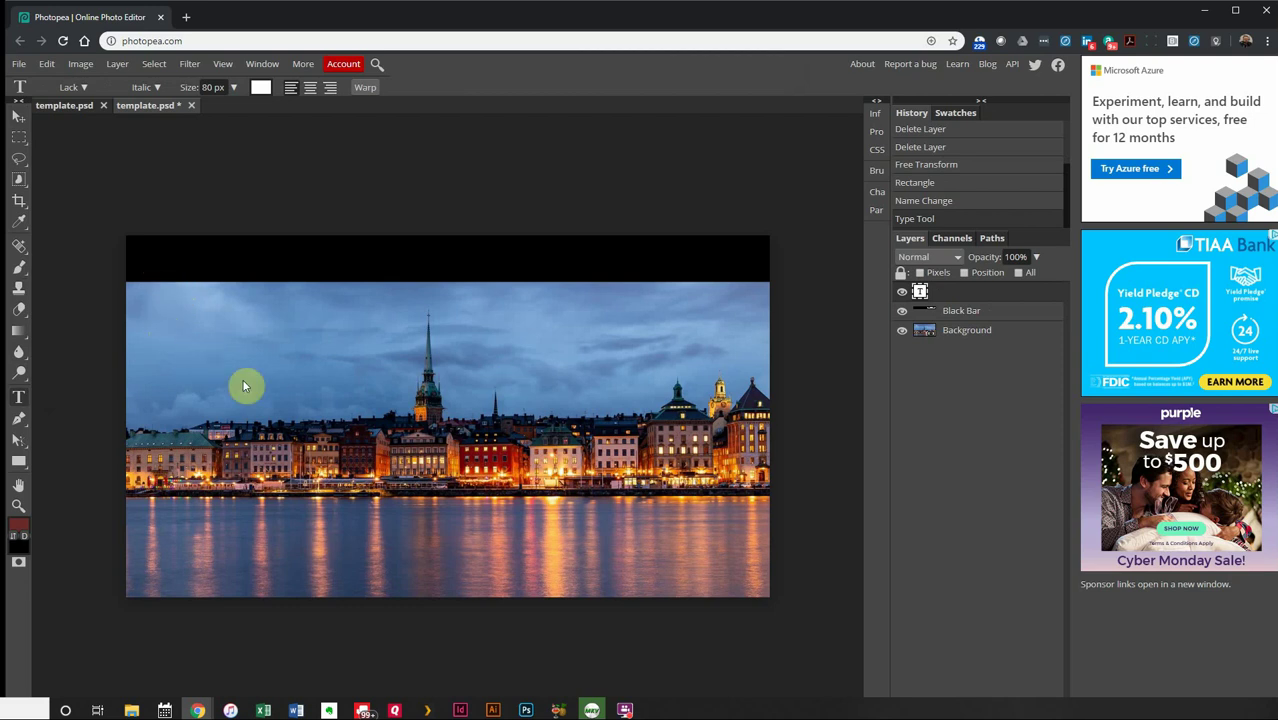
left_click(223, 351)
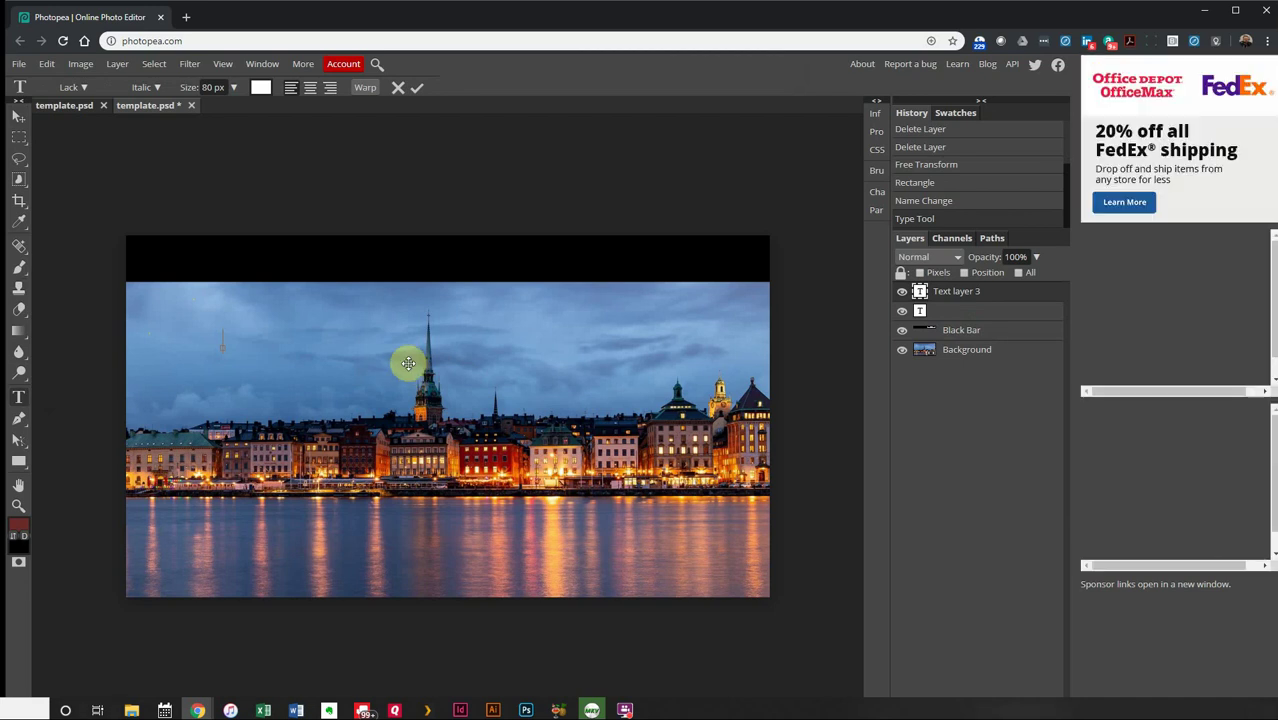
type("ROTTERD")
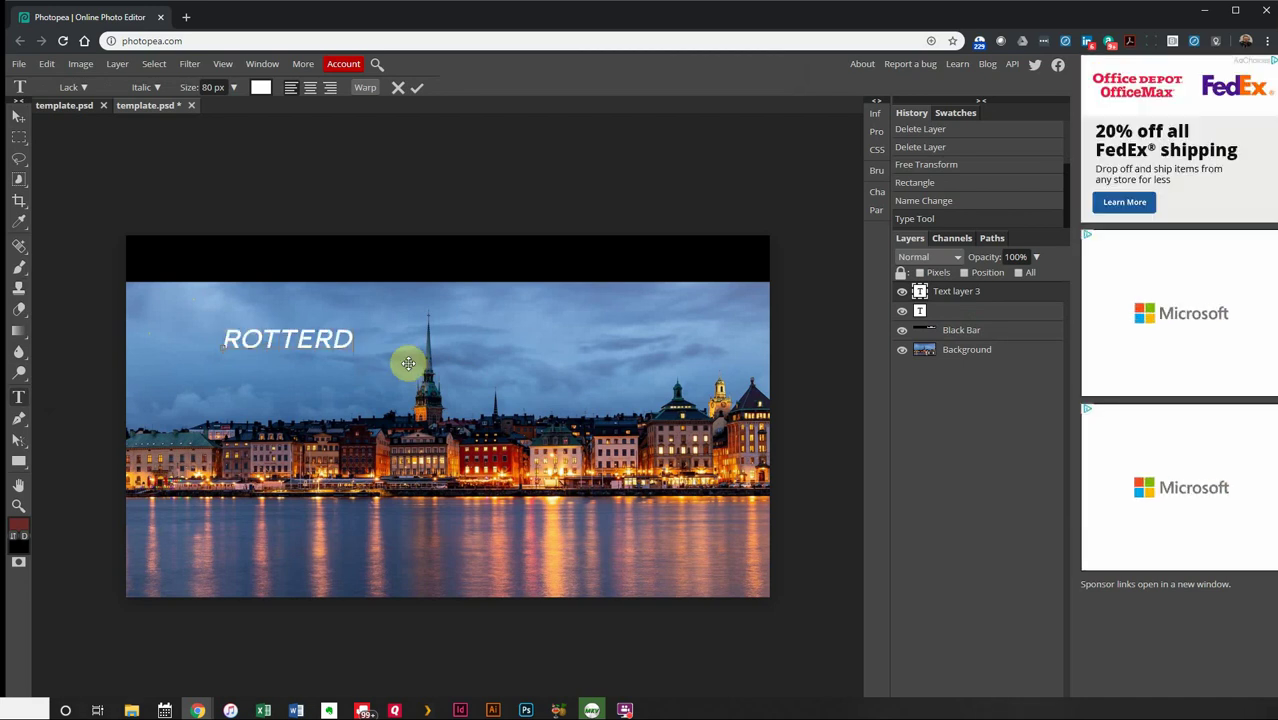
type("AM")
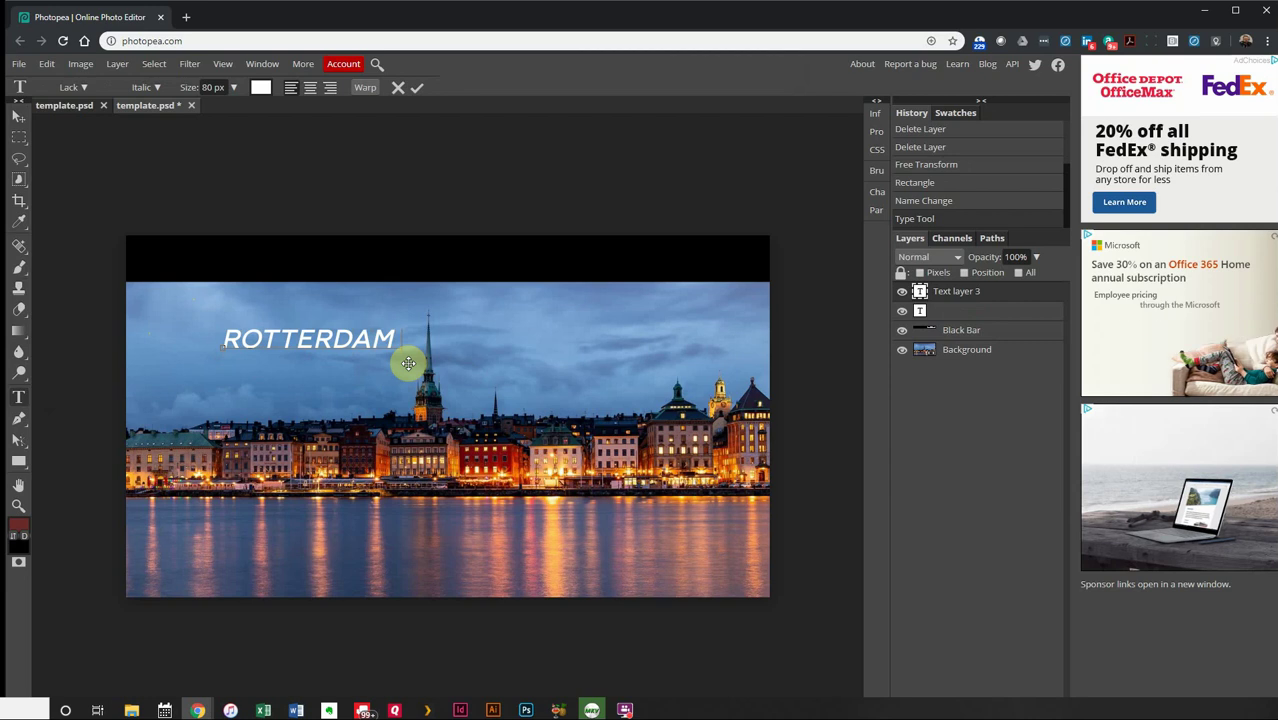
type(" HILTON & CONVENTION CEI")
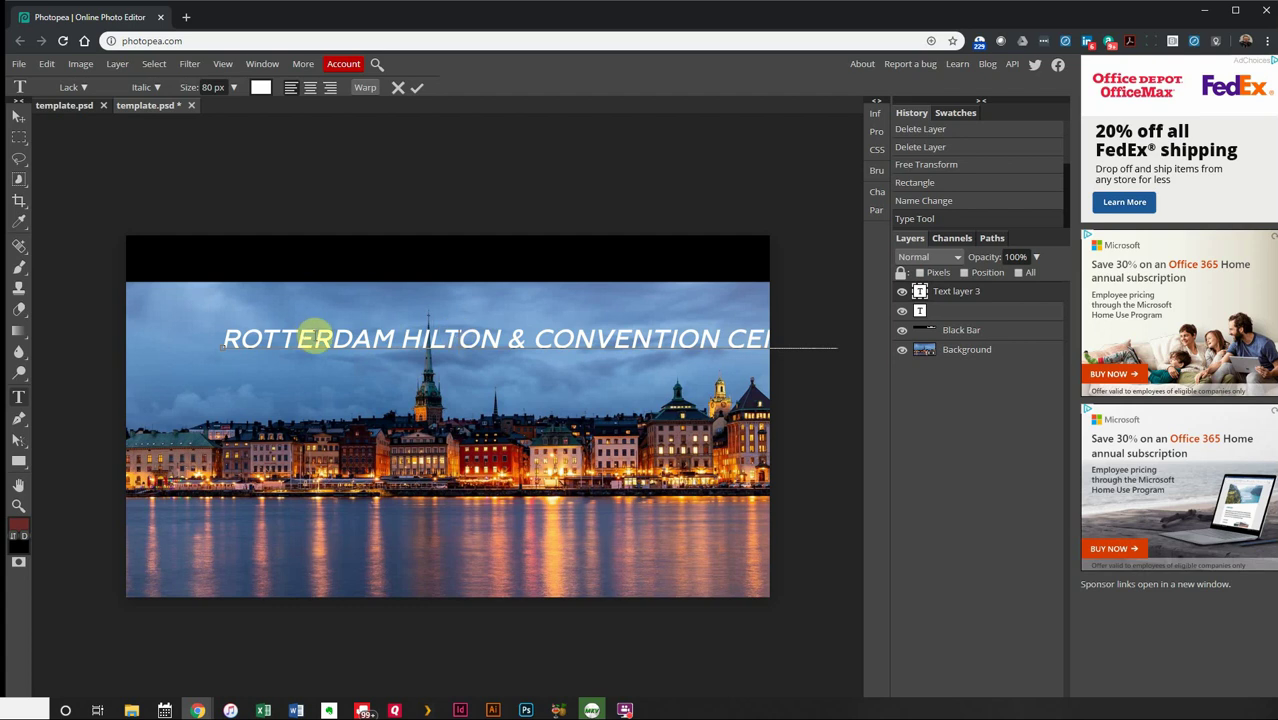
- Change the whole title's font style to Regular and move the title into the black bar, centered across its width
triple_click(344, 336)
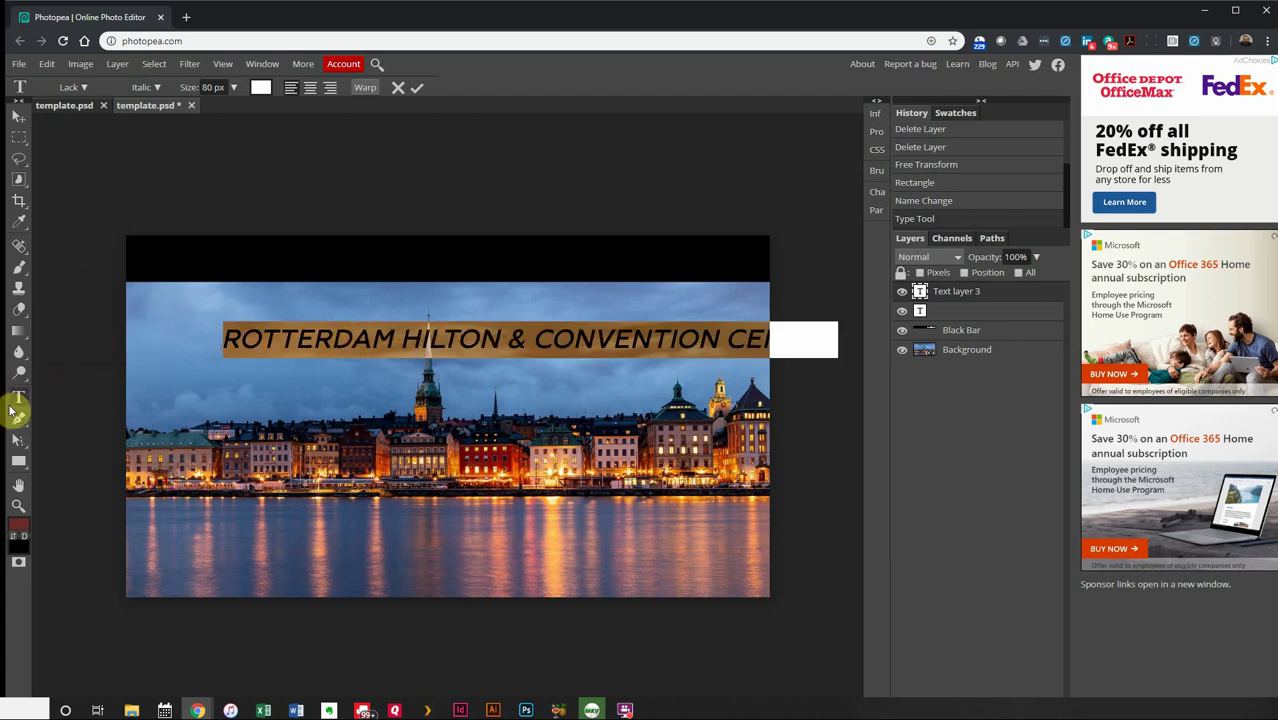
double_click(305, 343)
left_click(305, 343)
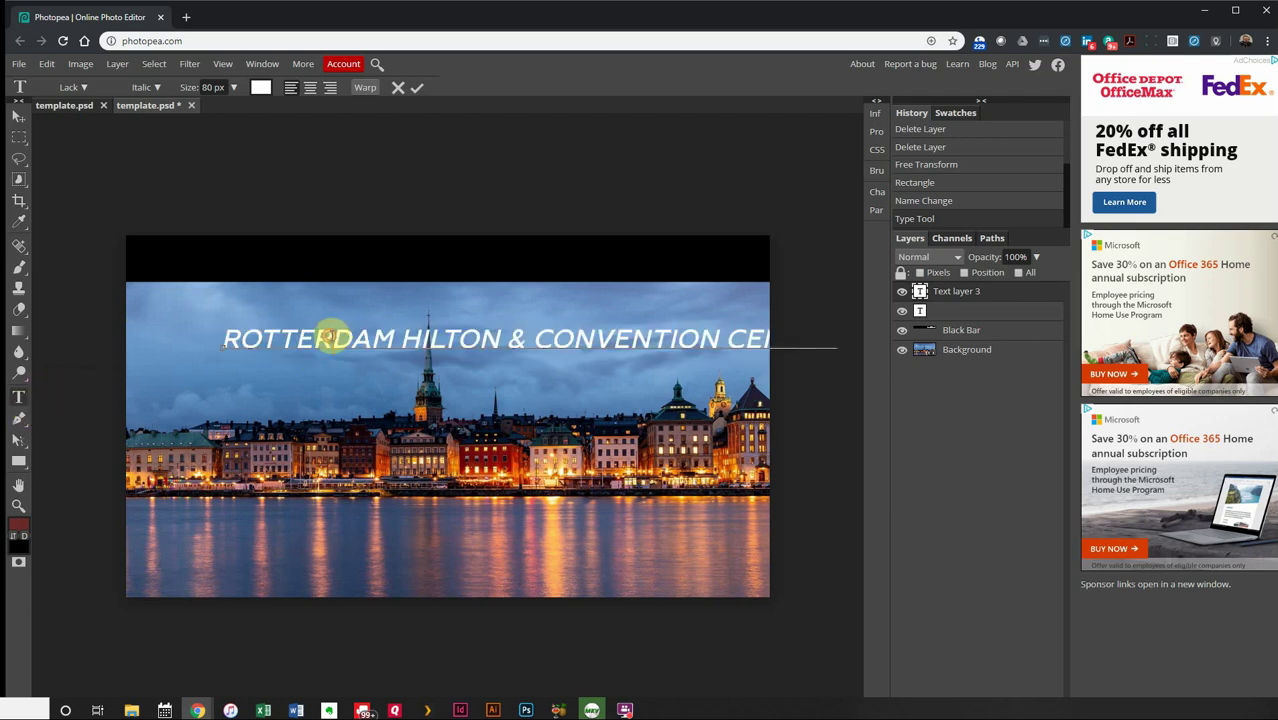
triple_click(330, 336)
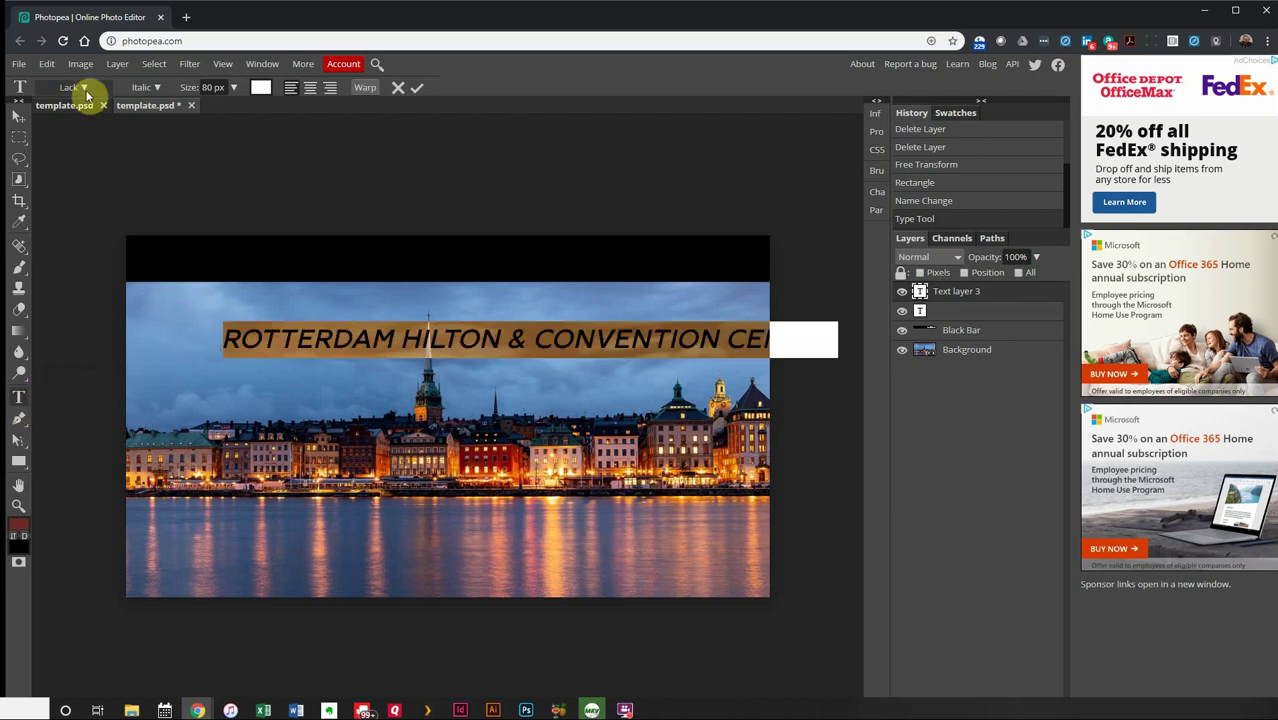
left_click(156, 89)
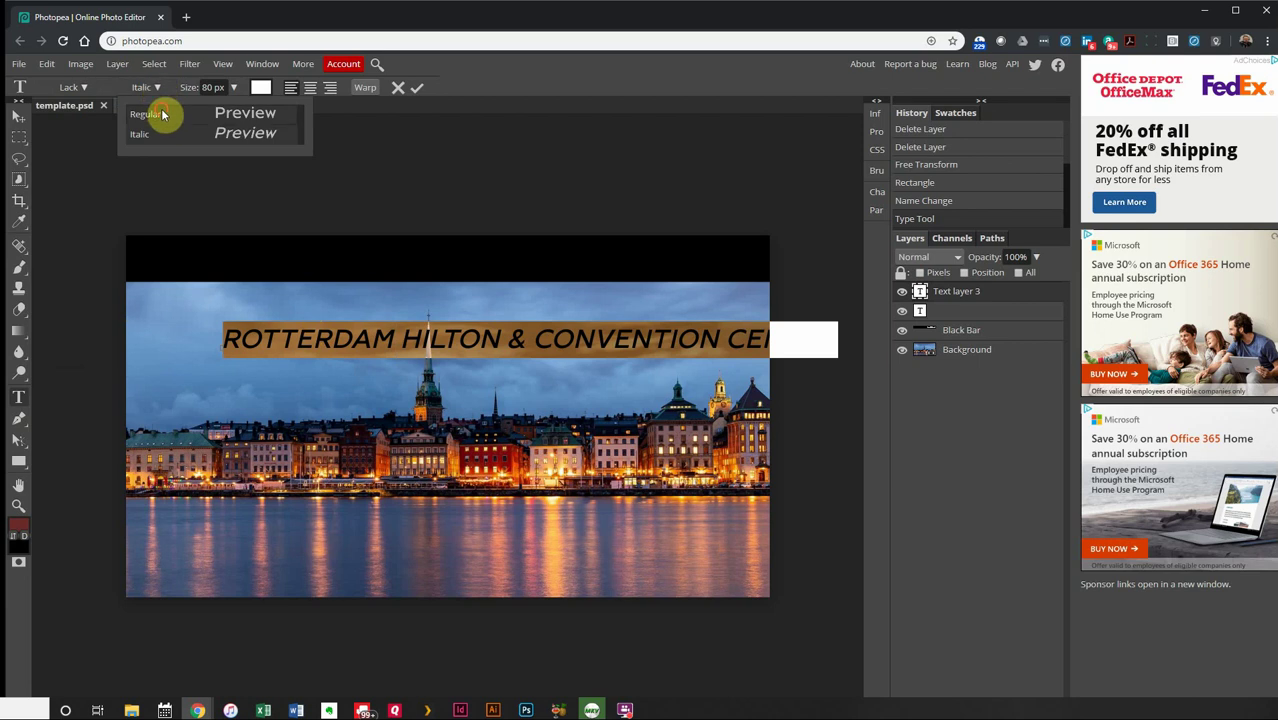
left_click(162, 112)
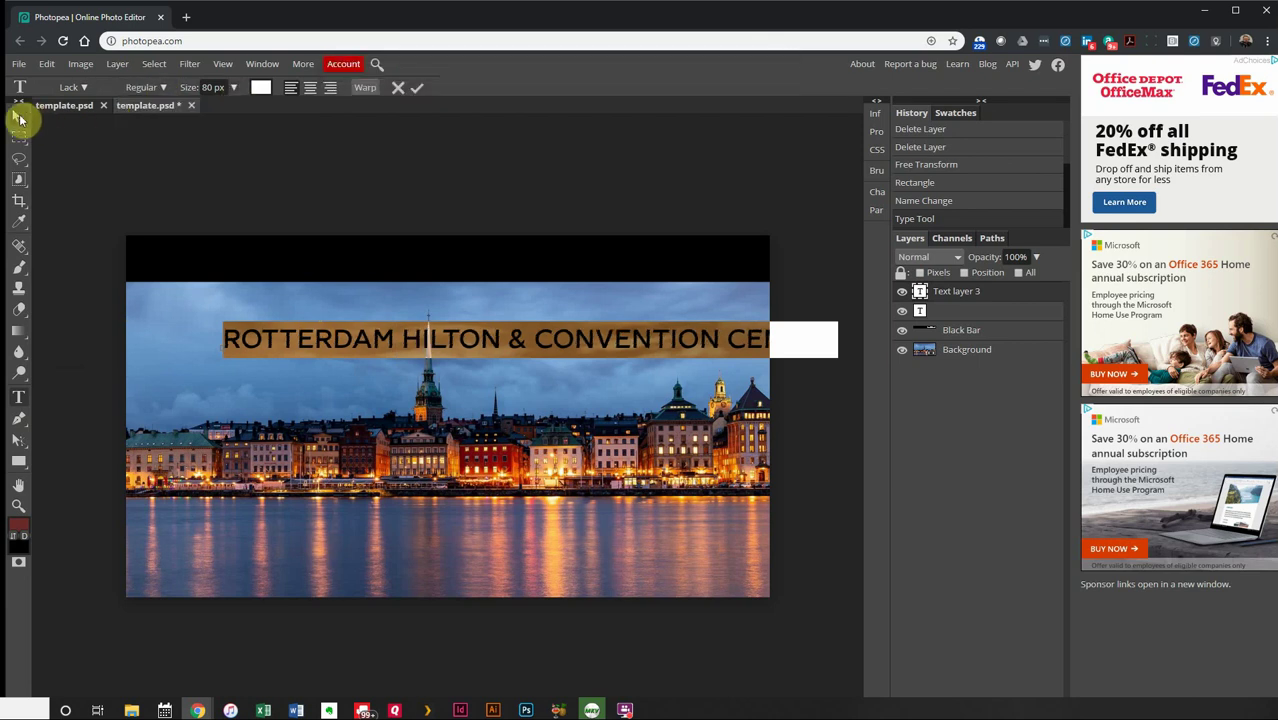
left_click(18, 118)
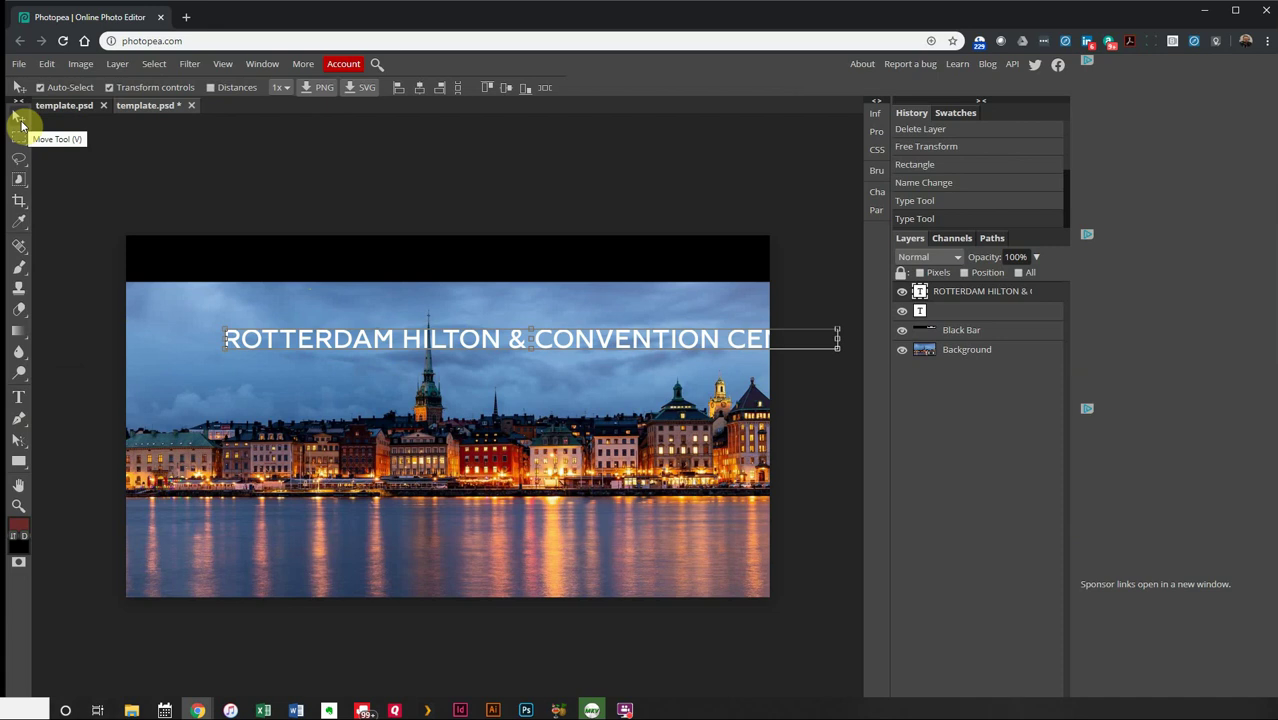
left_click_drag(337, 347, 255, 269)
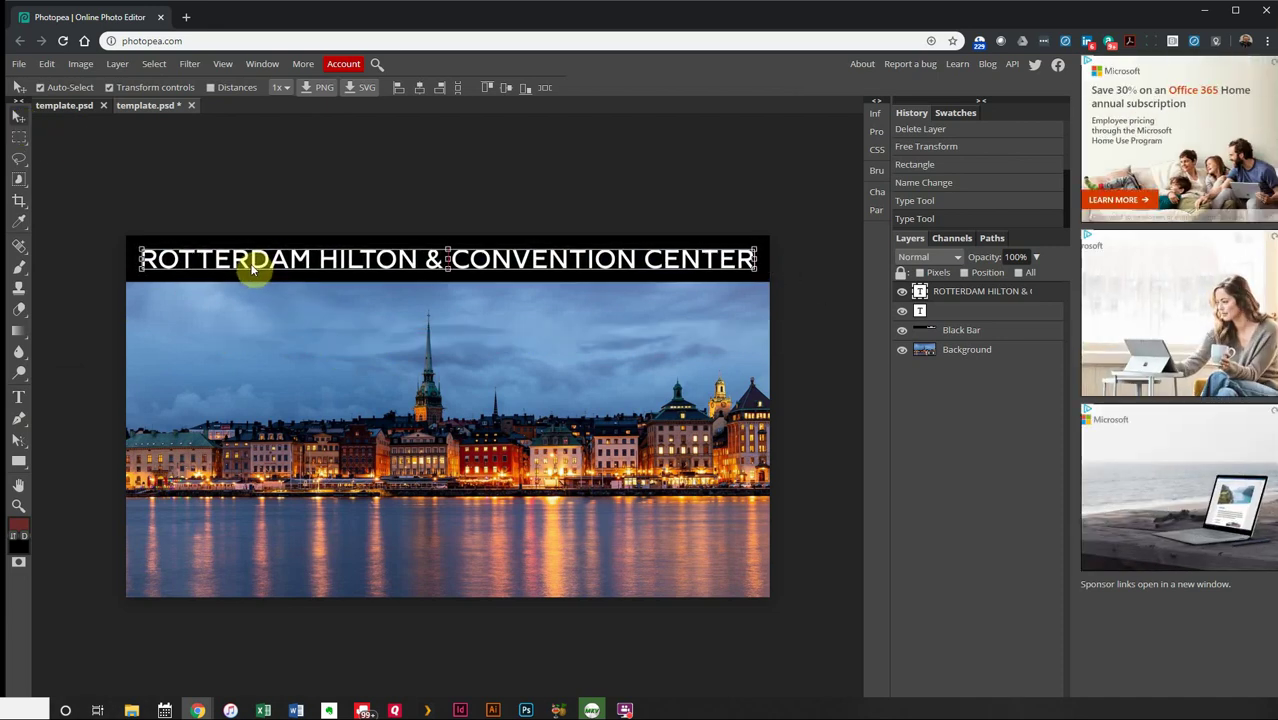
- Try a larger font size of 85 px on the whole title text
left_click(20, 396)
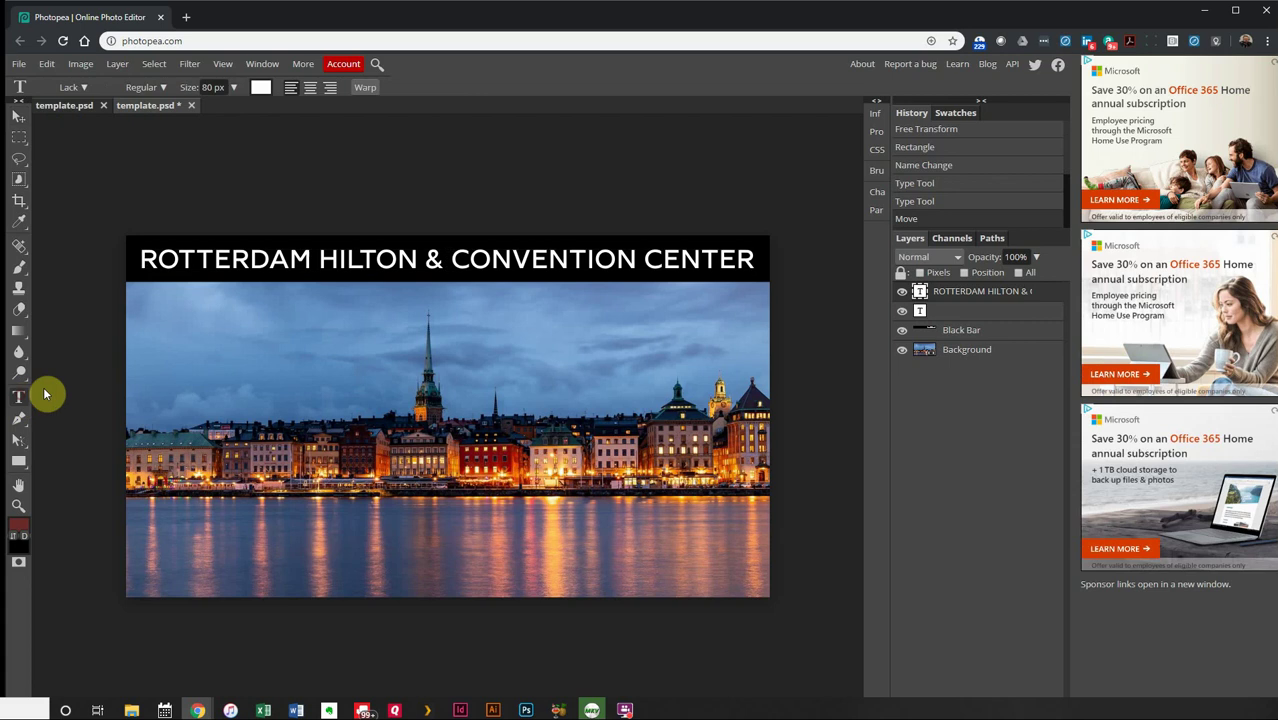
triple_click(234, 256)
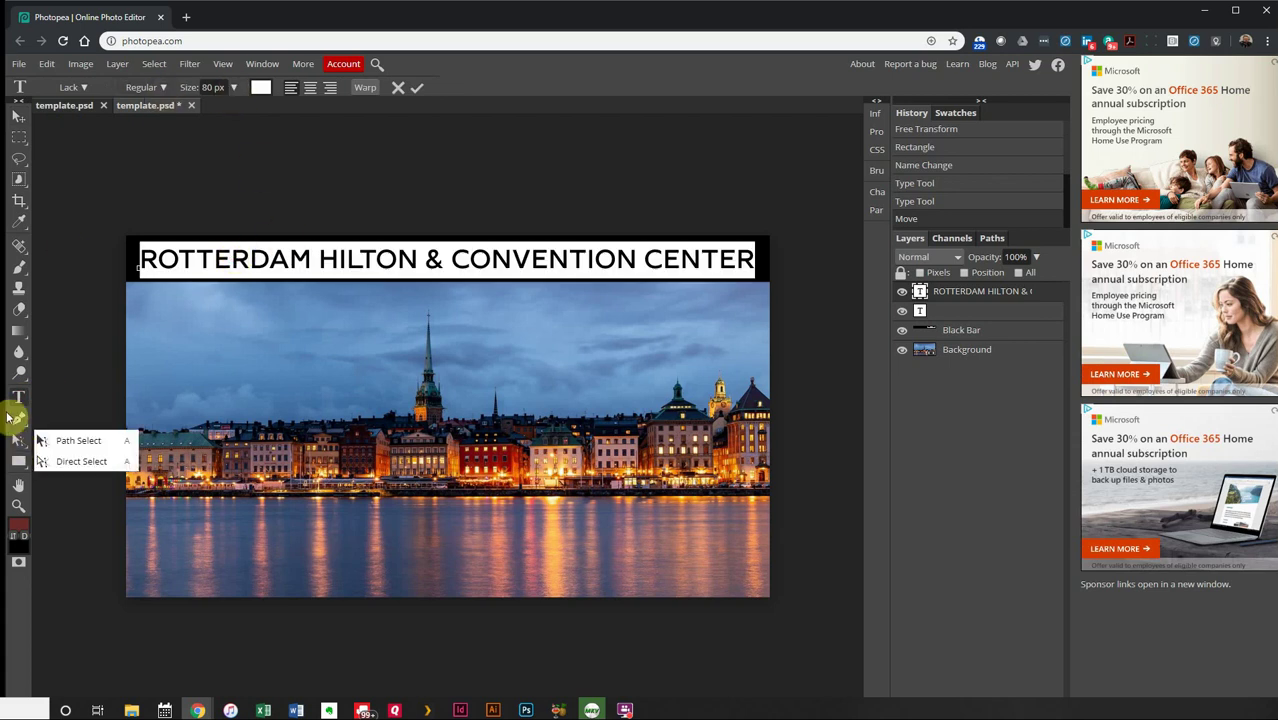
triple_click(228, 258)
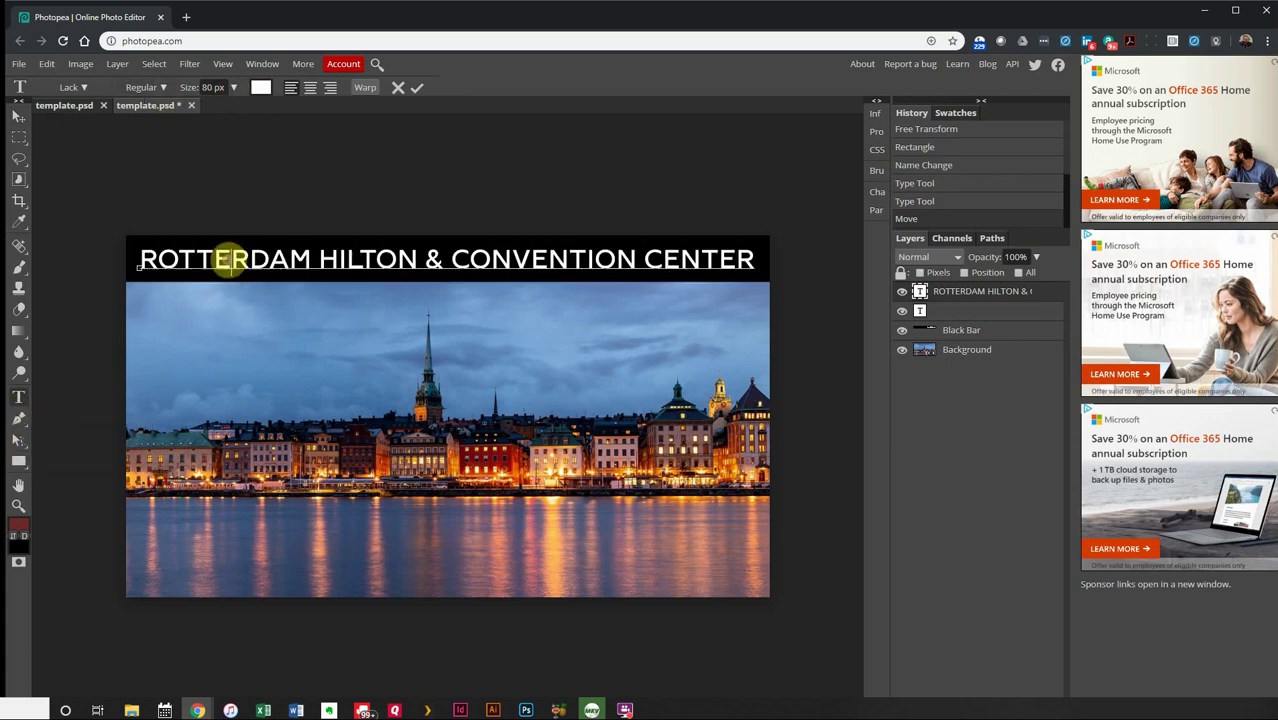
triple_click(228, 258)
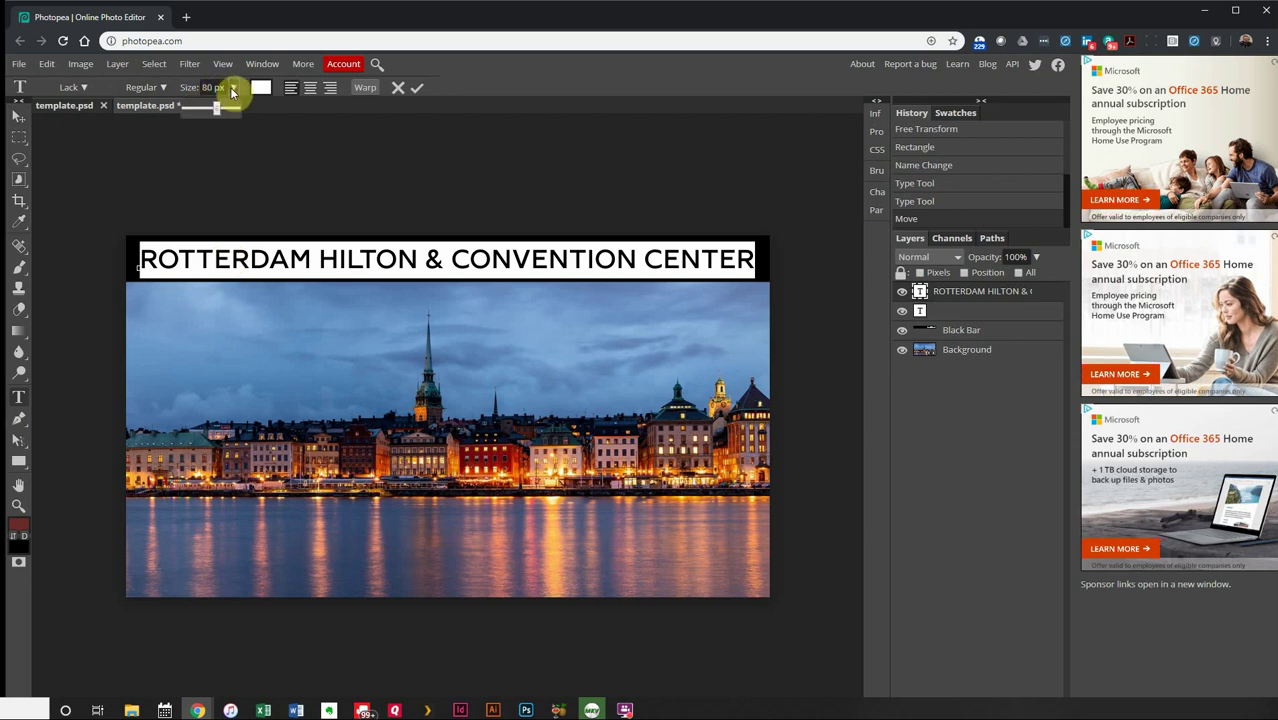
left_click_drag(219, 110, 218, 111)
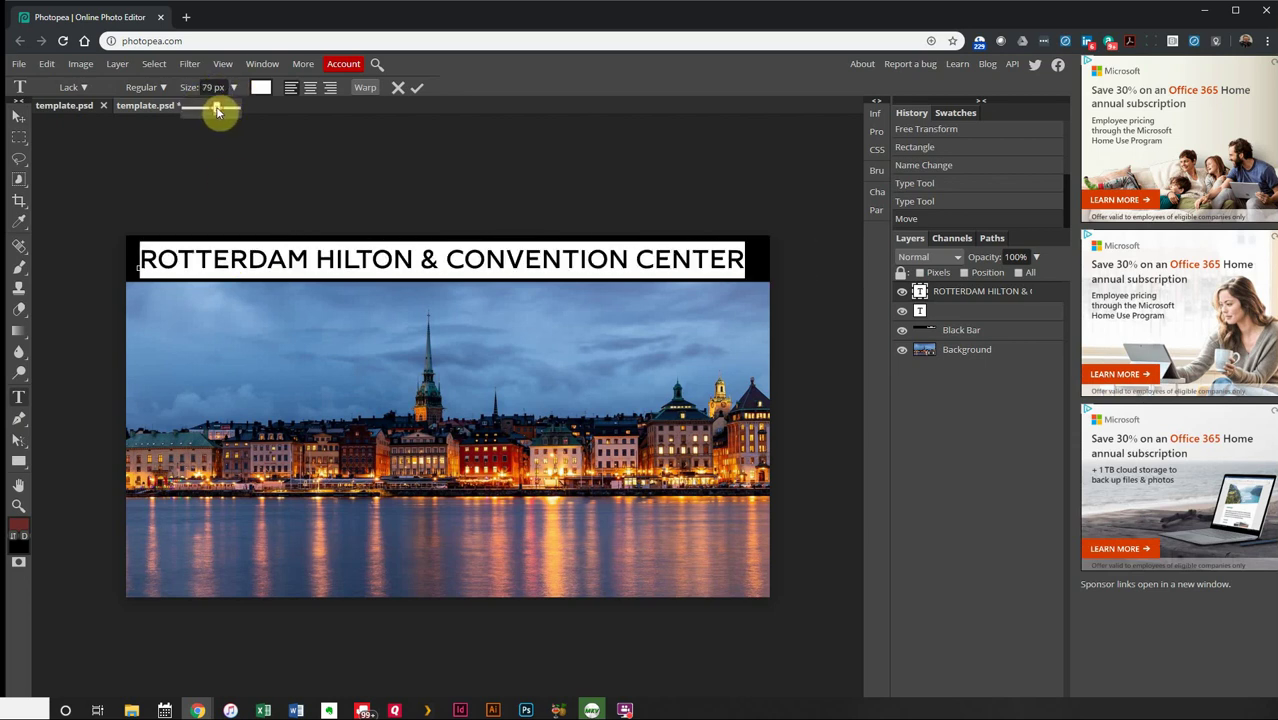
double_click(212, 87)
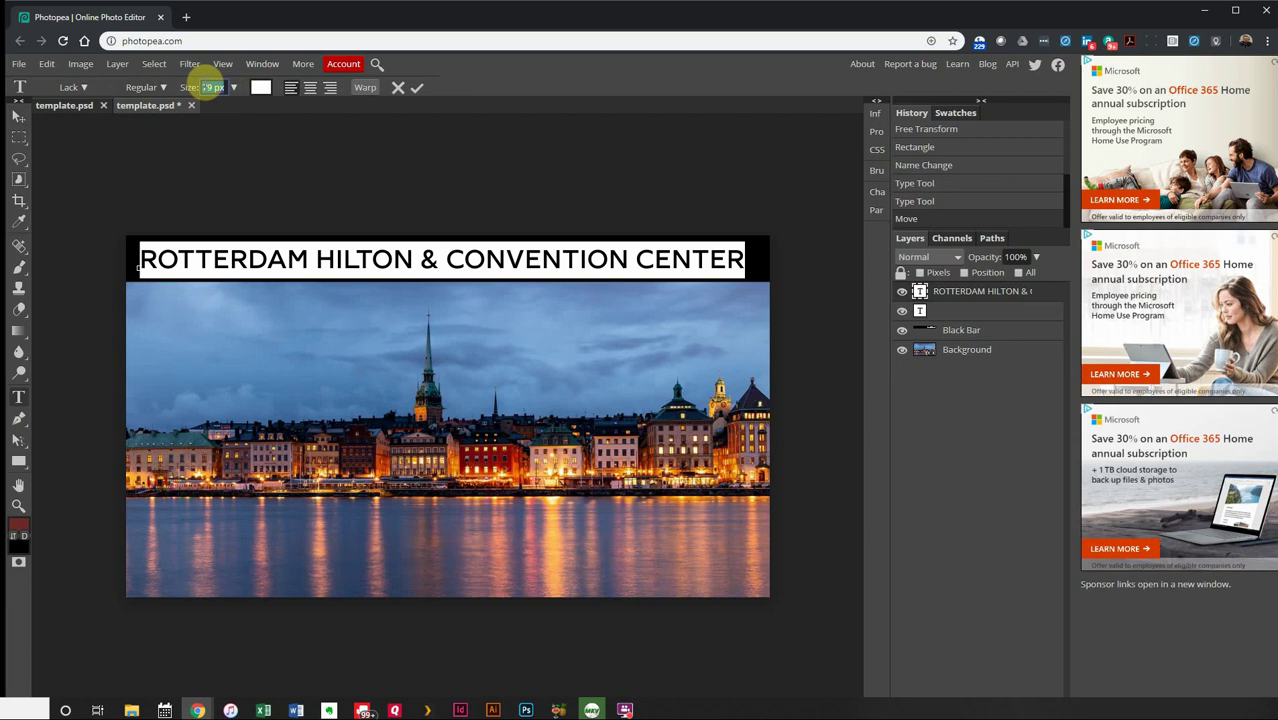
type("85")
key("Return")
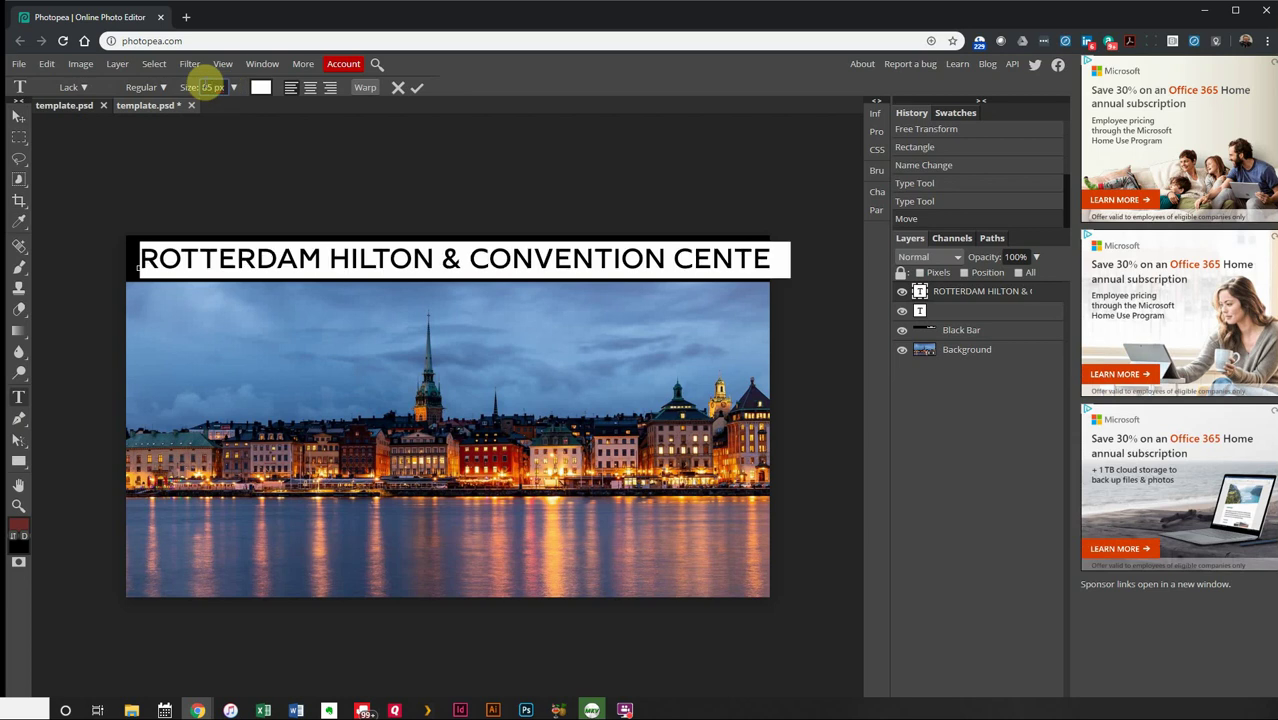
- Scale the title down to 90% with a free transform and center it across the black bar
left_click(19, 117)
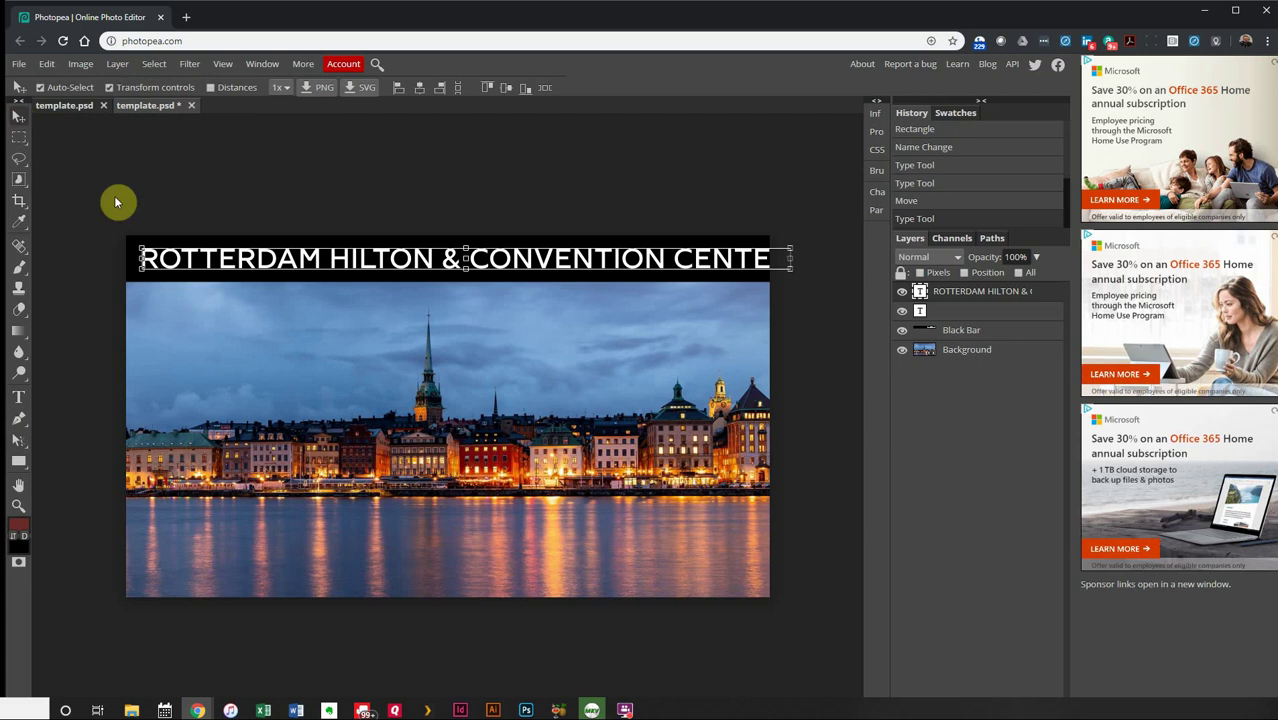
left_click(163, 251)
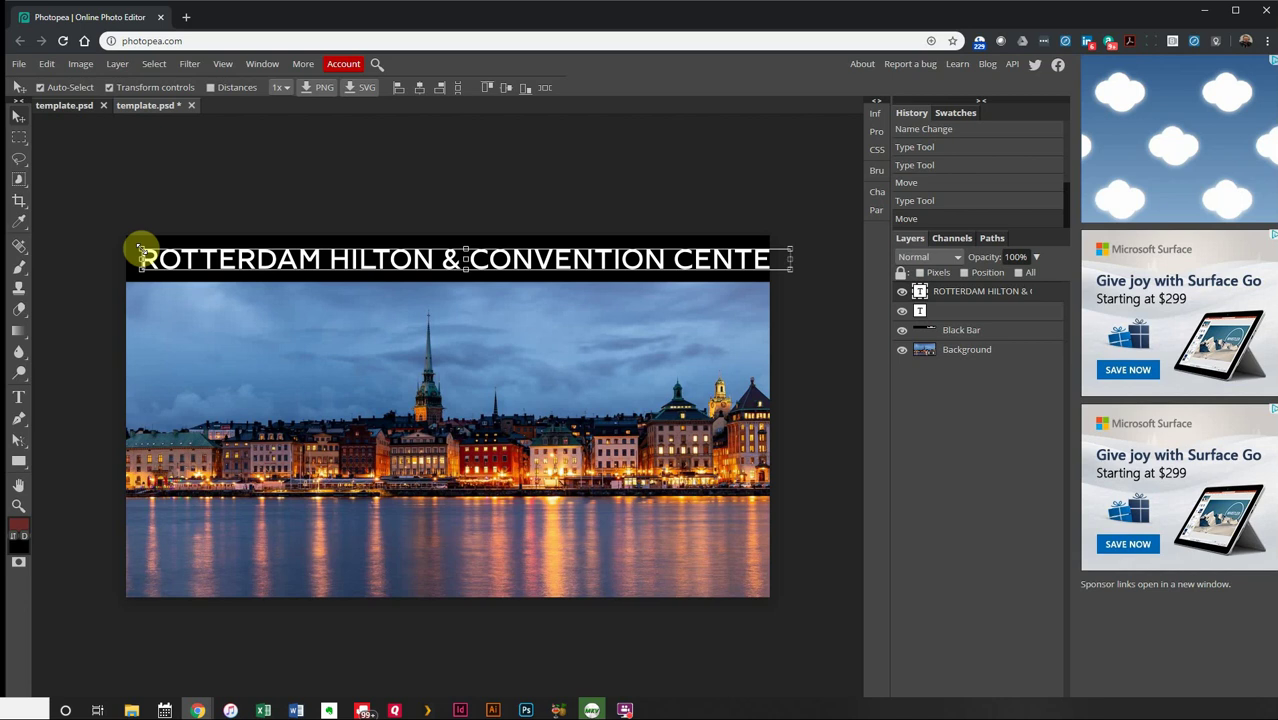
left_click_drag(141, 249, 215, 265)
- Set the whole title's font size to 80 px and recenter the title across the black bar
right_click(14, 440)
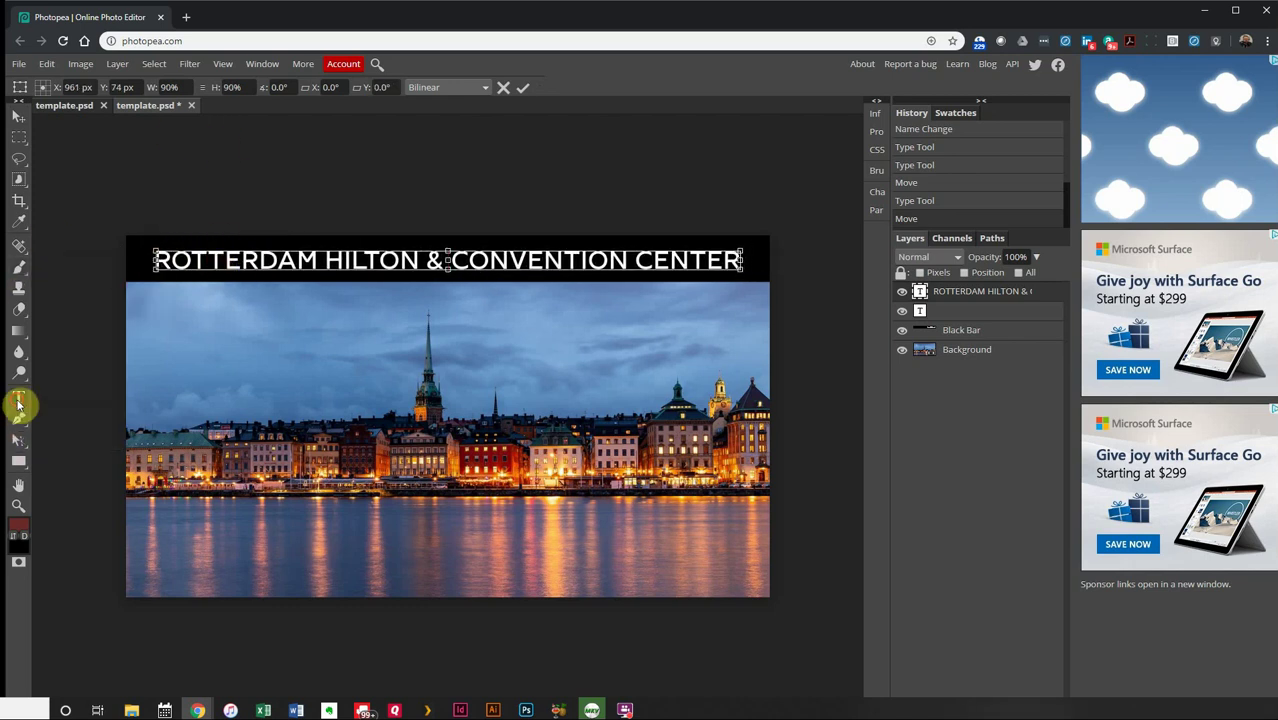
left_click(18, 397)
triple_click(272, 260)
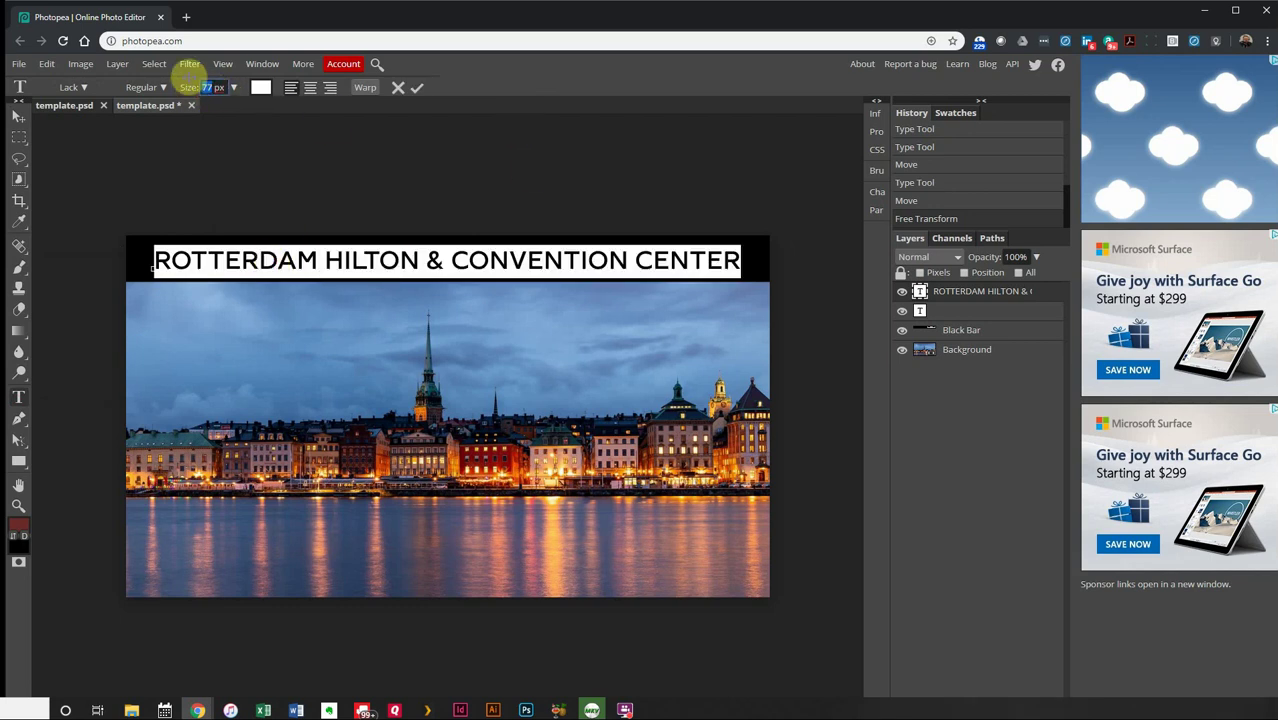
scroll(190, 86, "up", 4)
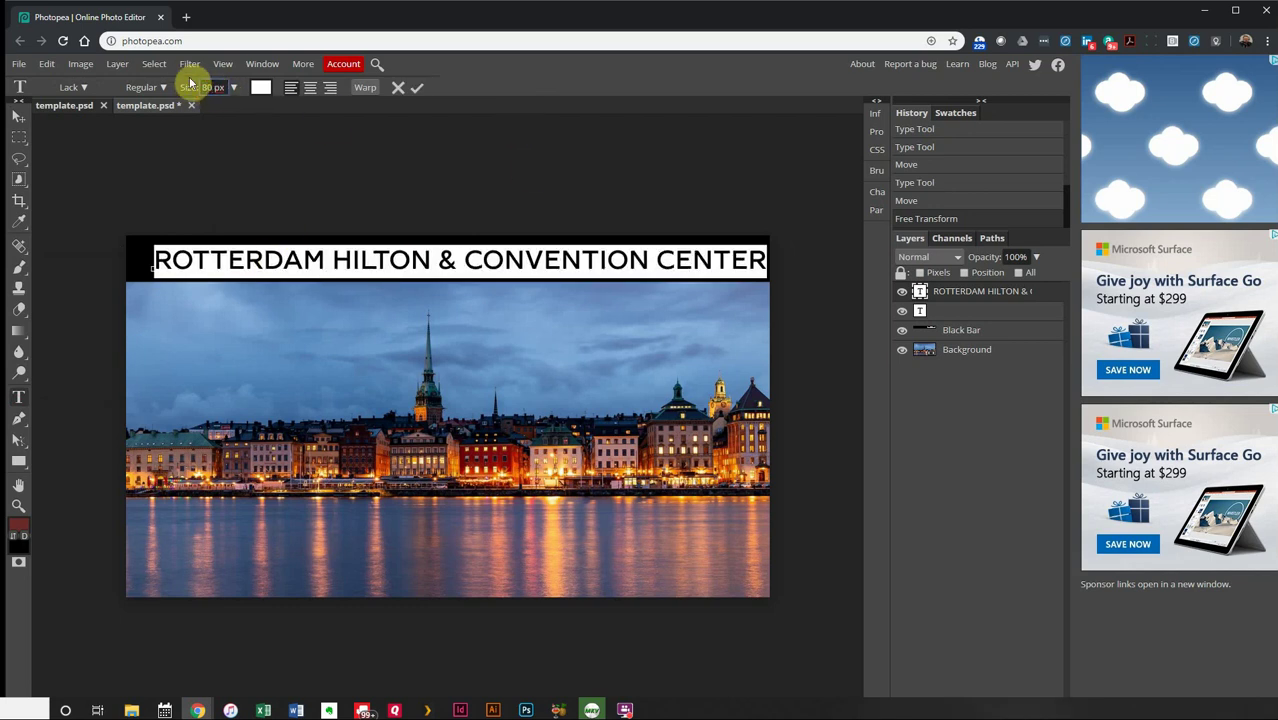
left_click(18, 118)
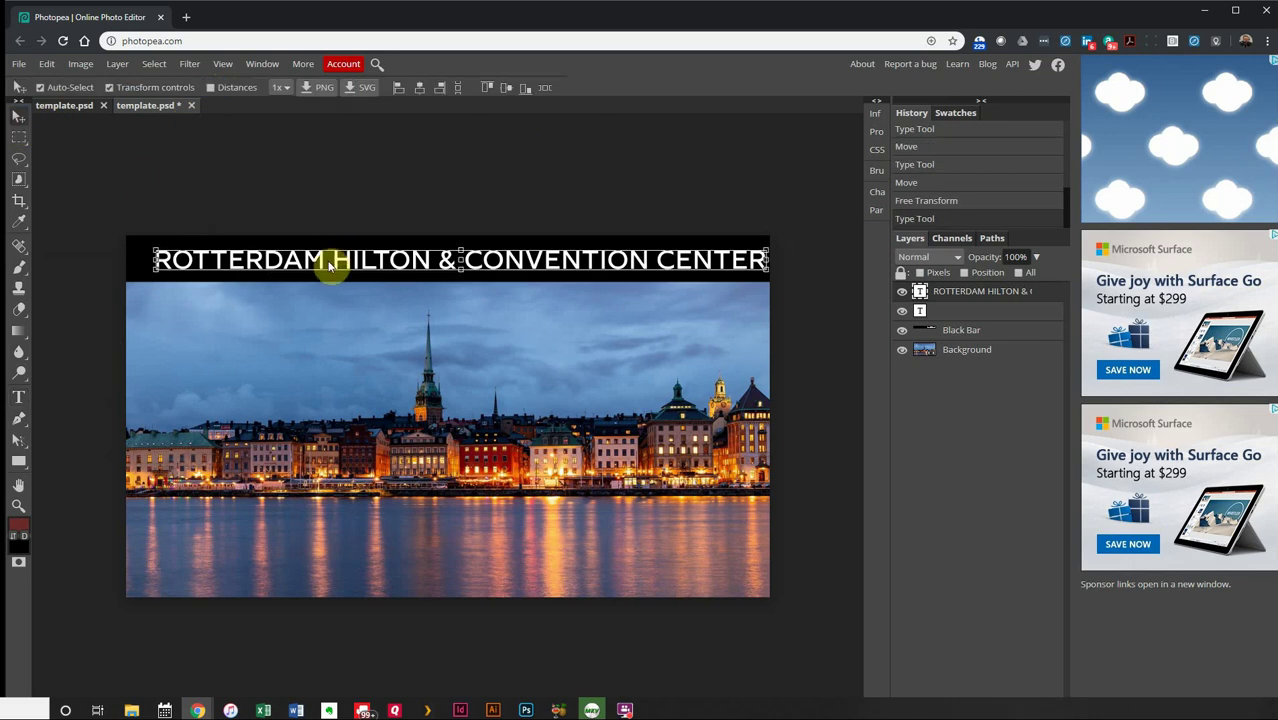
mouse_move(333, 262)
left_mouse_down()
mouse_move(298, 260)
mouse_move(315, 266)
left_mouse_up()
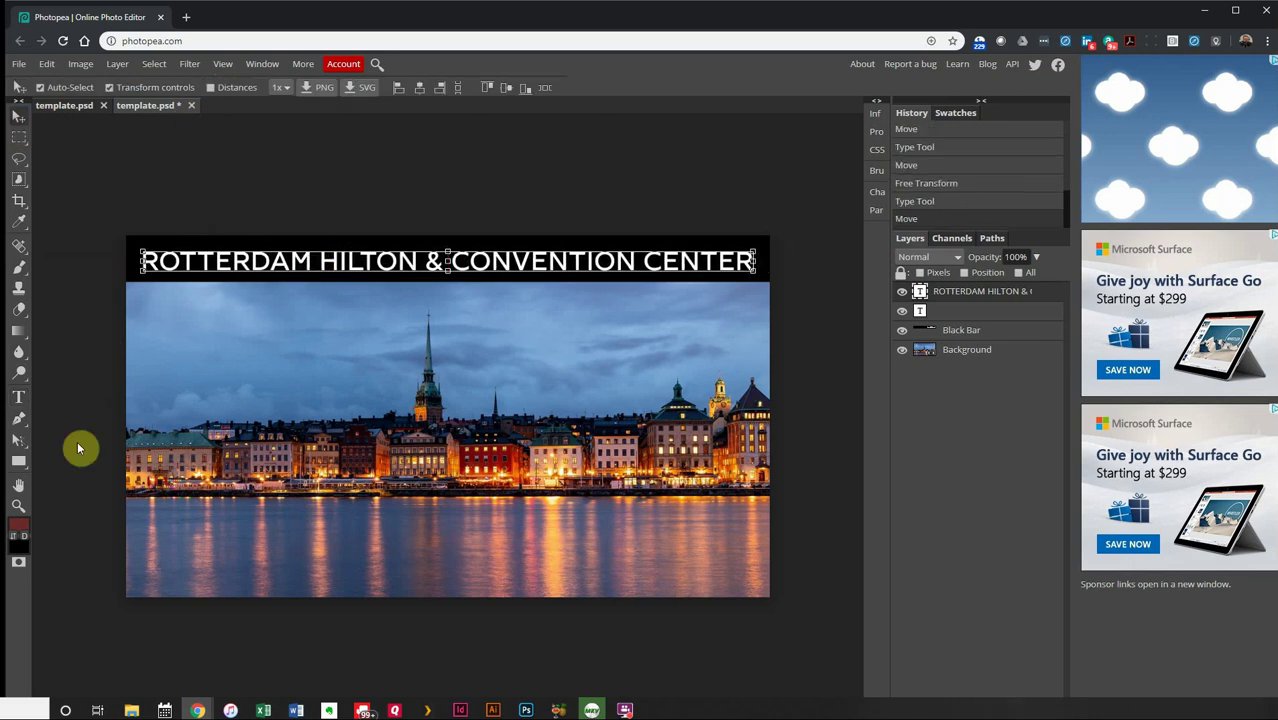
- Try center and right paragraph alignment on the title text, and return it to left alignment
left_click(18, 397)
triple_click(336, 252)
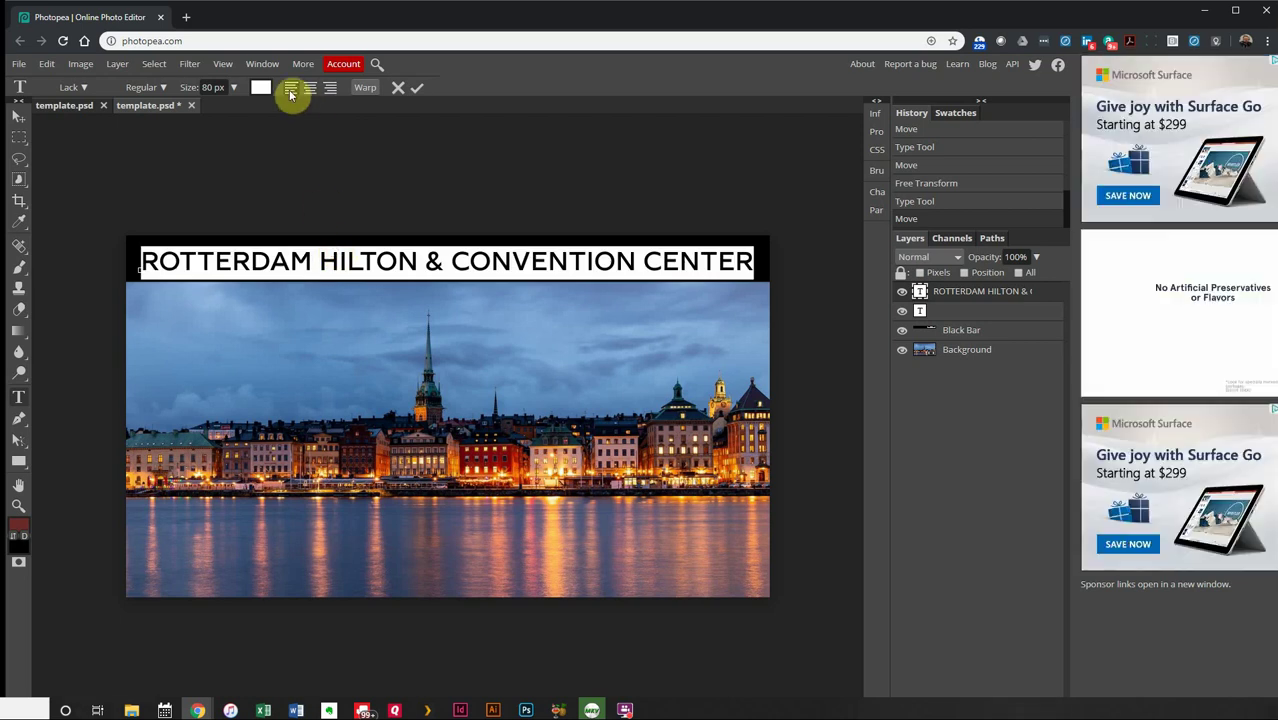
left_click(311, 89)
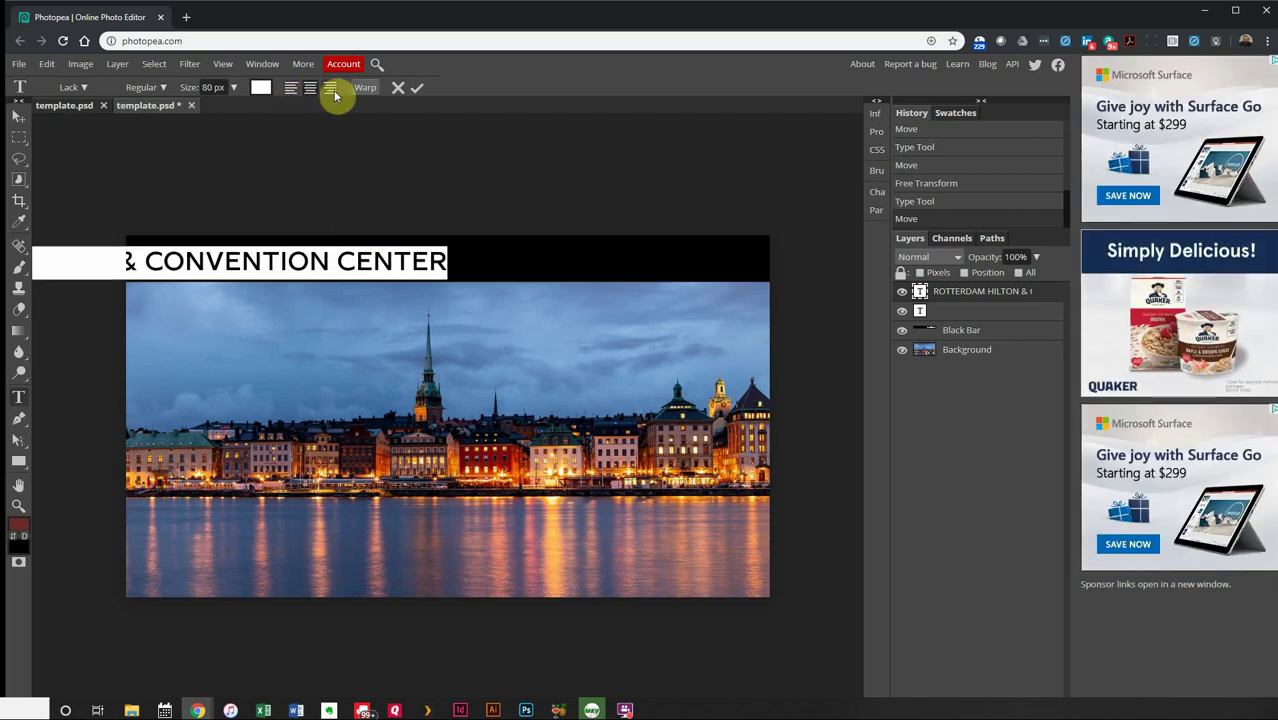
left_click(331, 89)
left_click(313, 89)
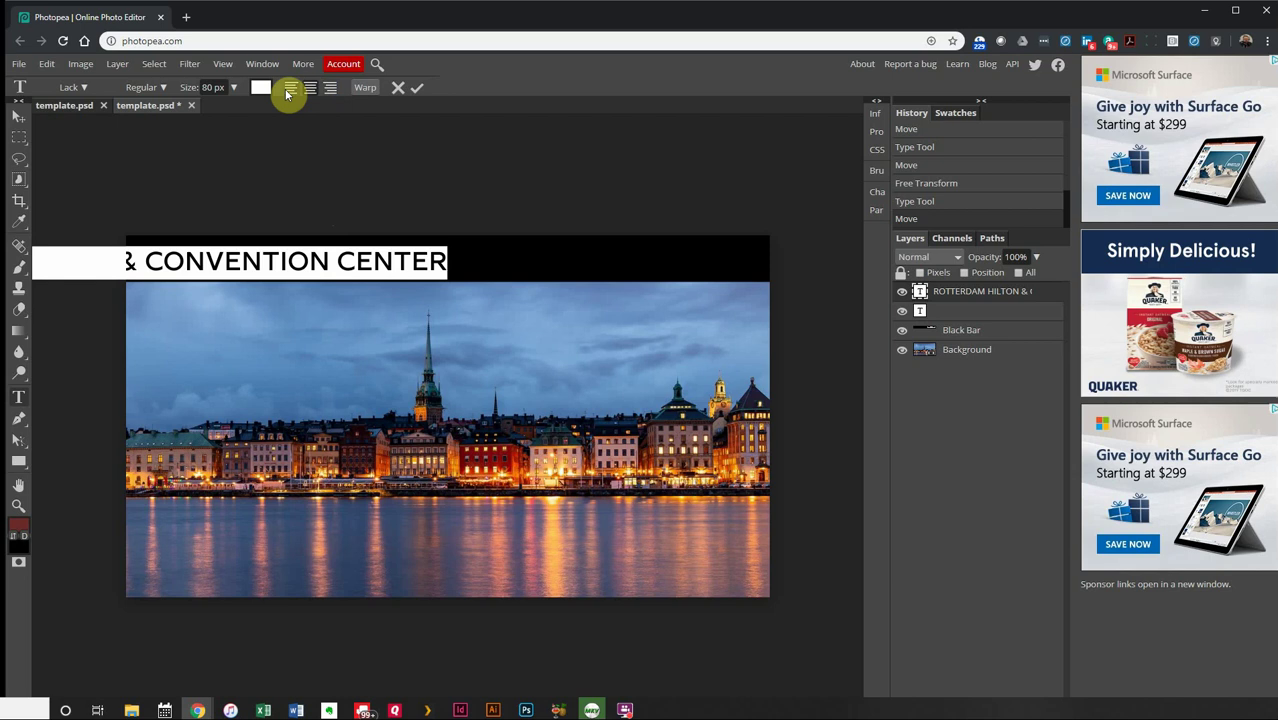
left_click(289, 89)
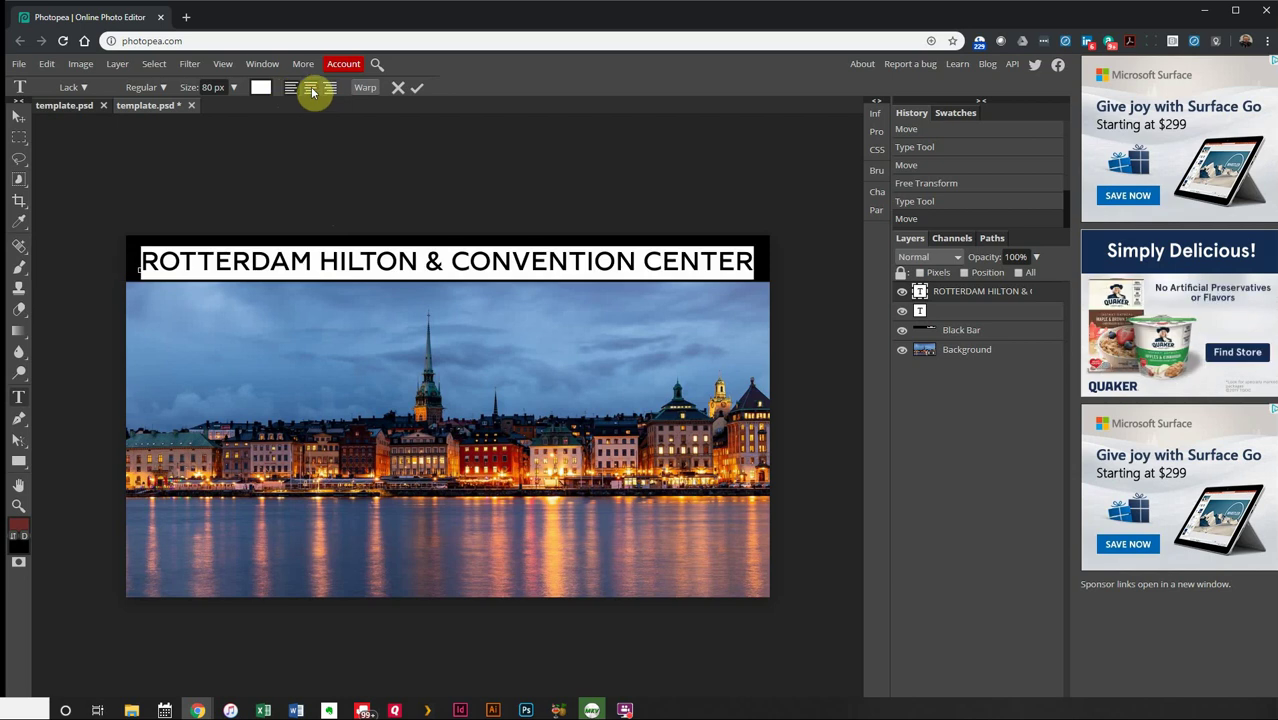
- Nudge the title slightly upward in the black bar, keep it centered across the width, and deselect it
left_click(18, 117)
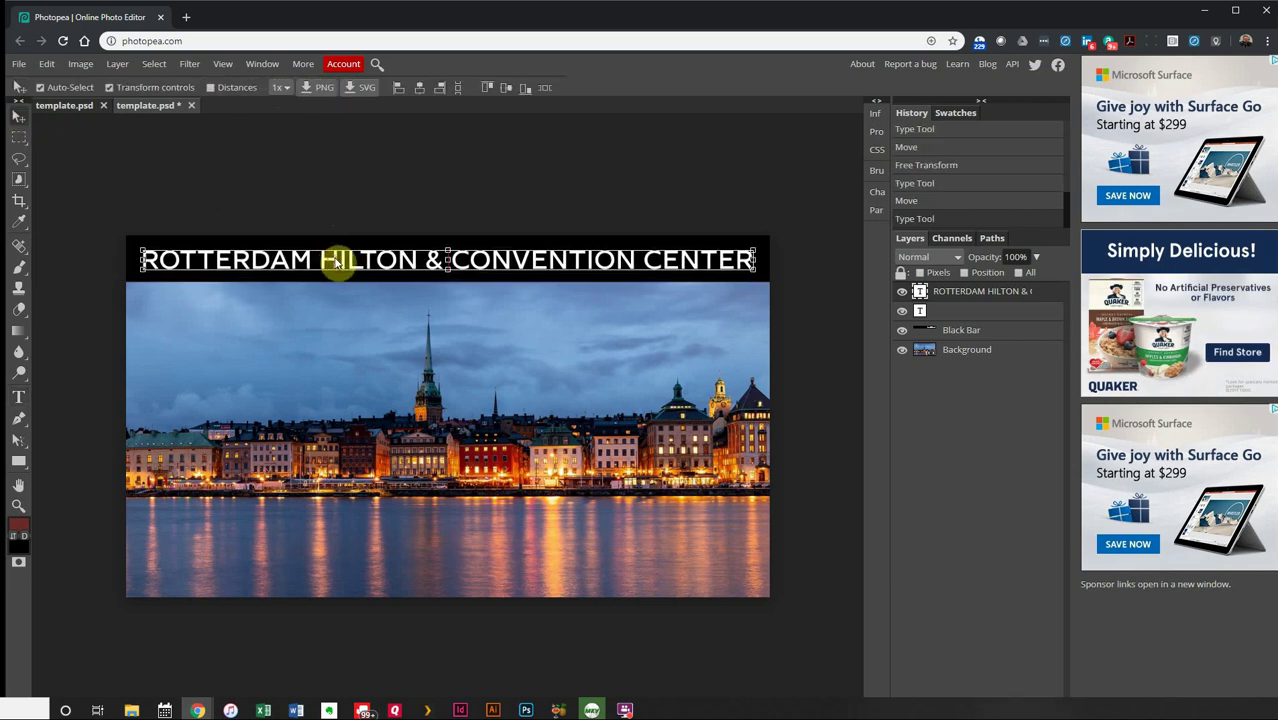
key("Up")
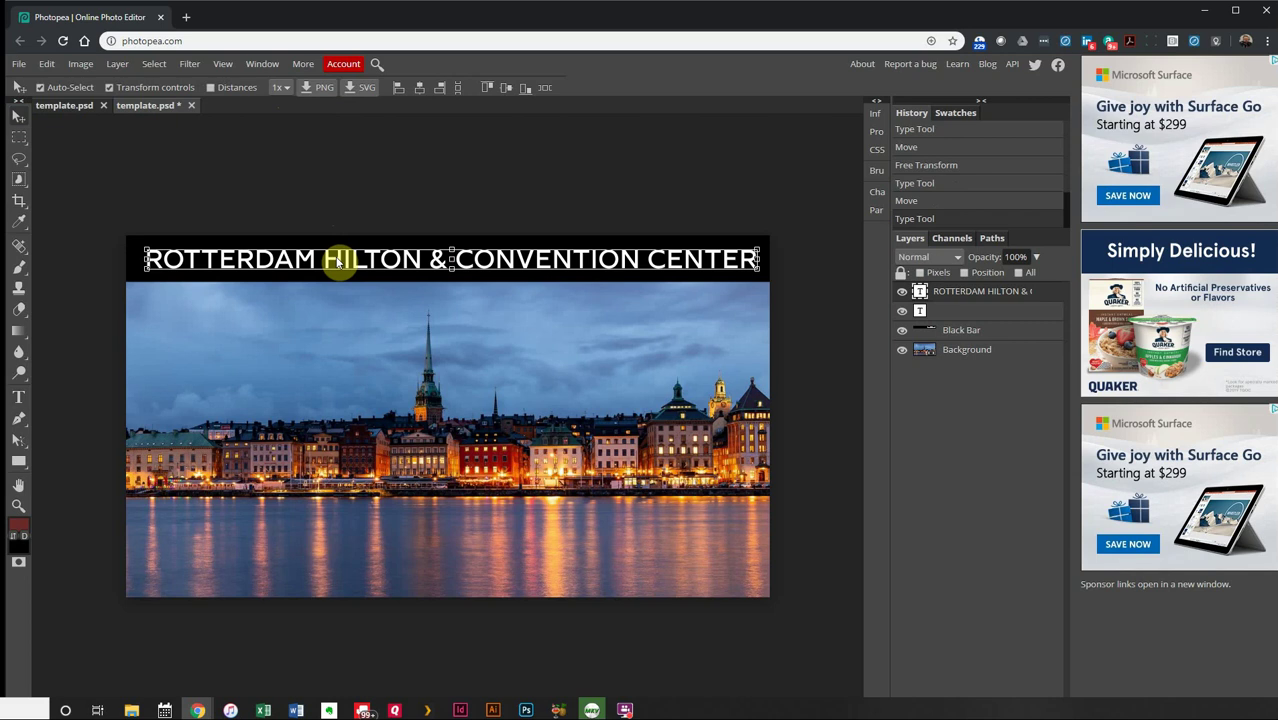
key("Up")
left_click(328, 157)
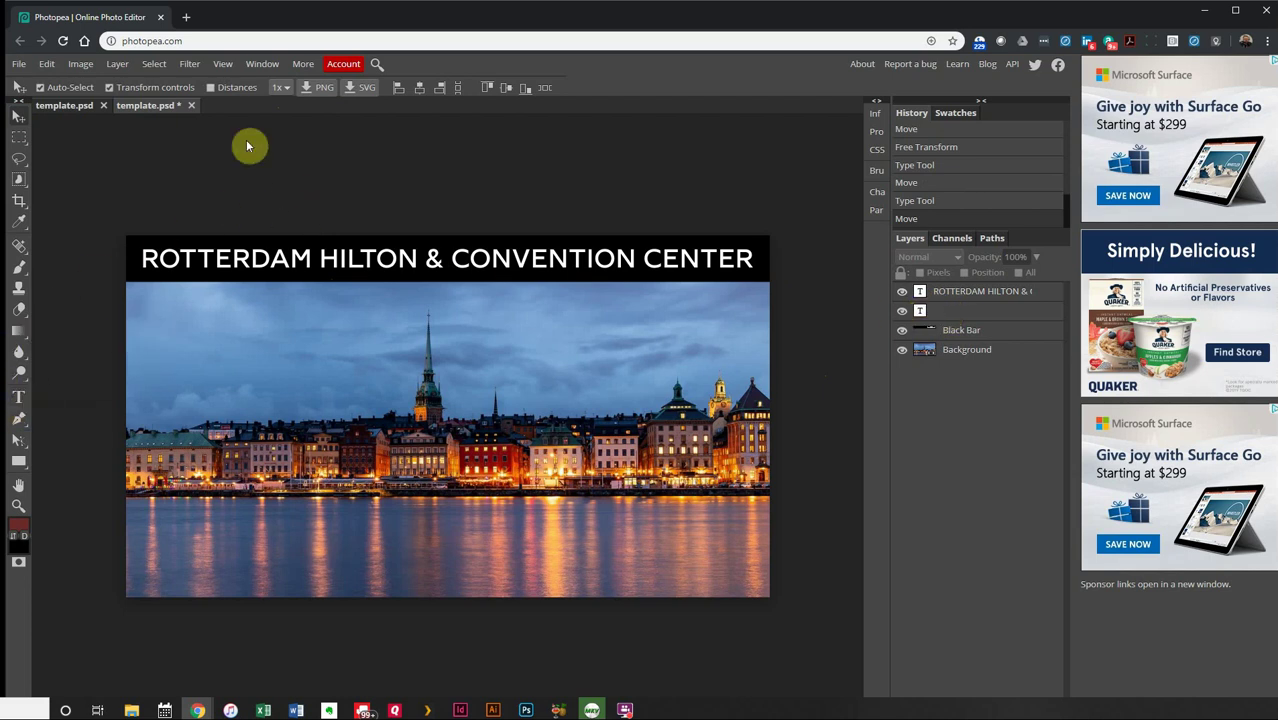
- Delete the empty text layer between the title and Black Bar layers
left_click(962, 317)
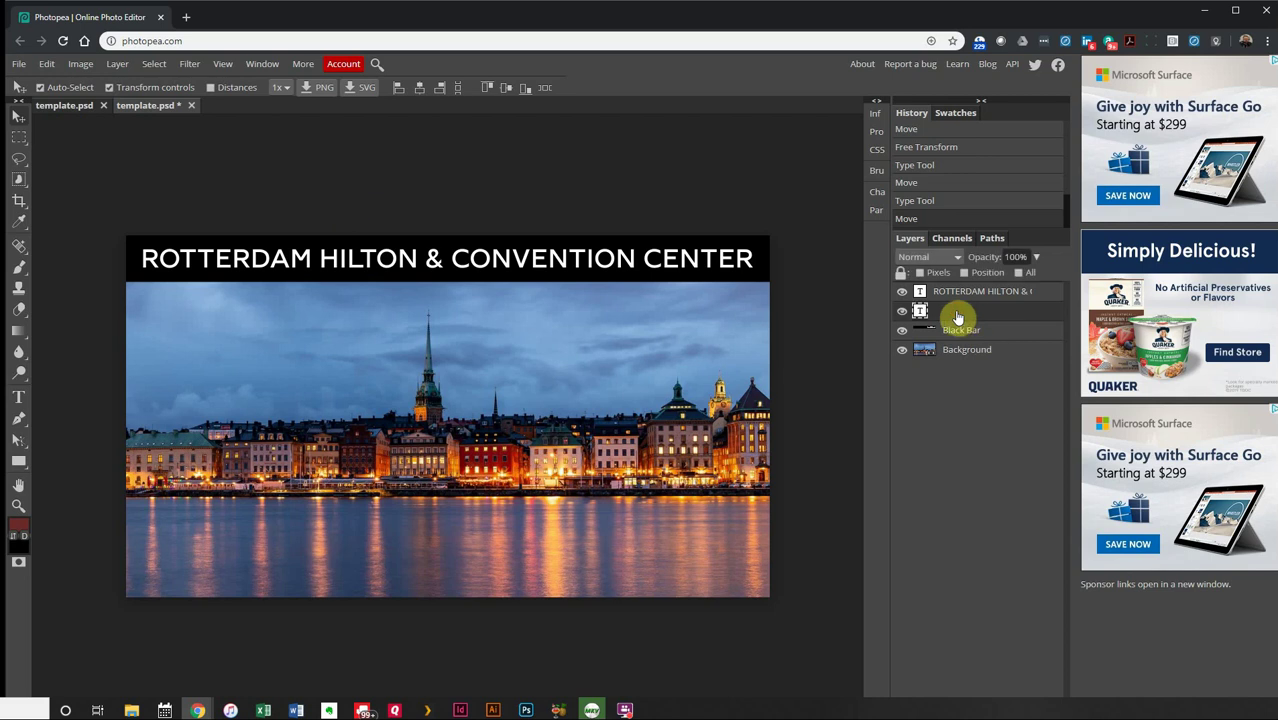
key("Delete")
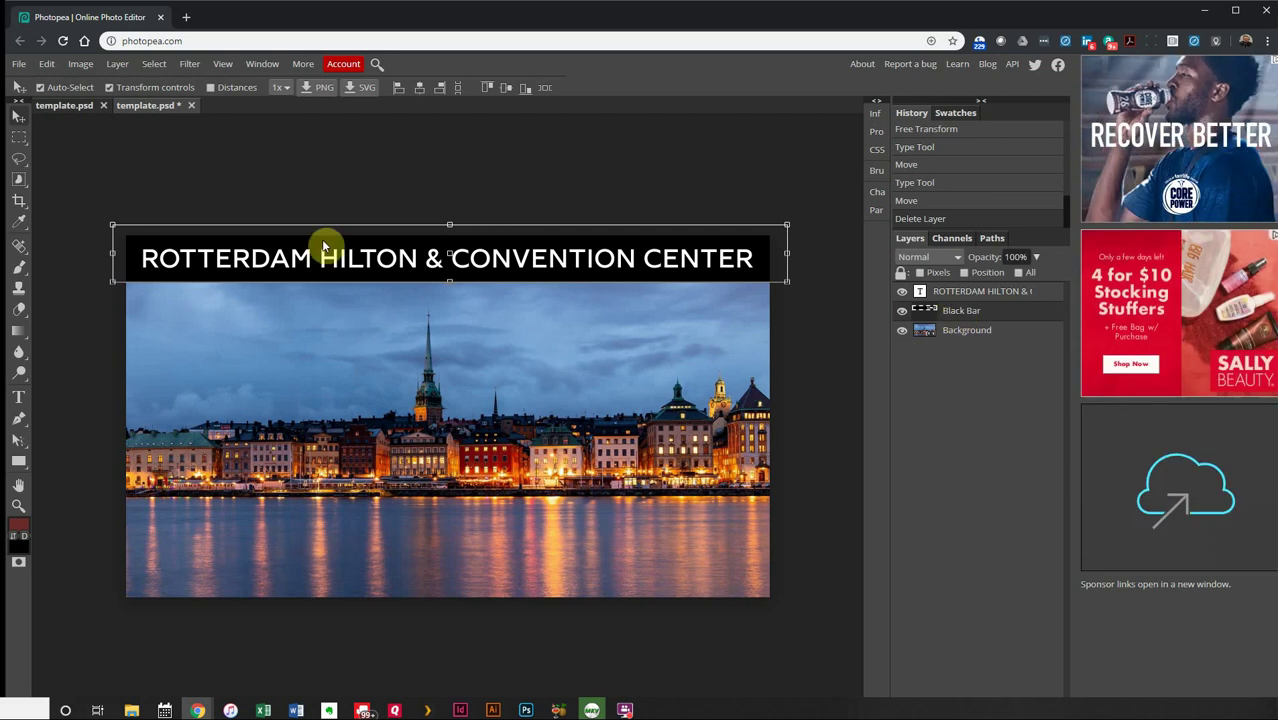
- Move the Black Bar layer slightly down, centered across the canvas width, for a little more black below the title
left_click_drag(326, 247, 323, 245)
key("Down")
key("Down")
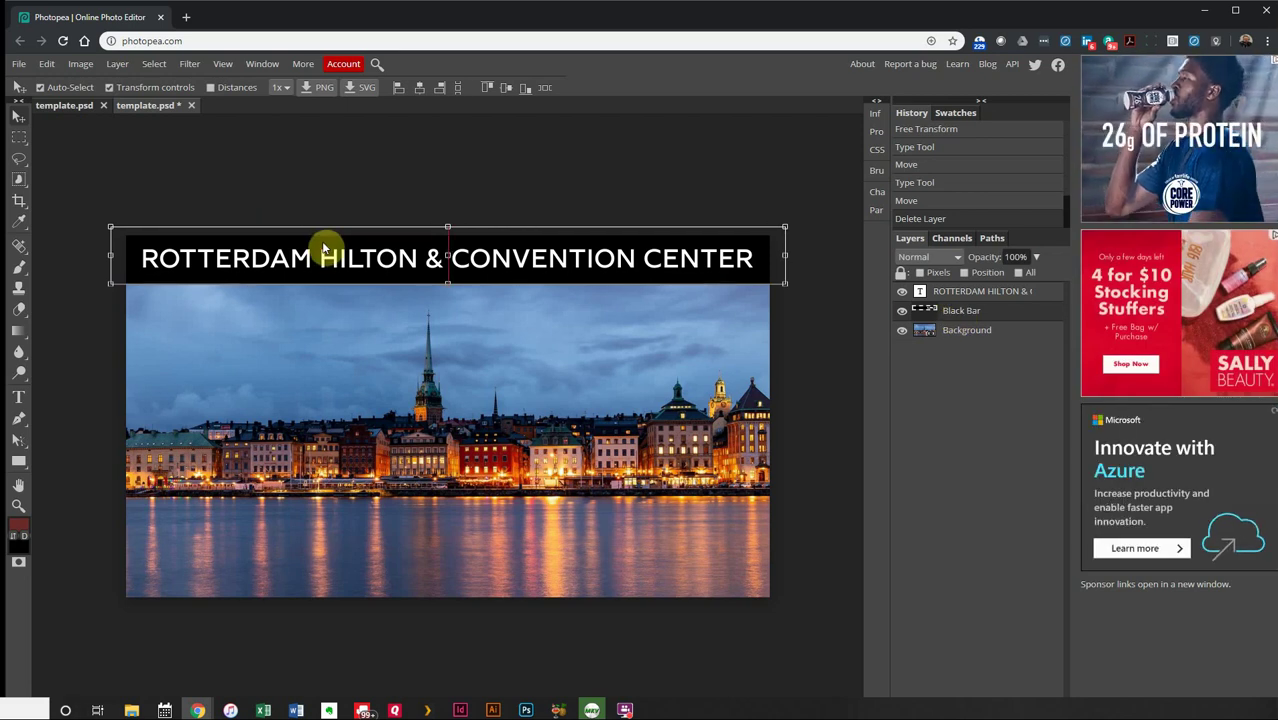
key("Down")
key("Down")
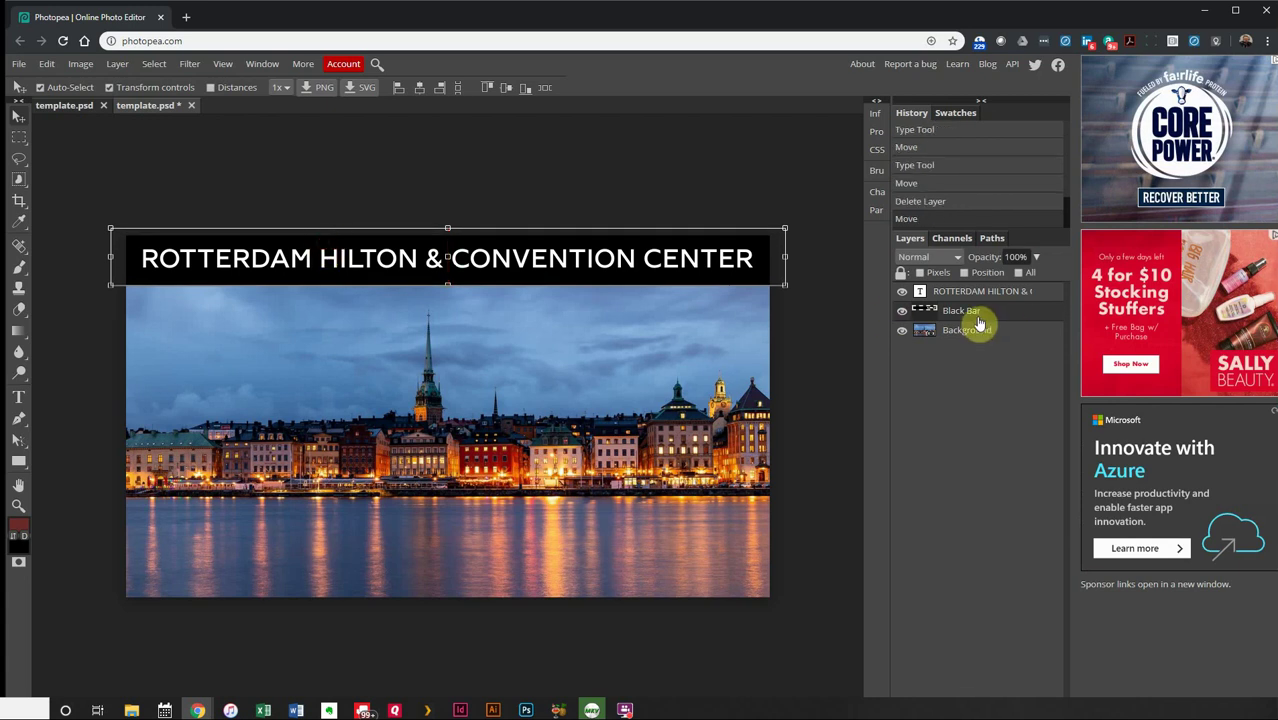
key("Down")
key("Down")
key("Up")
key("Up")
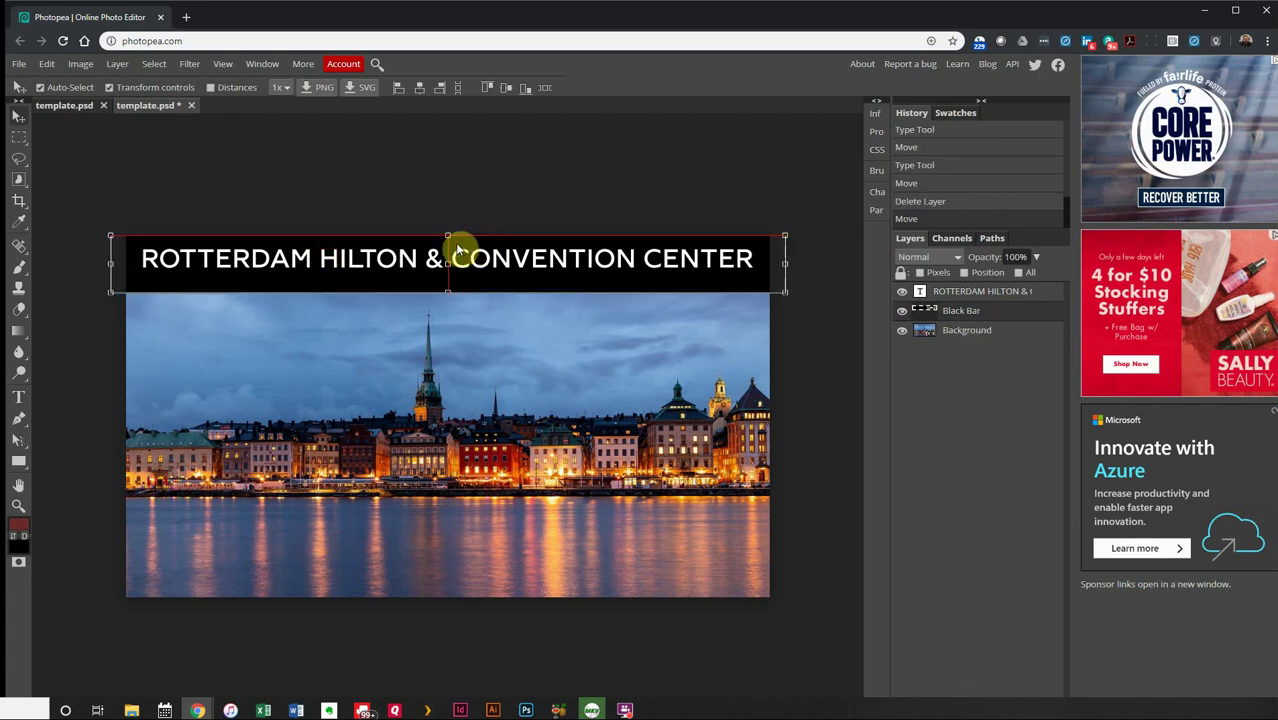
key("Down")
key("Down")
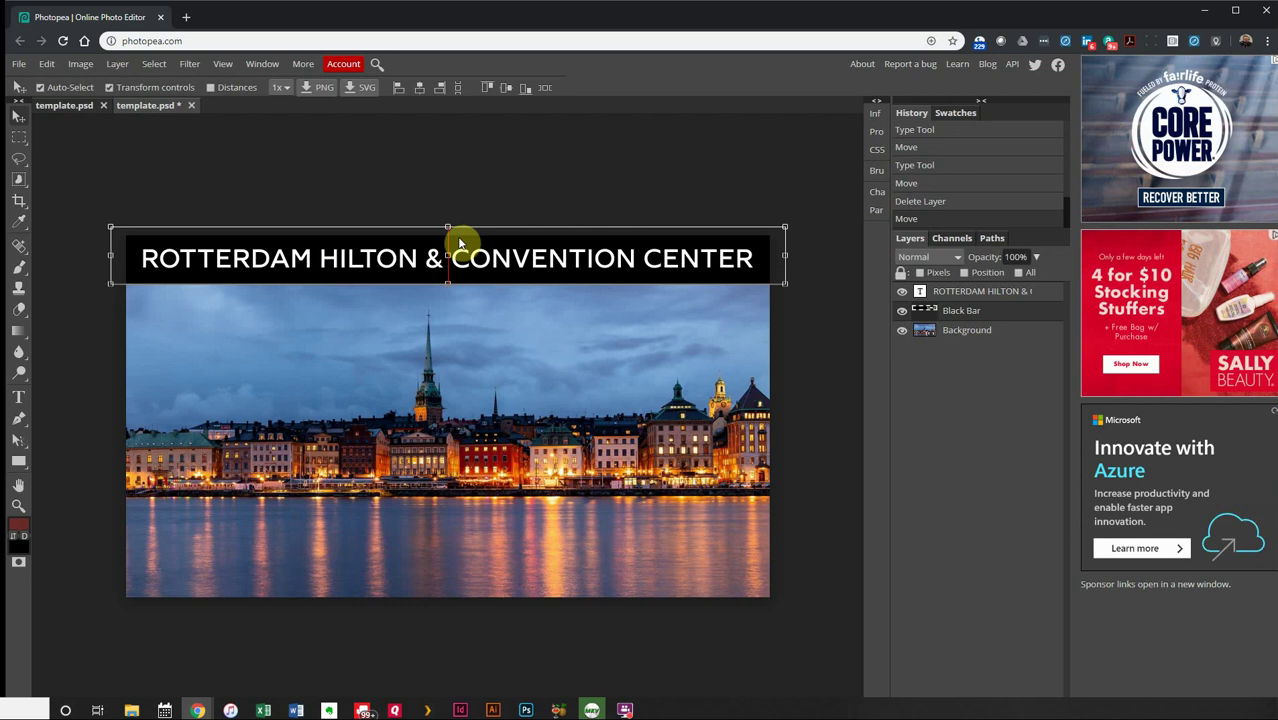
key("Up")
key("Up")
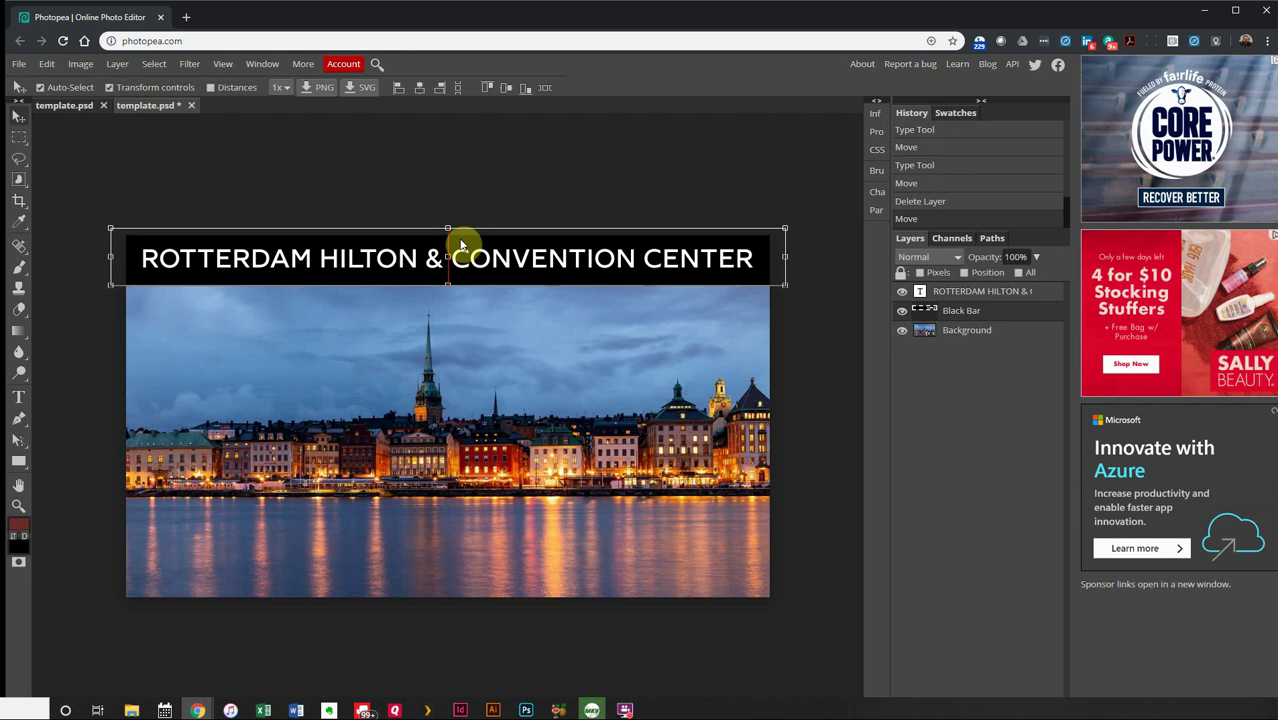
- Adjust the title's vertical position until it sits midway in the black bar, and deselect it
left_click(465, 260)
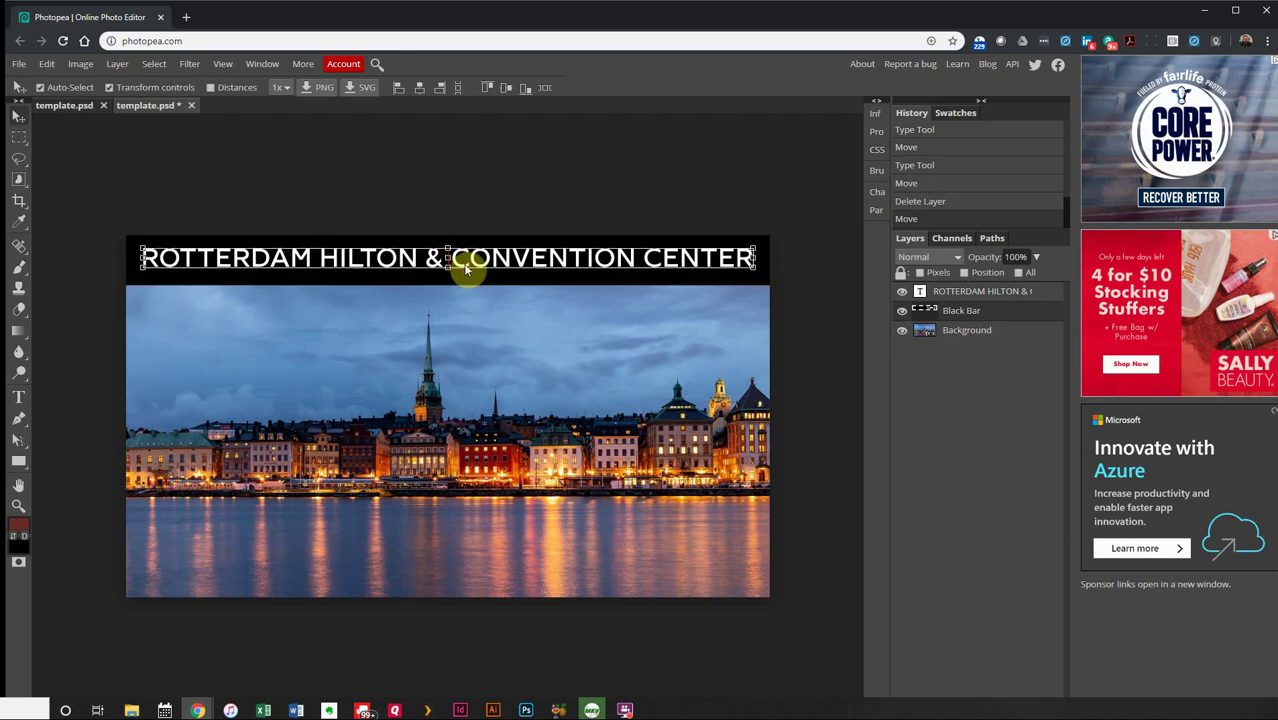
left_click(452, 264)
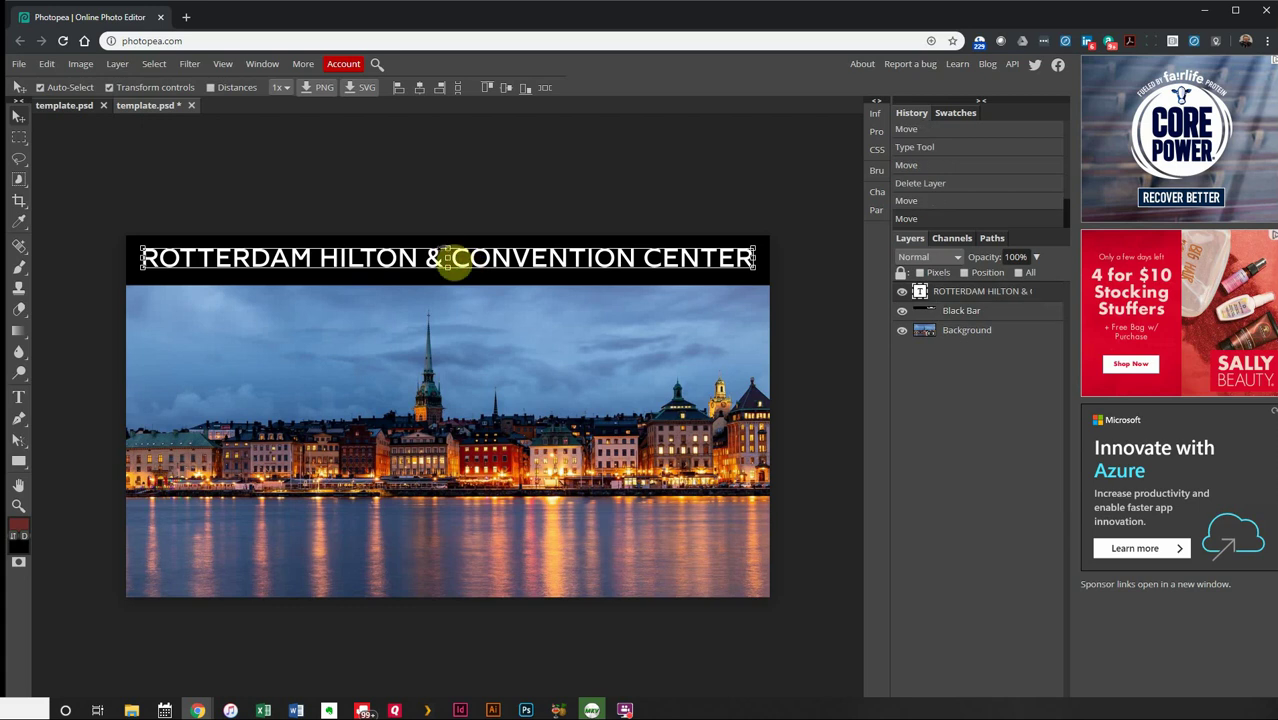
left_click(431, 188)
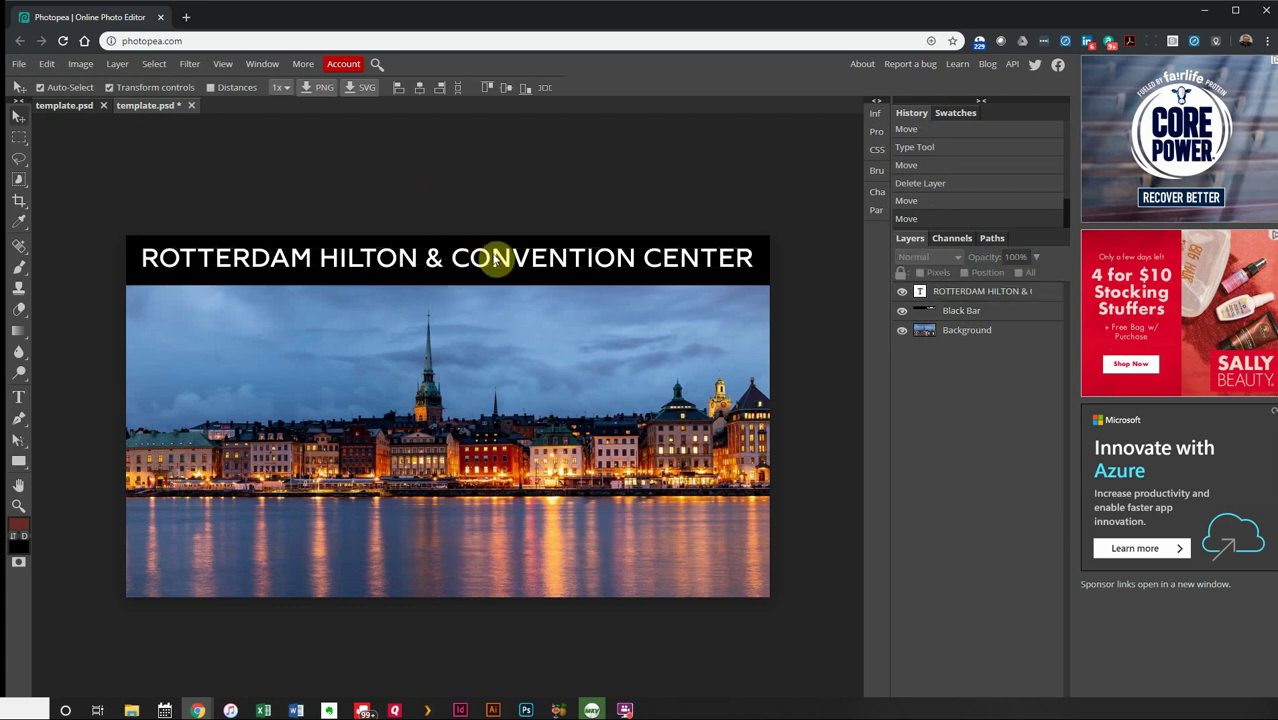
left_click(496, 259)
key("Down")
key("Down")
key("Down")
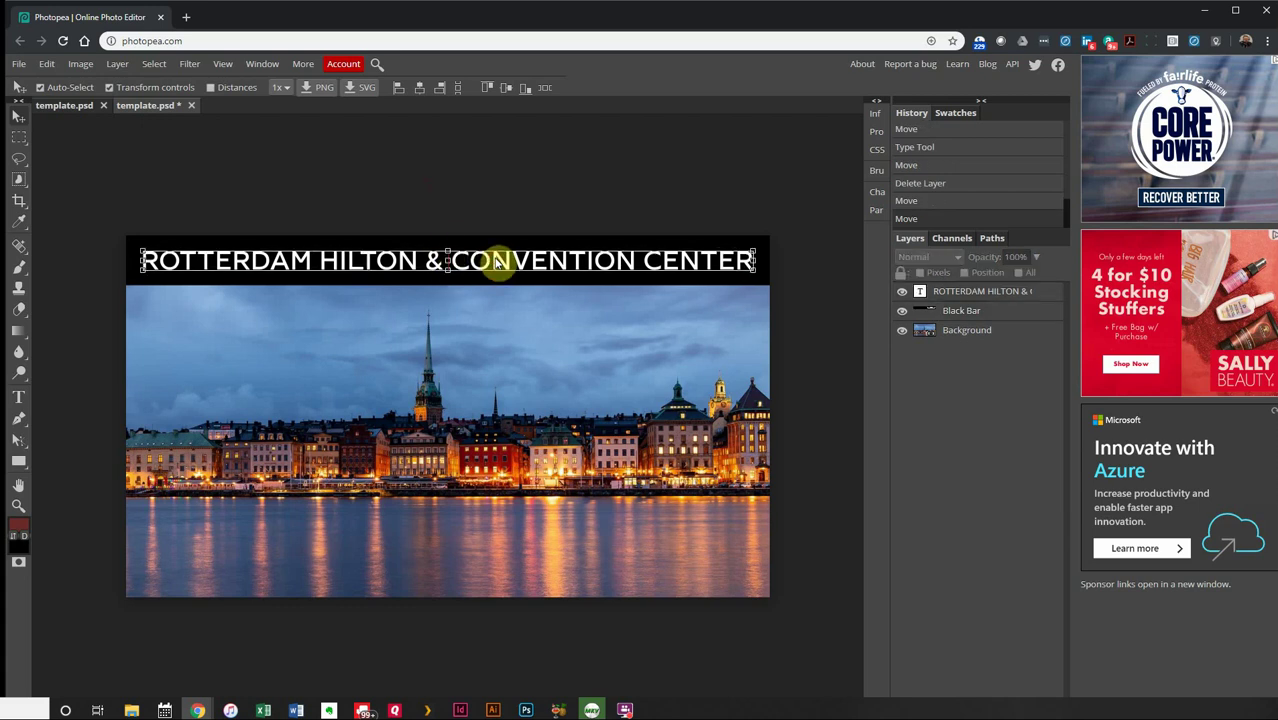
key("Up")
key("Up")
key("Up")
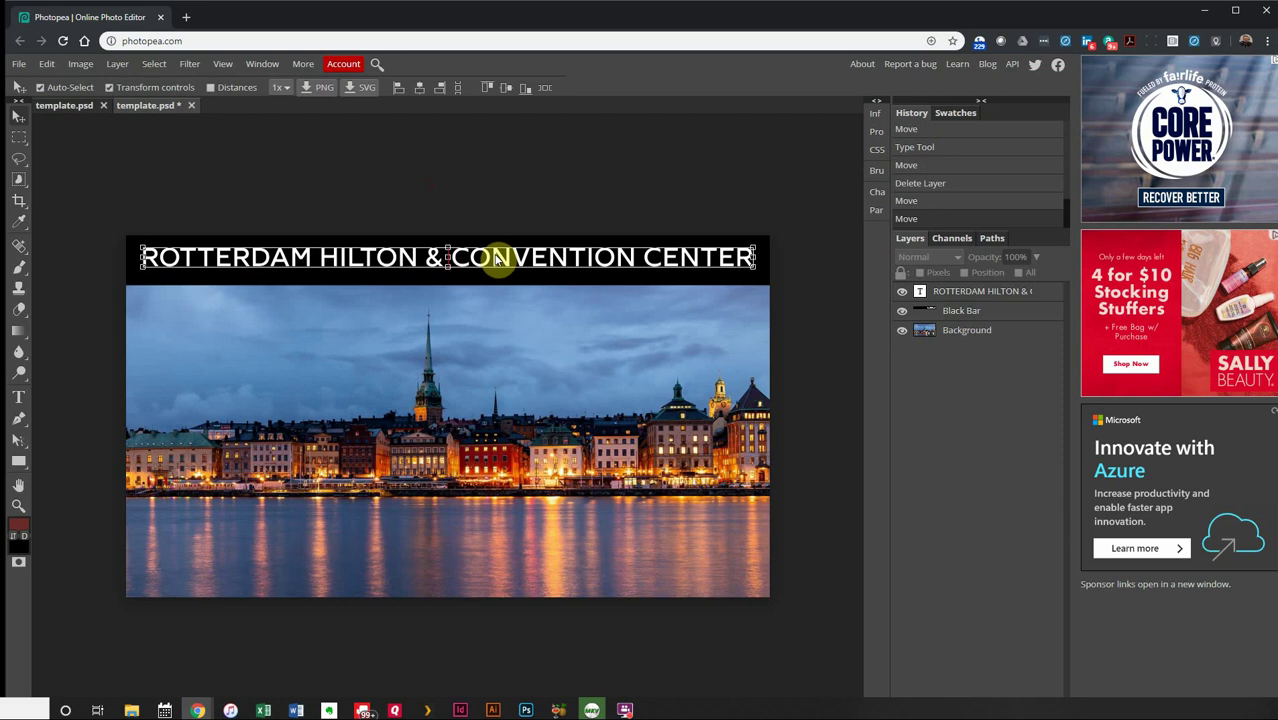
left_click(433, 207)
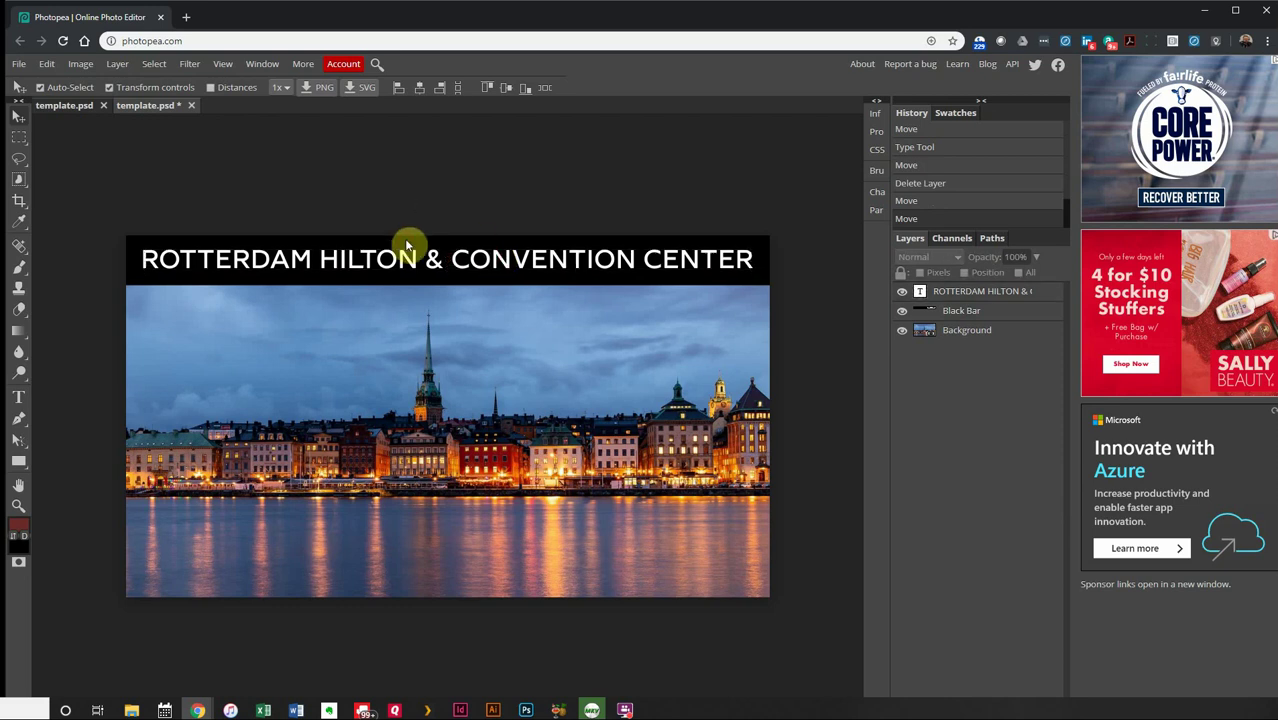
- Adjust the Black Bar shape's top and side edges, pulling its left edge in to align with the canvas edge
left_click(414, 245)
mouse_move(449, 225)
left_mouse_down()
mouse_move(459, 192)
mouse_move(456, 230)
left_mouse_up()
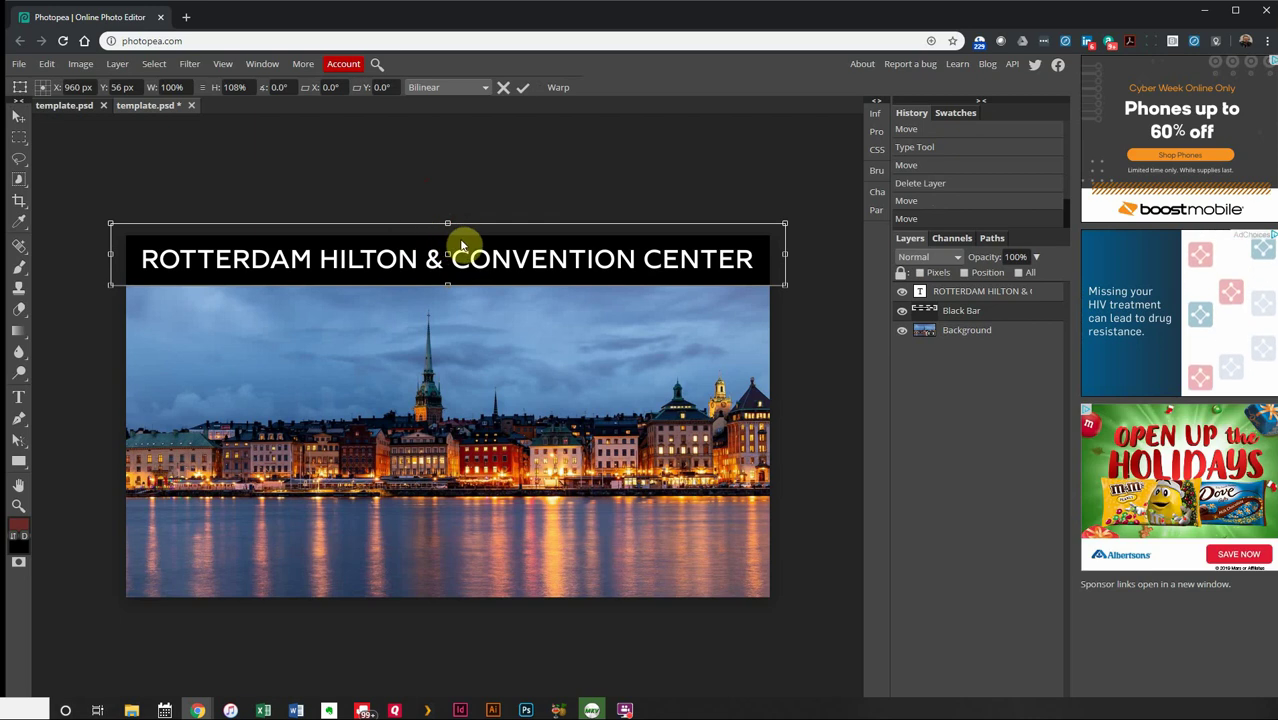
key("Return")
left_click_drag(784, 257, 783, 259)
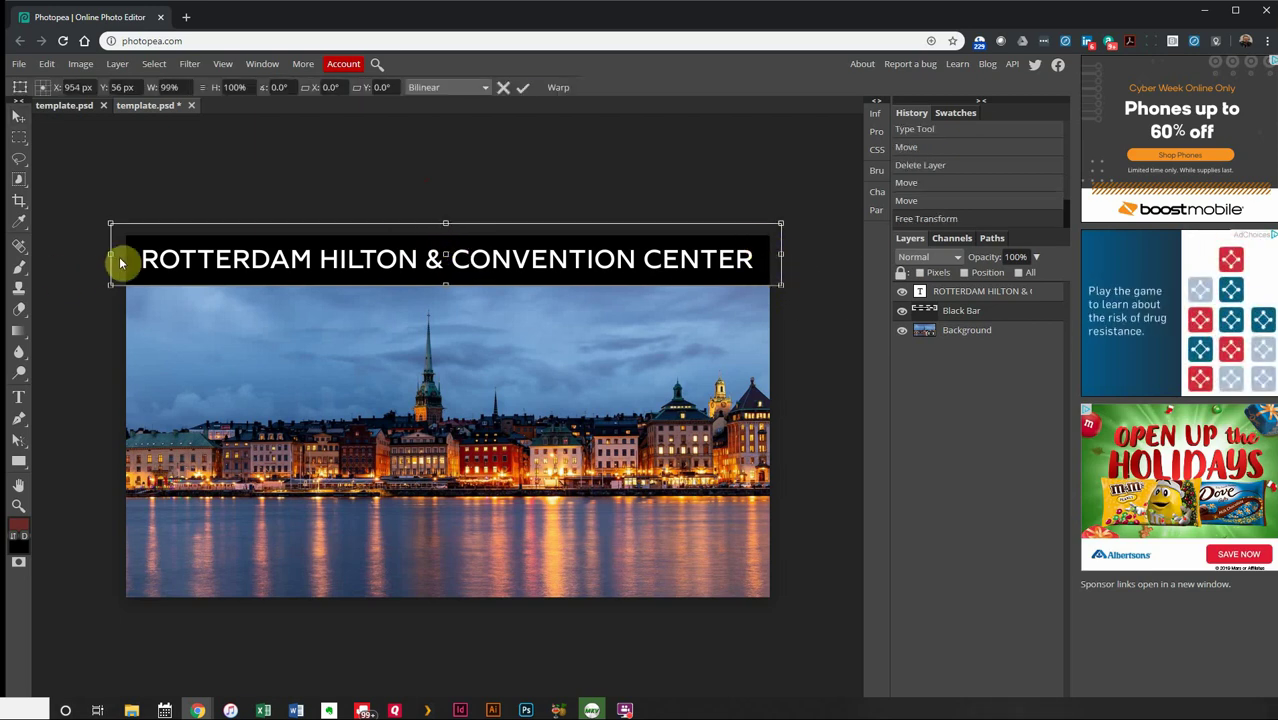
left_click_drag(110, 251, 114, 253)
left_click_drag(113, 253, 110, 252)
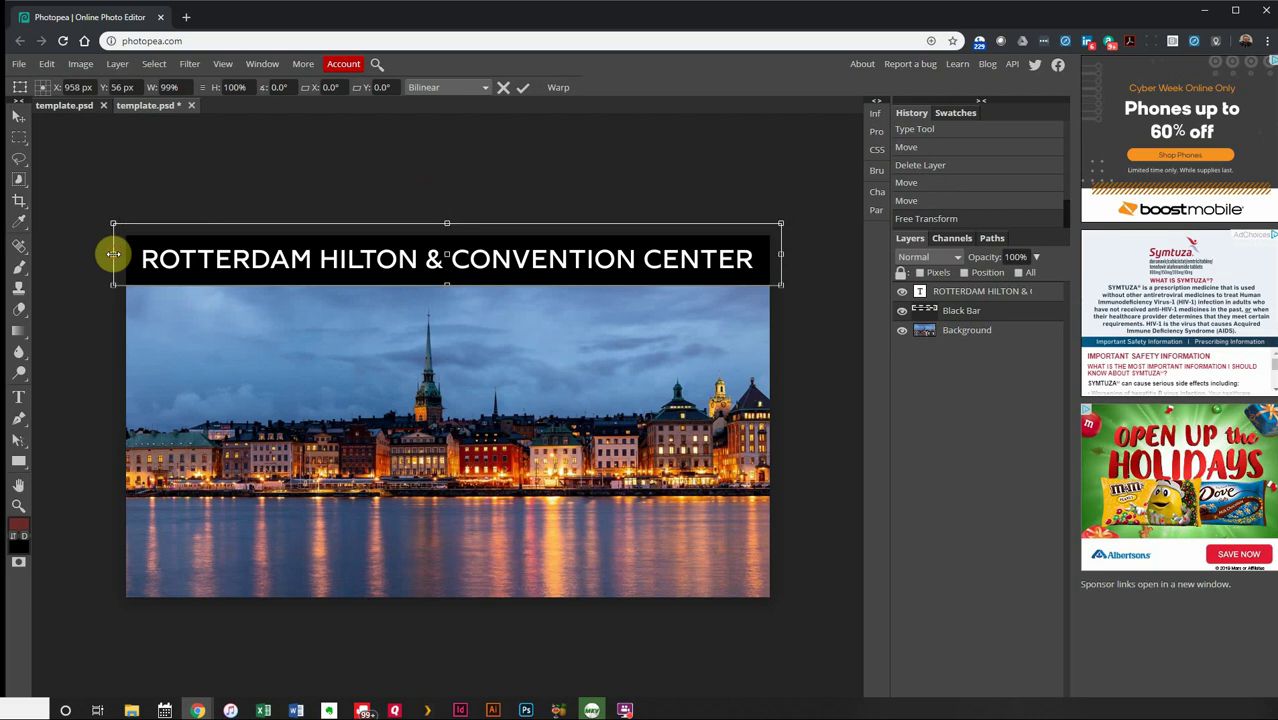
key("Return")
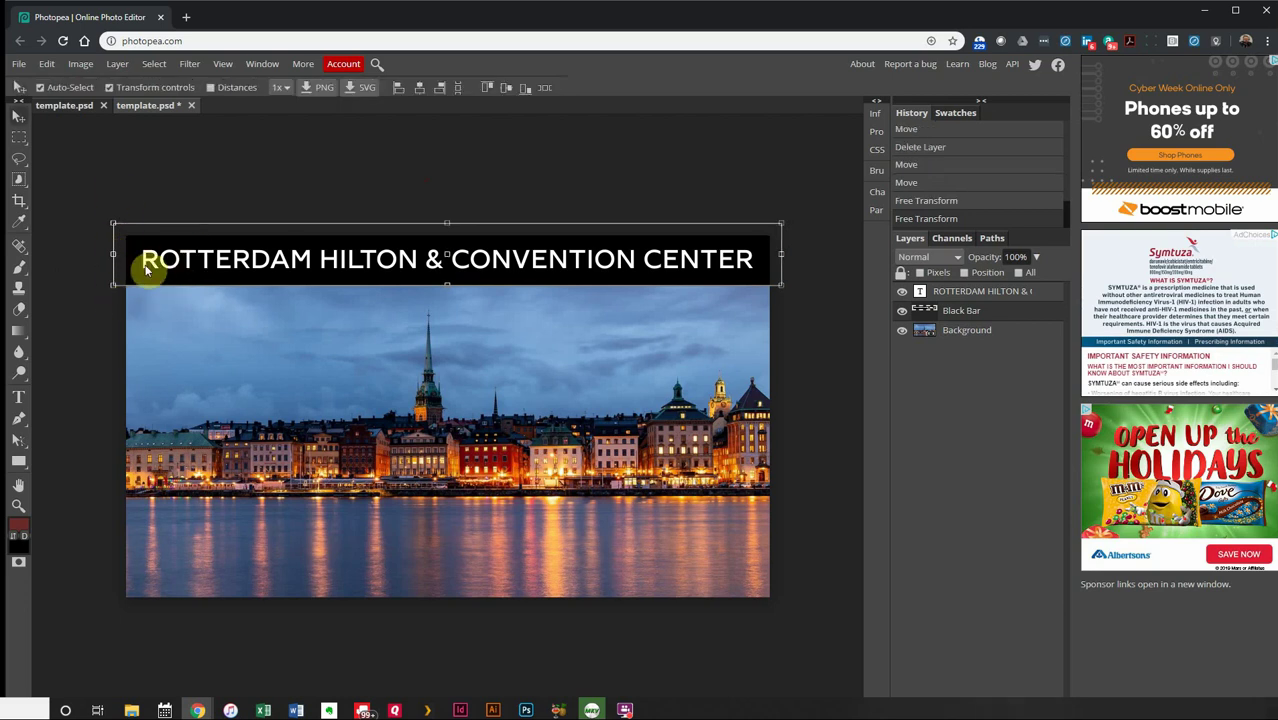
left_click_drag(113, 253, 128, 257)
key("Return")
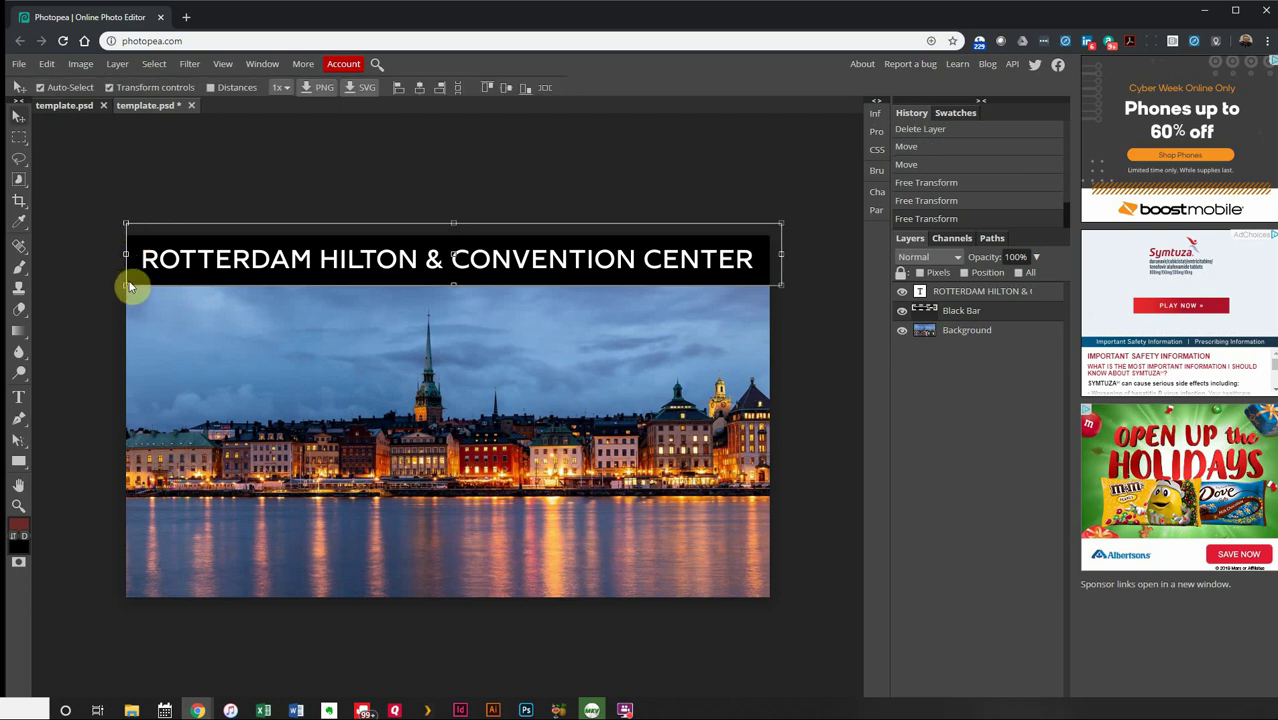
- Resize the Black Bar to about 2014 × 173 px, overhanging the canvas above and on both sides, and deselect it
left_click_drag(452, 224, 452, 235)
mouse_move(783, 272)
left_mouse_down()
mouse_move(770, 258)
mouse_move(787, 257)
left_mouse_up()
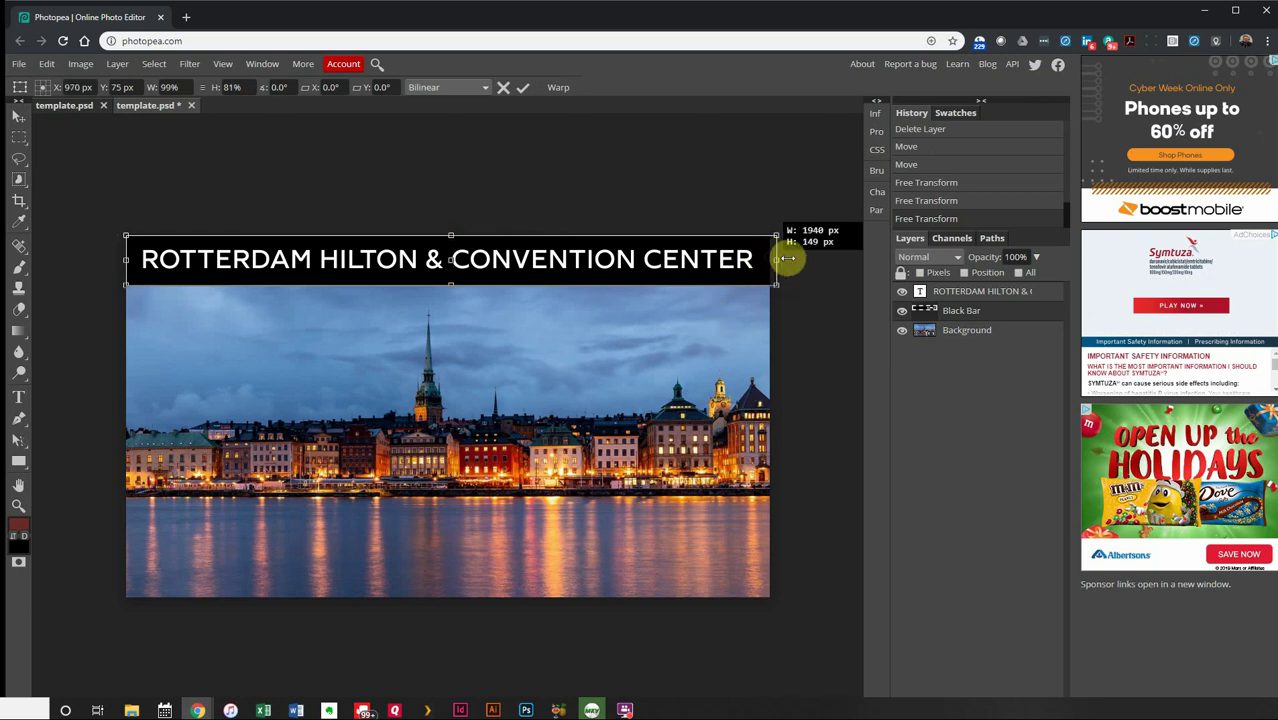
left_click_drag(126, 260, 110, 260)
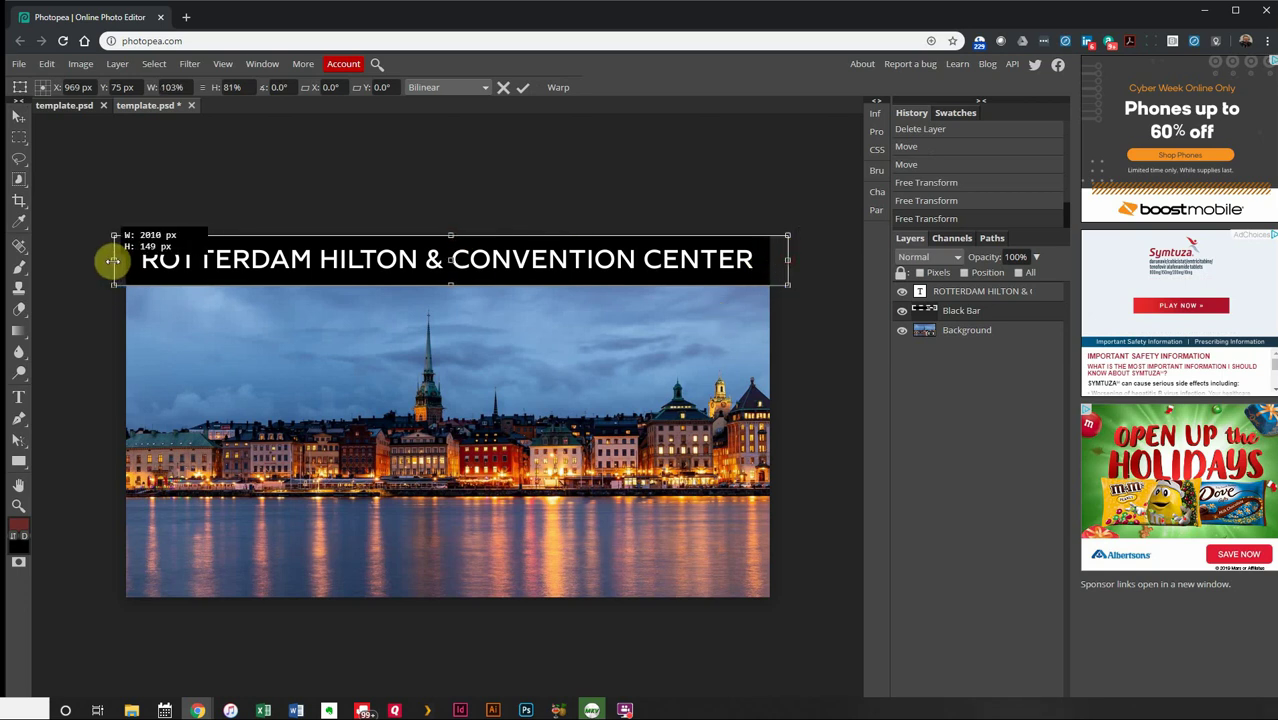
left_click_drag(449, 235, 449, 228)
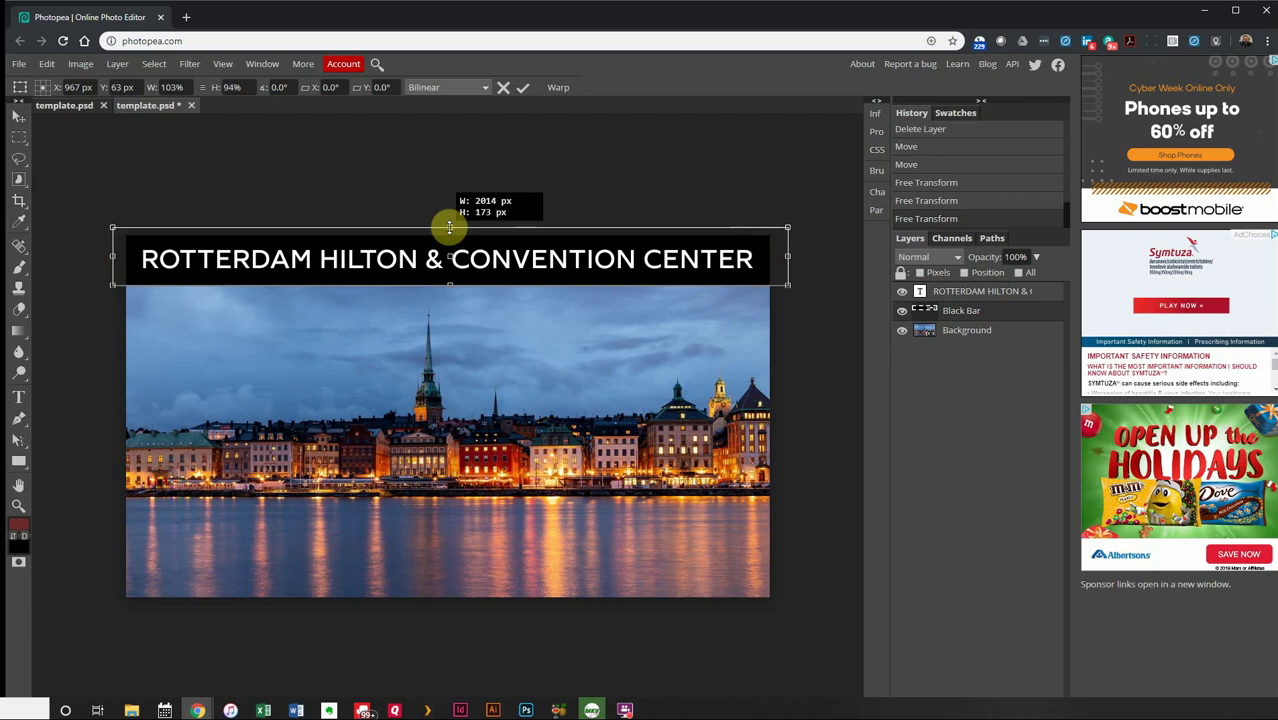
key("Return")
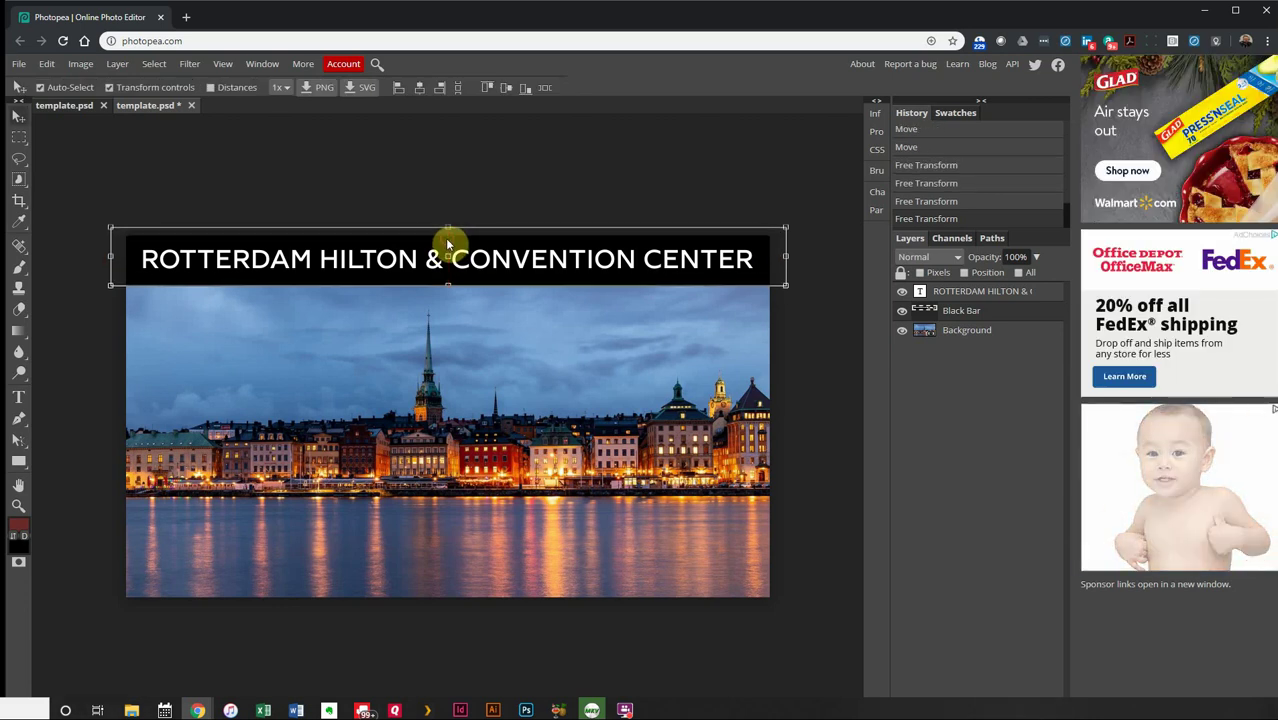
left_click(614, 181)
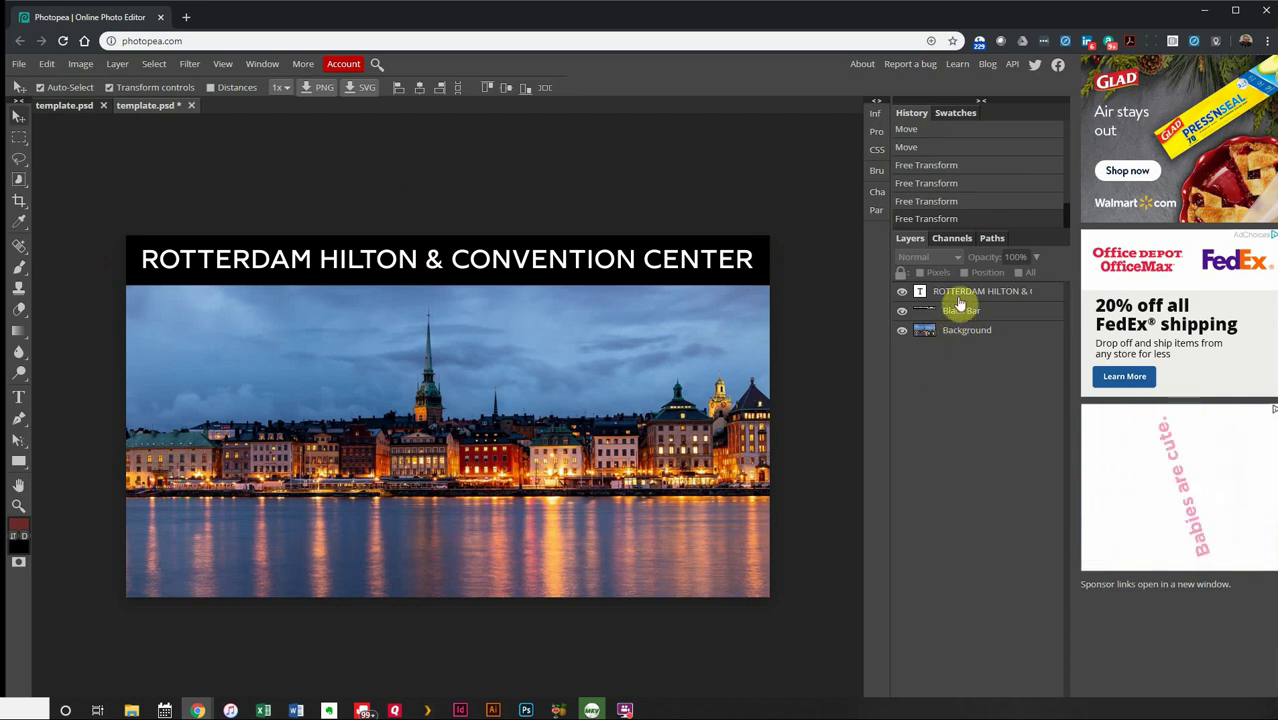
- Move the title layer down in the layer order, return it to the top of the stack, and deselect it
mouse_move(961, 293)
left_mouse_down()
mouse_move(967, 326)
mouse_move(950, 289)
left_mouse_up()
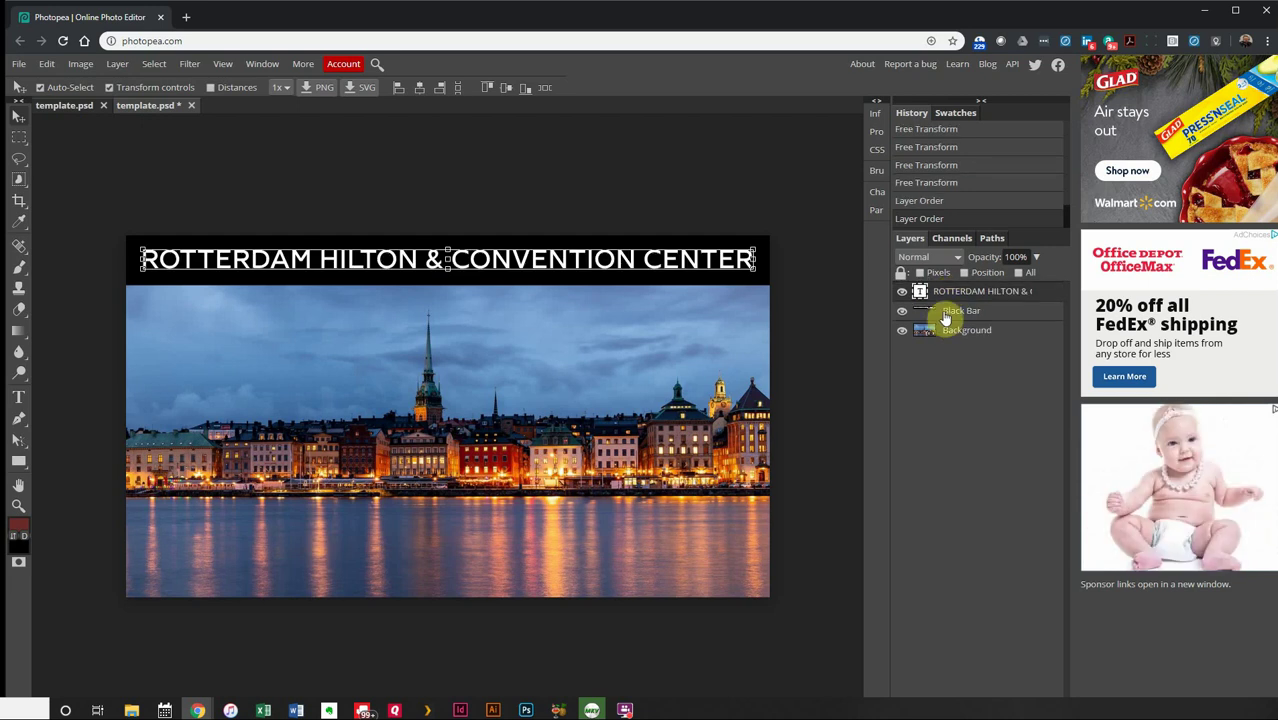
left_click(512, 199)
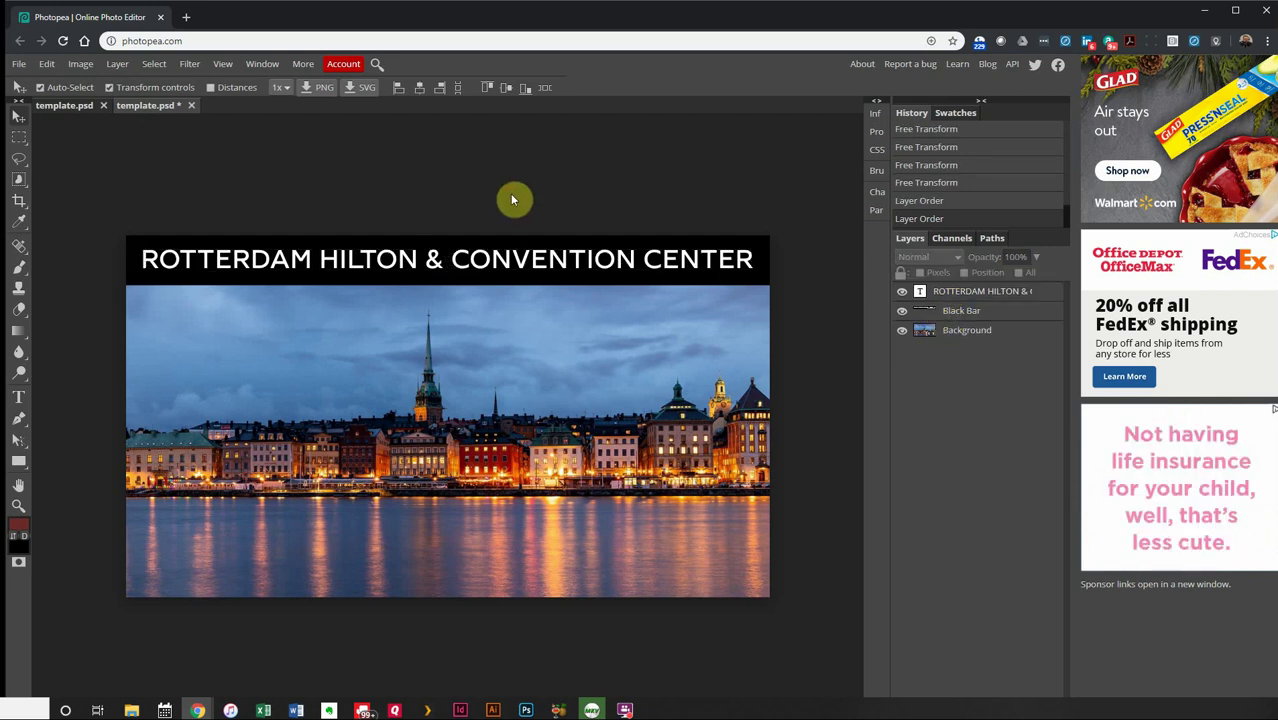
- Select the Black Bar and examine its live shape properties and info, including size, position and corner radii
left_click(491, 280)
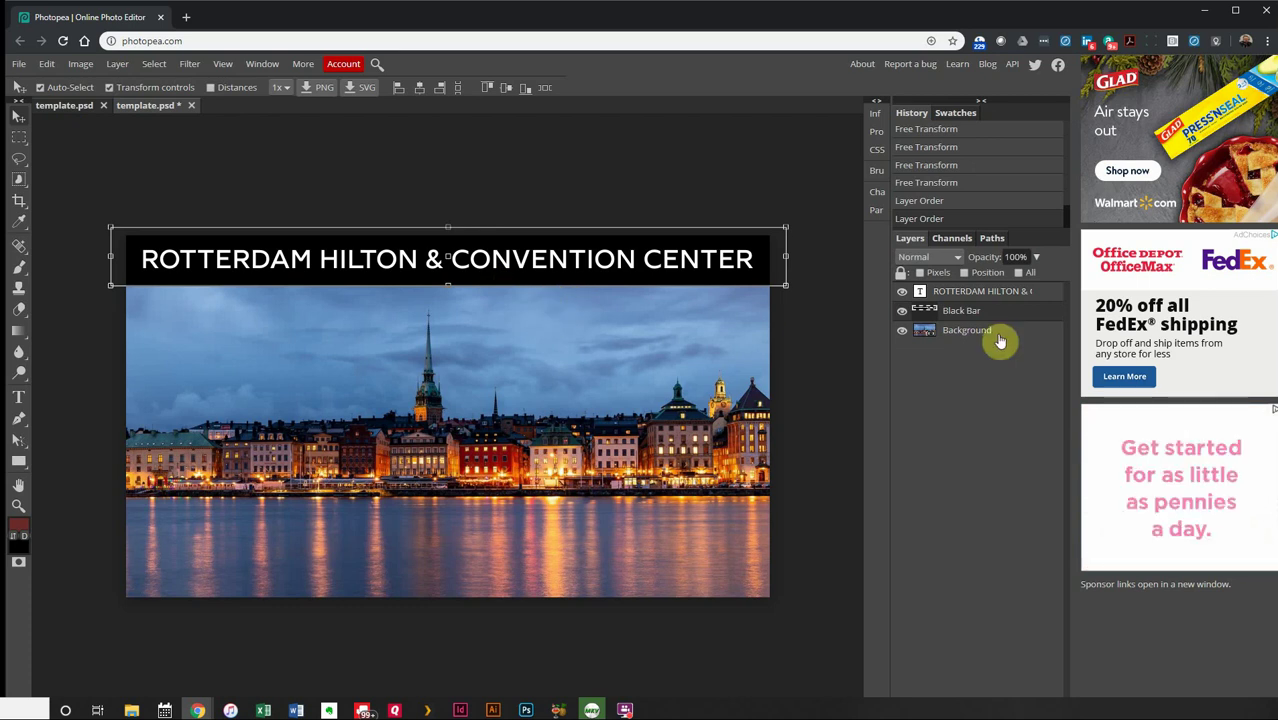
double_click(924, 314)
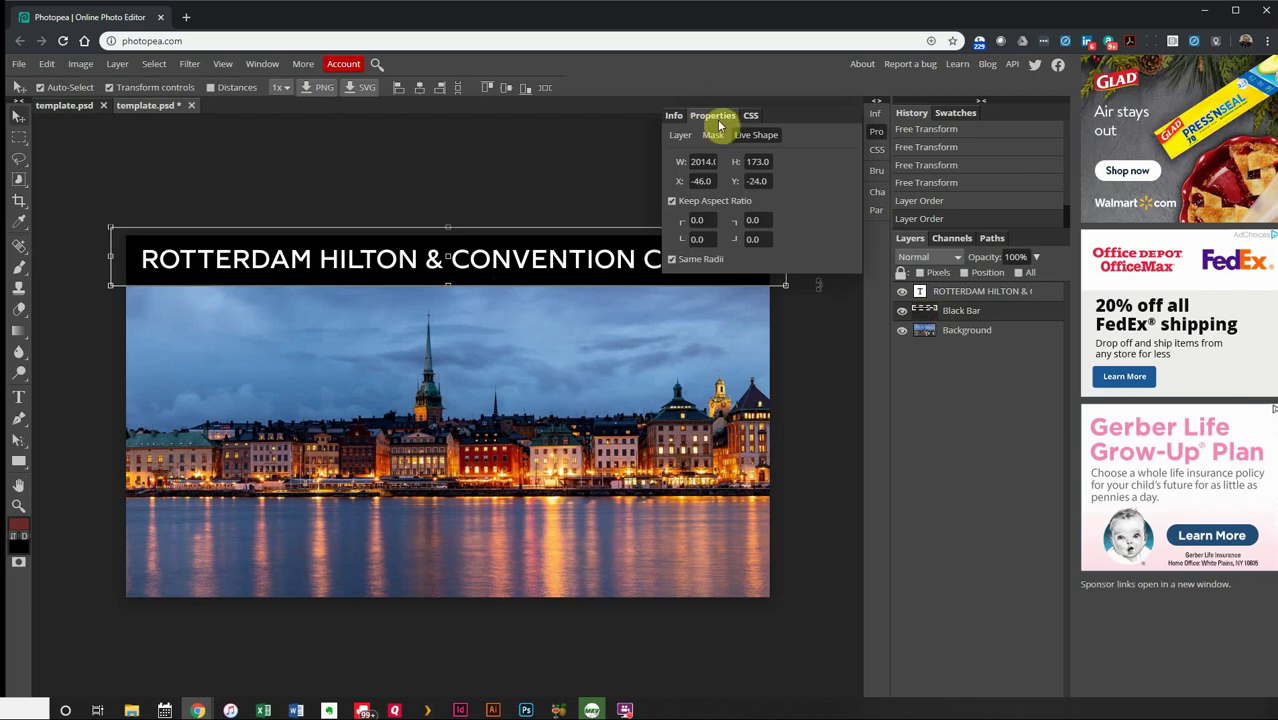
left_click(675, 116)
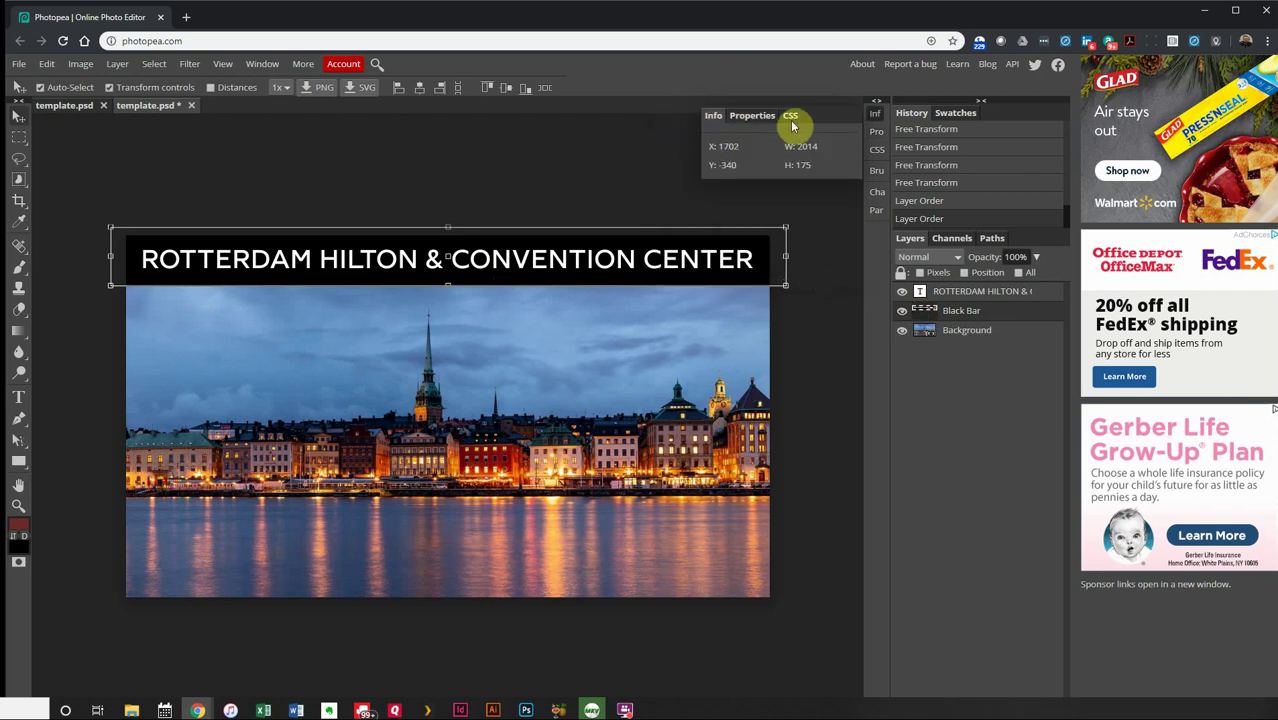
left_click(752, 116)
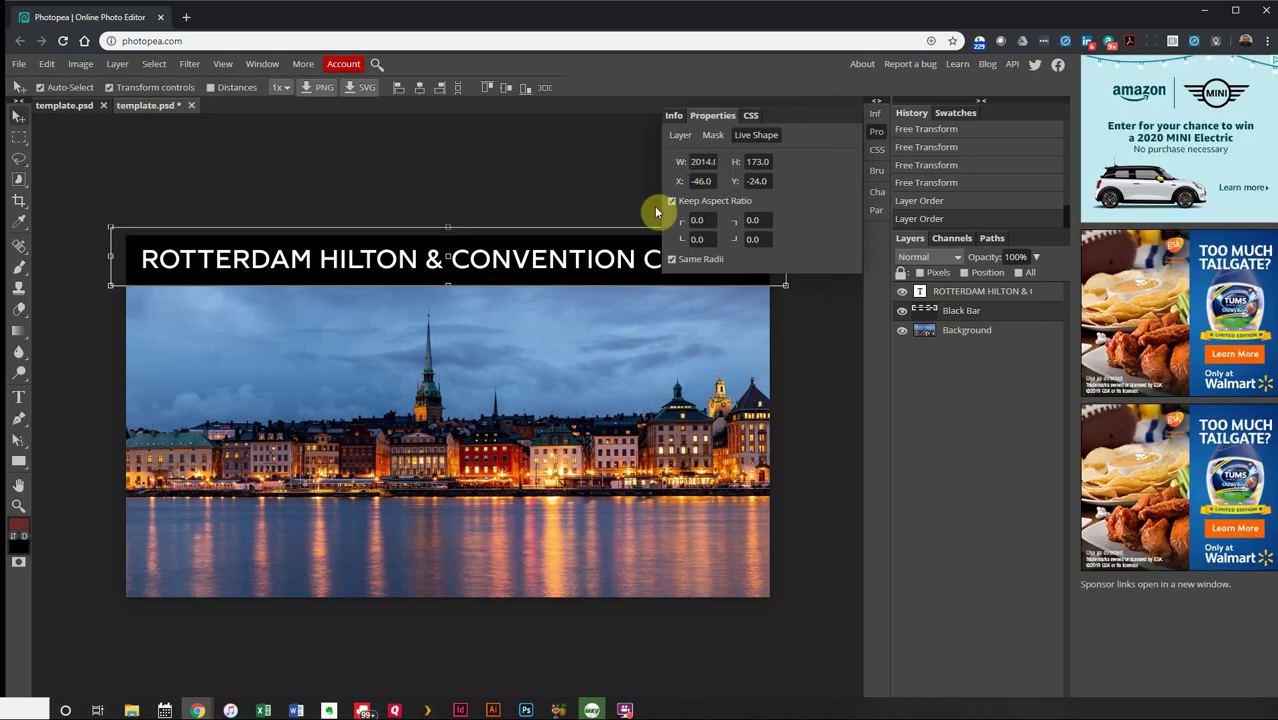
left_click(878, 104)
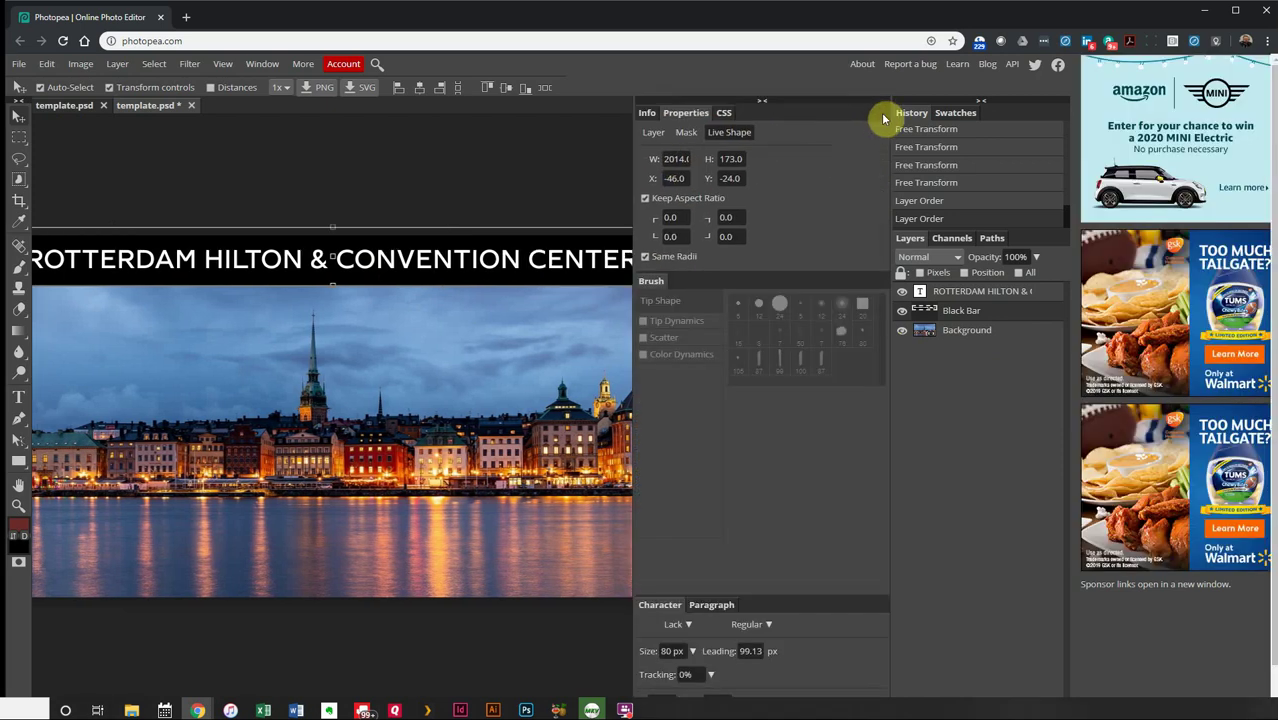
left_click(764, 101)
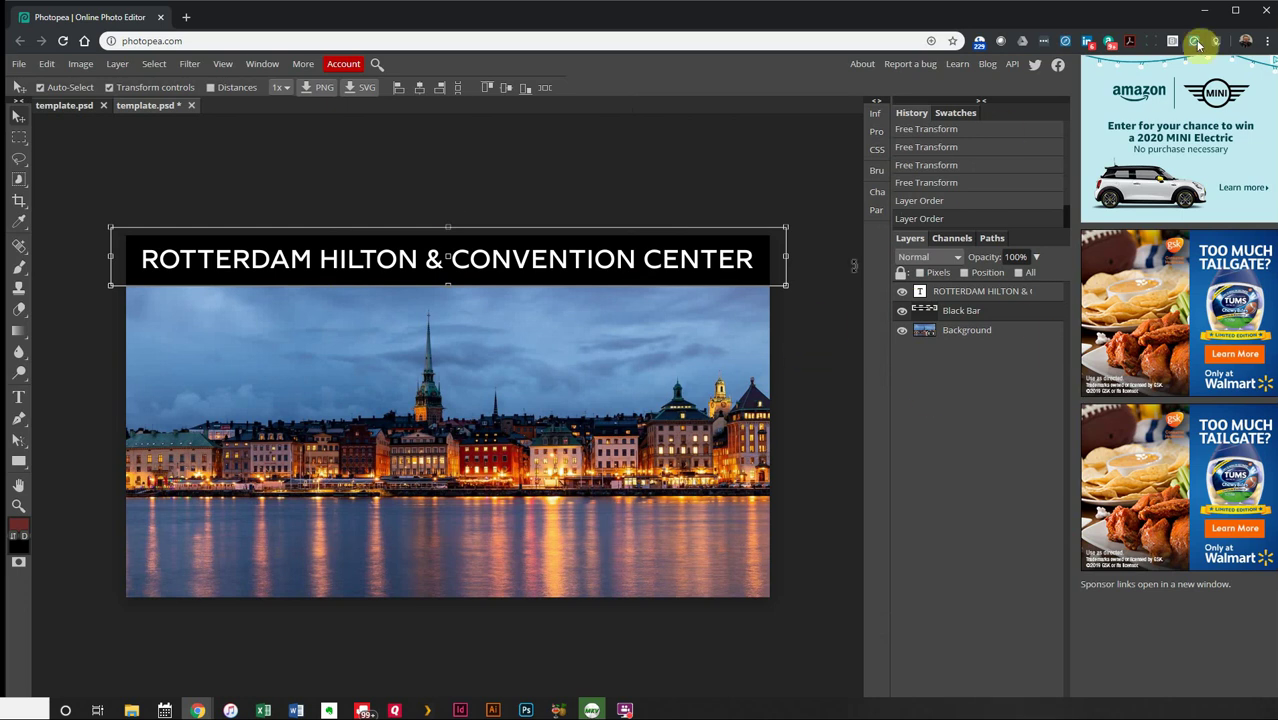
- Resize the browser window to a height of 1000, and extend its lower edge slightly while keeping the layer controls in view
left_click(1151, 43)
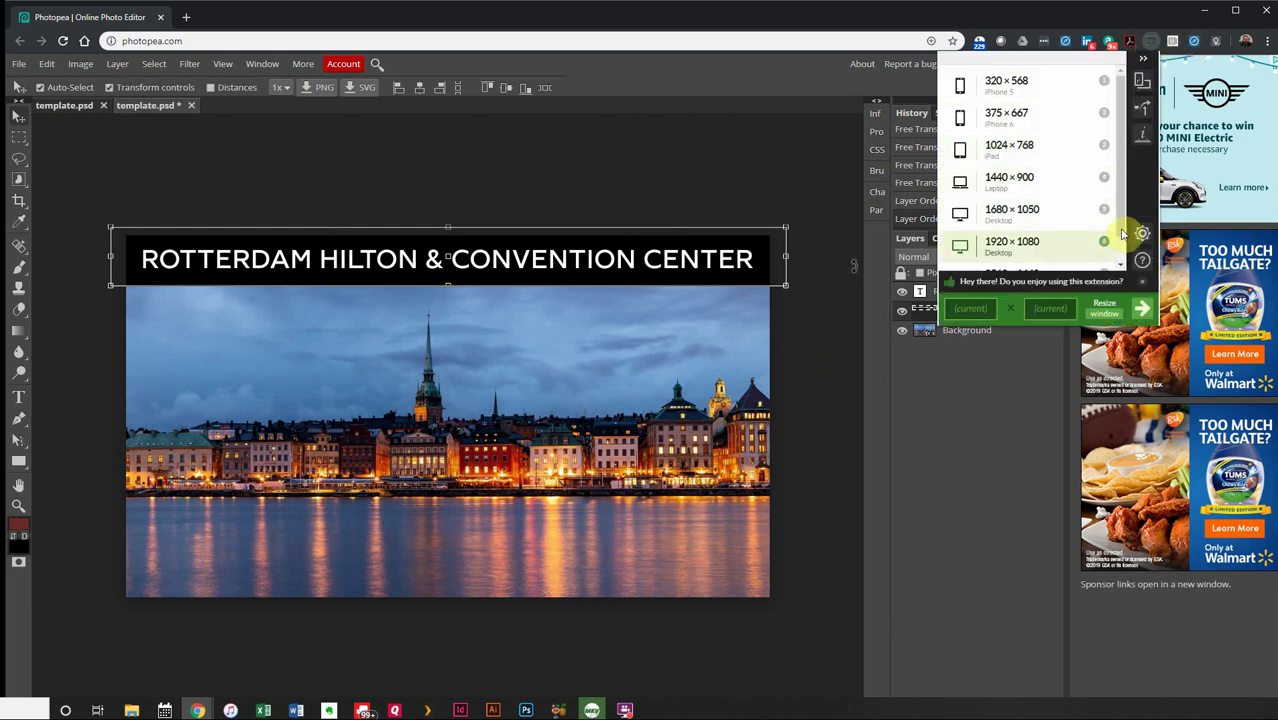
scroll(1120, 222, "down", 1)
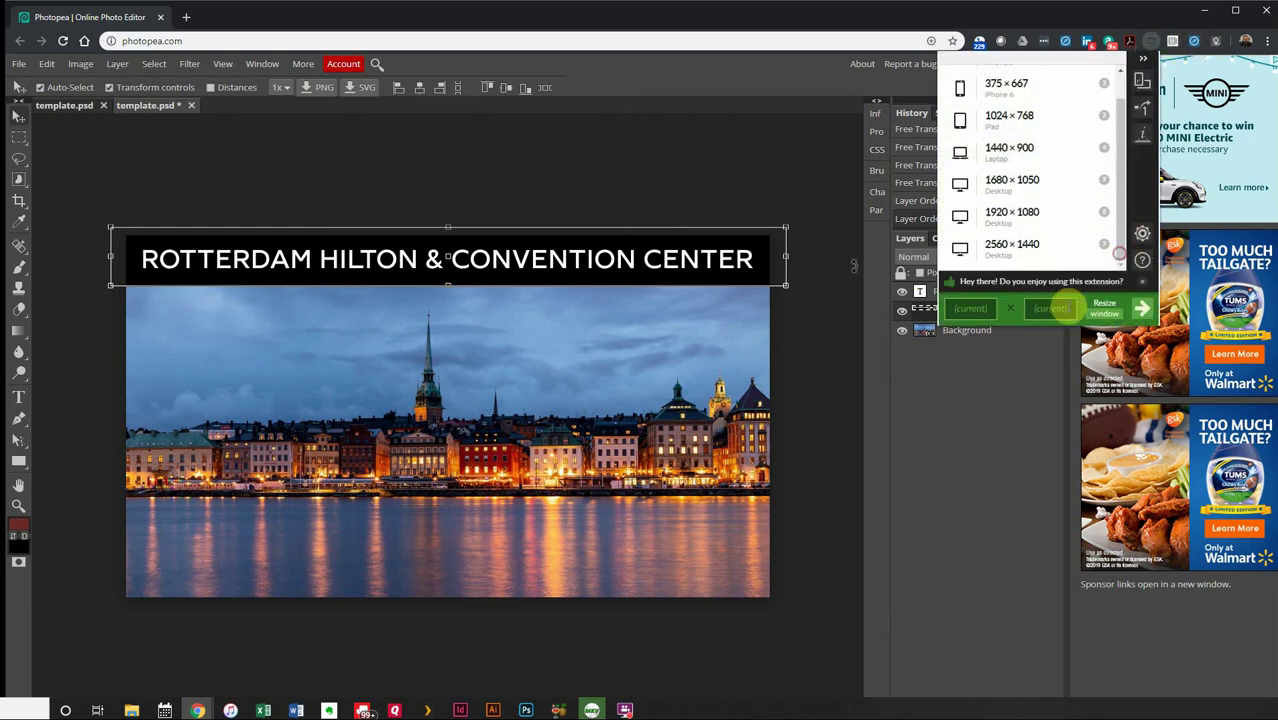
left_click(1036, 311)
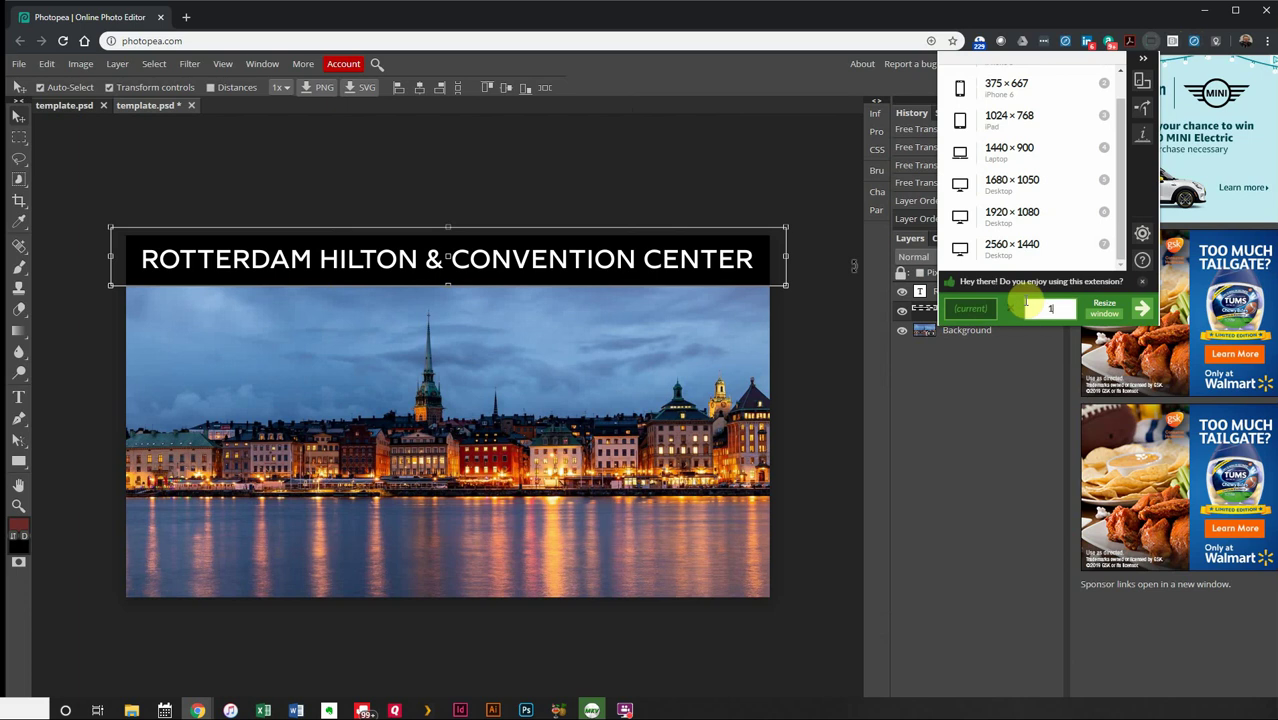
type("1000")
key("Return")
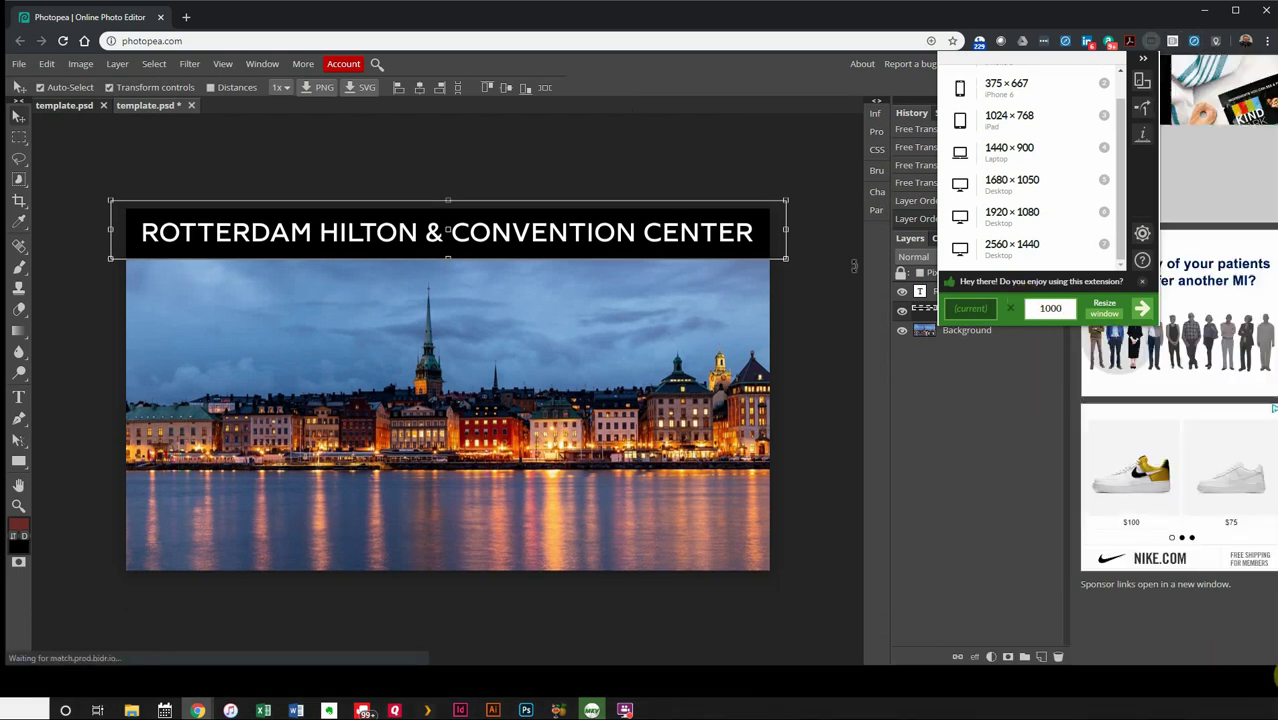
left_click_drag(1274, 676, 1270, 700)
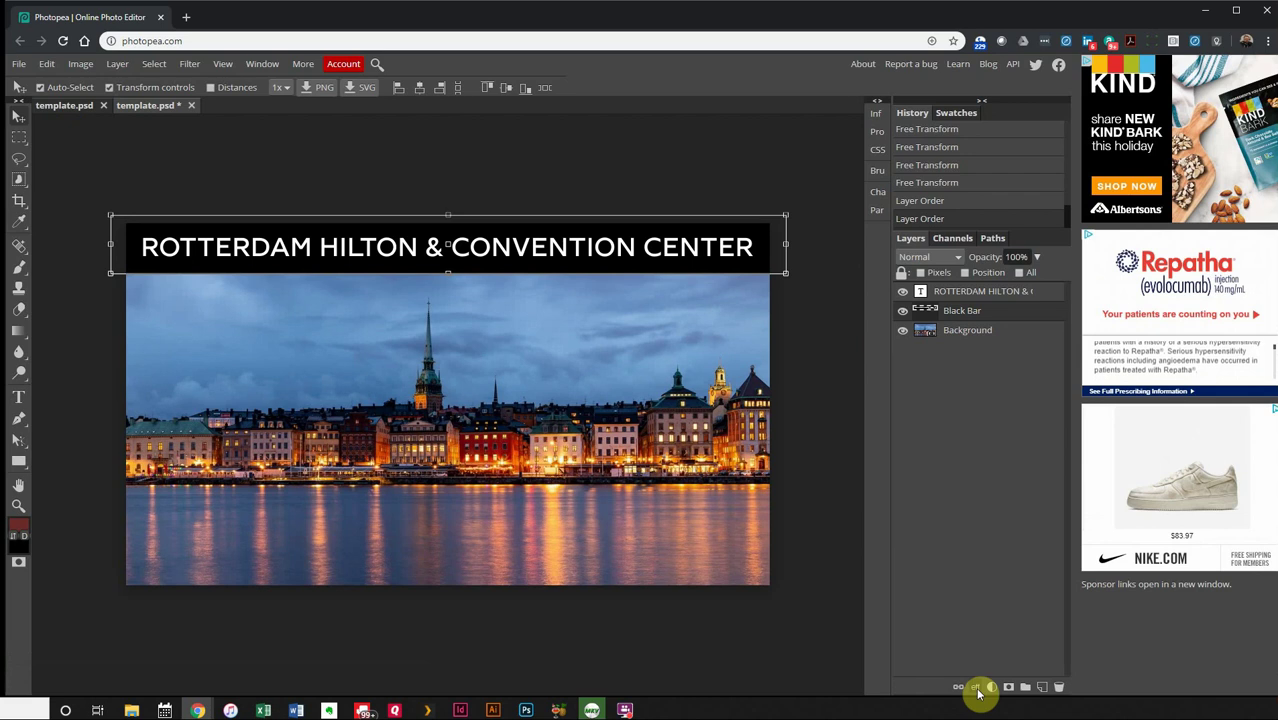
- Add a Pattern Overlay to the Black Bar layer, move the Layer Style dialog below the title, and show the available patterns
left_click(976, 688)
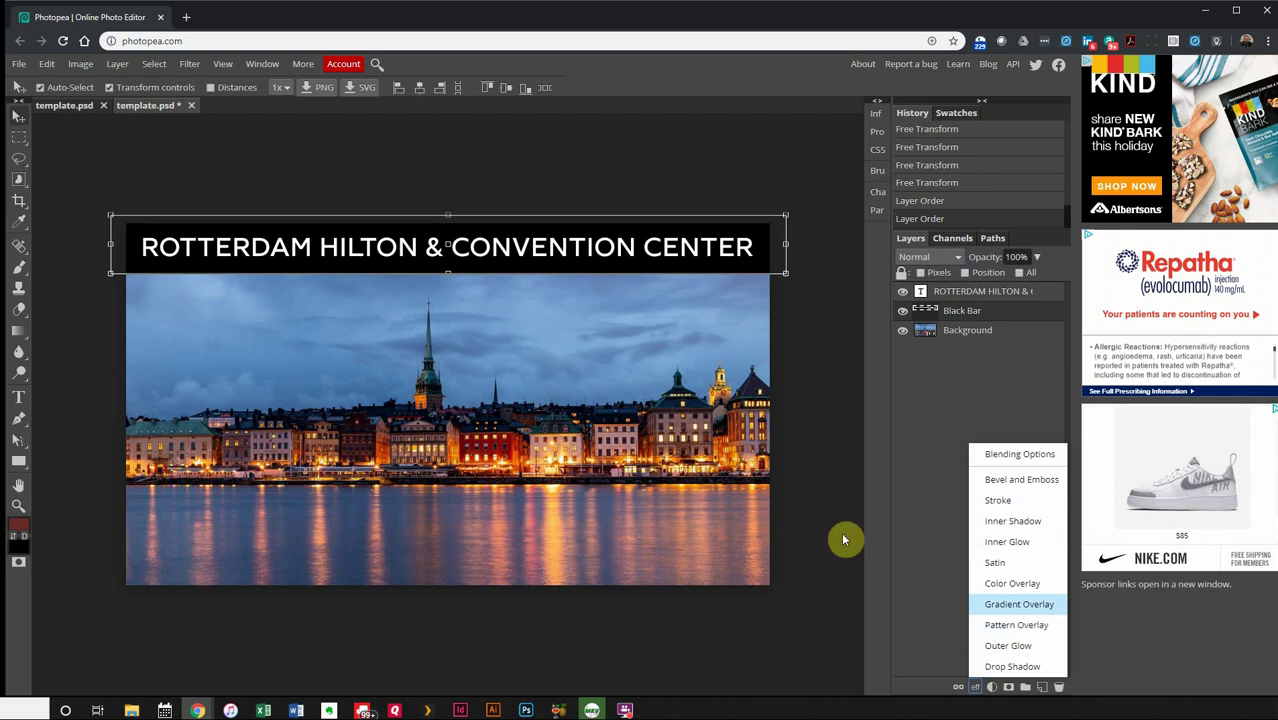
left_click(998, 627)
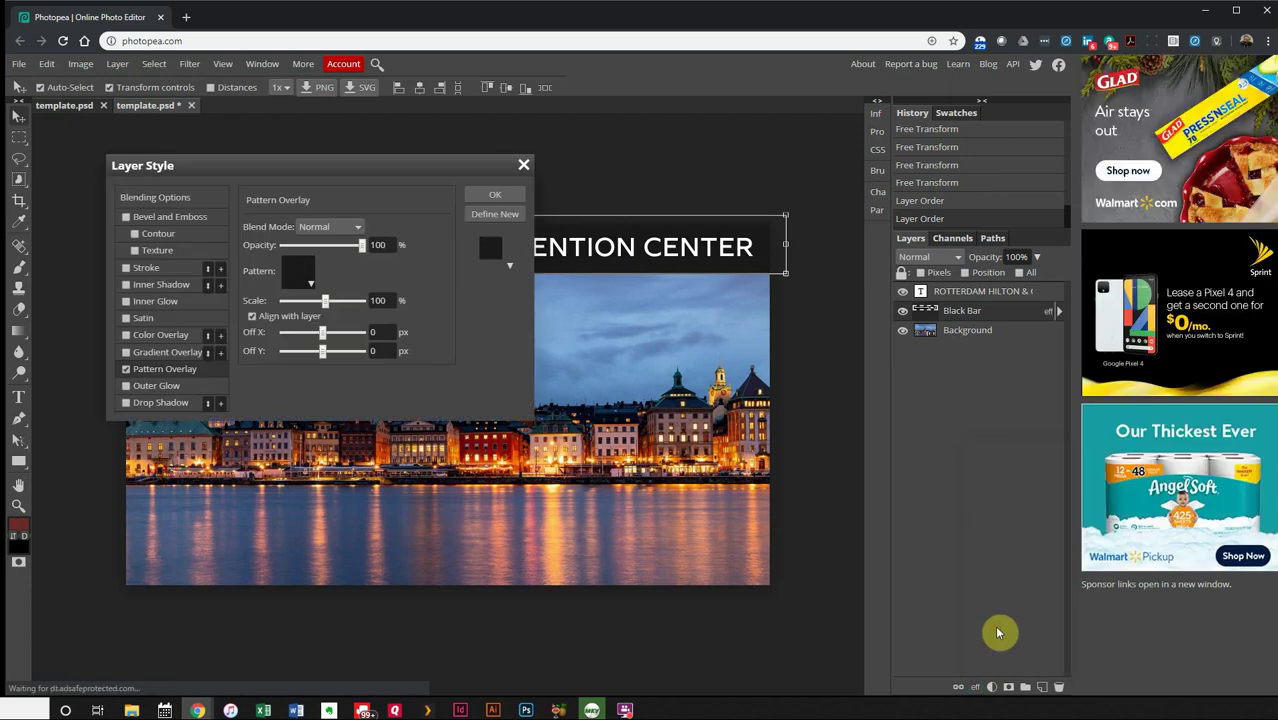
left_click_drag(397, 170, 540, 320)
left_click(454, 435)
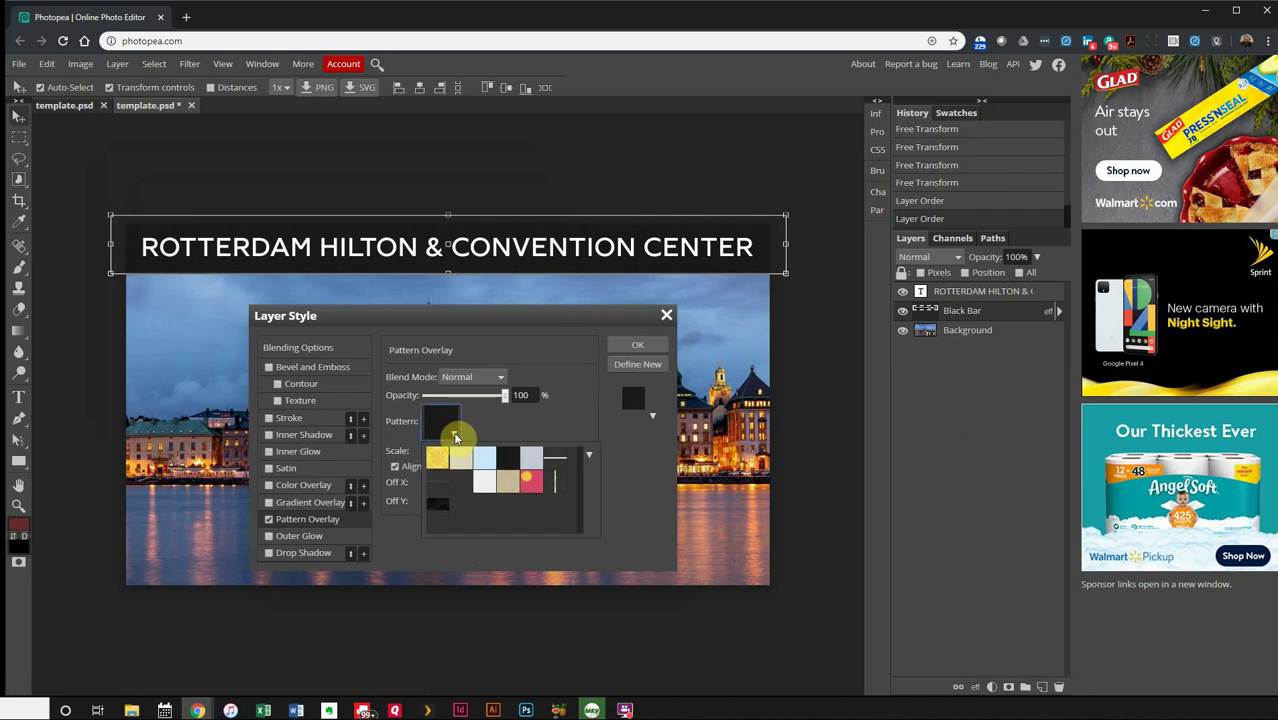
- Preview the yellow, paper, light and dark patterns on the Black Bar, and settle on the plain near-black pattern
left_click(436, 459)
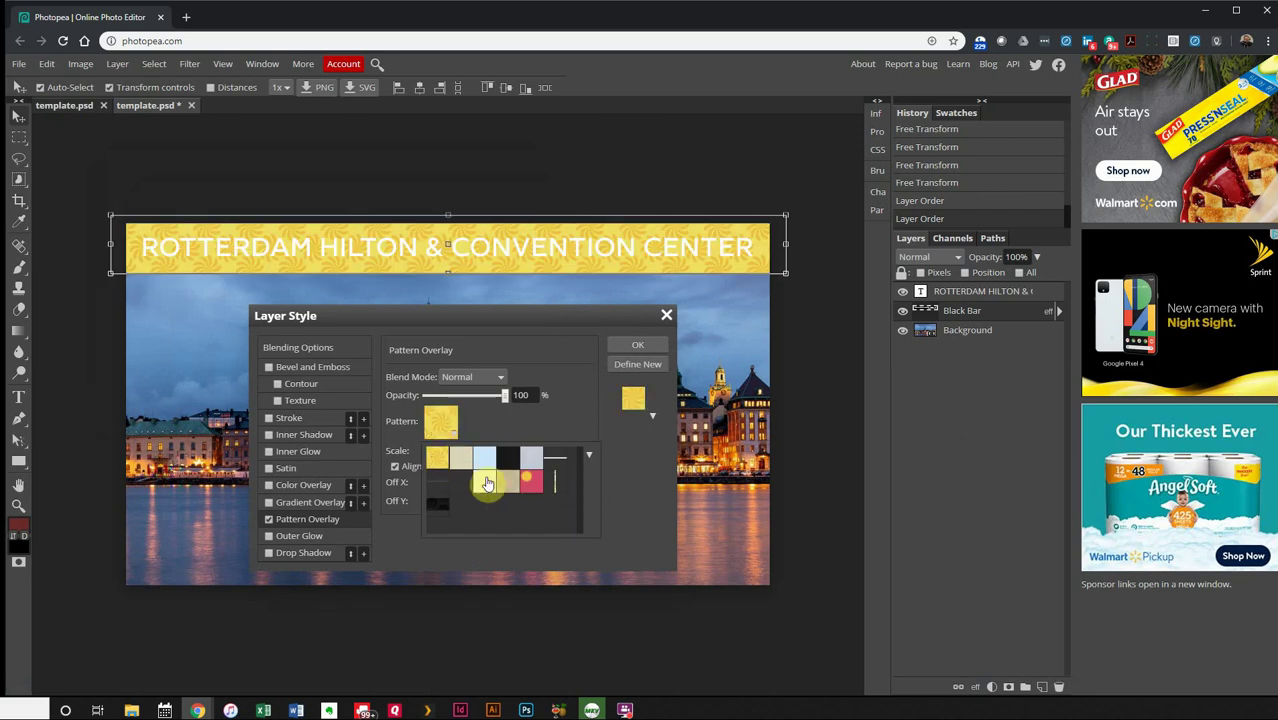
left_click(460, 459)
left_click(487, 459)
left_click(508, 460)
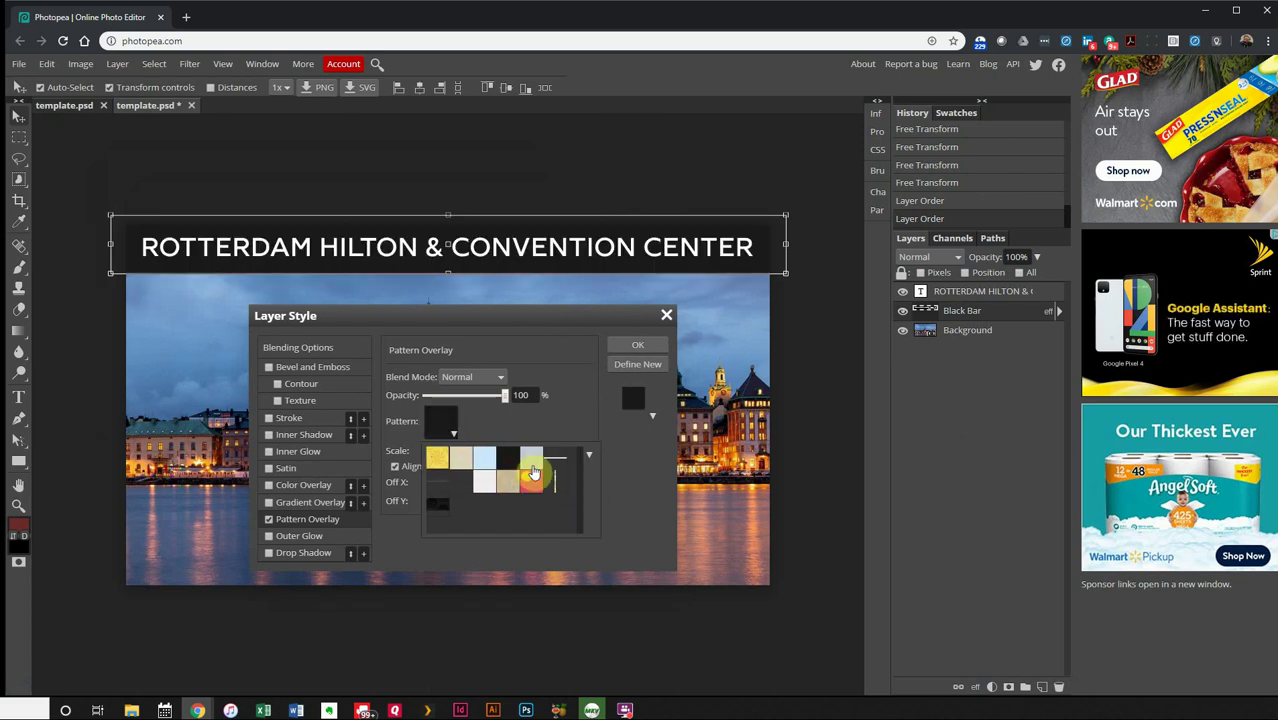
left_click(531, 460)
left_click(477, 484)
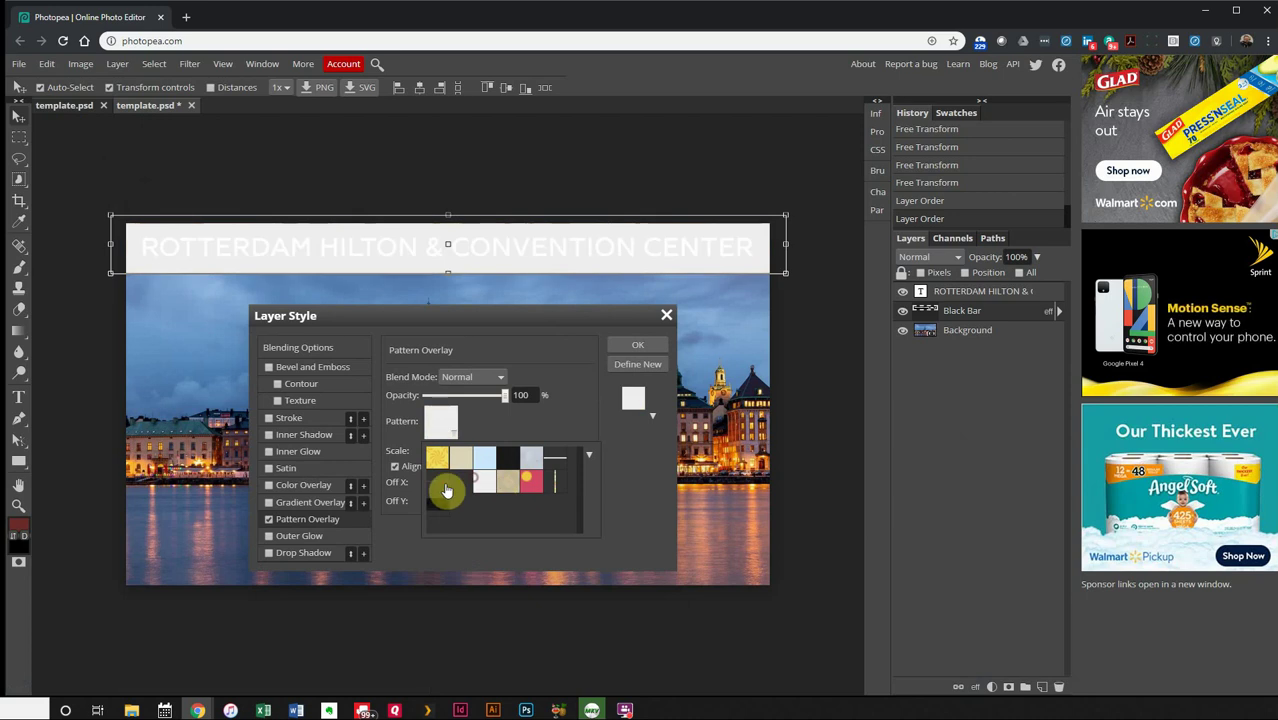
left_click(430, 488)
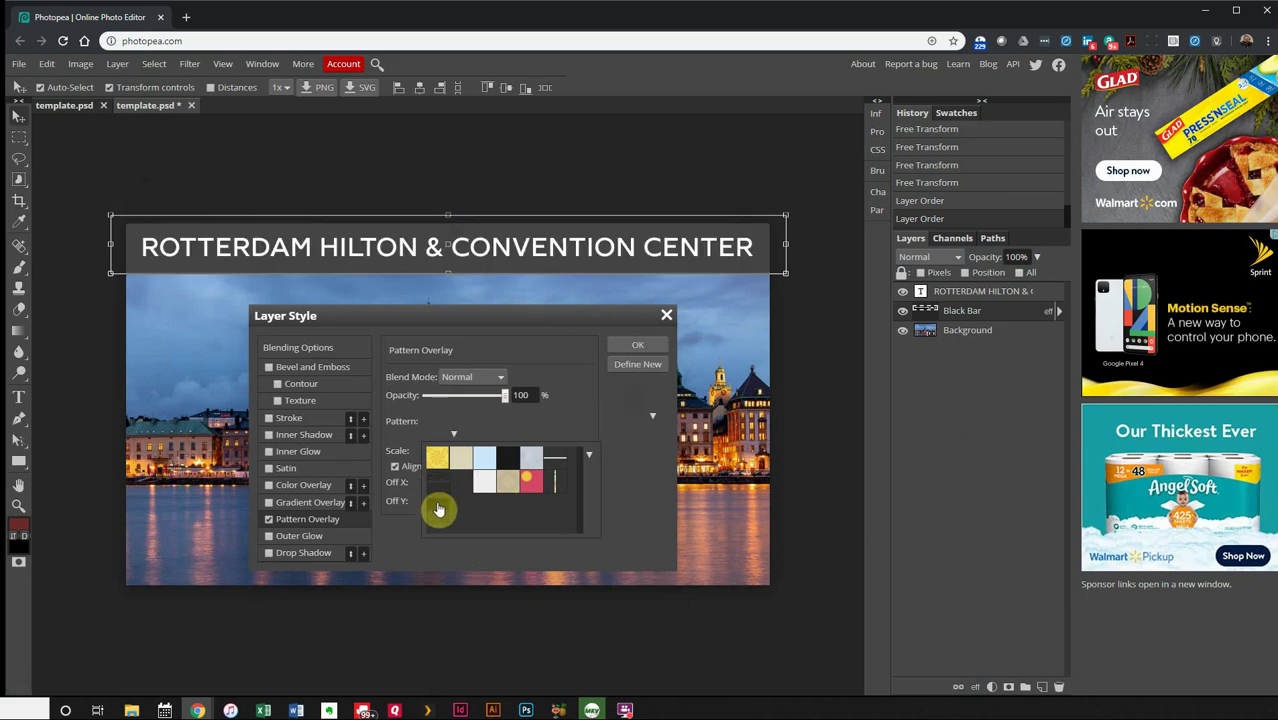
left_click(438, 507)
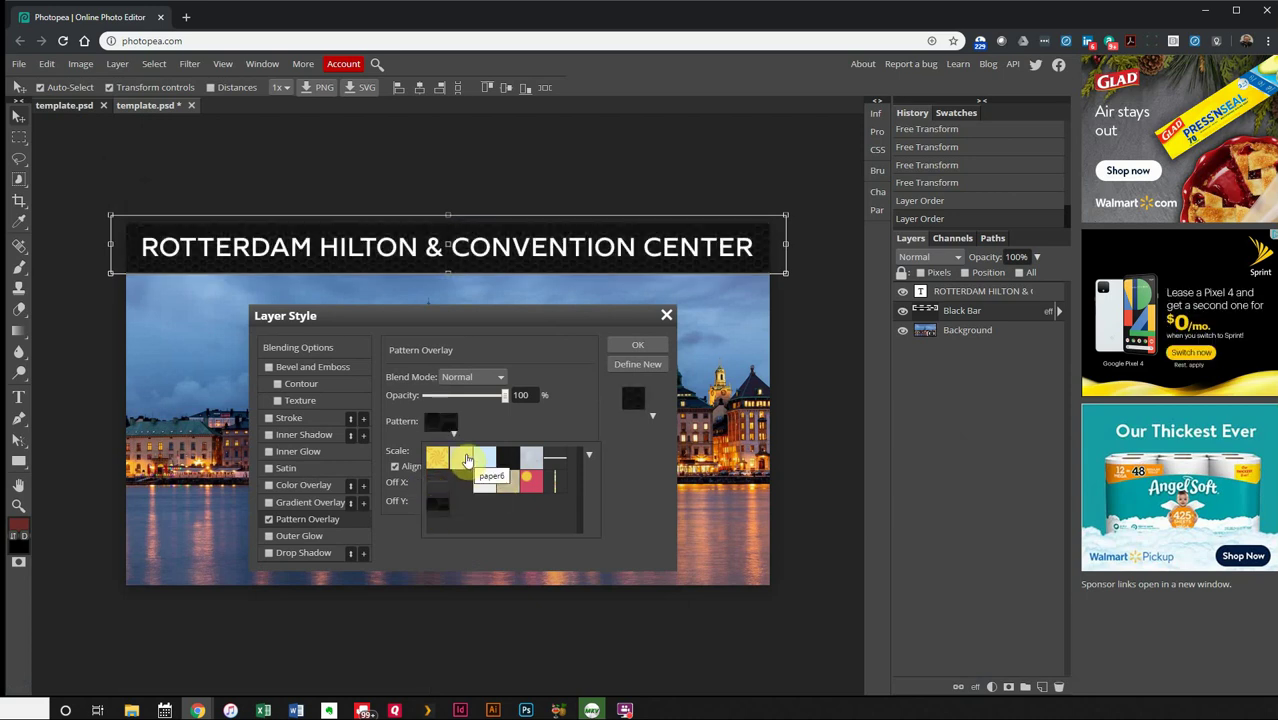
left_click(504, 466)
left_click(589, 457)
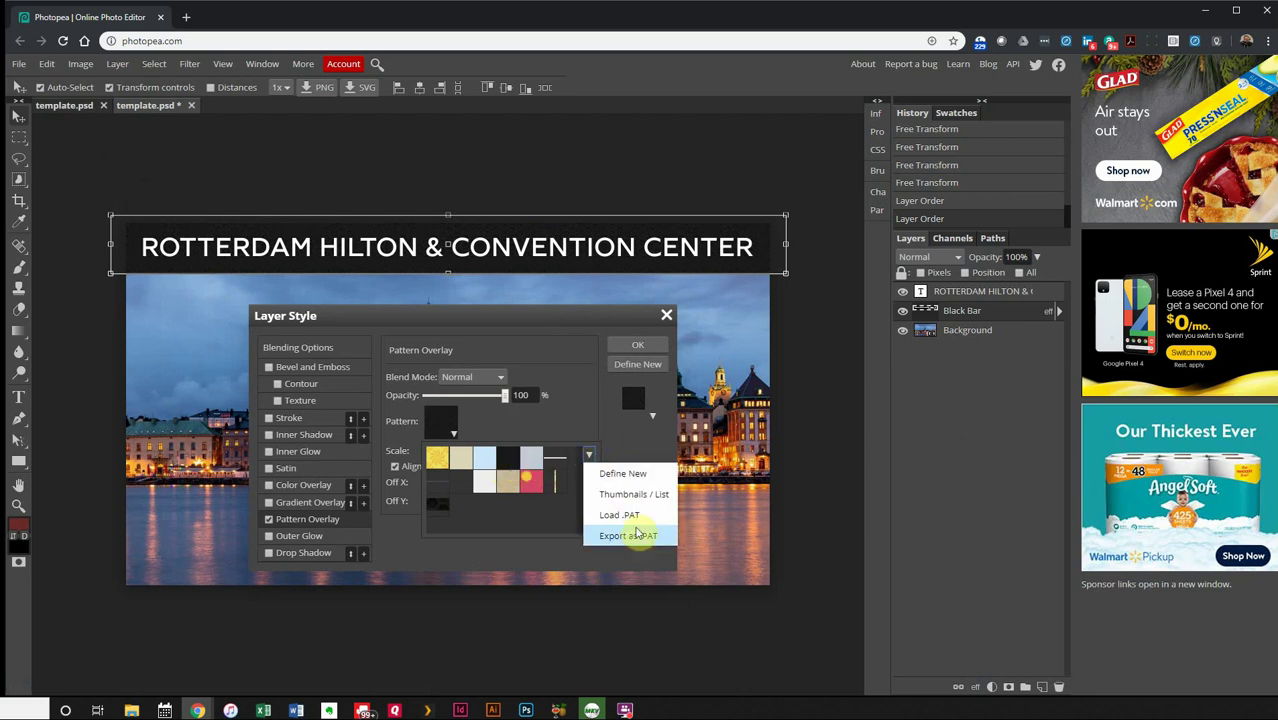
left_click(587, 408)
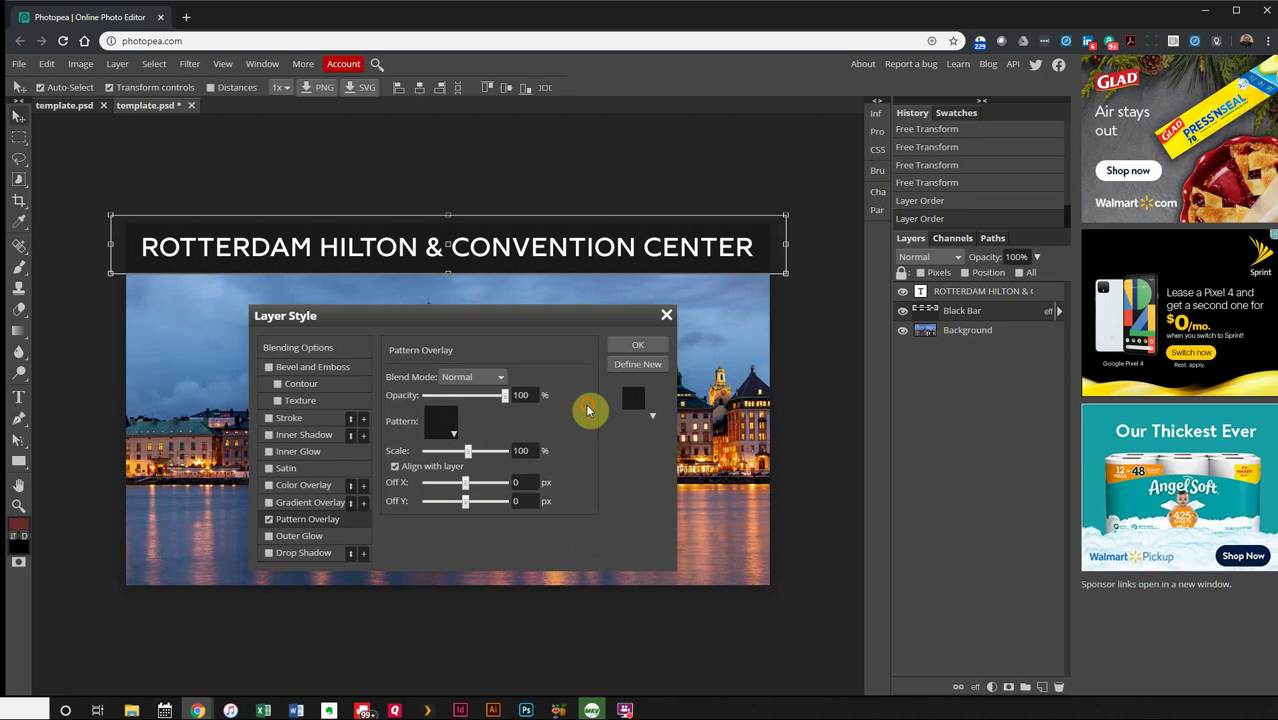
left_click(451, 429)
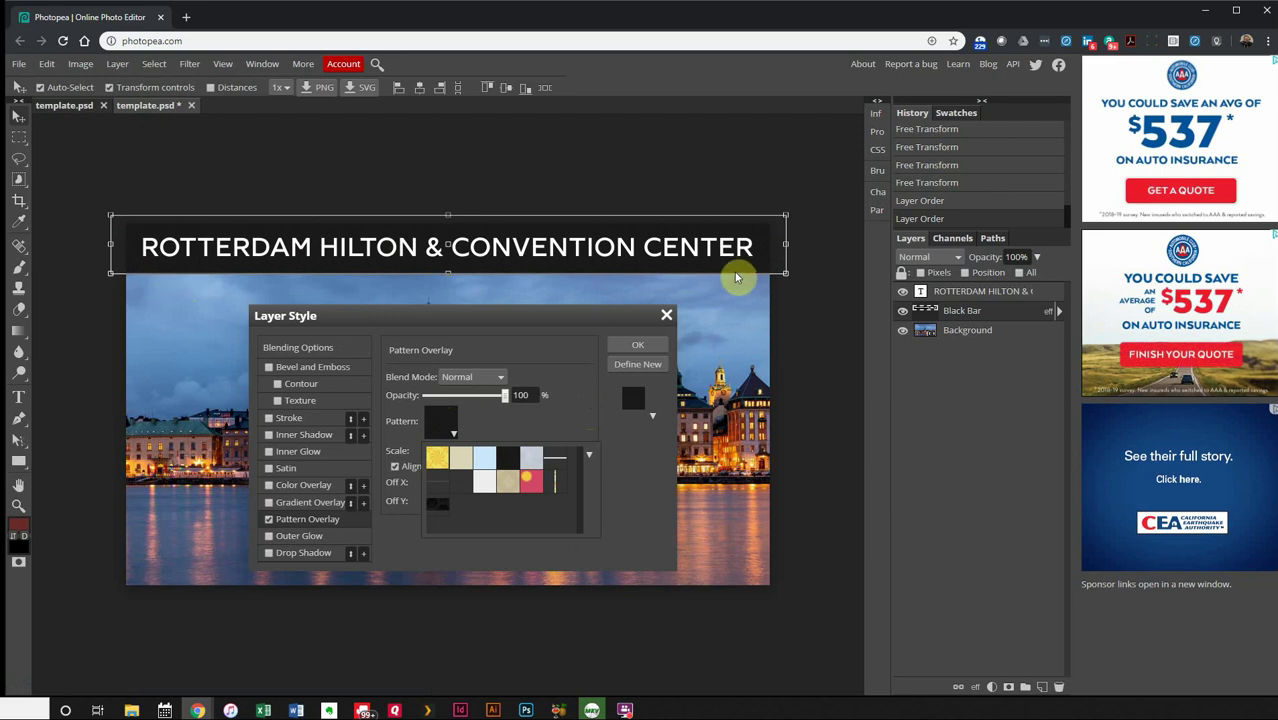
- Add a white inside Stroke of 9 px to the Black Bar's layer style
left_click(268, 421)
left_click(291, 421)
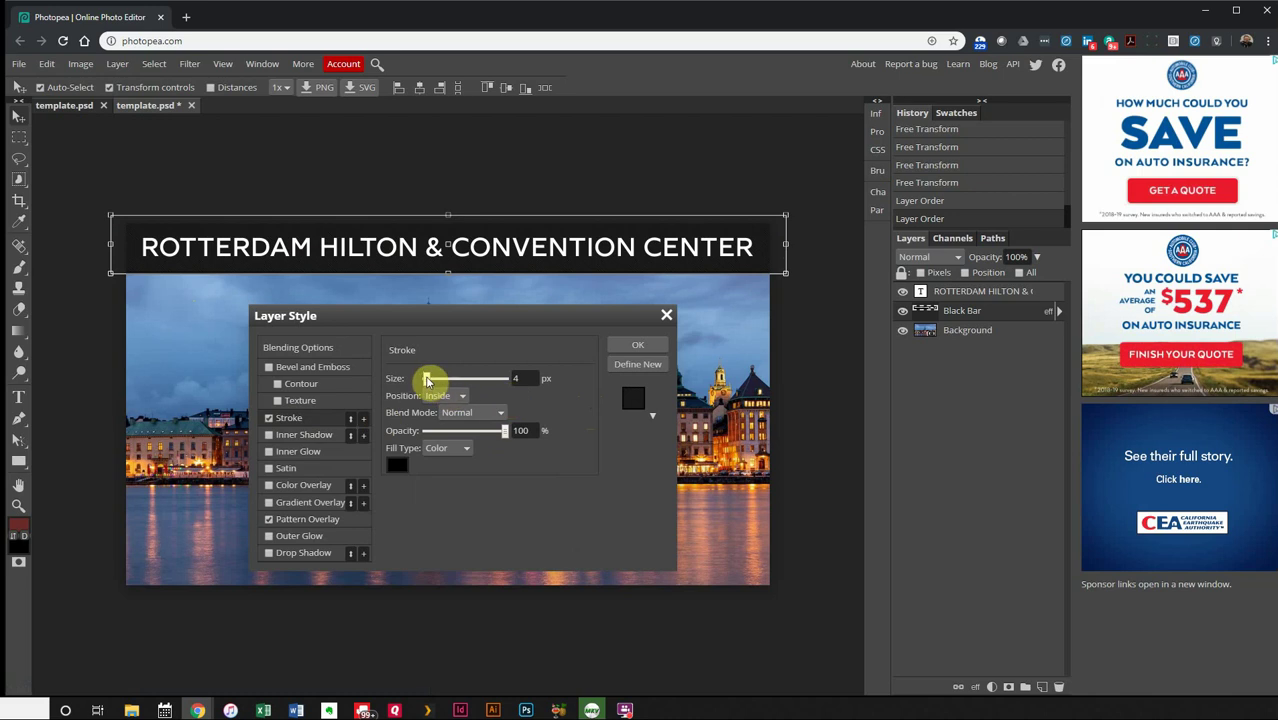
left_click(399, 467)
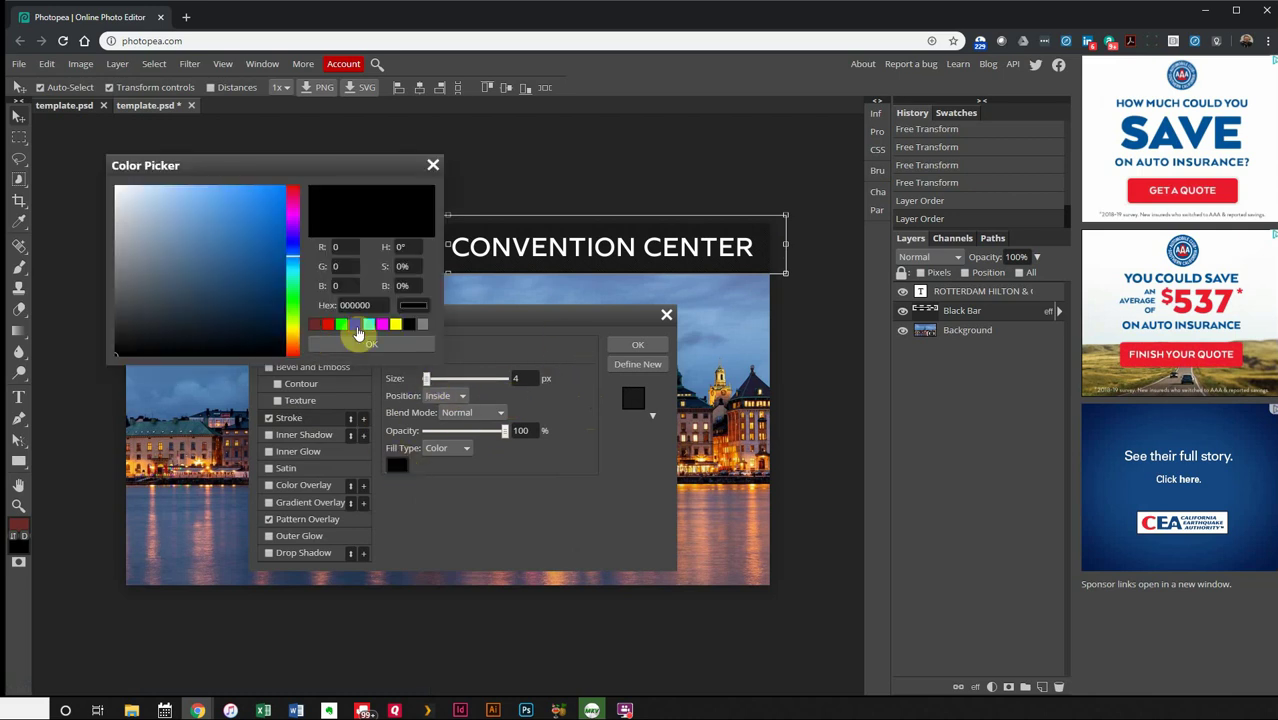
left_click_drag(157, 214, 66, 151)
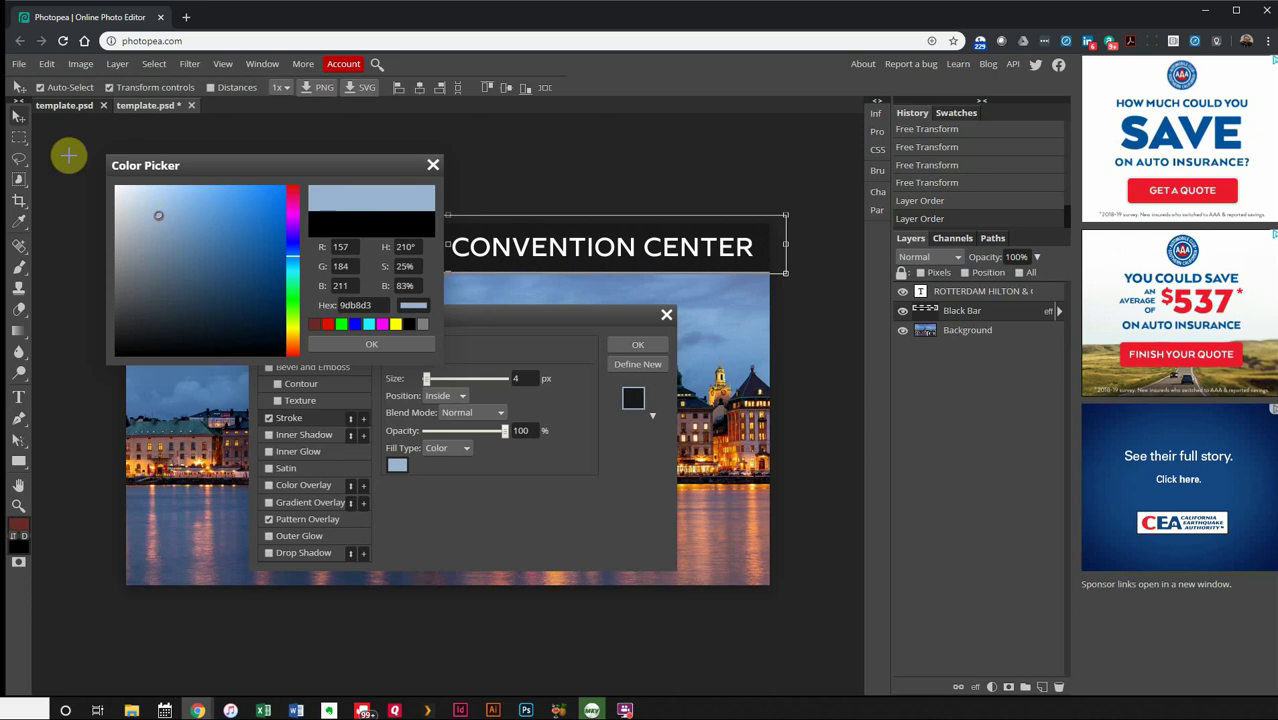
left_click(370, 345)
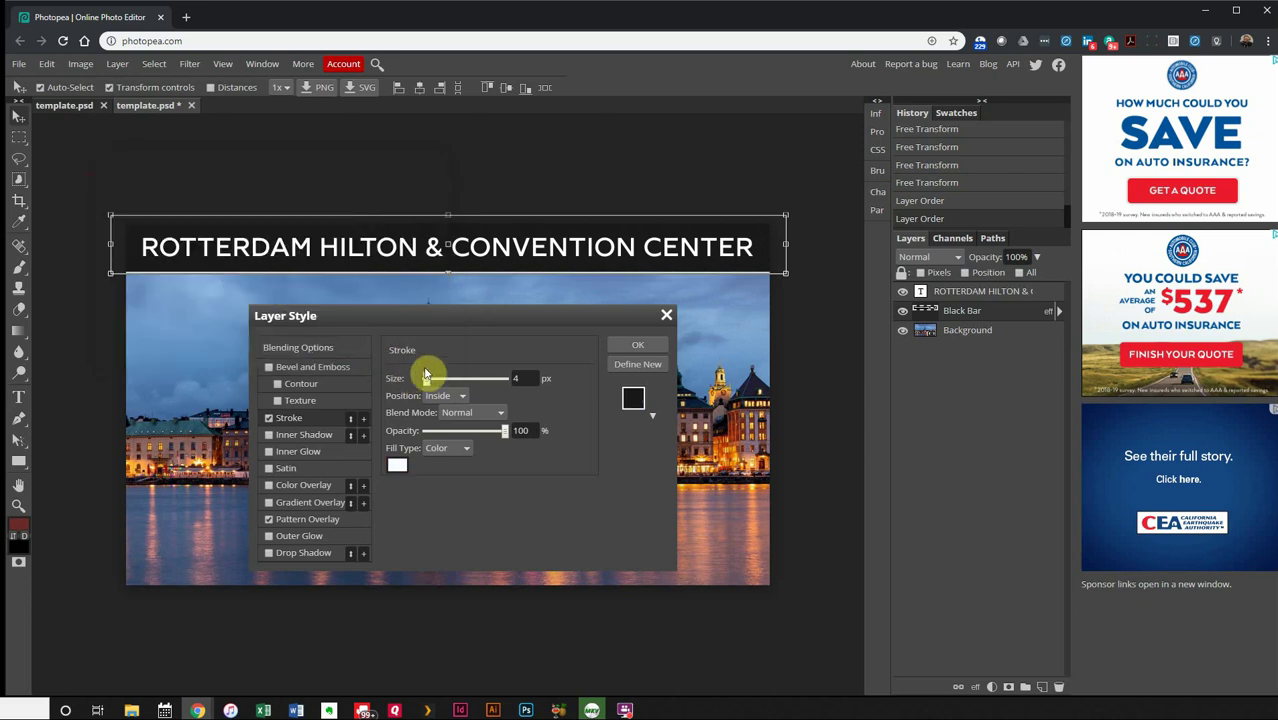
left_click_drag(430, 379, 430, 379)
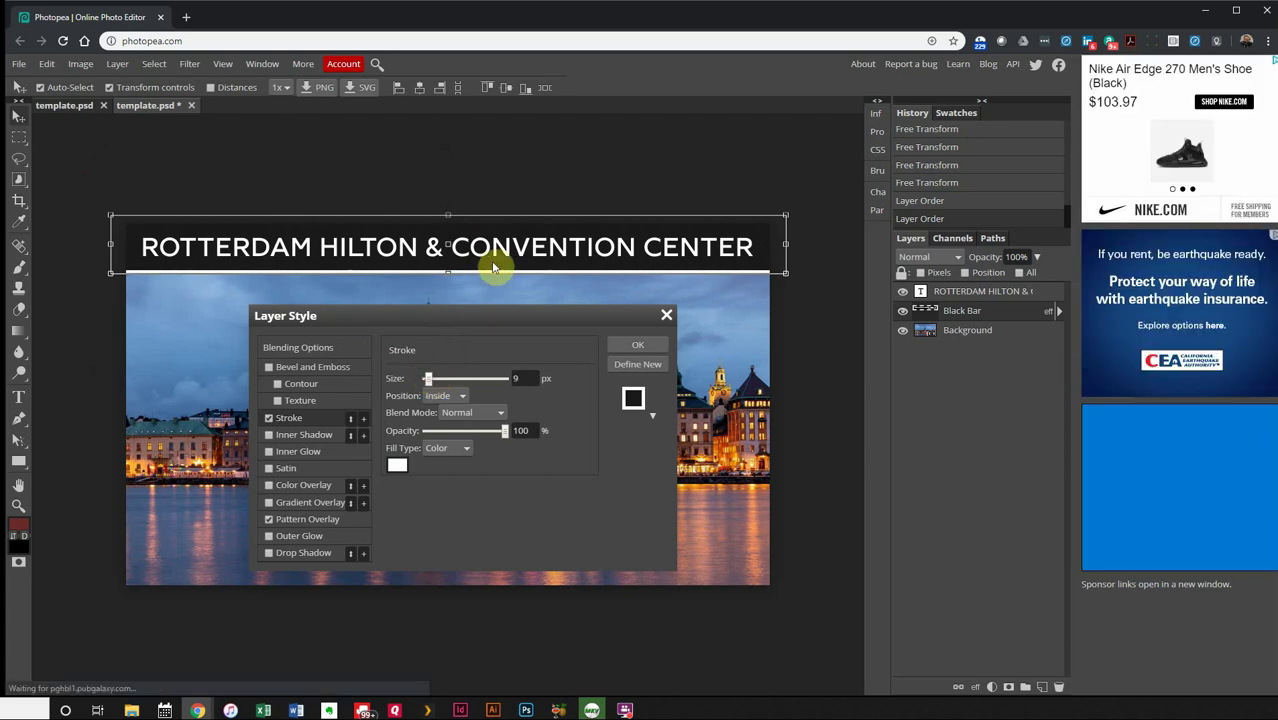
- Add a Drop Shadow to the Black Bar with 47% opacity, 121° angle, 19 px distance and 12 px size, and apply the layer style
left_click(305, 558)
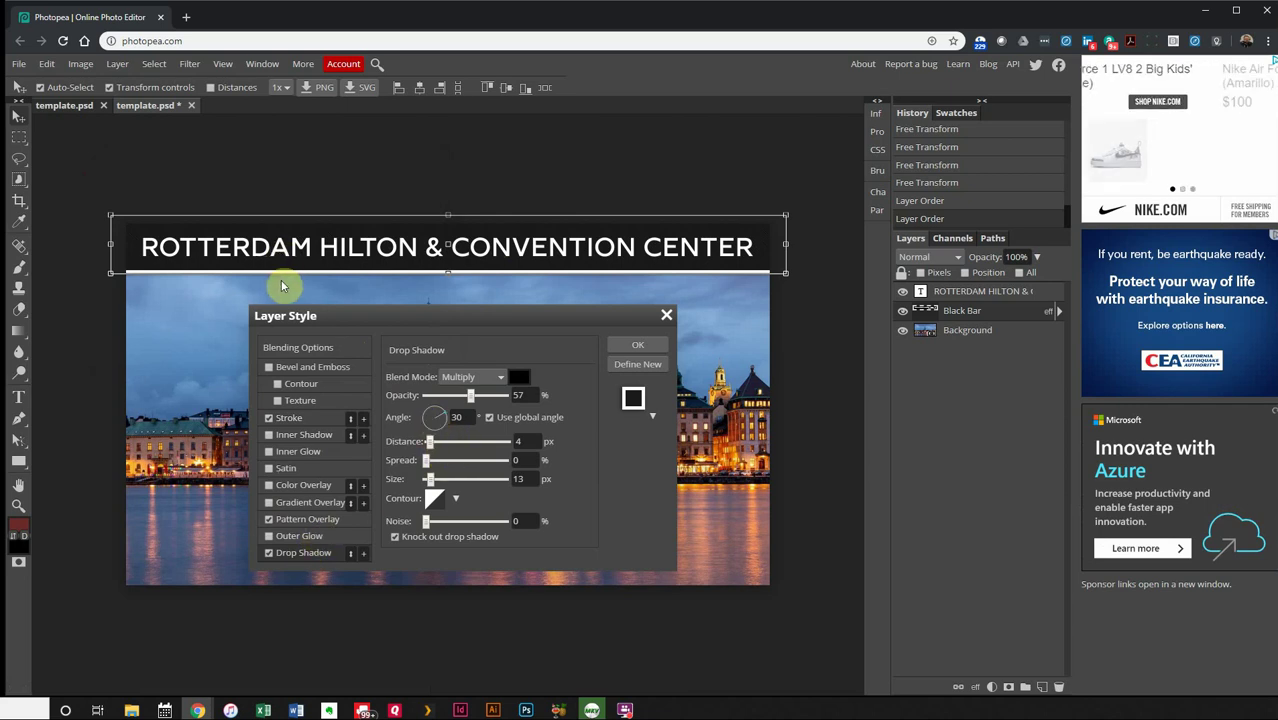
left_click(443, 423)
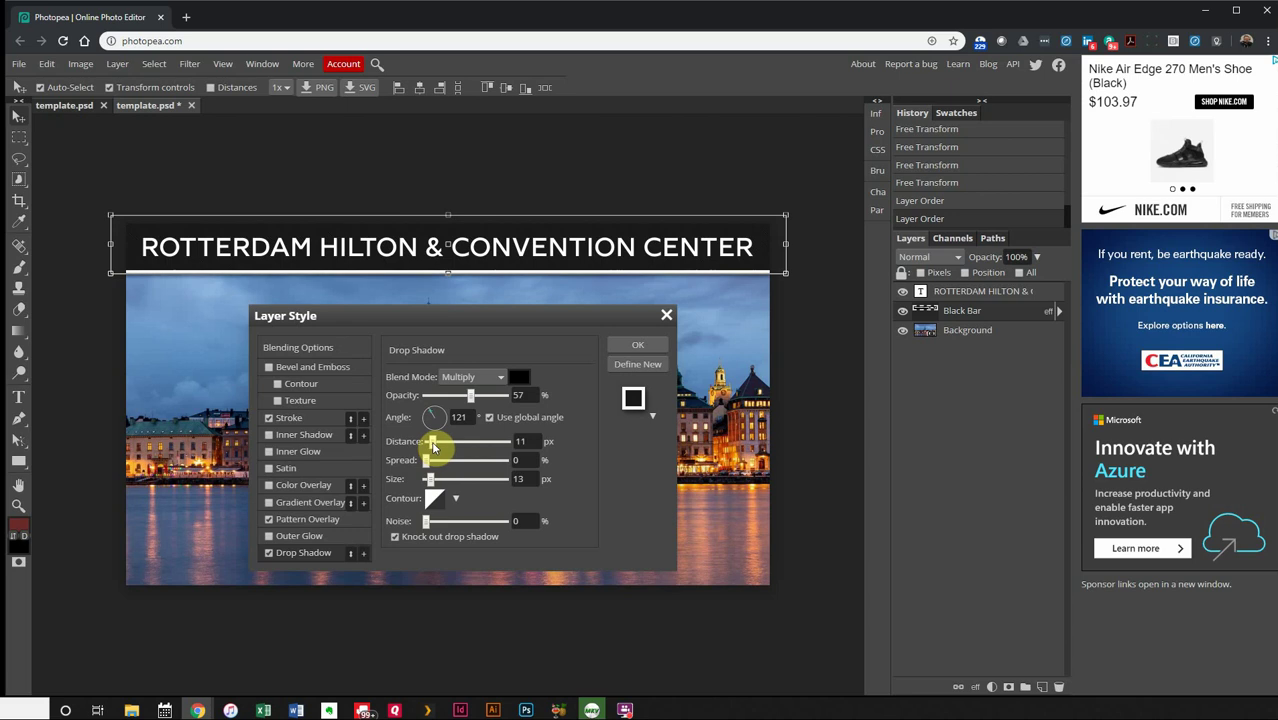
left_click_drag(432, 447, 450, 483)
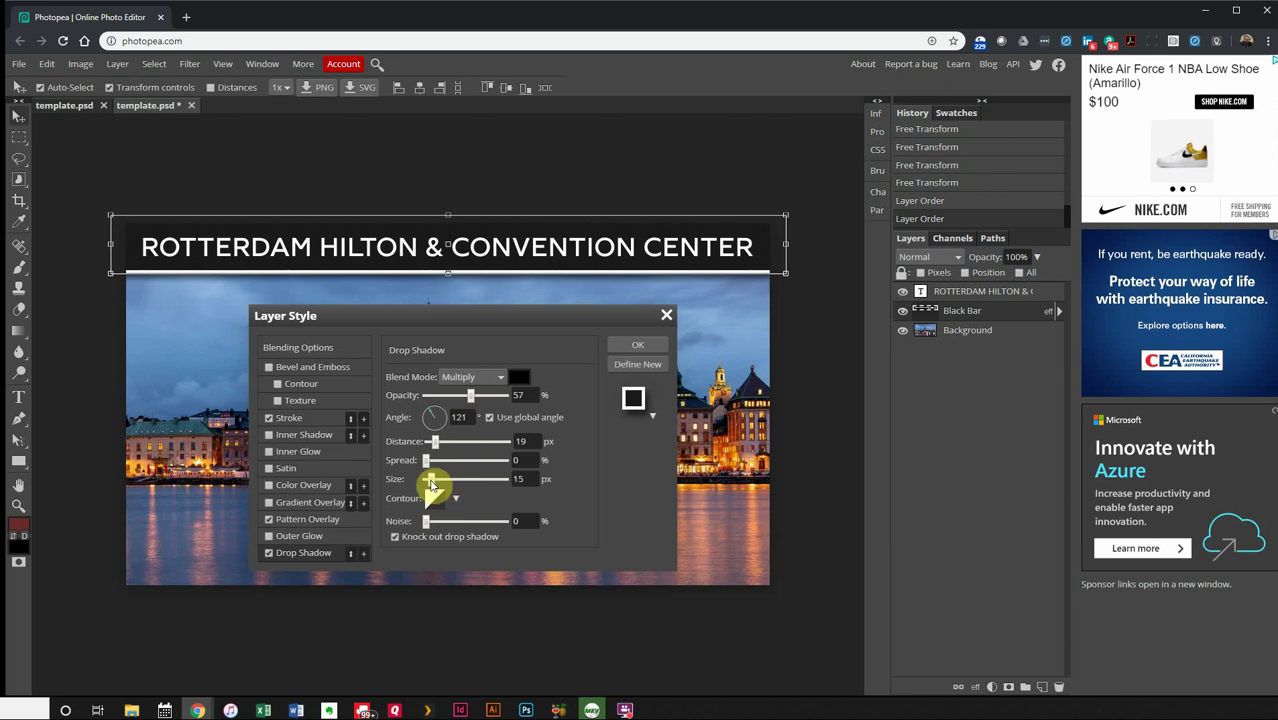
left_click_drag(431, 484, 430, 484)
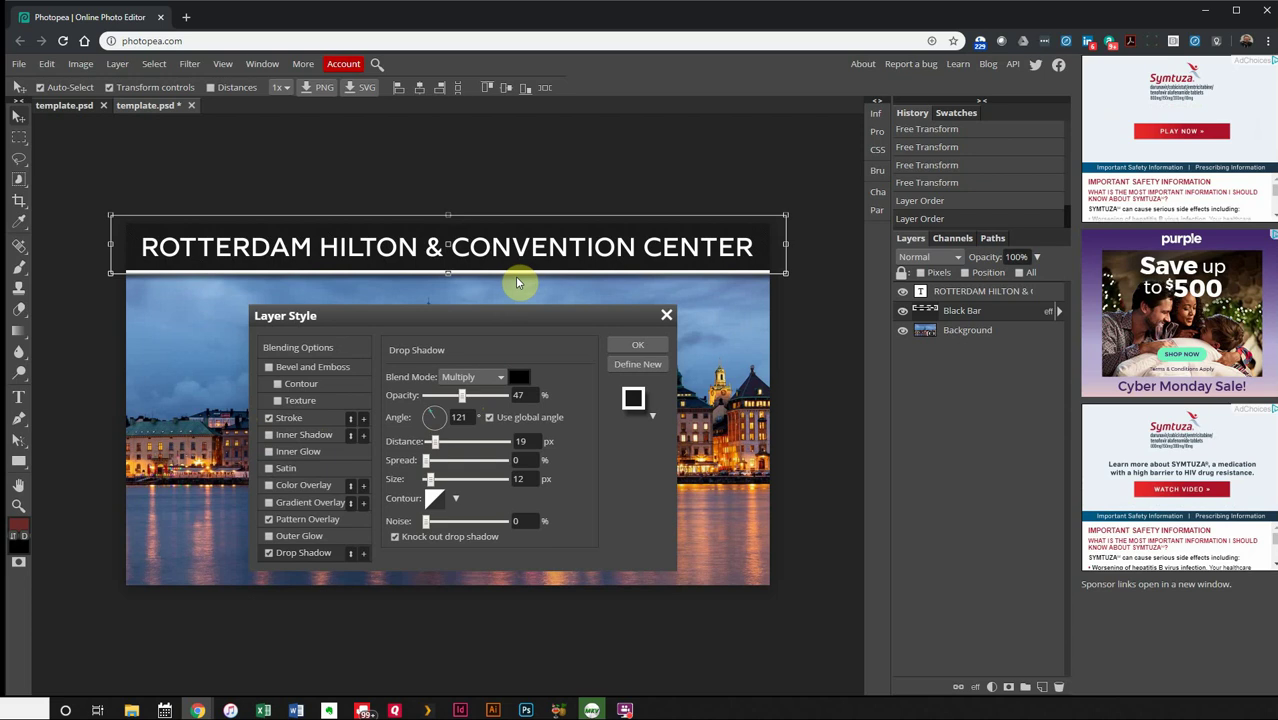
left_click(637, 345)
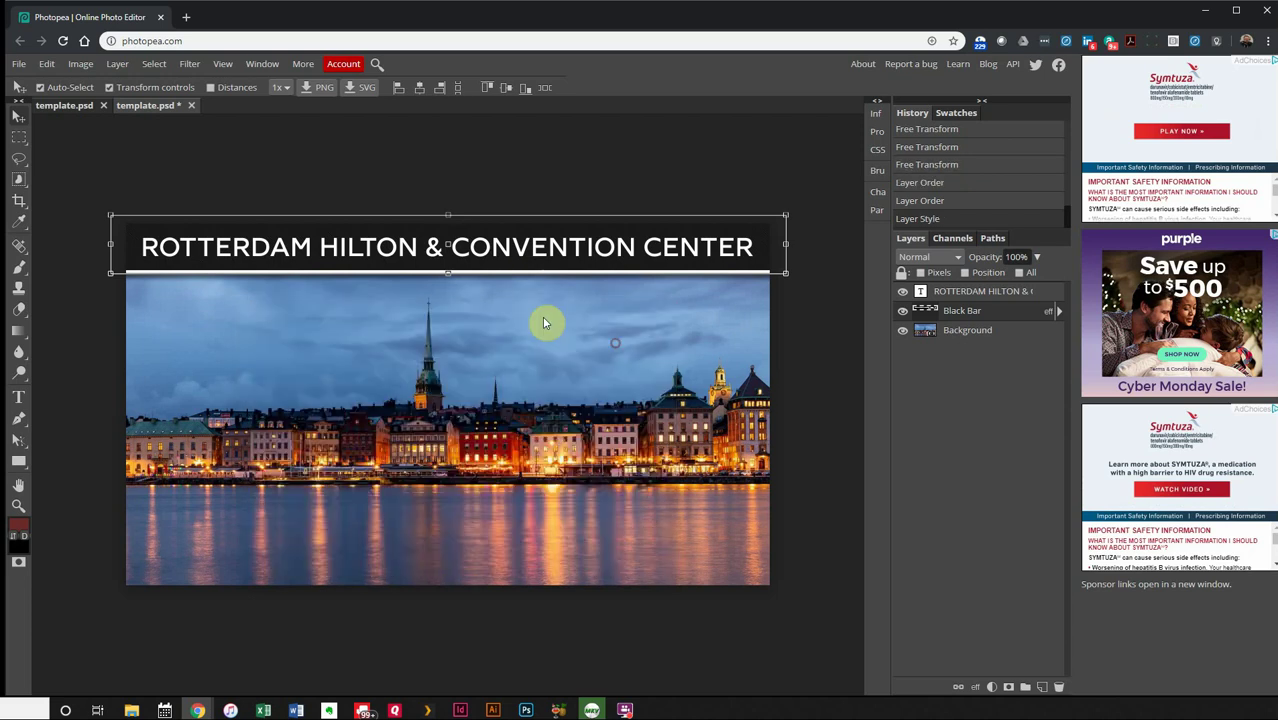
left_click(448, 155)
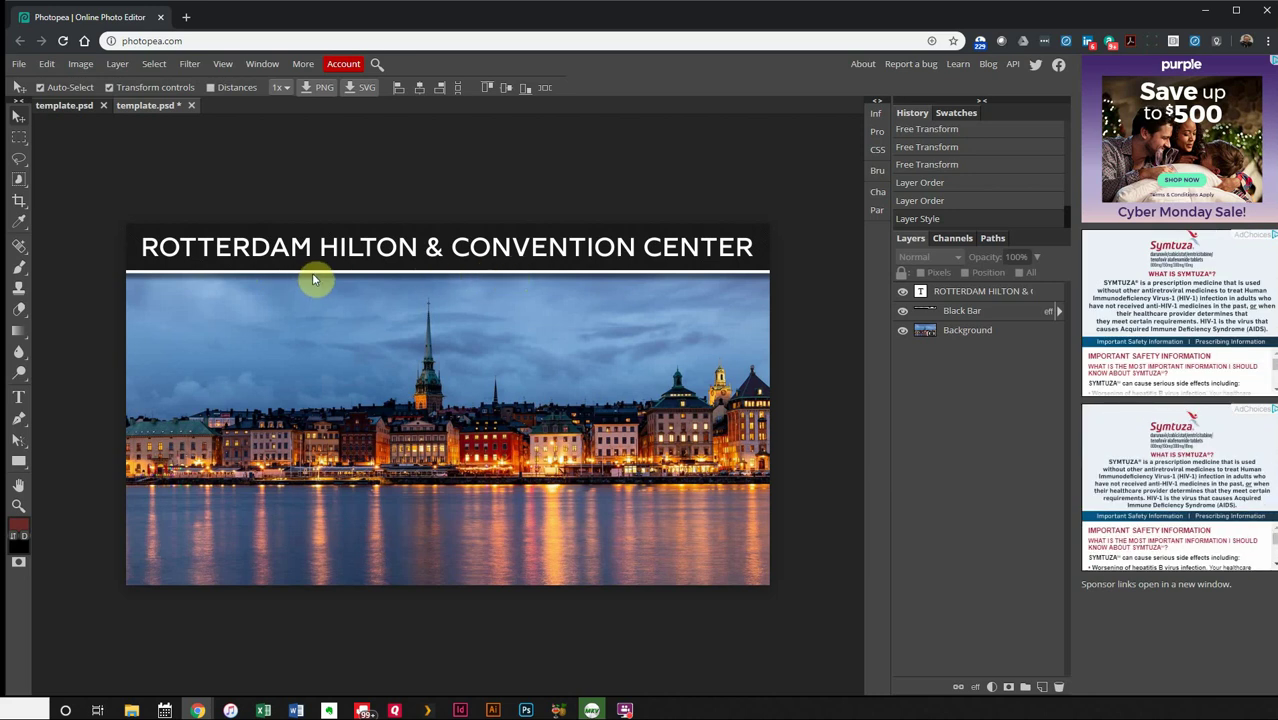
- Pull the Black Bar's left edge in to the canvas edge, return it just outside the canvas, and apply the transform
left_click(110, 249)
left_click_drag(109, 244, 127, 245)
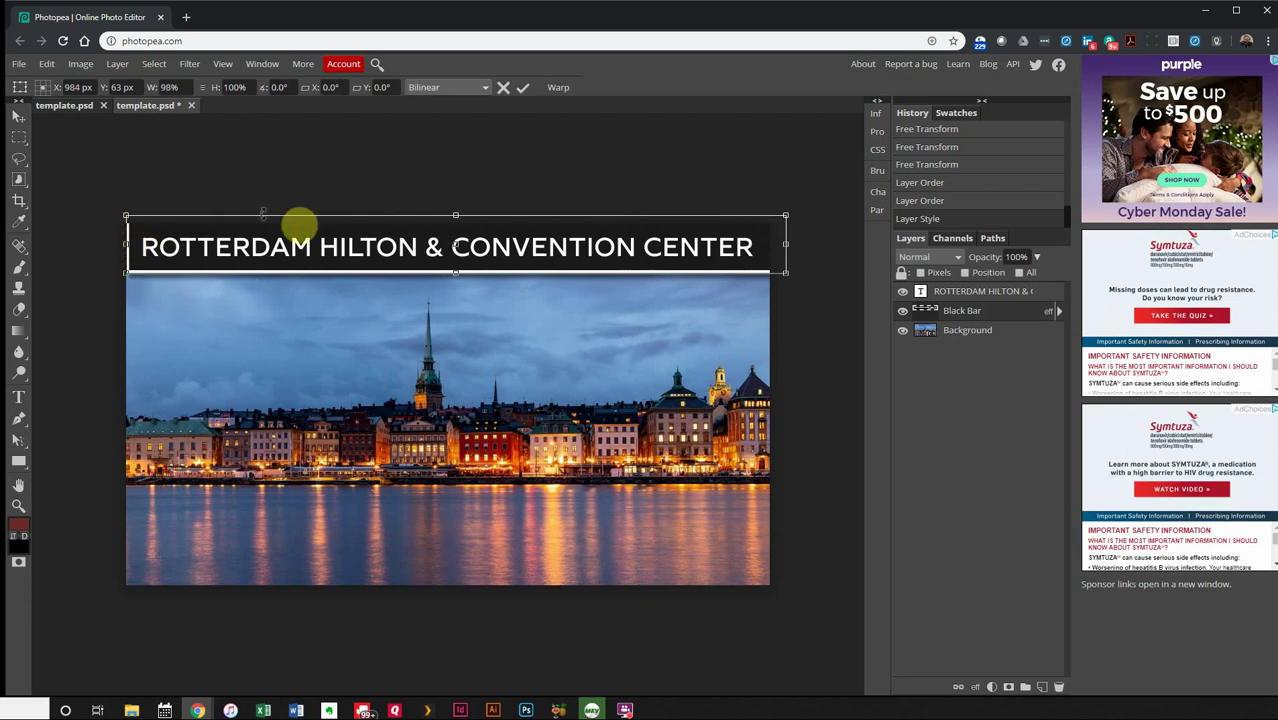
left_click_drag(121, 243, 112, 243)
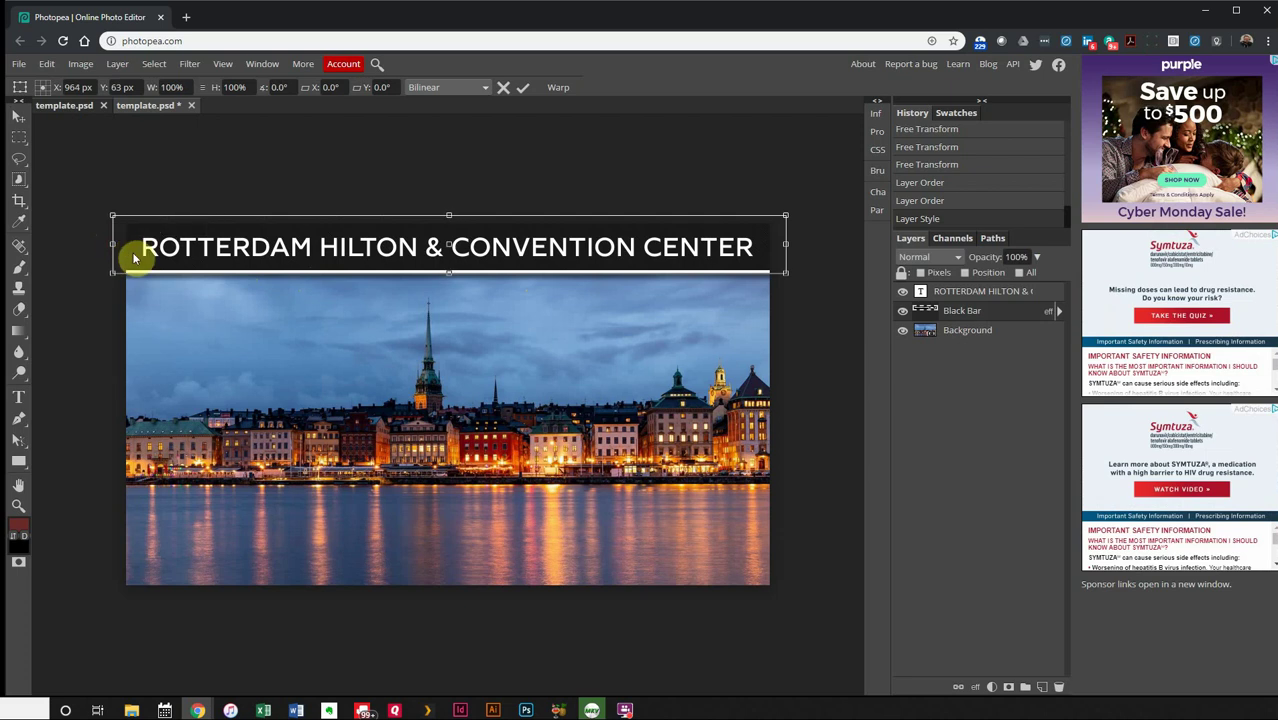
key("Return")
- Try shifting the Background photo down and then diagonally down to the right, undoing each move
left_click(216, 200)
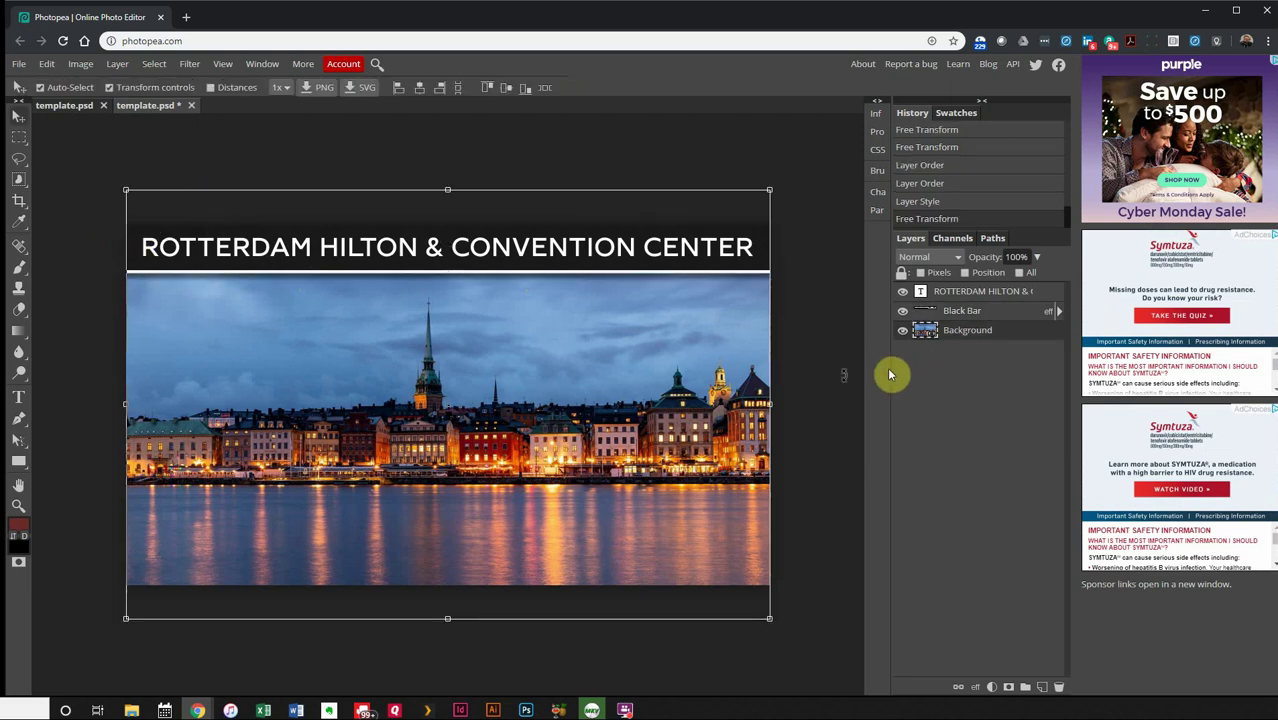
key("ctrl+t")
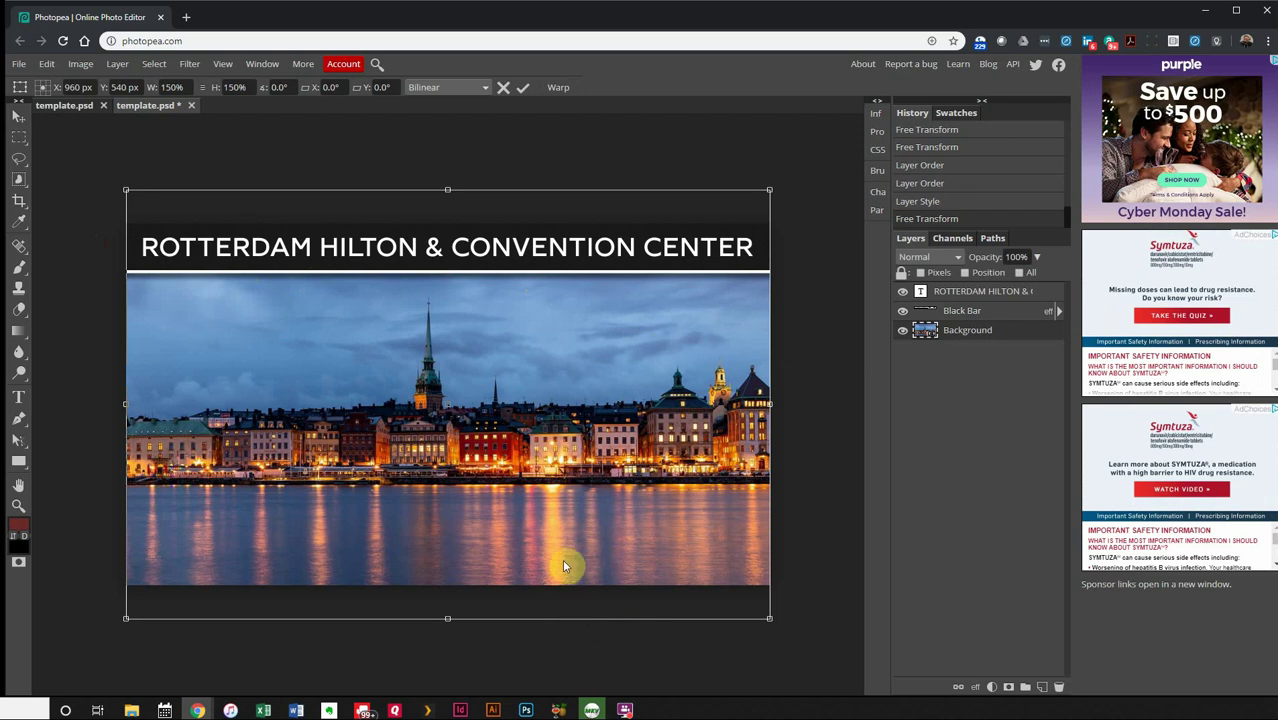
left_click_drag(559, 532, 555, 551)
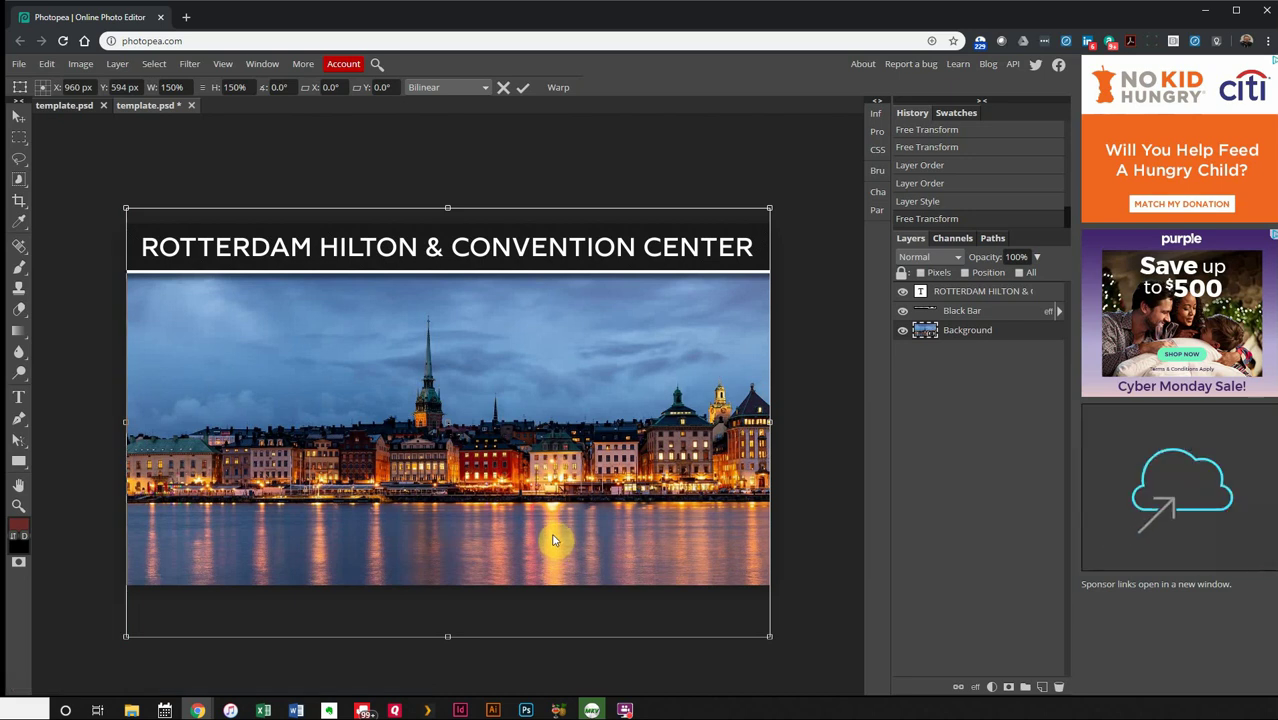
key("Return")
key("ctrl+z")
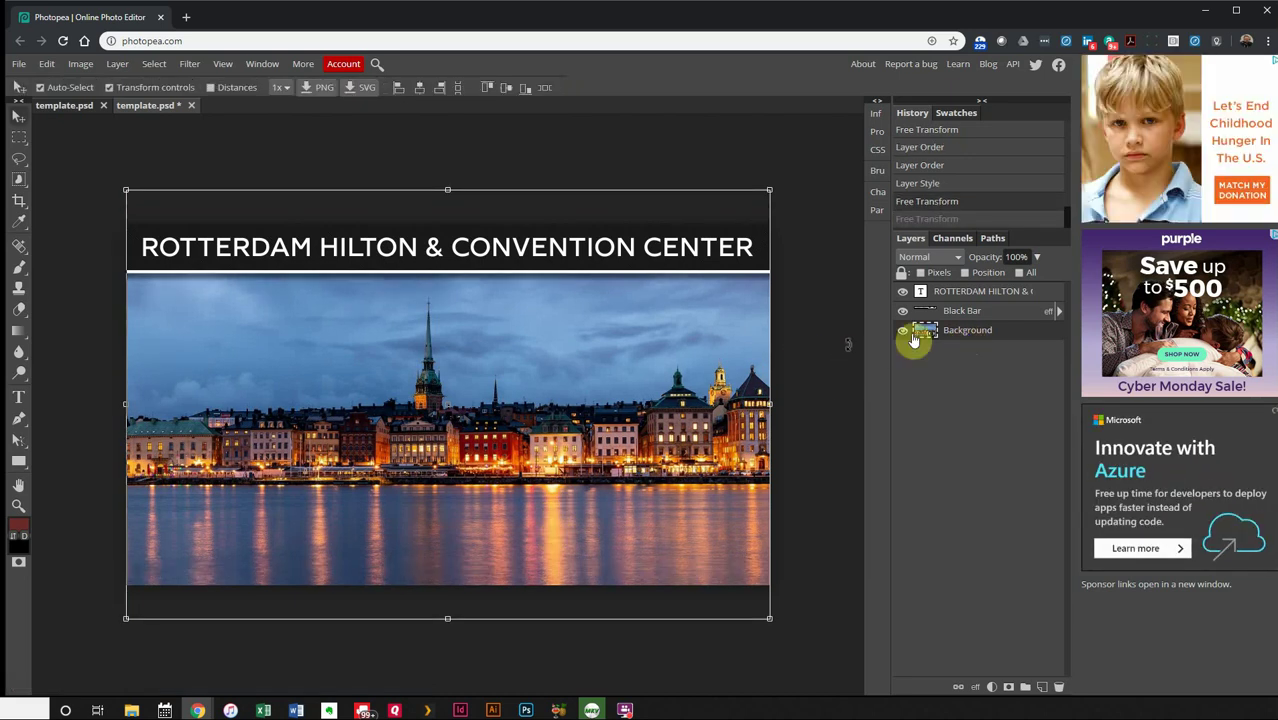
double_click(963, 333)
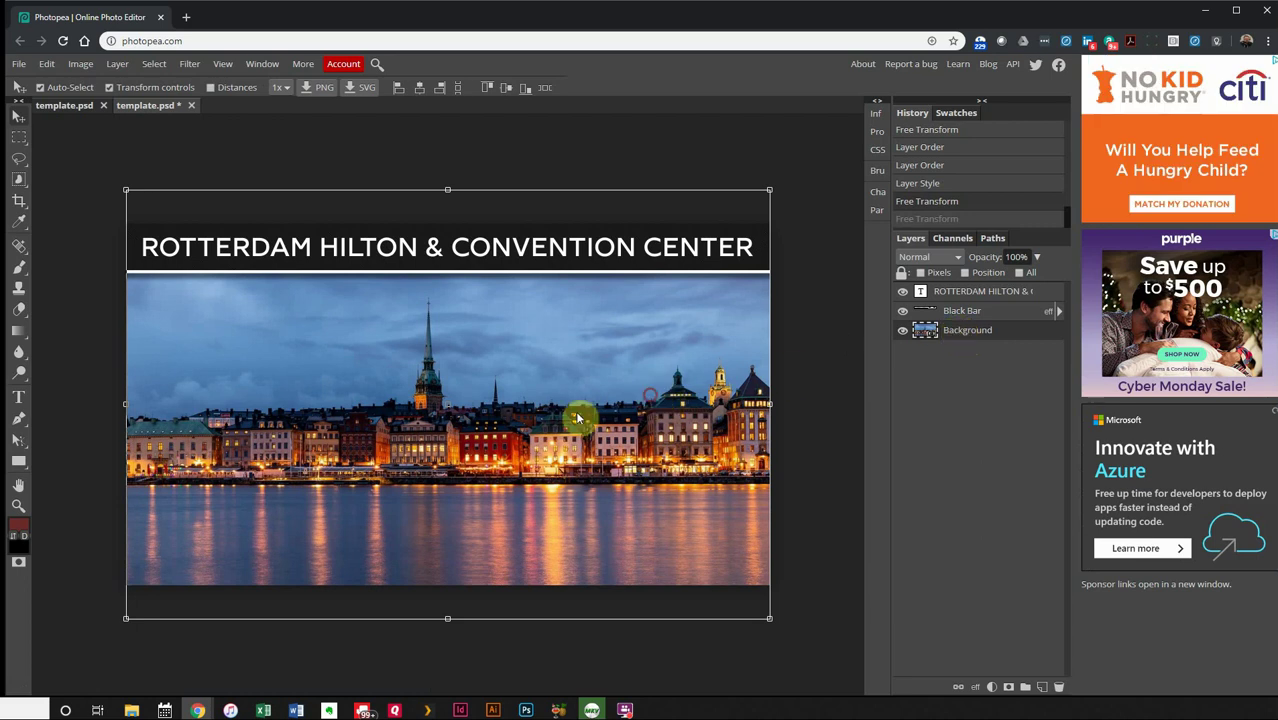
left_click_drag(579, 417, 746, 474)
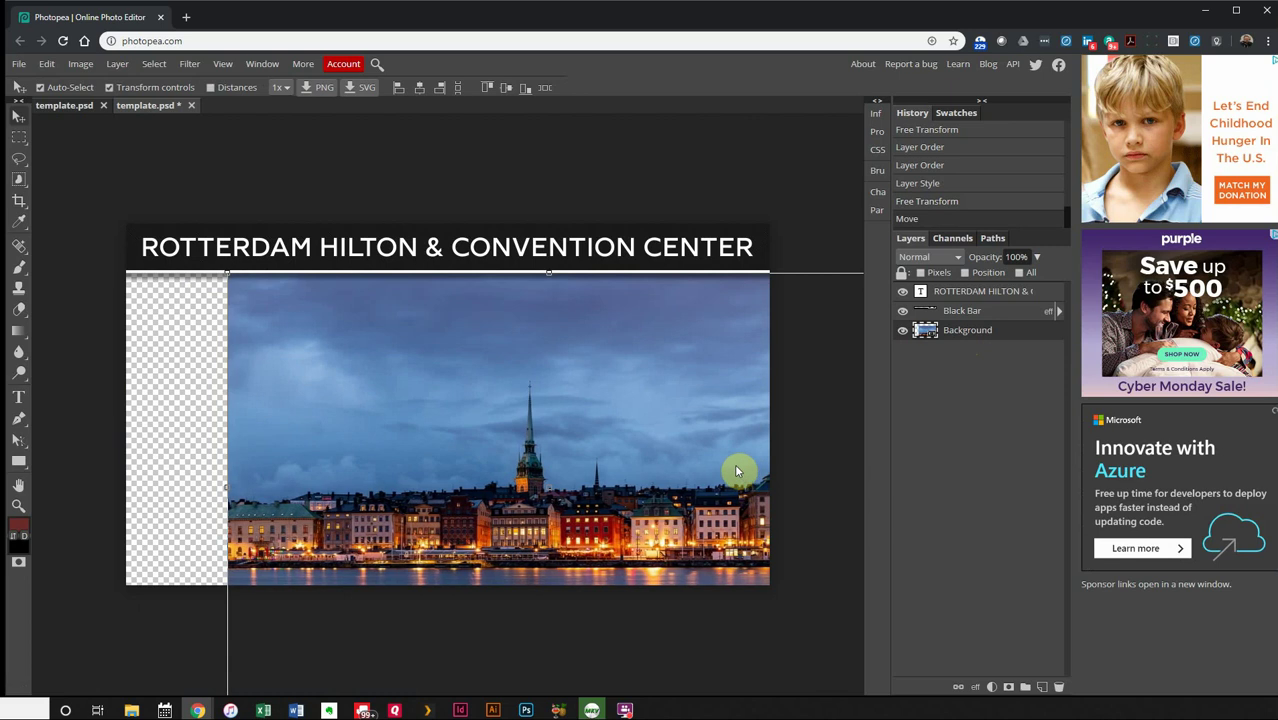
key("ctrl+z")
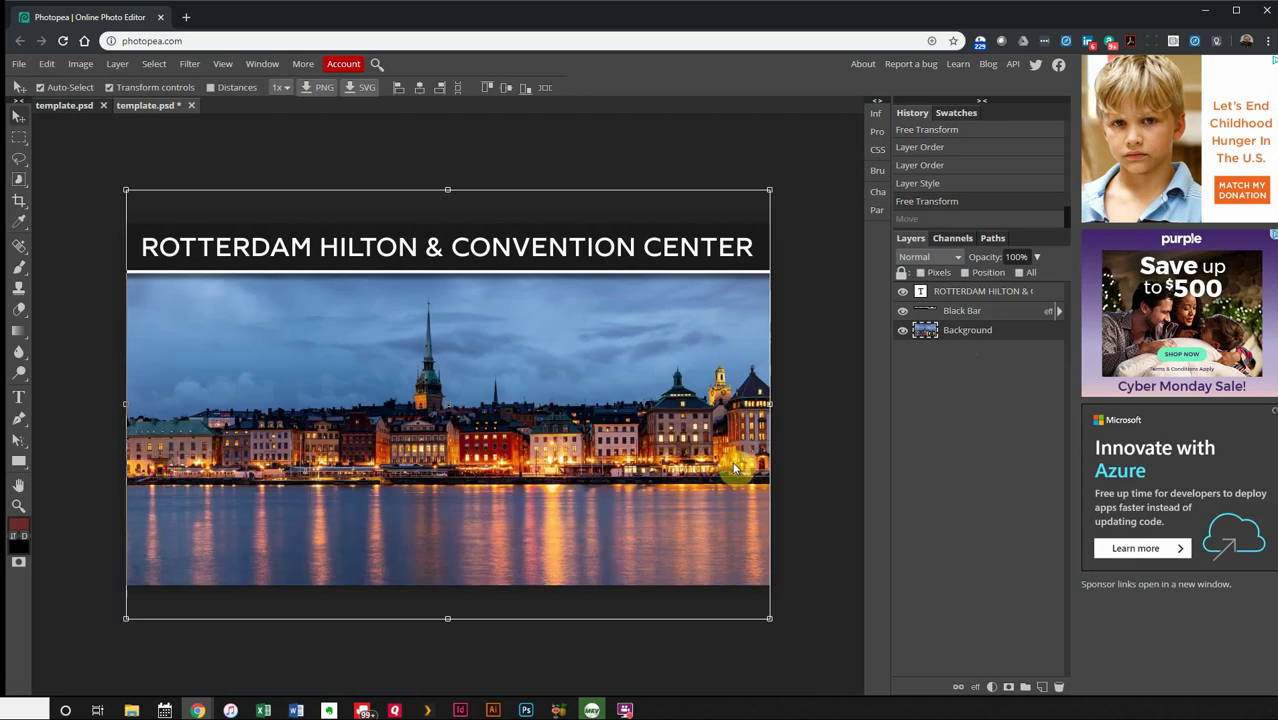
- Lock all attributes of the Background layer, check the lock on the canvas, and deselect the layer
left_click(1020, 273)
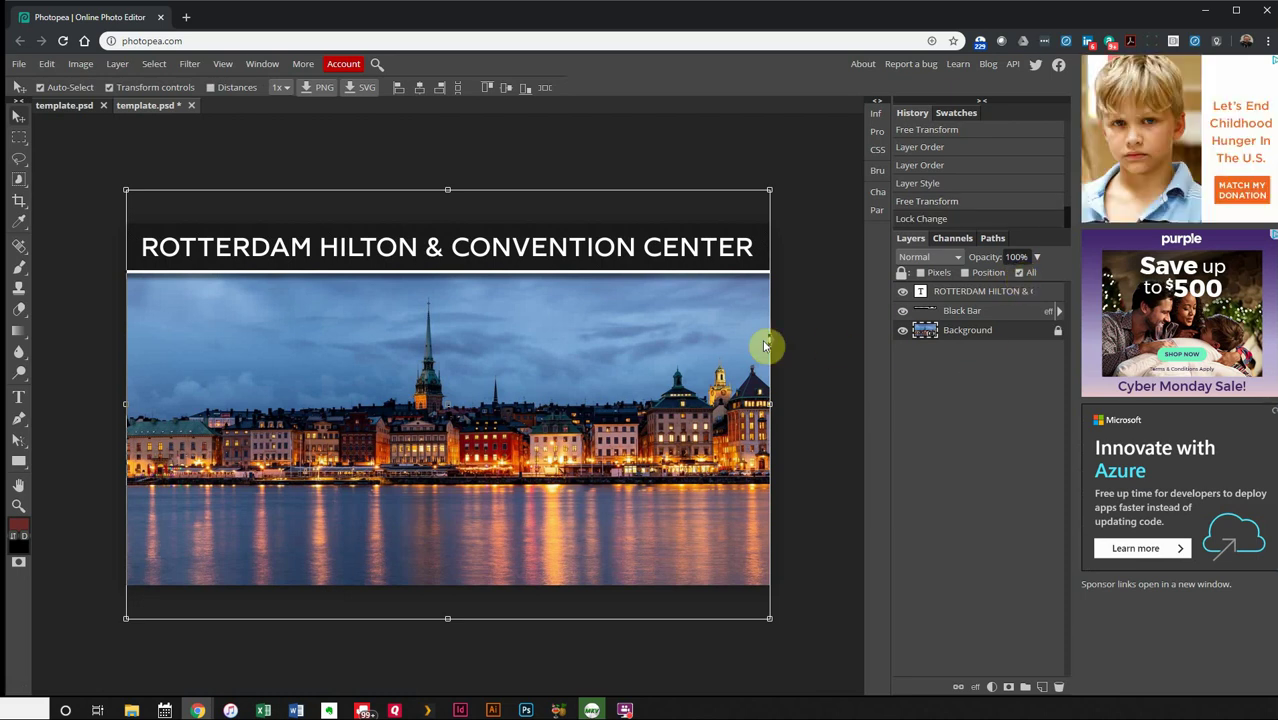
left_click(713, 348)
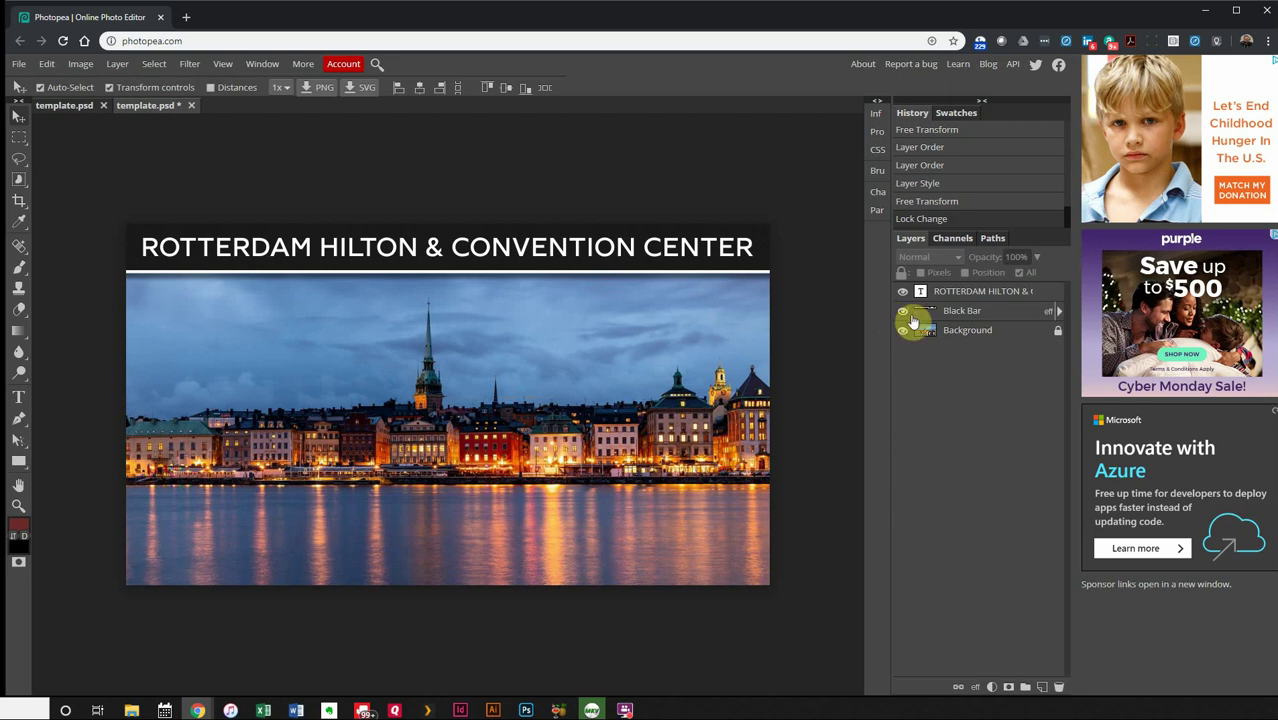
left_click(962, 332)
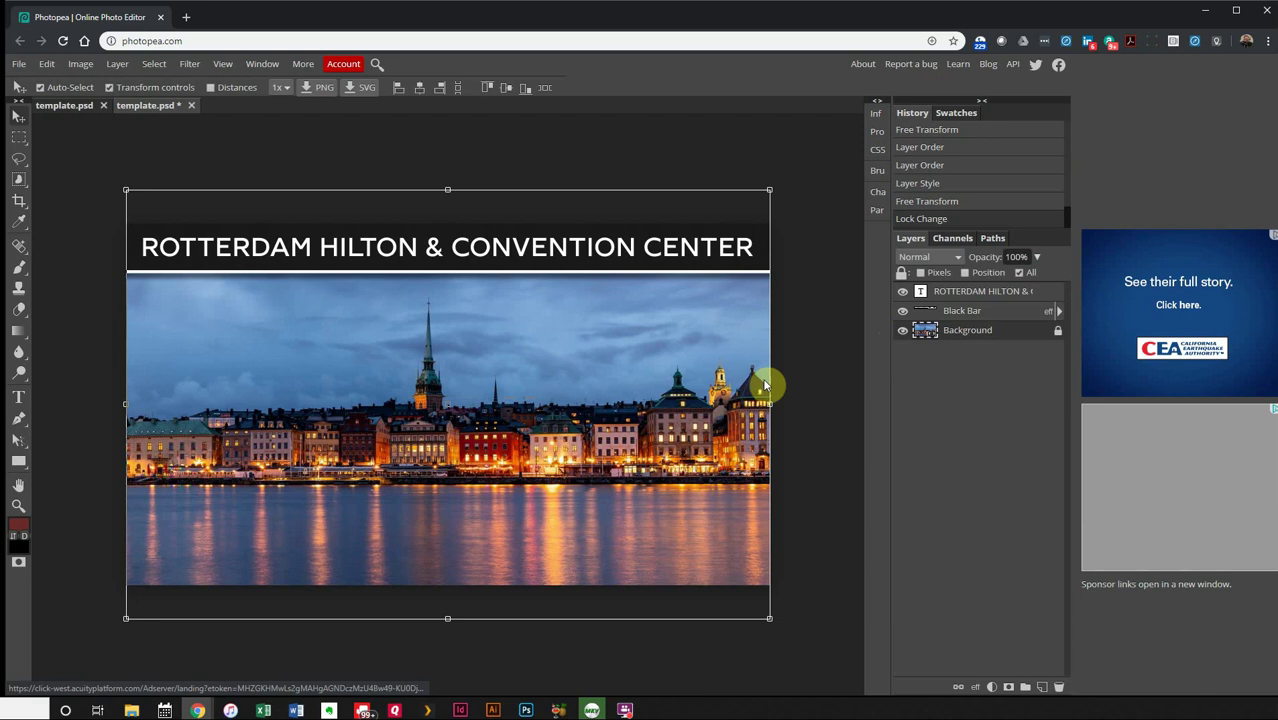
left_click(827, 365)
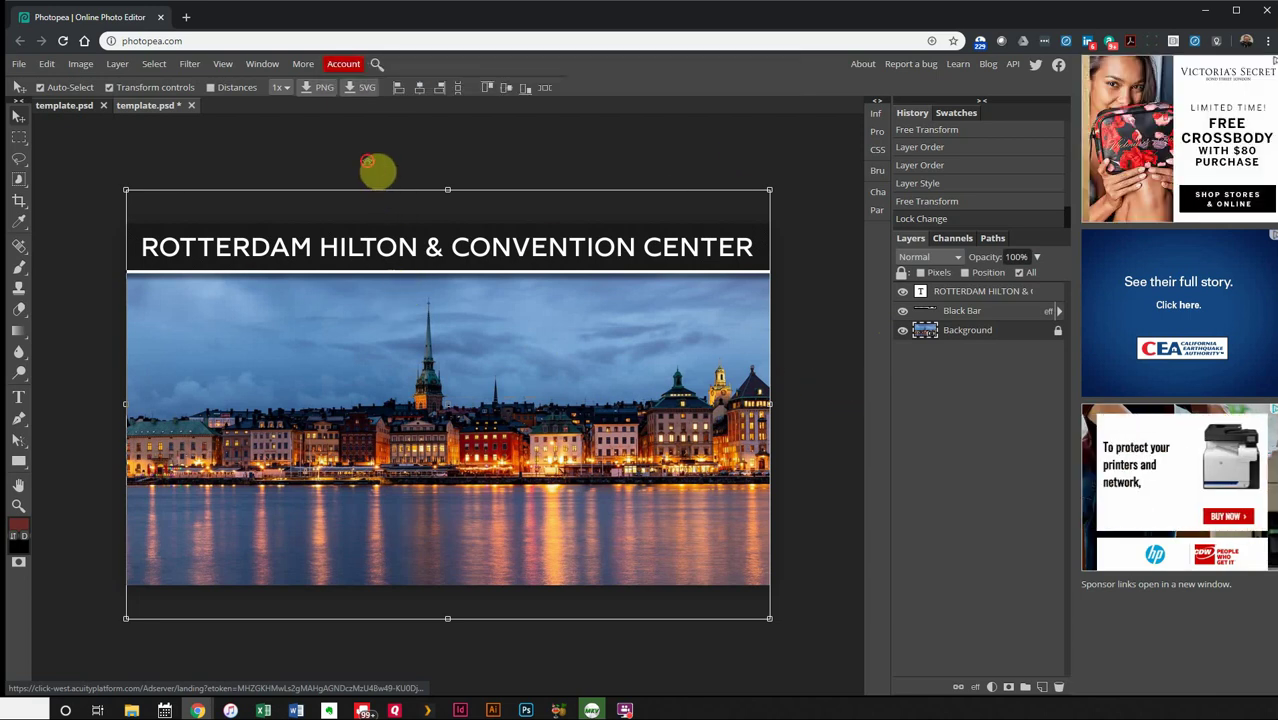
left_click(380, 171)
left_click(688, 462)
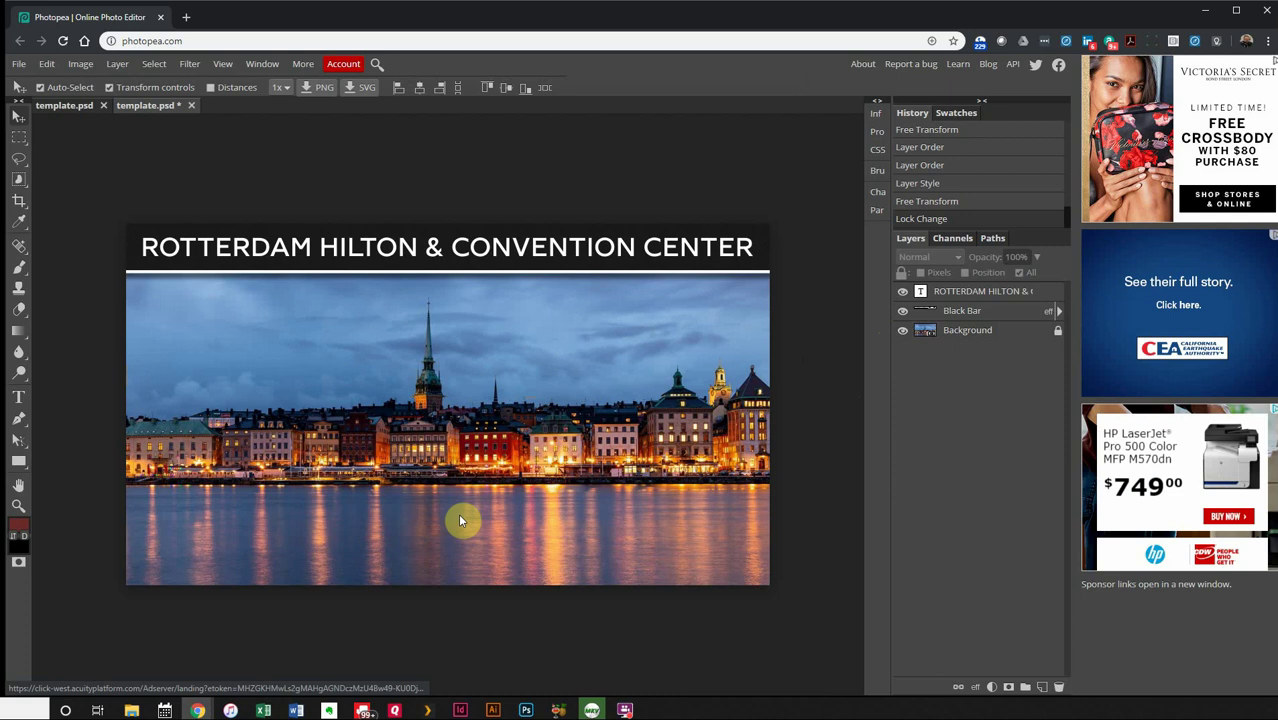
- Draw a white-filled rectangle over the photo below the header bar, leaving a narrow margin on every side
left_click_drag(18, 461, 46, 460)
left_click(113, 89)
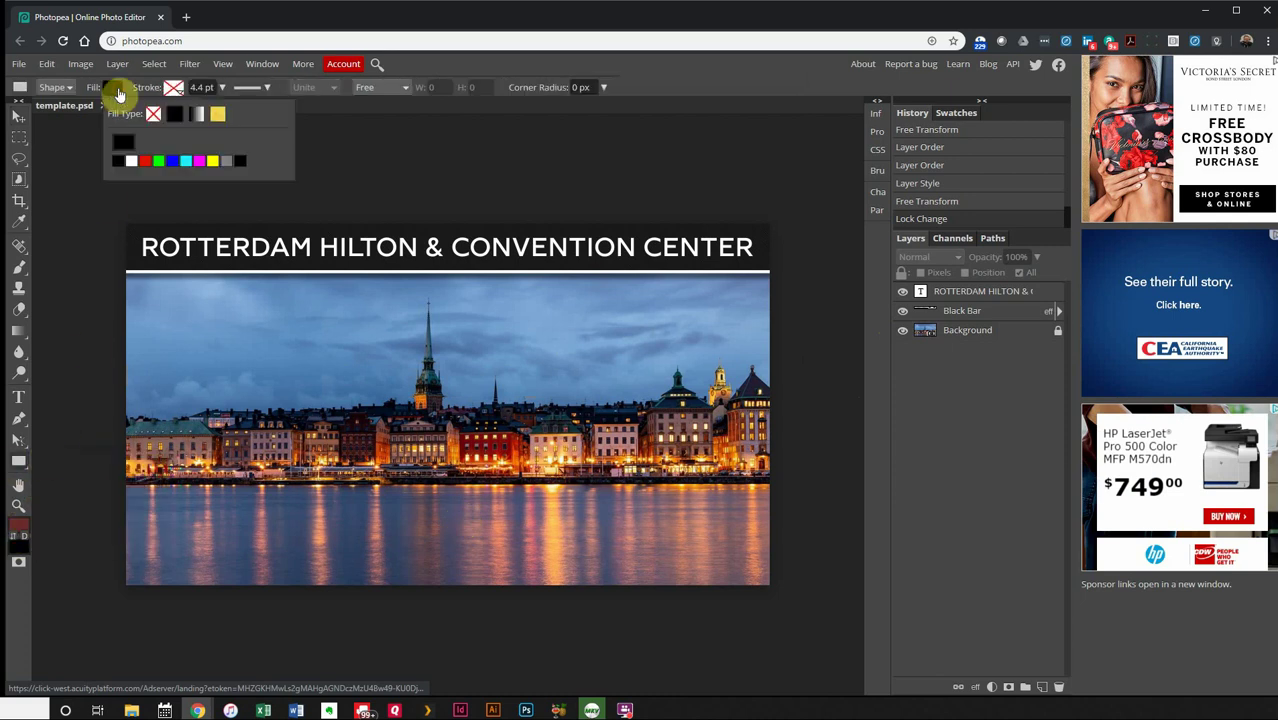
left_click(133, 162)
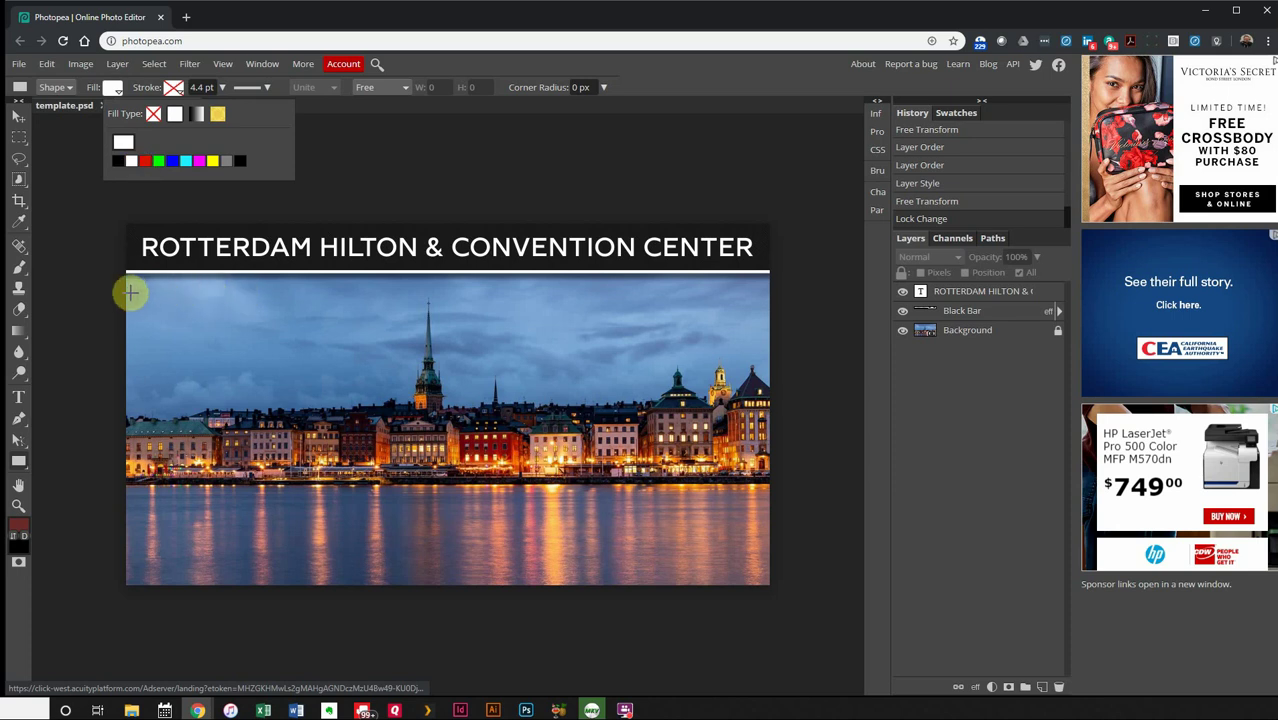
left_click_drag(136, 286, 755, 571)
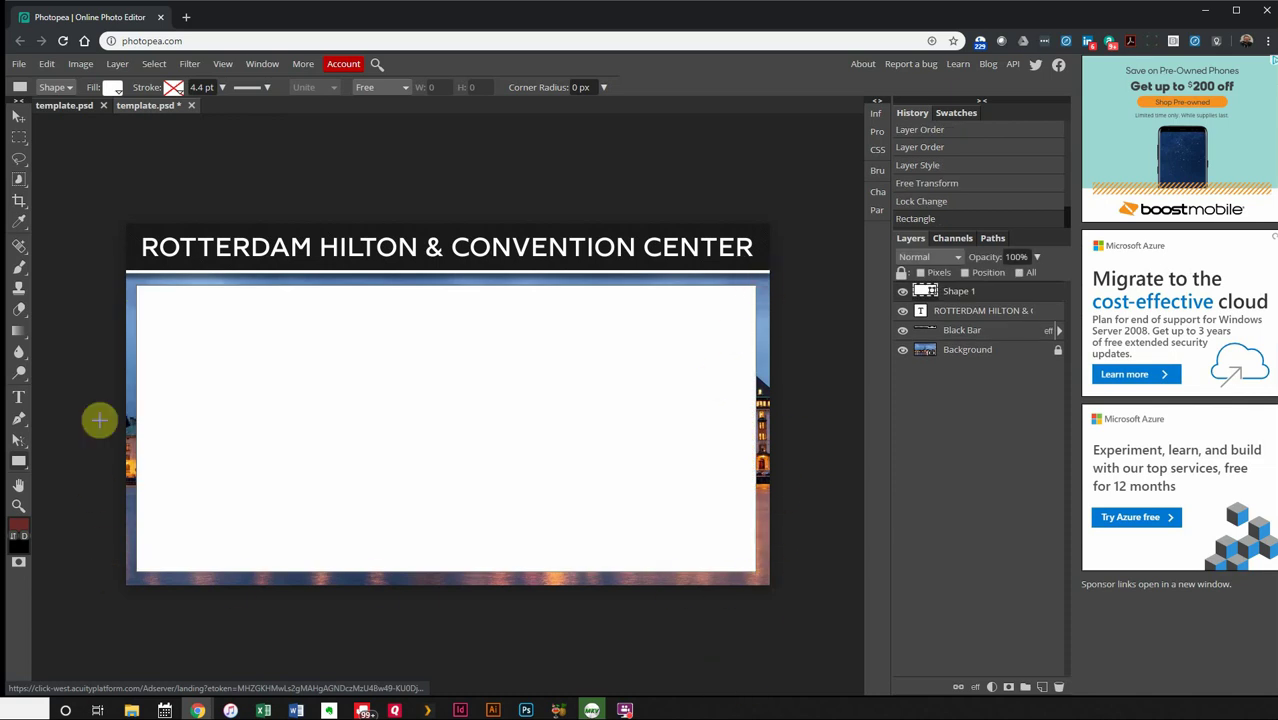
- Nudge the white rectangle with the Move tool to even out its side margins, and keep it selected
left_click(14, 118)
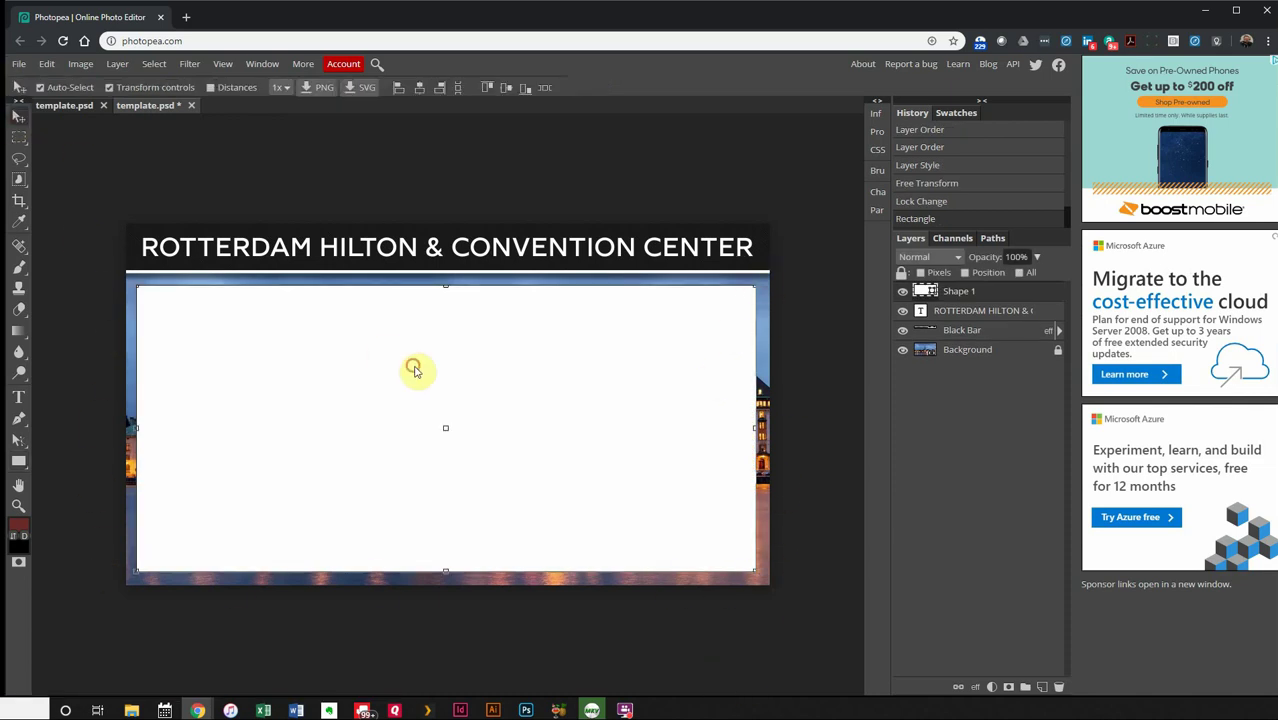
left_click_drag(414, 365, 418, 372)
left_click(496, 160)
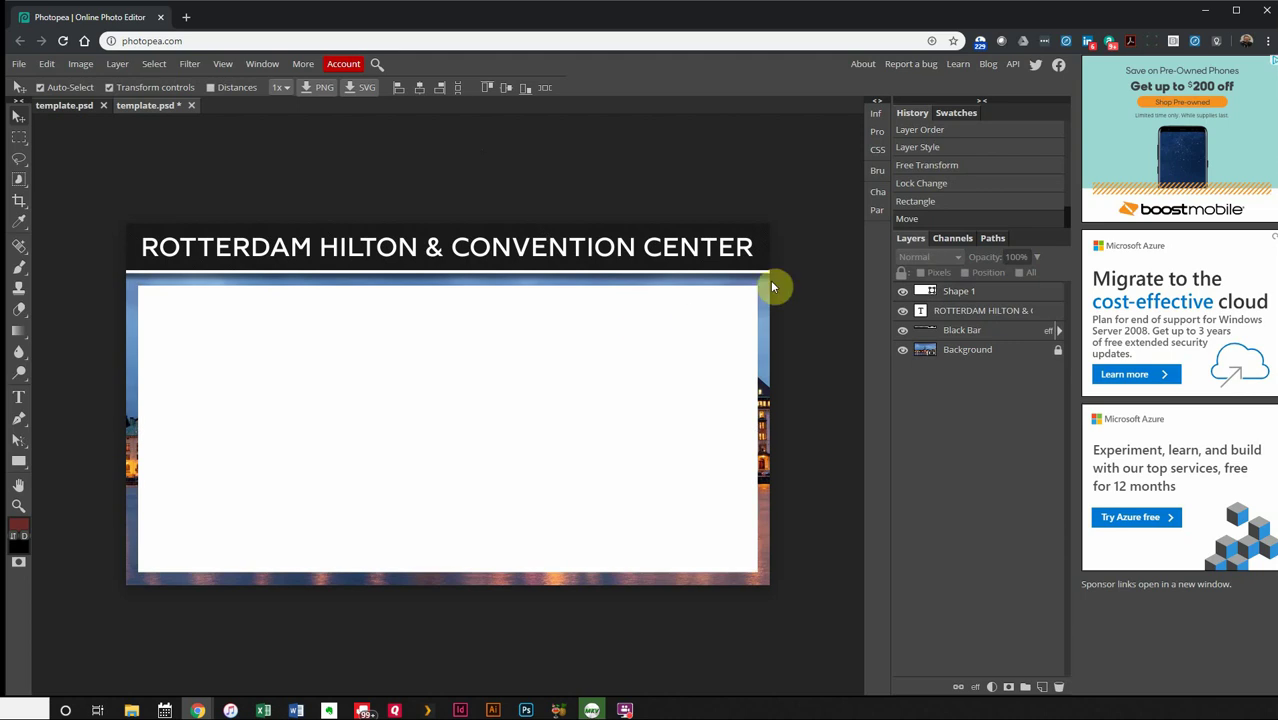
left_click(226, 414)
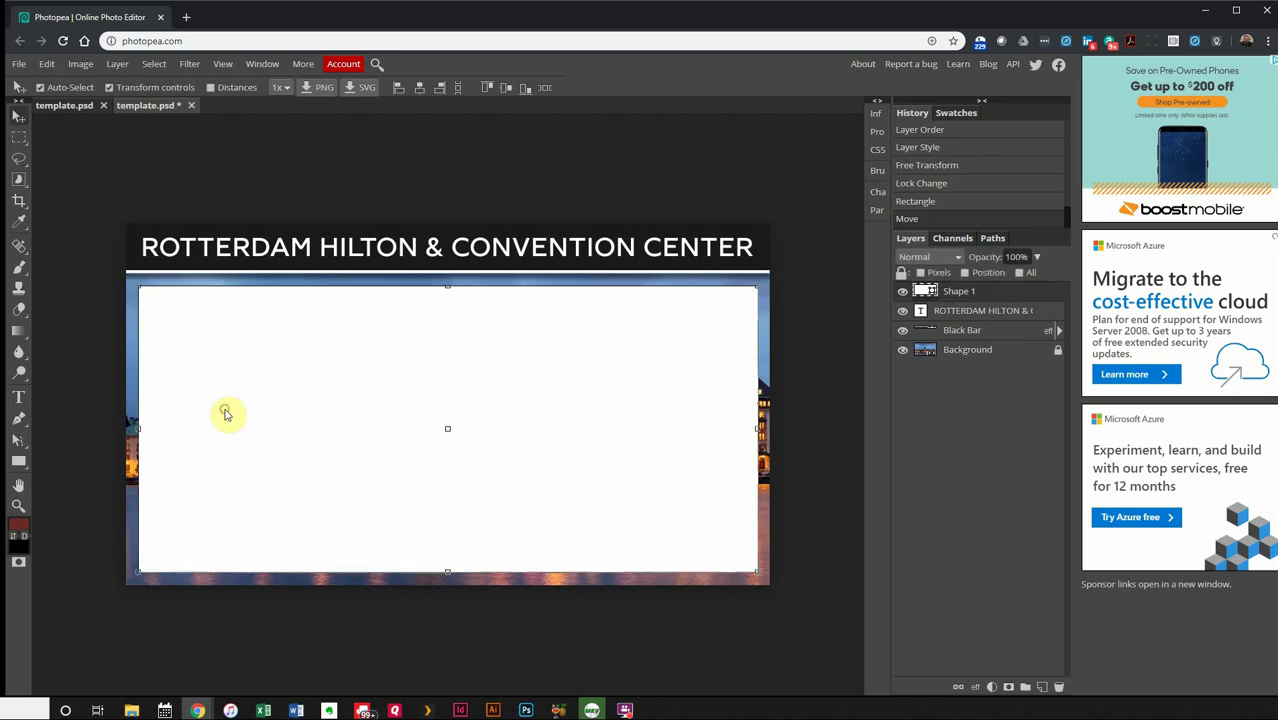
- Rename the white rectangle's layer as White Background and set its opacity to 50%
double_click(957, 292)
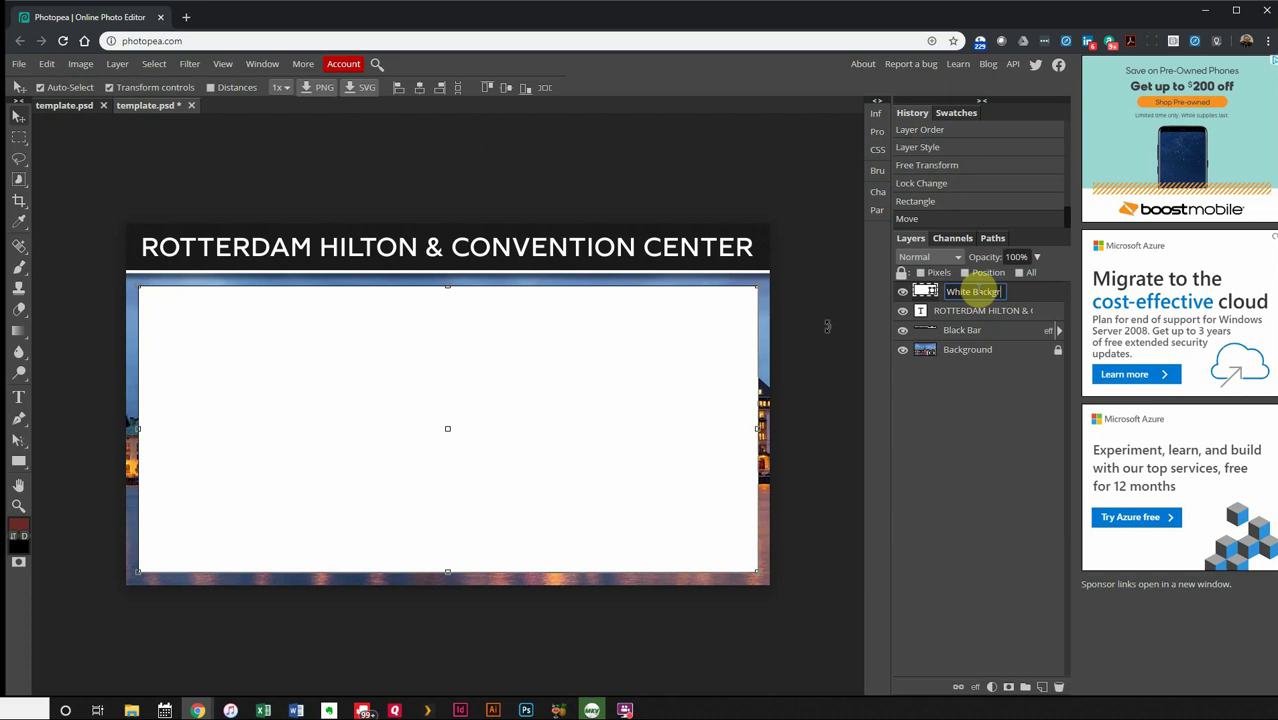
type("White Background")
left_click(976, 425)
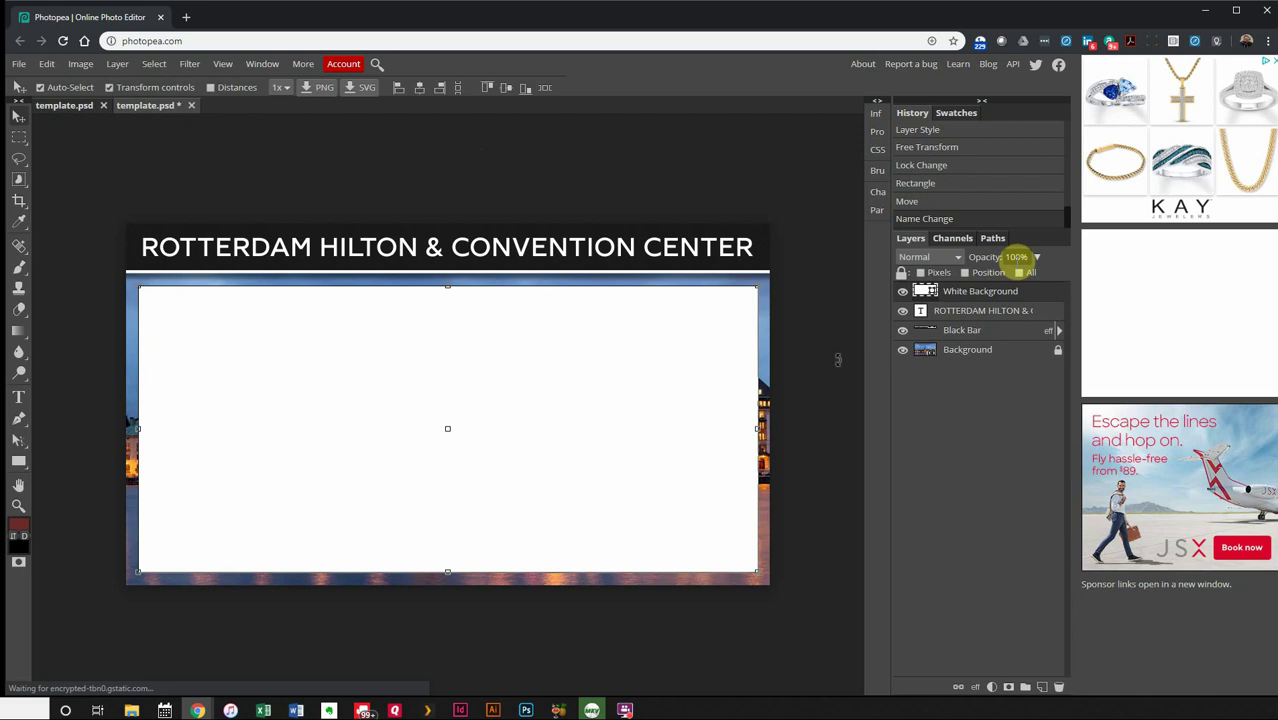
left_click_drag(1020, 256, 990, 252)
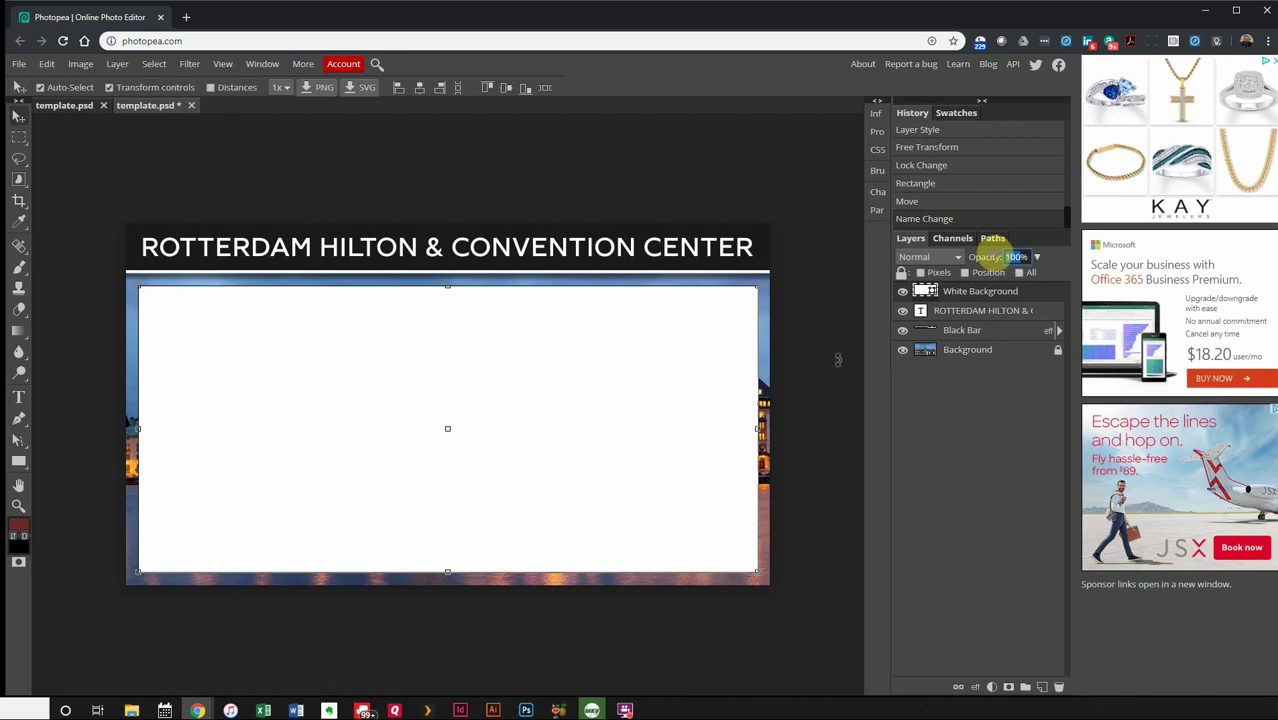
key("Return")
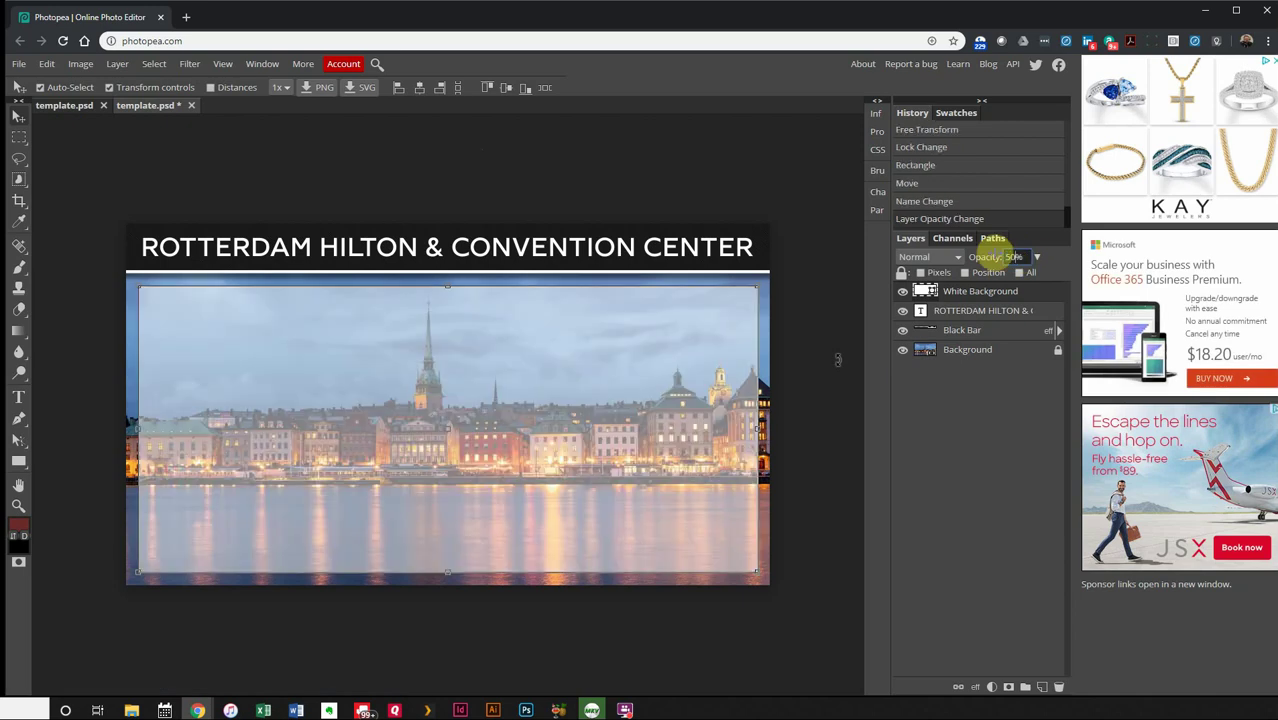
- Add a black 11 px stroke to the White Background layer through its layer style settings
left_click(629, 189)
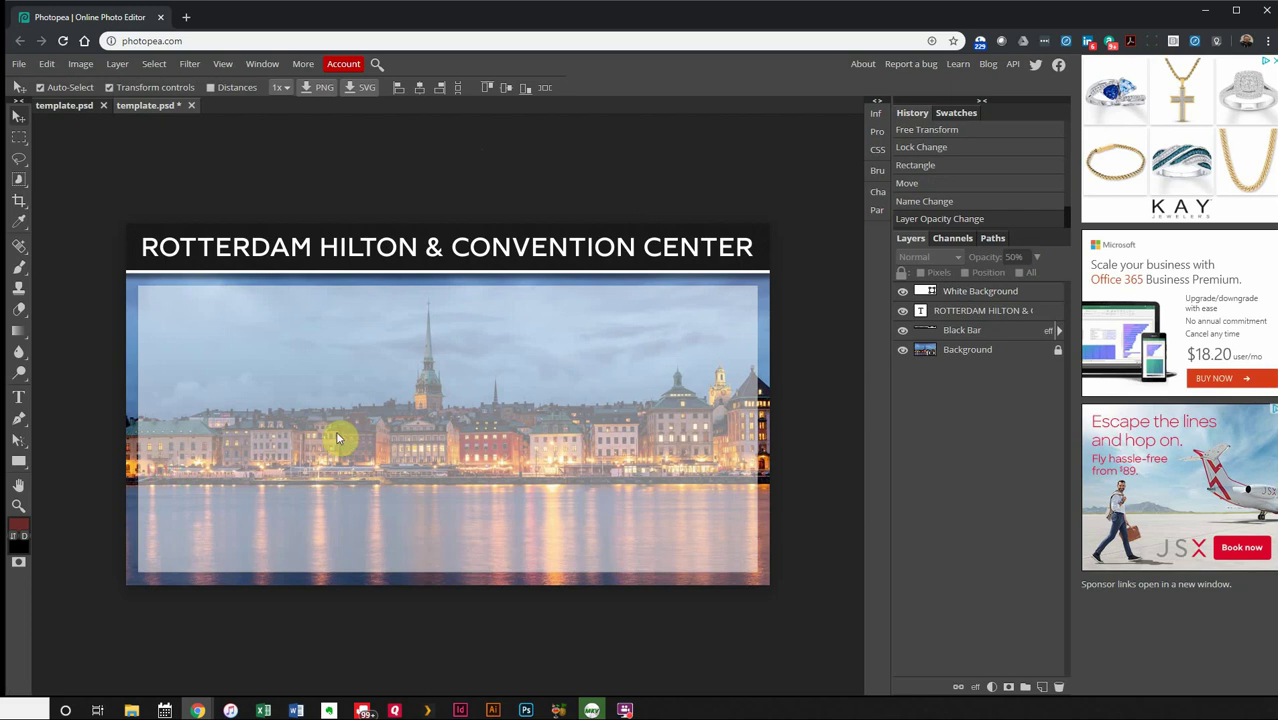
left_click(965, 293)
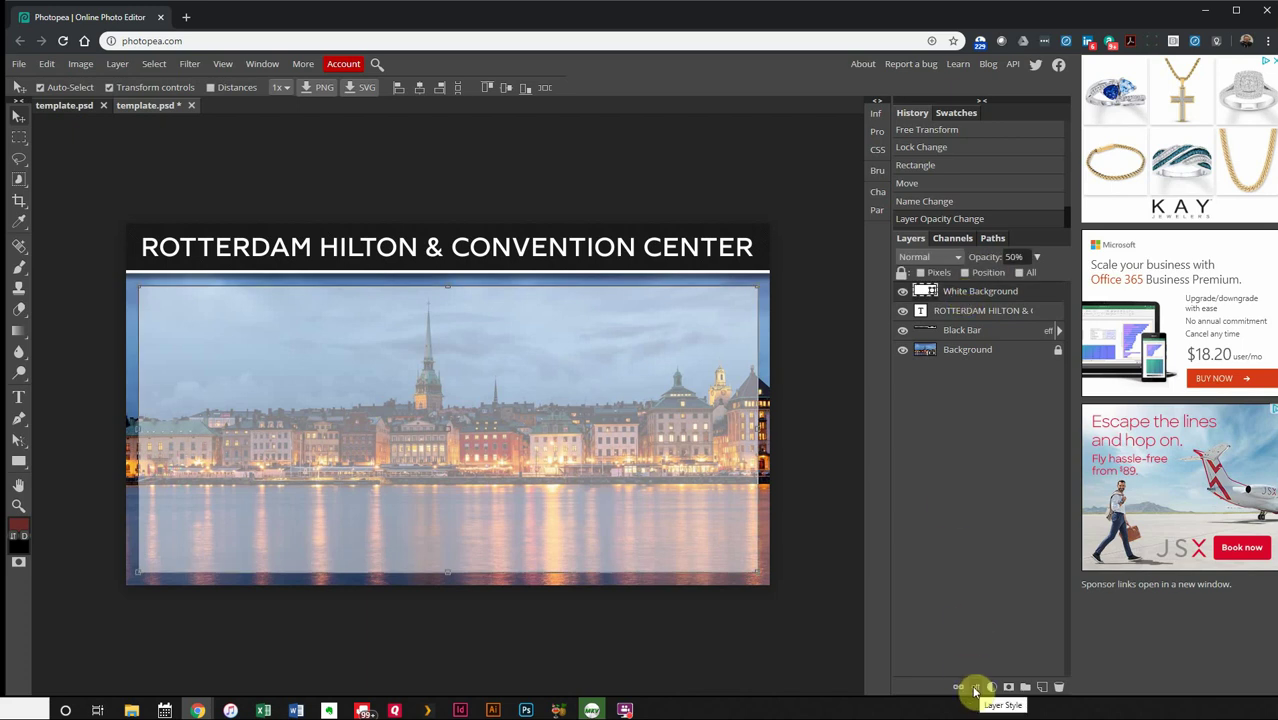
left_click(976, 690)
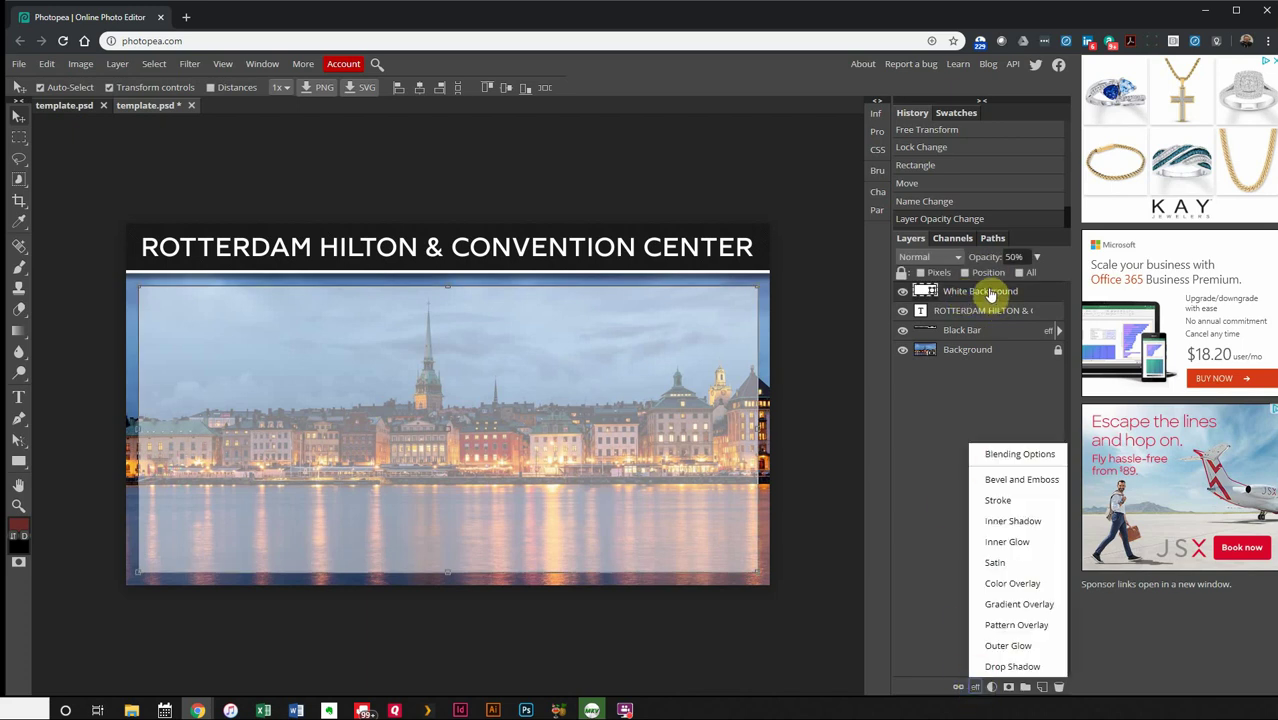
left_click(1027, 502)
mouse_move(420, 165)
left_mouse_down()
mouse_move(705, 118)
mouse_move(697, 68)
left_mouse_up()
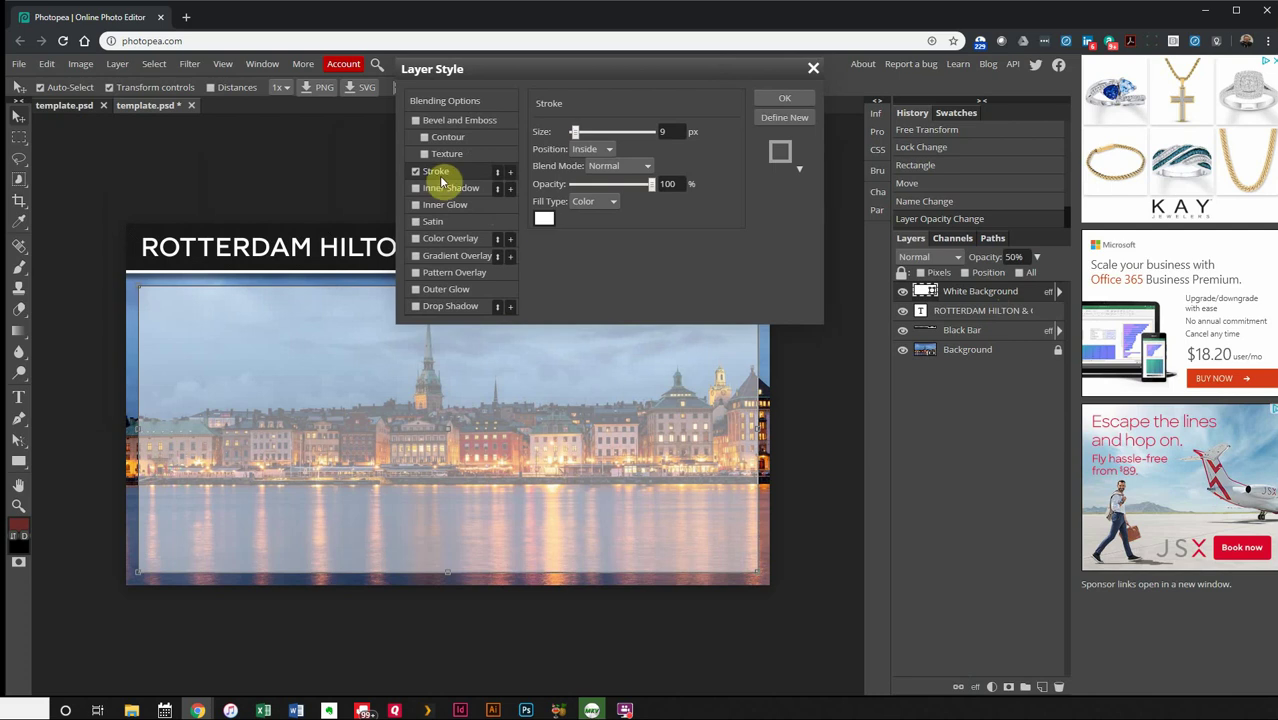
left_click(543, 218)
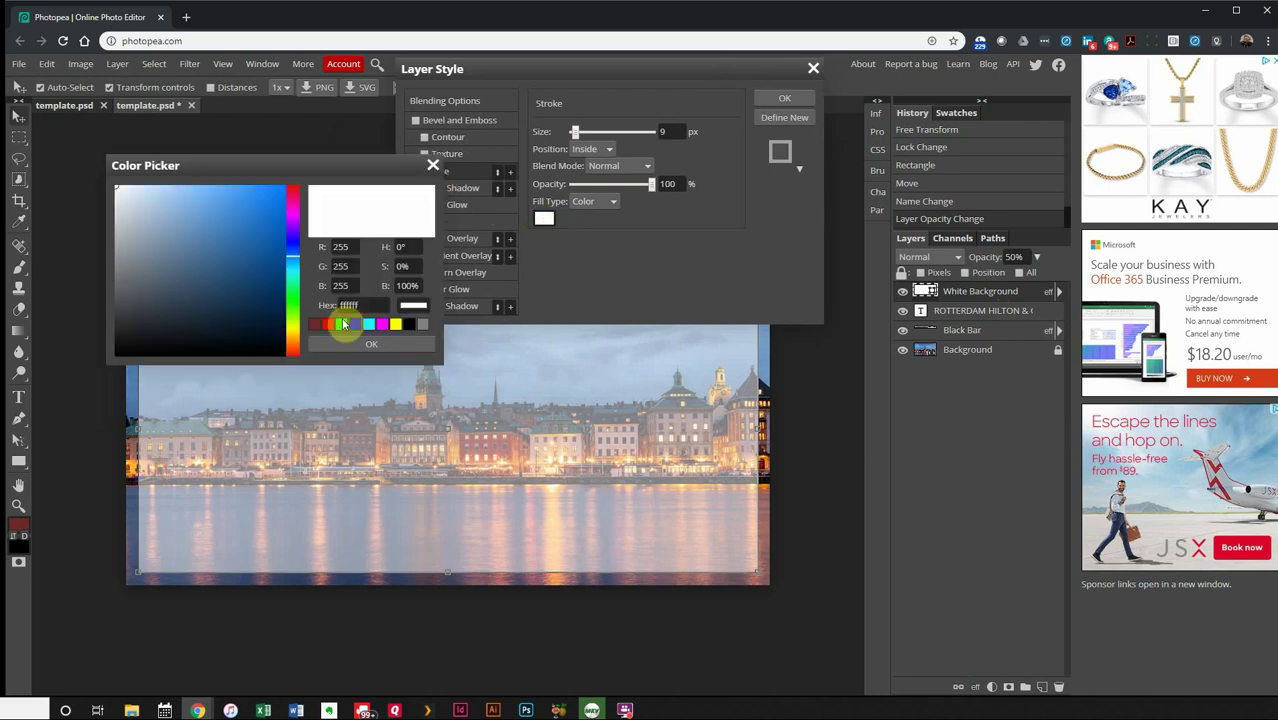
left_click(407, 328)
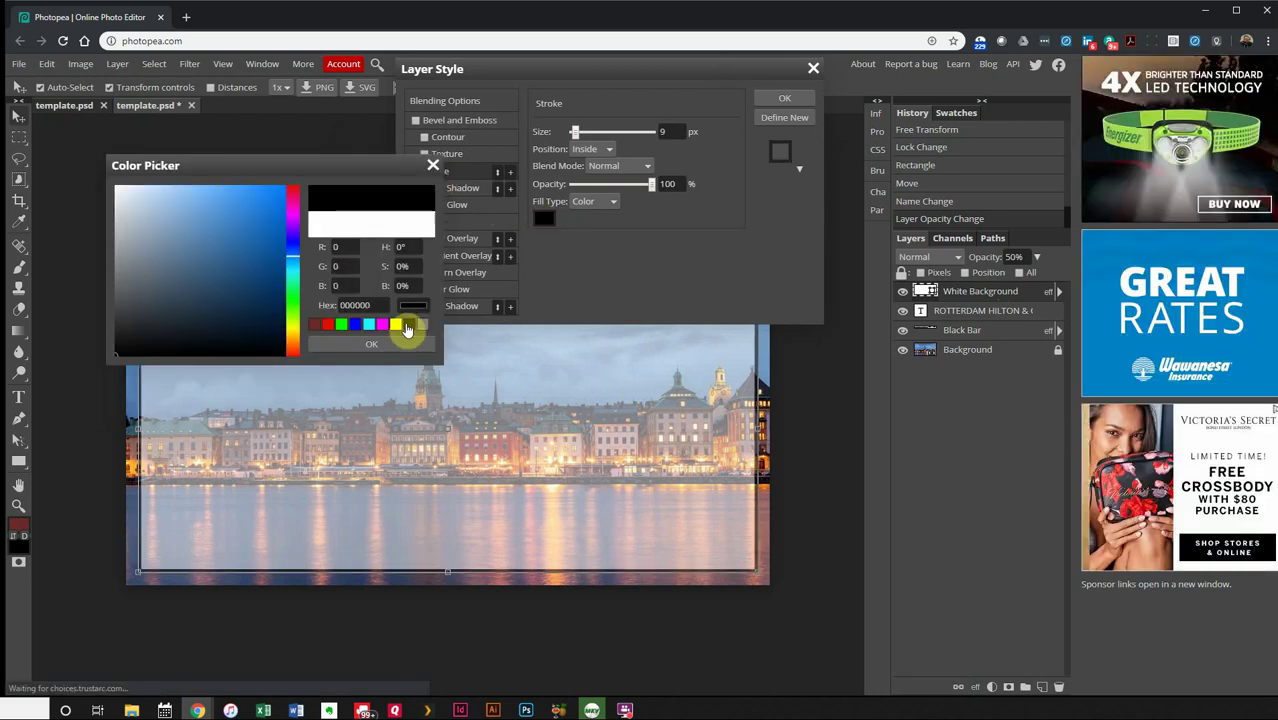
left_click(346, 341)
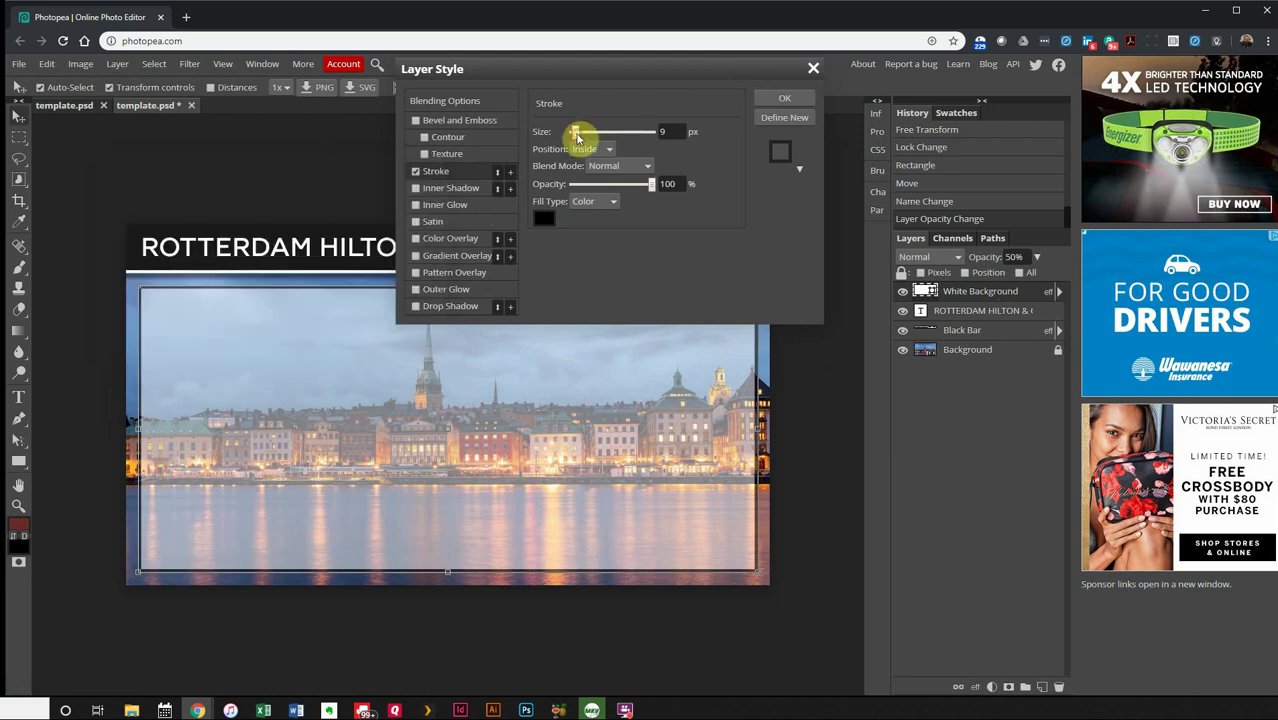
left_click_drag(576, 136, 673, 131)
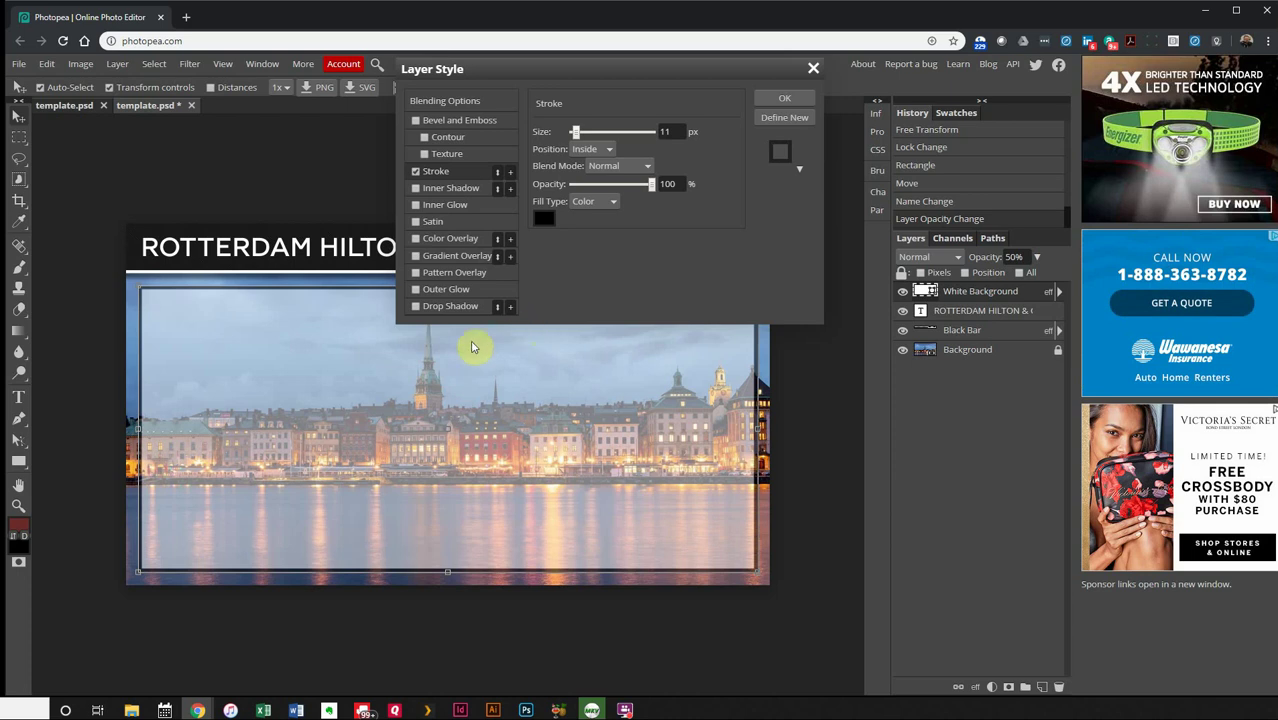
- Compare the Outside and Center positions for the White Background stroke and return it to Inside
left_click(585, 149)
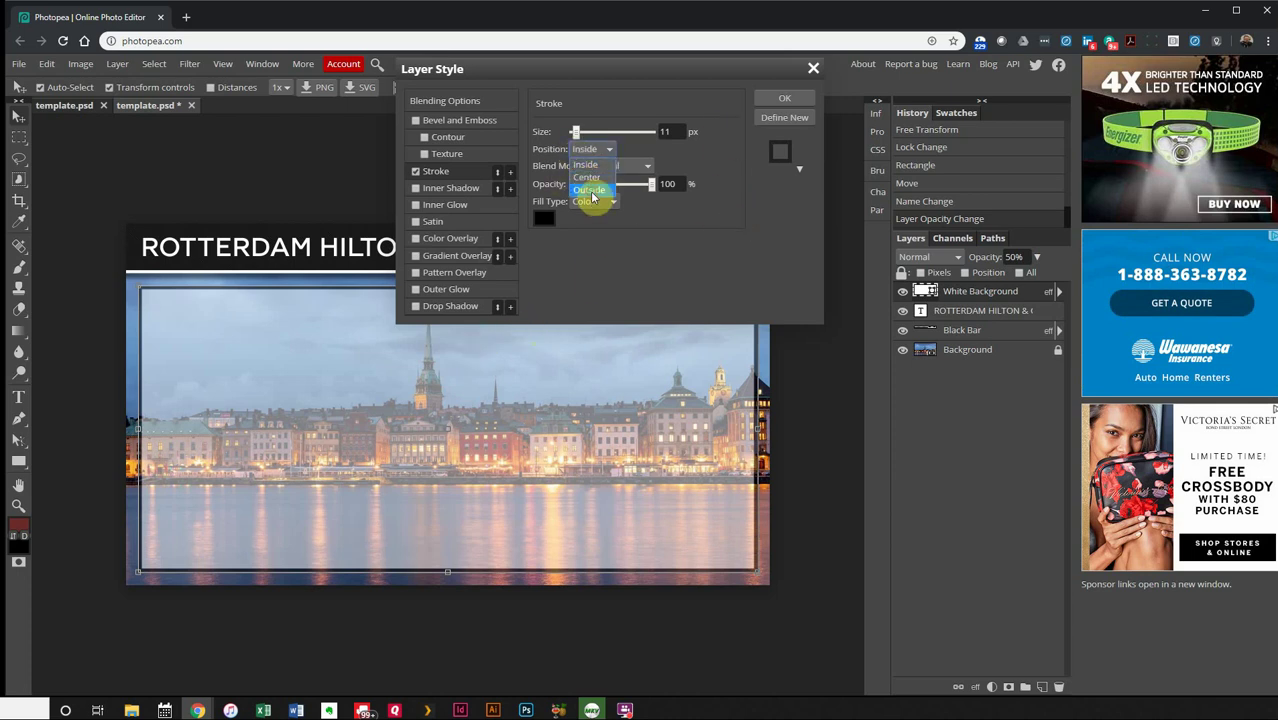
left_click(591, 194)
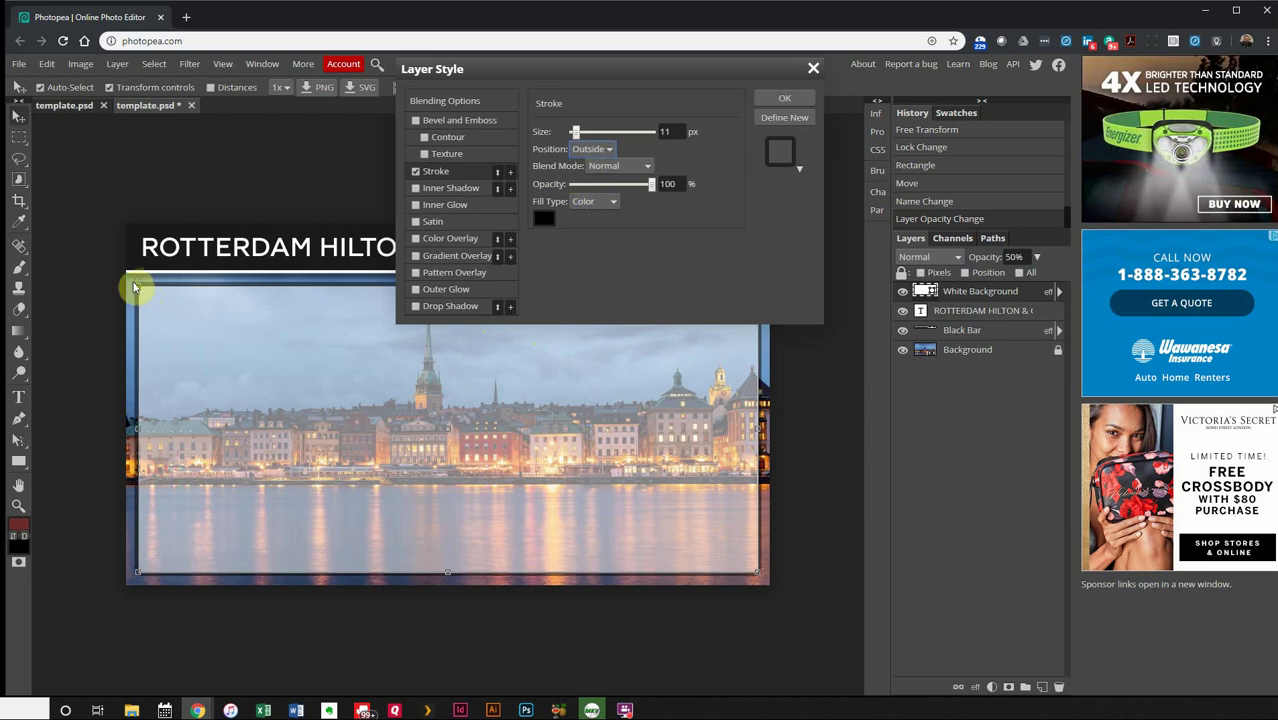
left_click(589, 189)
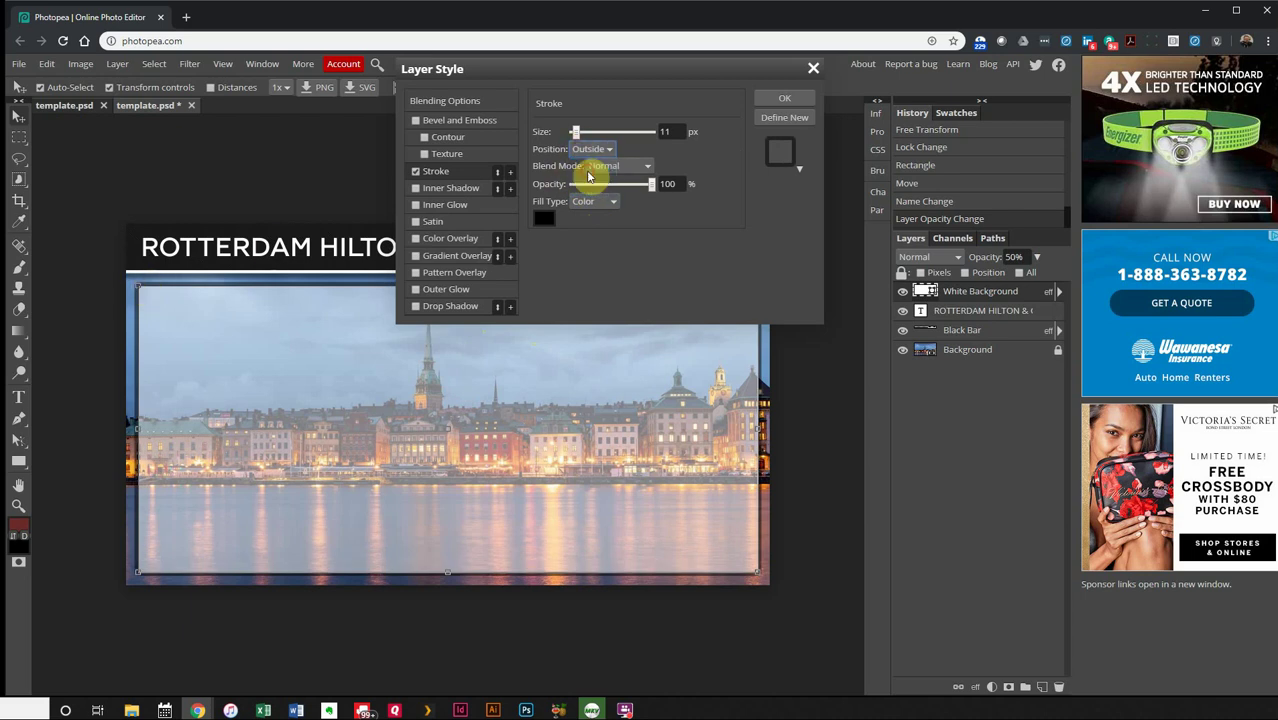
key("Up")
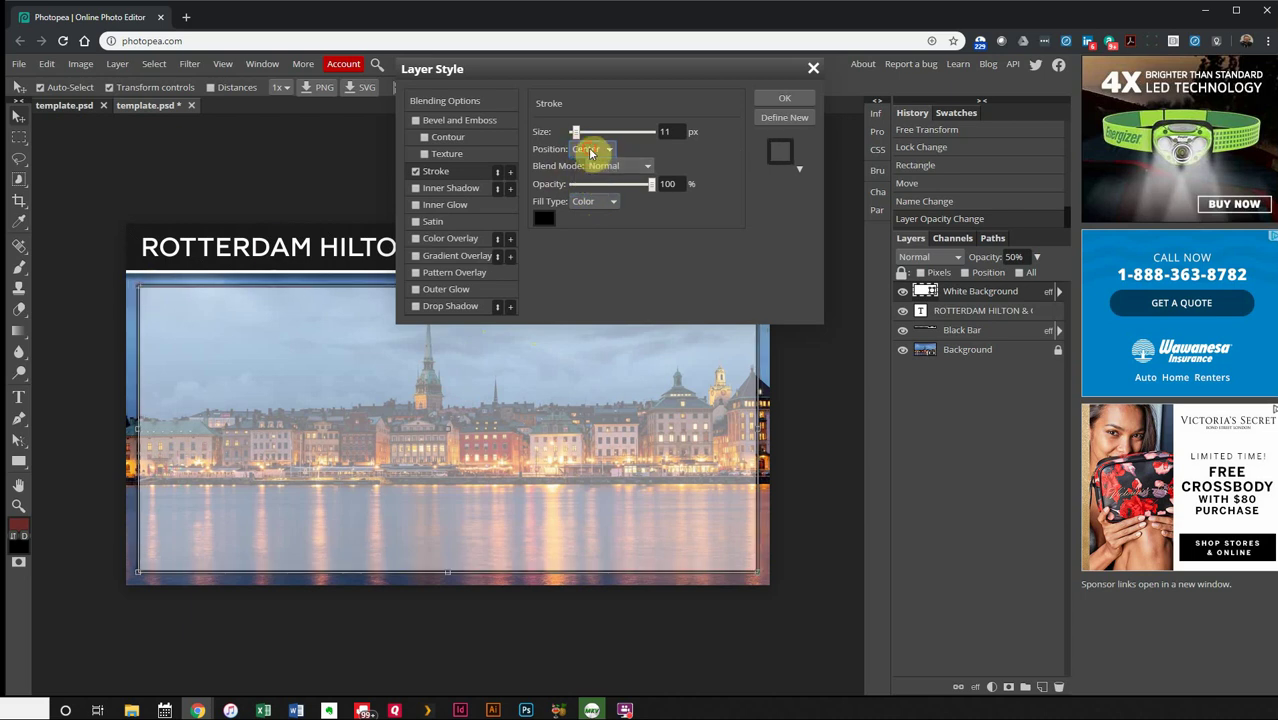
key("Up")
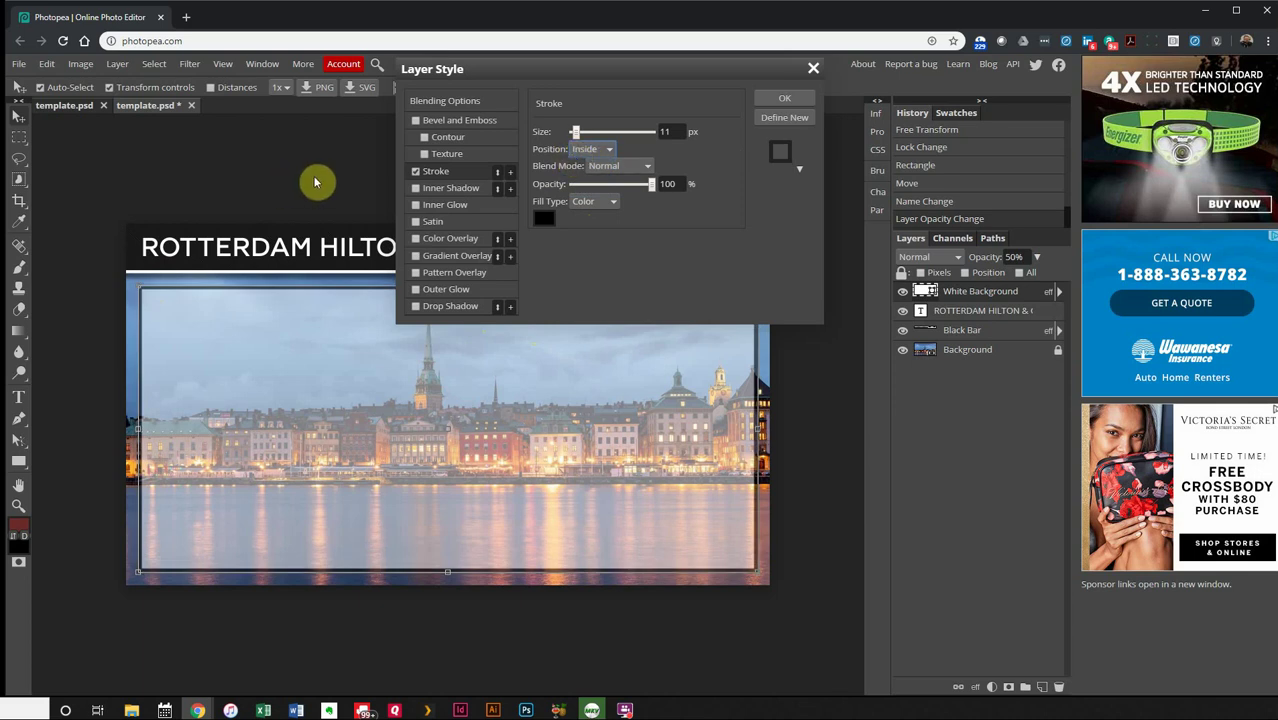
- Add a drop shadow to the White Background layer, set the layer's opacity to 50%, and leave it deselected
left_click(416, 307)
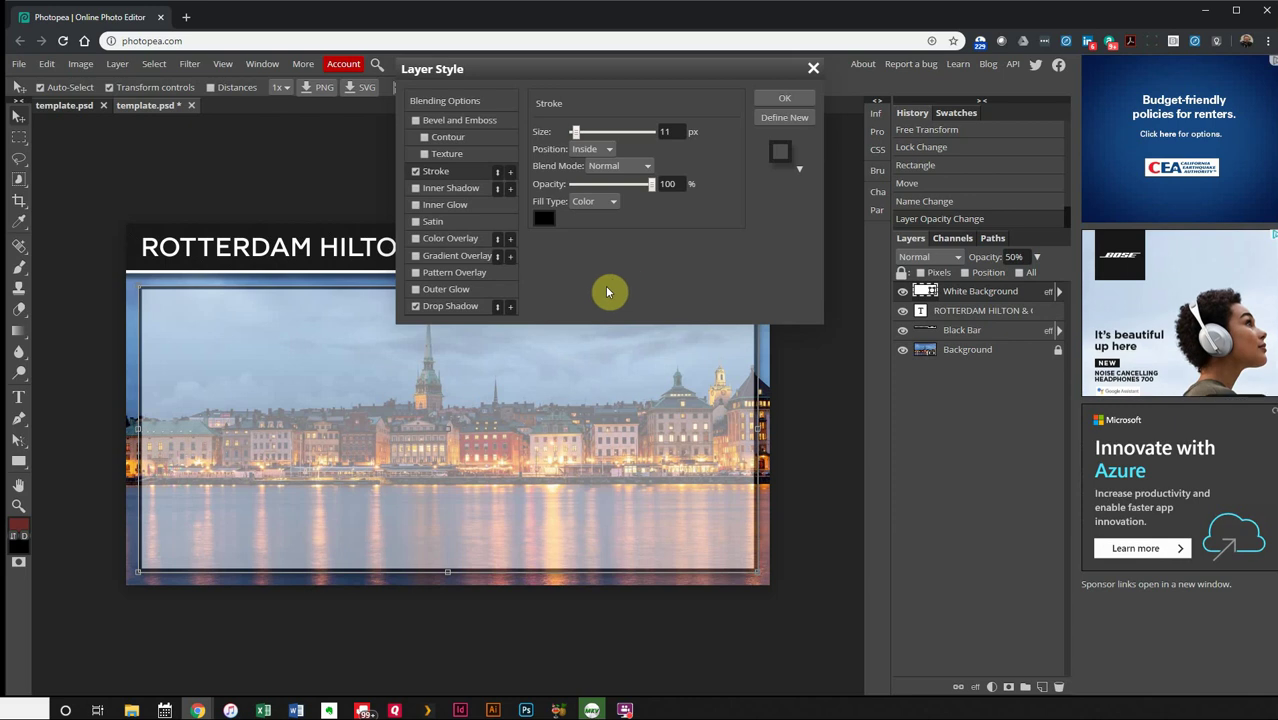
left_click(781, 97)
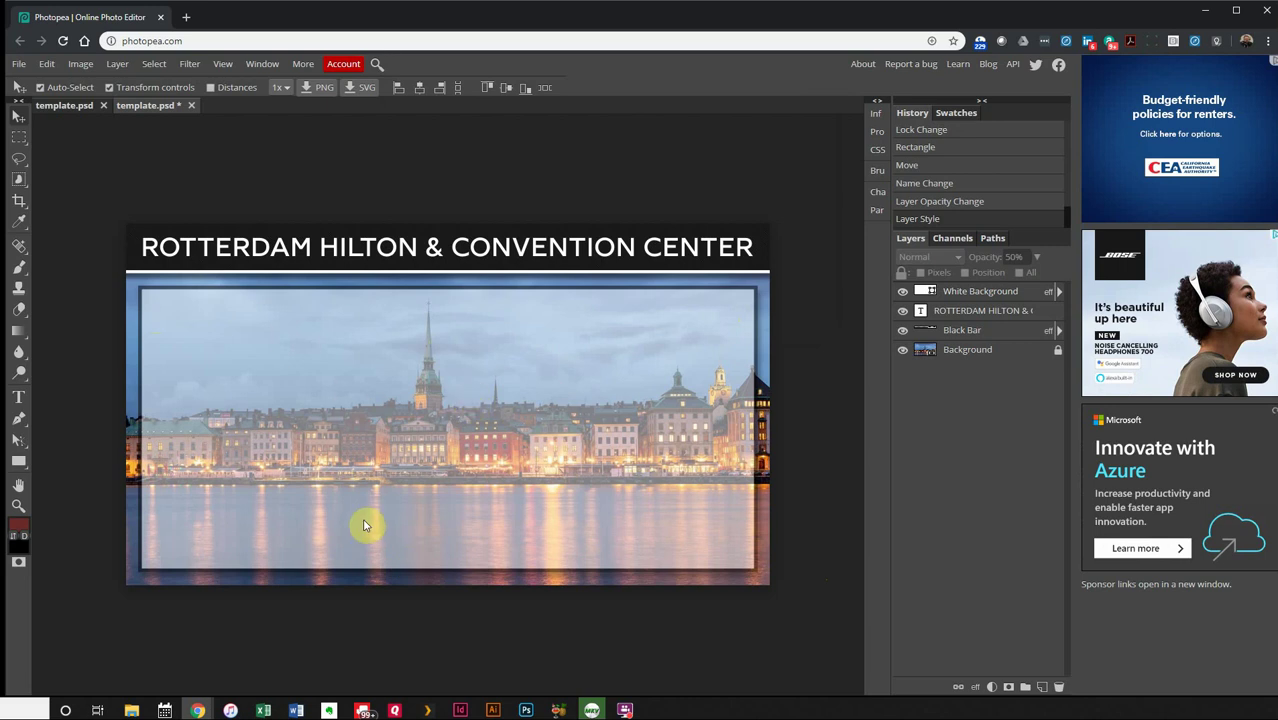
left_click(367, 478)
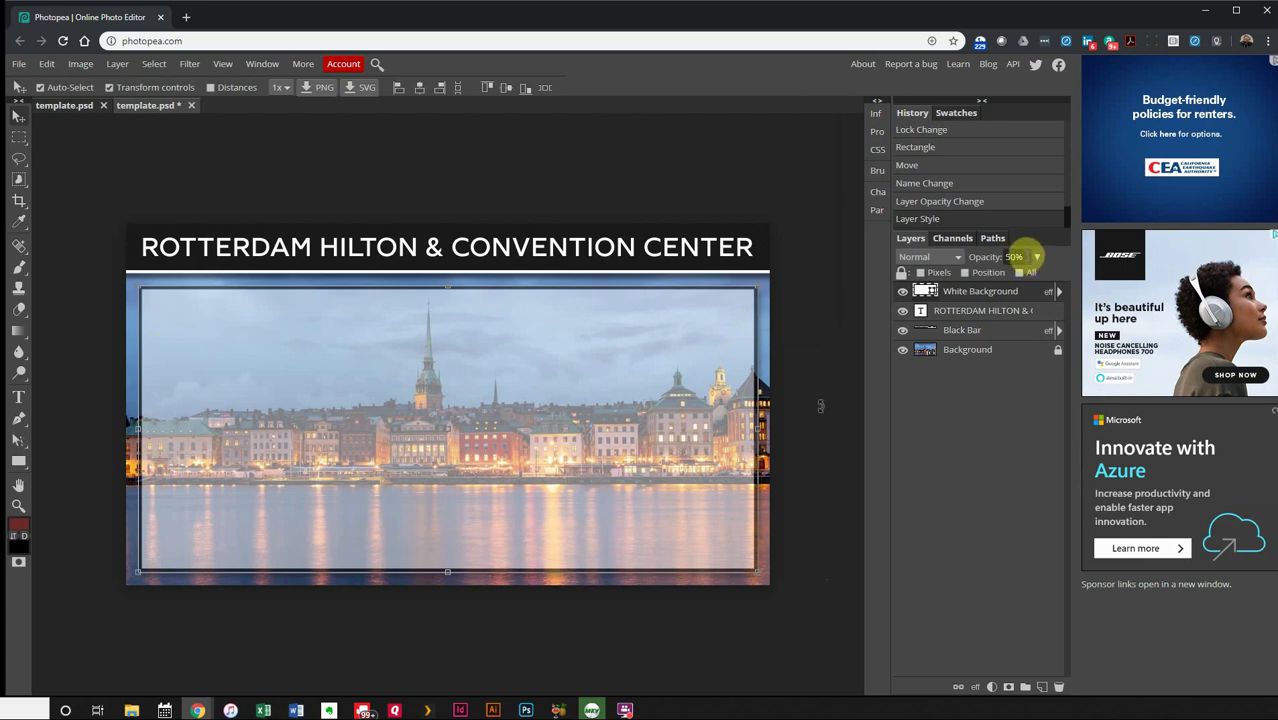
left_click(1036, 259)
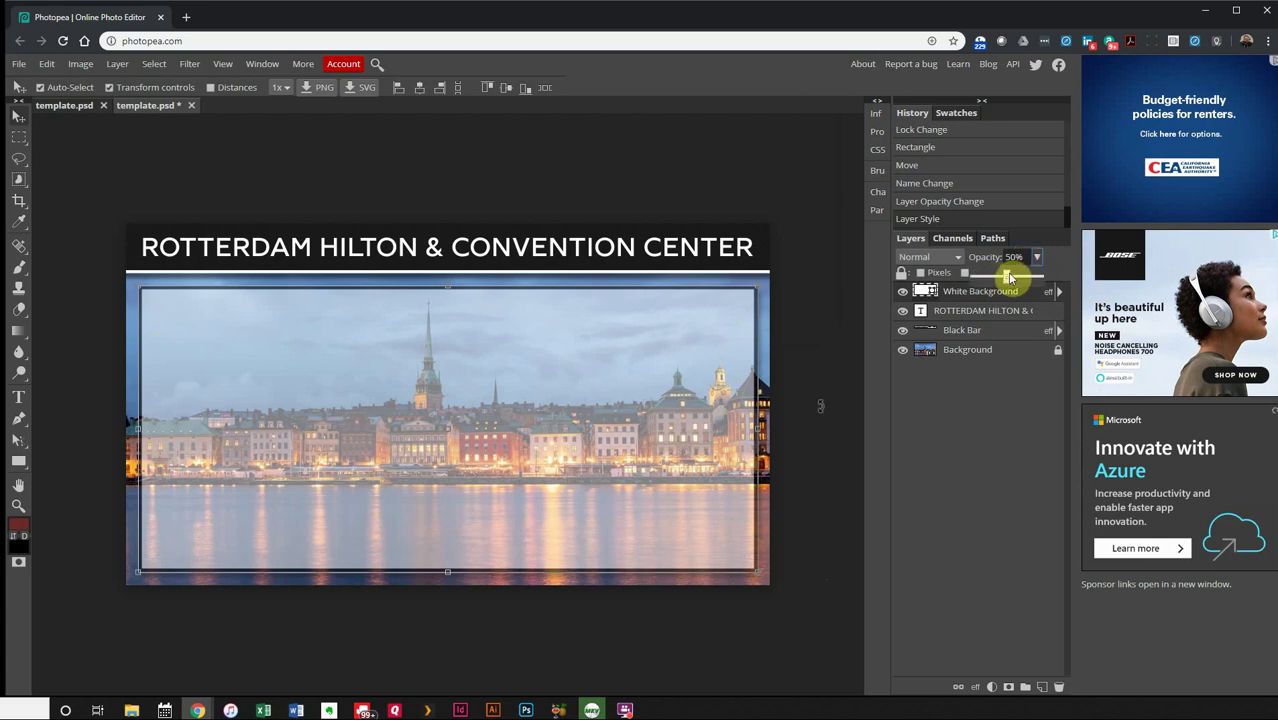
mouse_move(1010, 278)
left_mouse_down()
mouse_move(1025, 277)
mouse_move(961, 280)
mouse_move(1007, 278)
left_mouse_up()
left_click(663, 192)
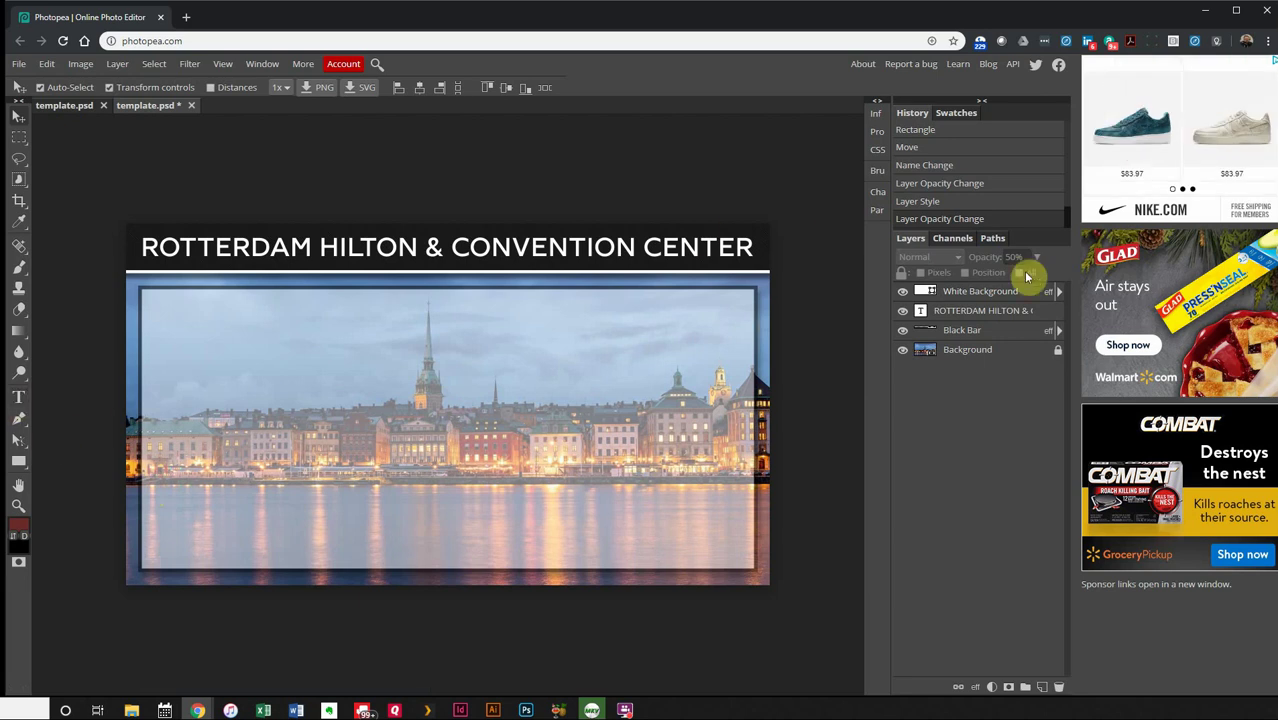
left_click(985, 293)
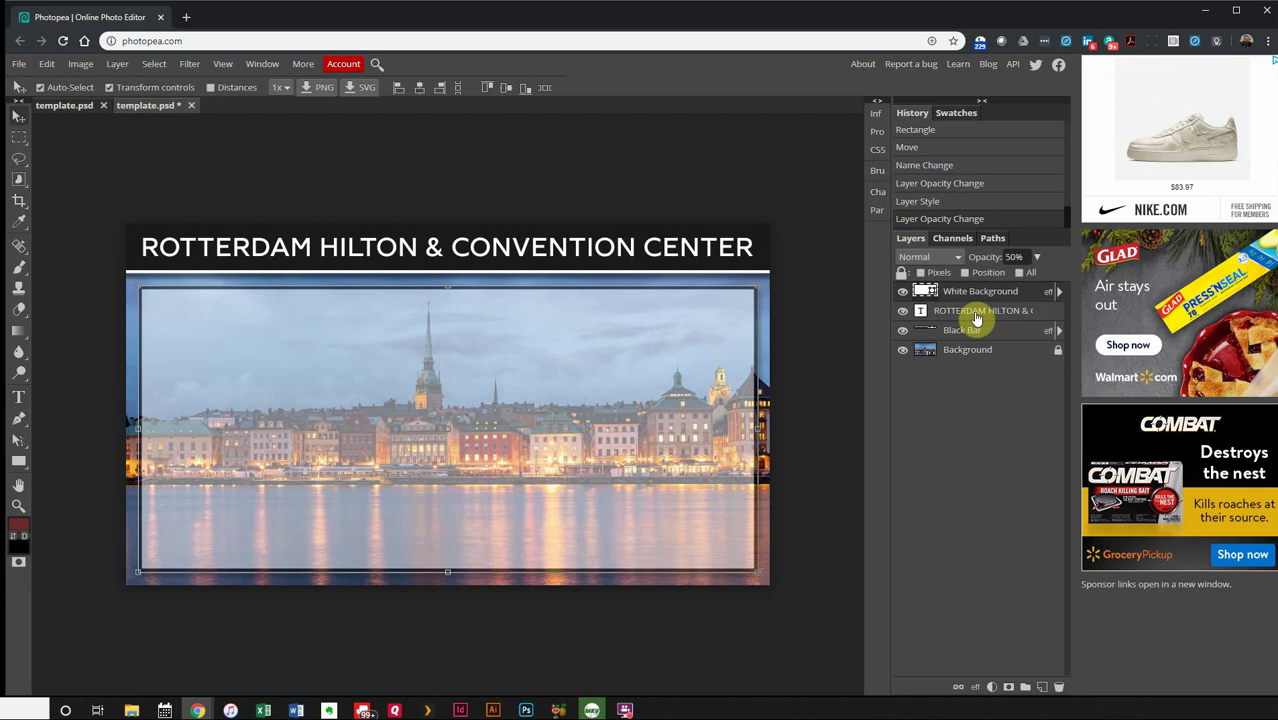
left_click(697, 187)
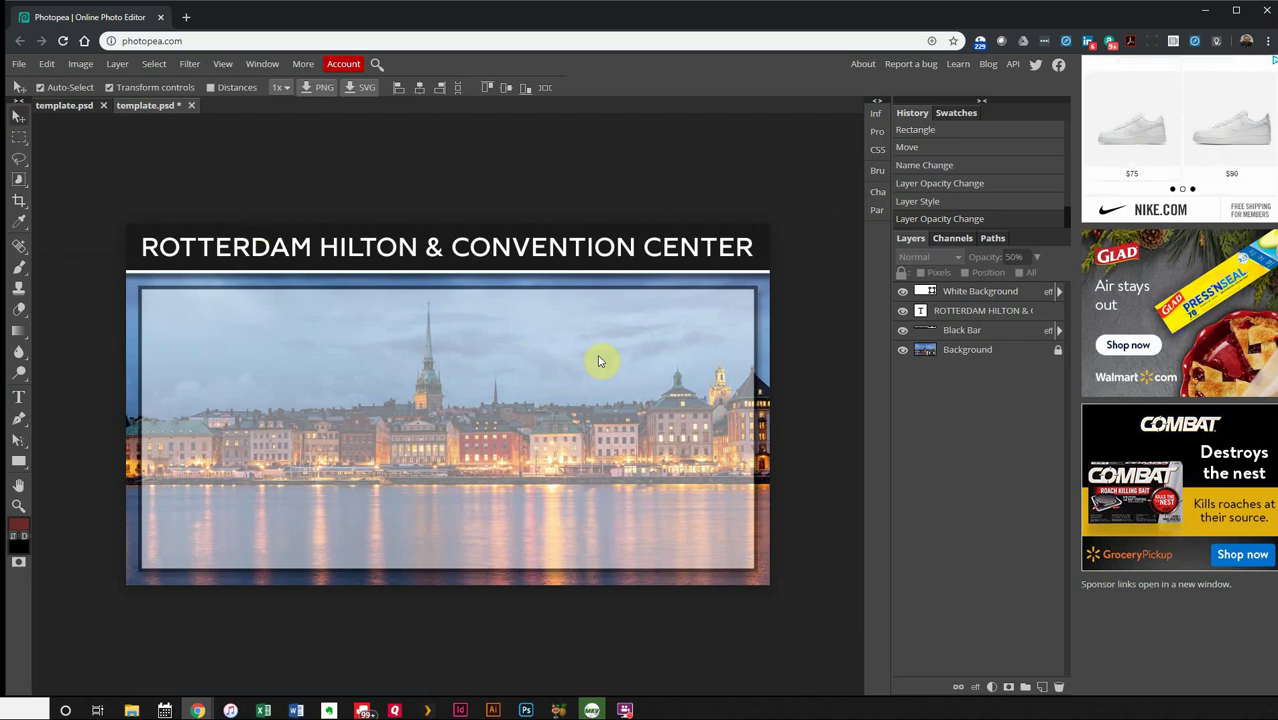
- Add the text WINDMILL ROOM A on the white panel and move it into the panel's upper-left corner
left_click(17, 403)
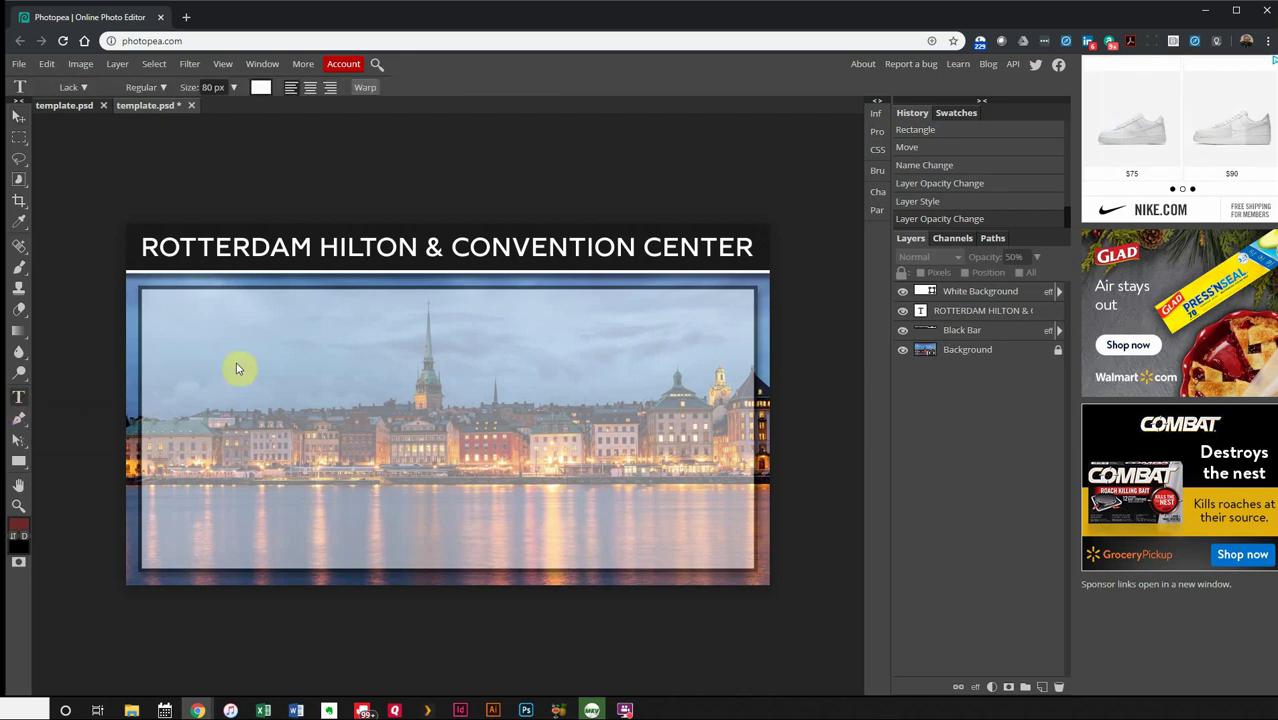
left_click(176, 326)
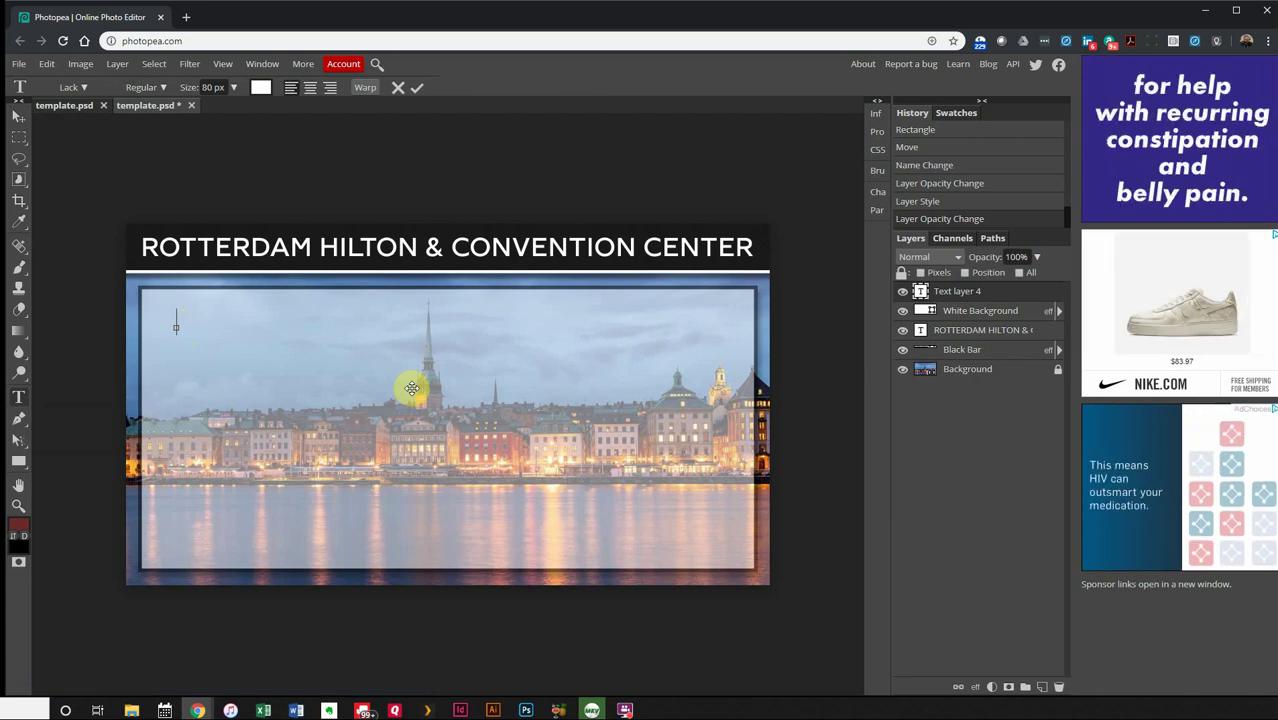
type("W")
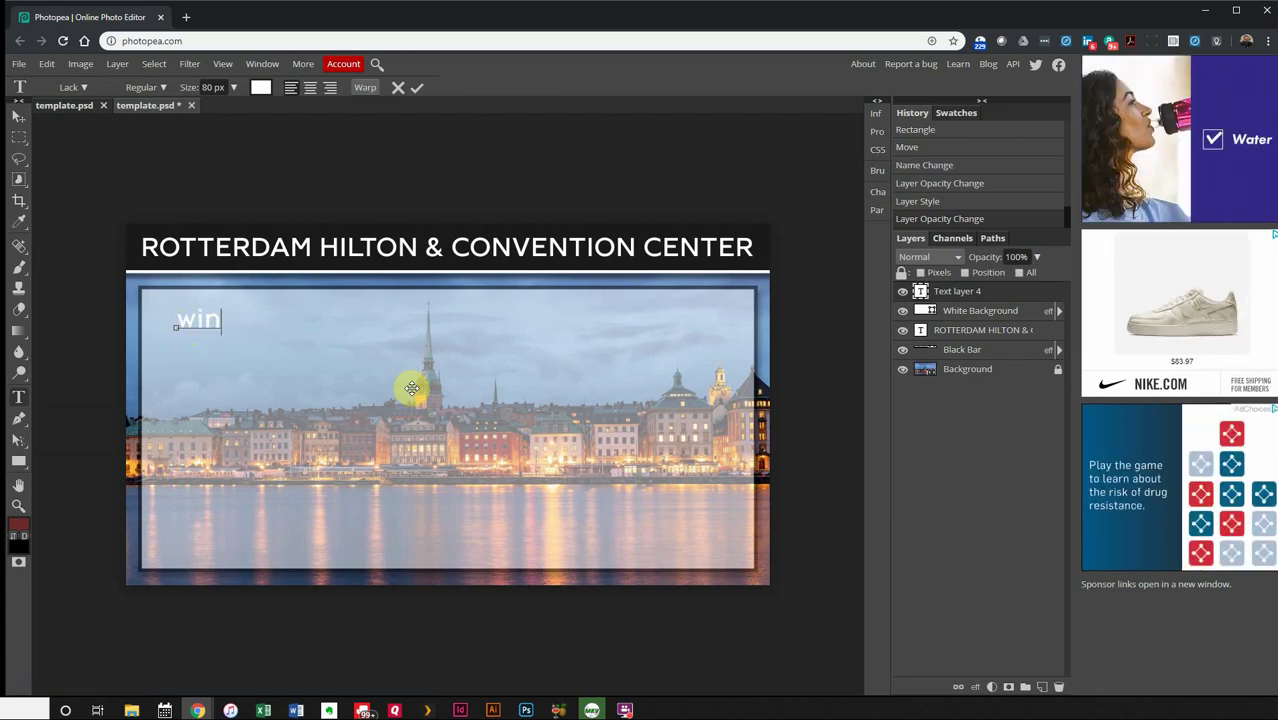
type("INDM")
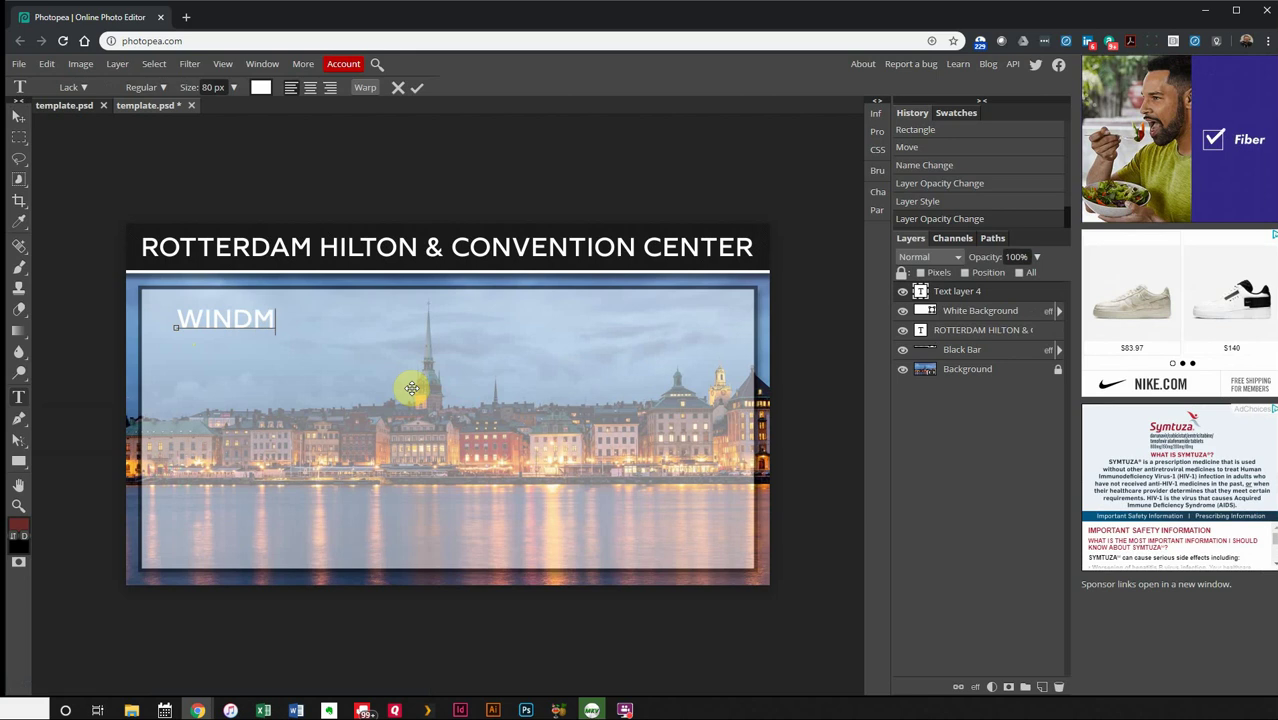
type("ILL ROOM ")
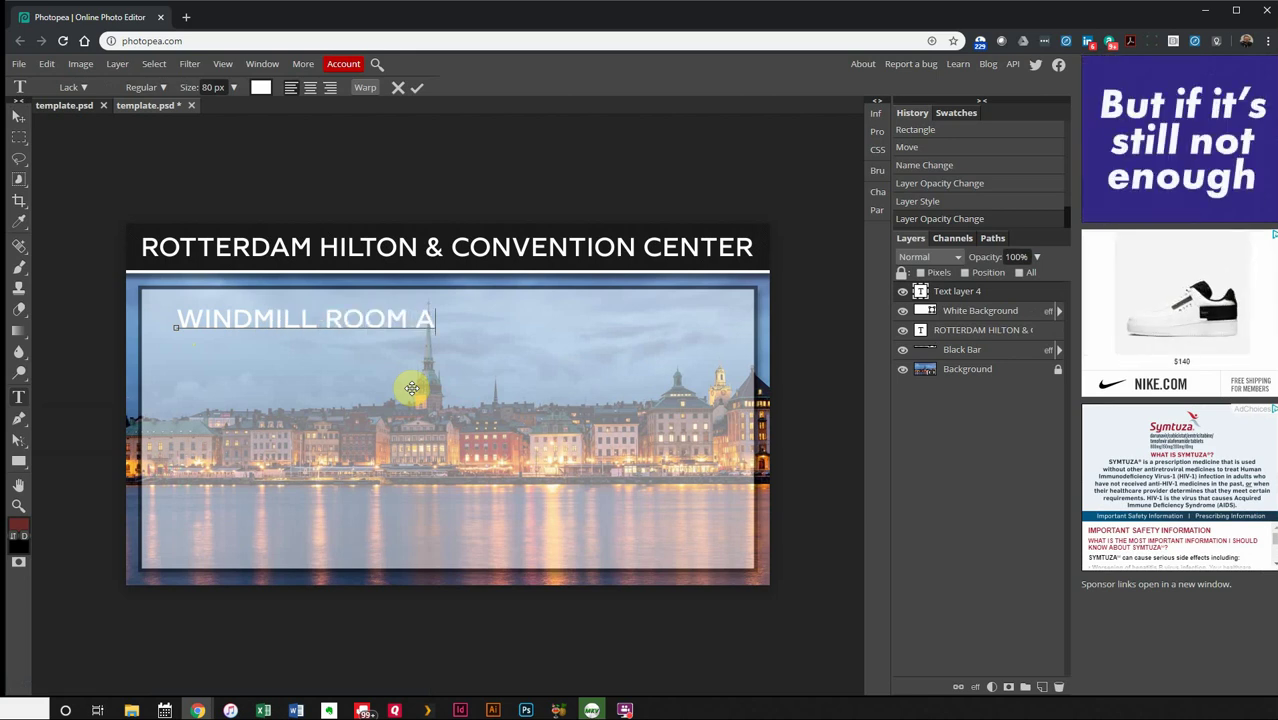
type("A")
left_click(19, 118)
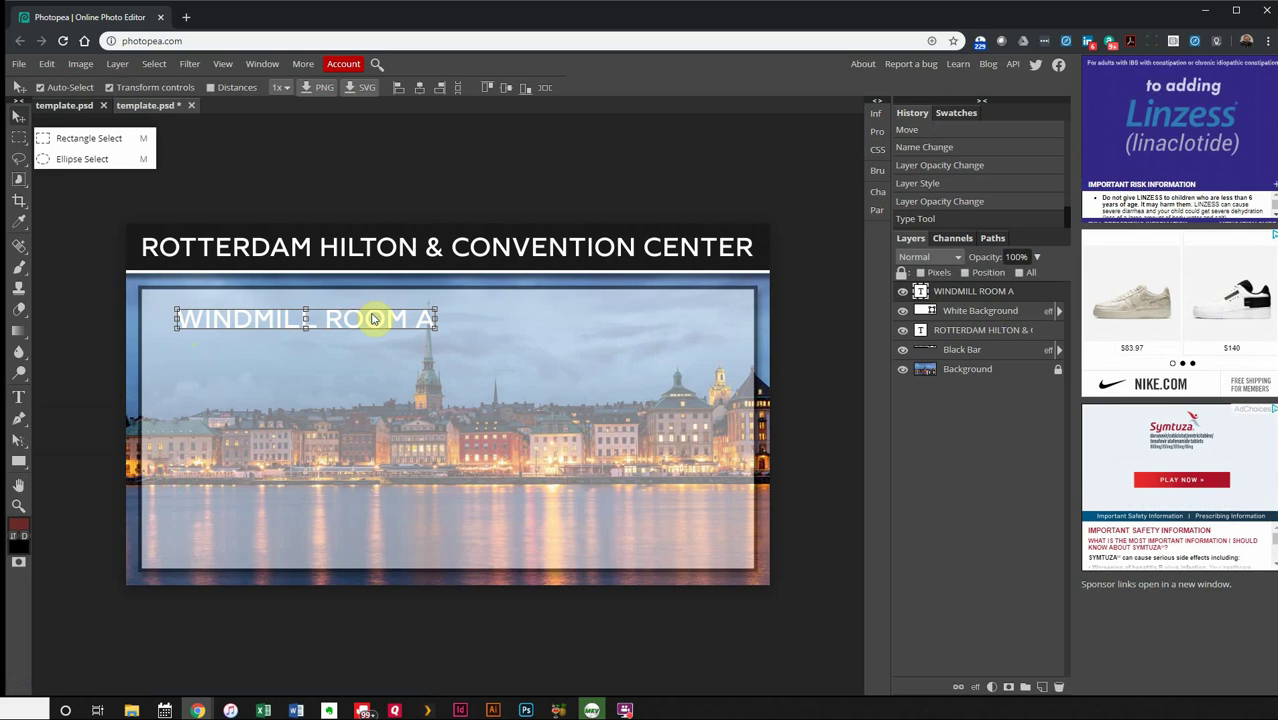
left_click_drag(394, 322, 369, 311)
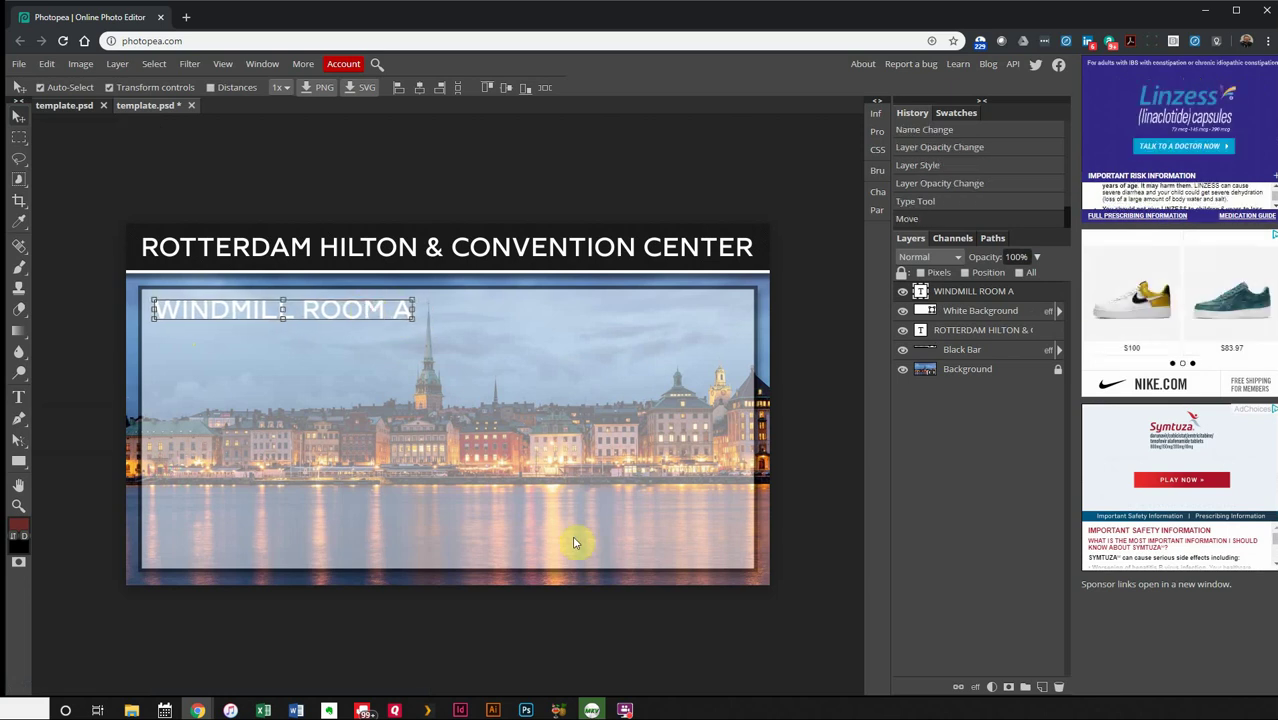
- Change the color of the WINDMILL ROOM A text to black and deselect its layer
left_click(19, 399)
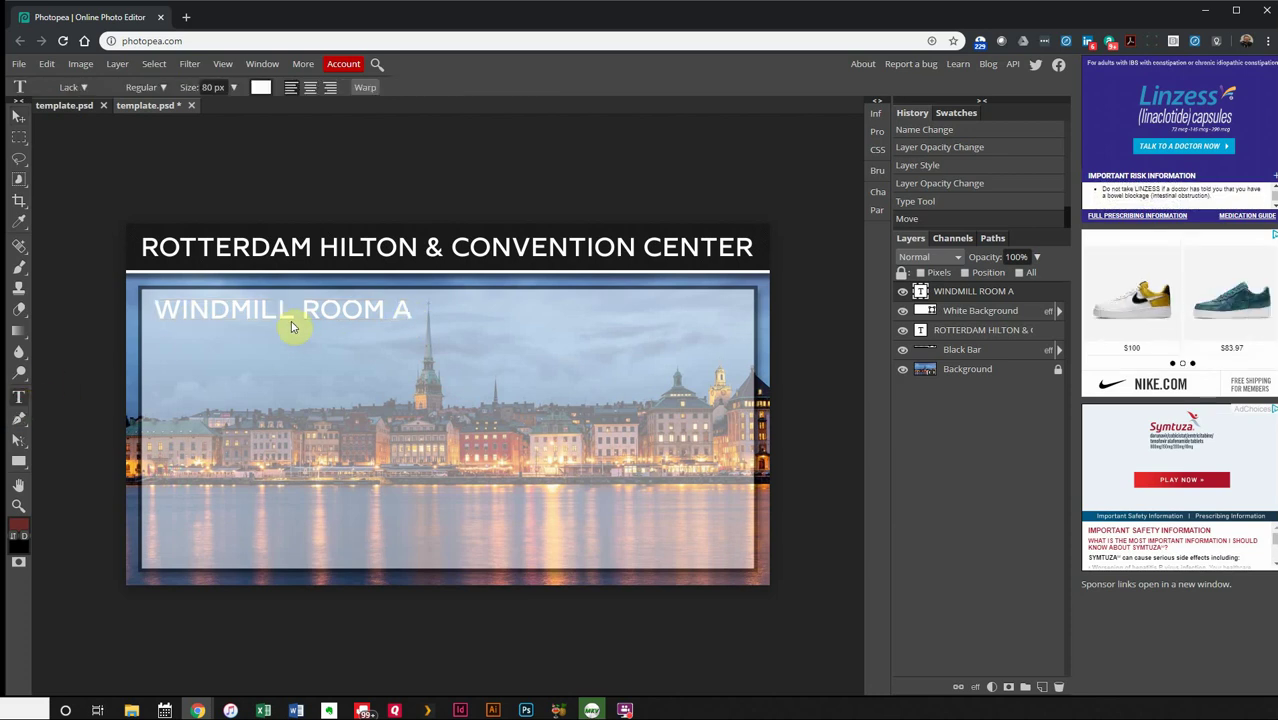
key("ctrl+a")
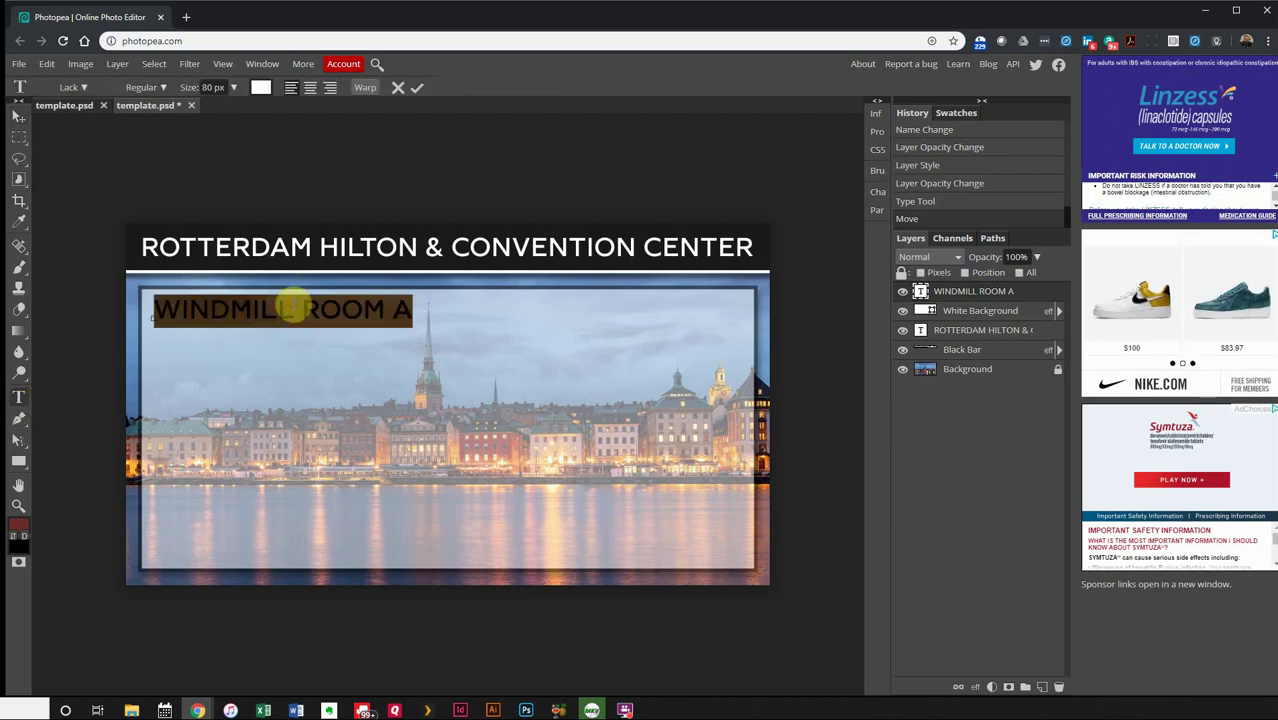
left_click(261, 90)
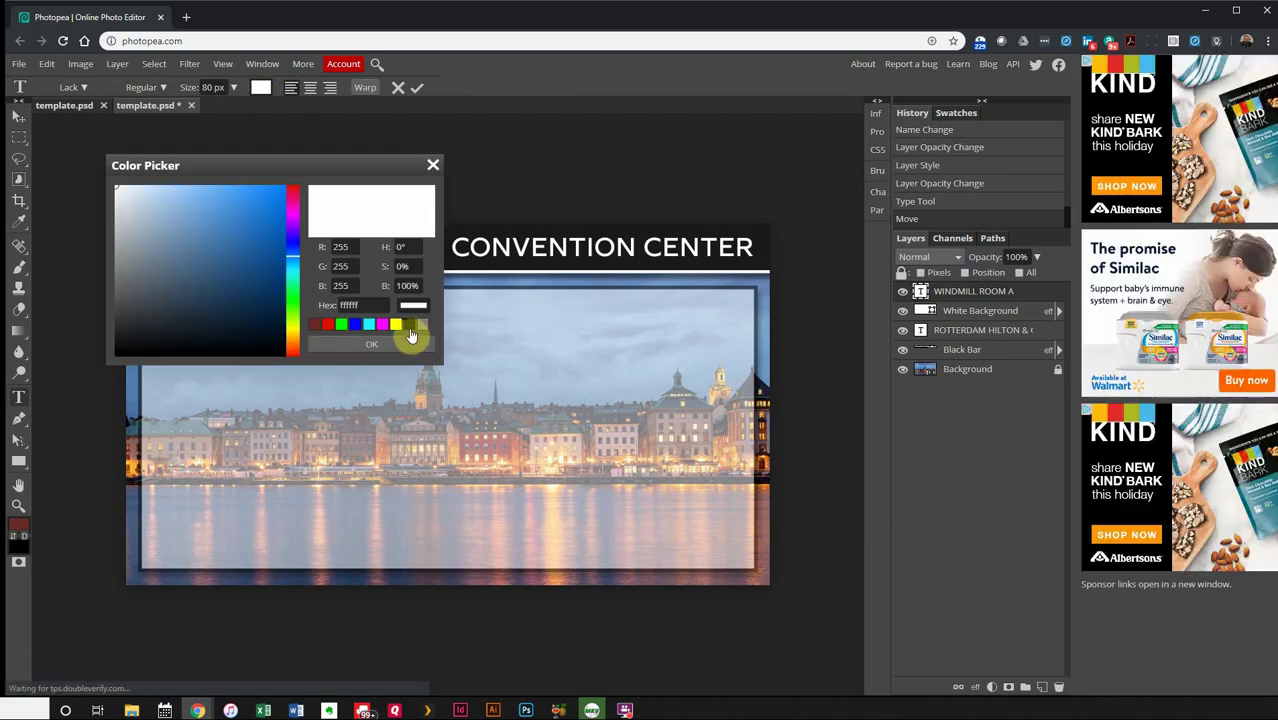
left_click(412, 325)
left_click(371, 343)
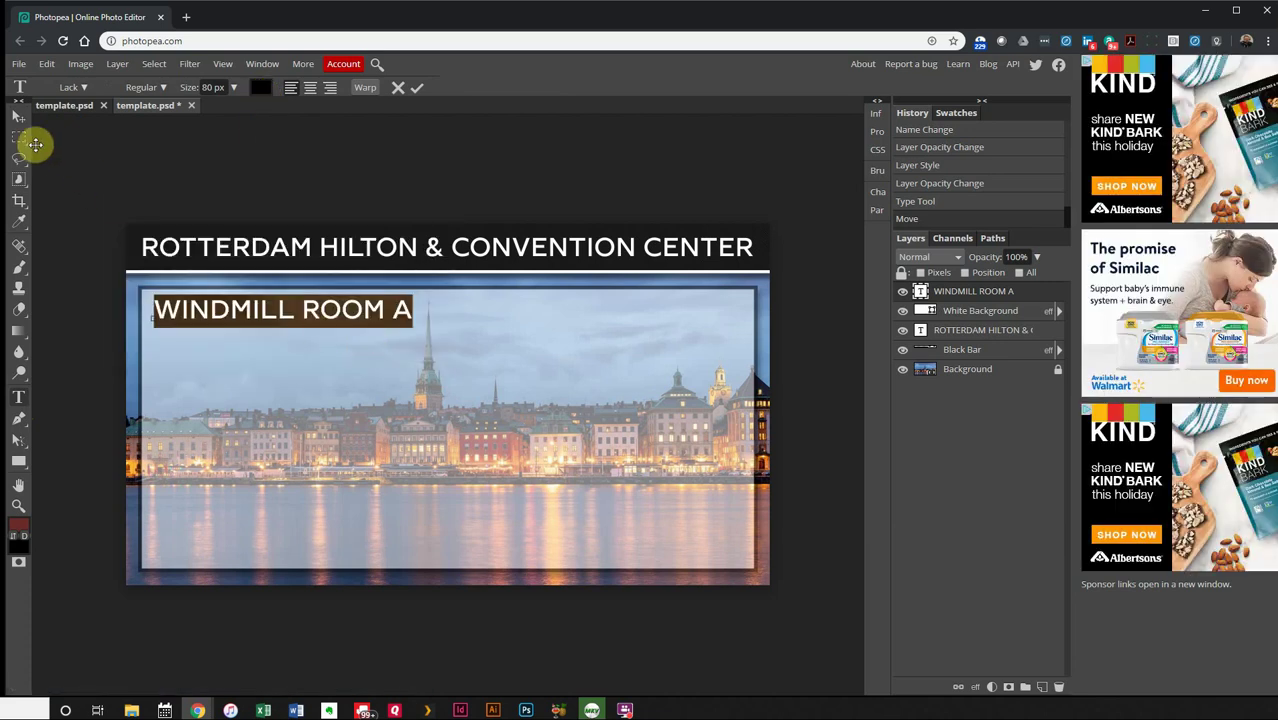
right_click(20, 139)
left_click(17, 119)
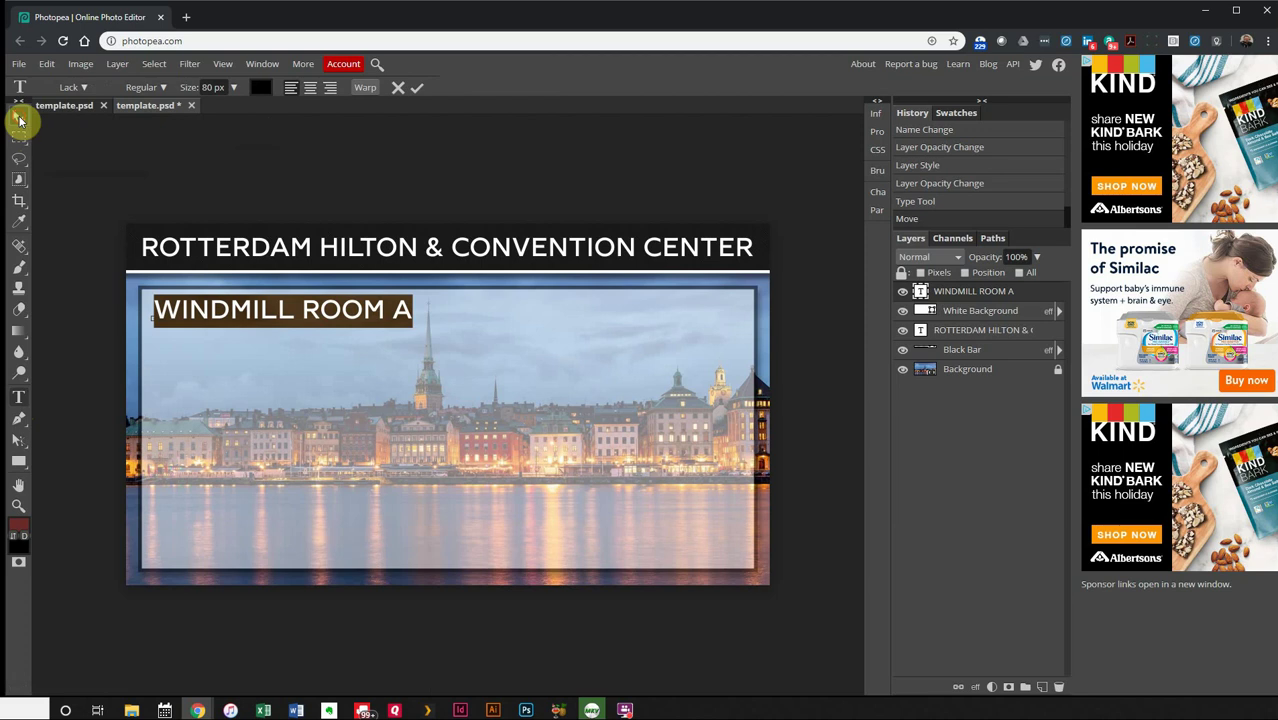
left_click(297, 206)
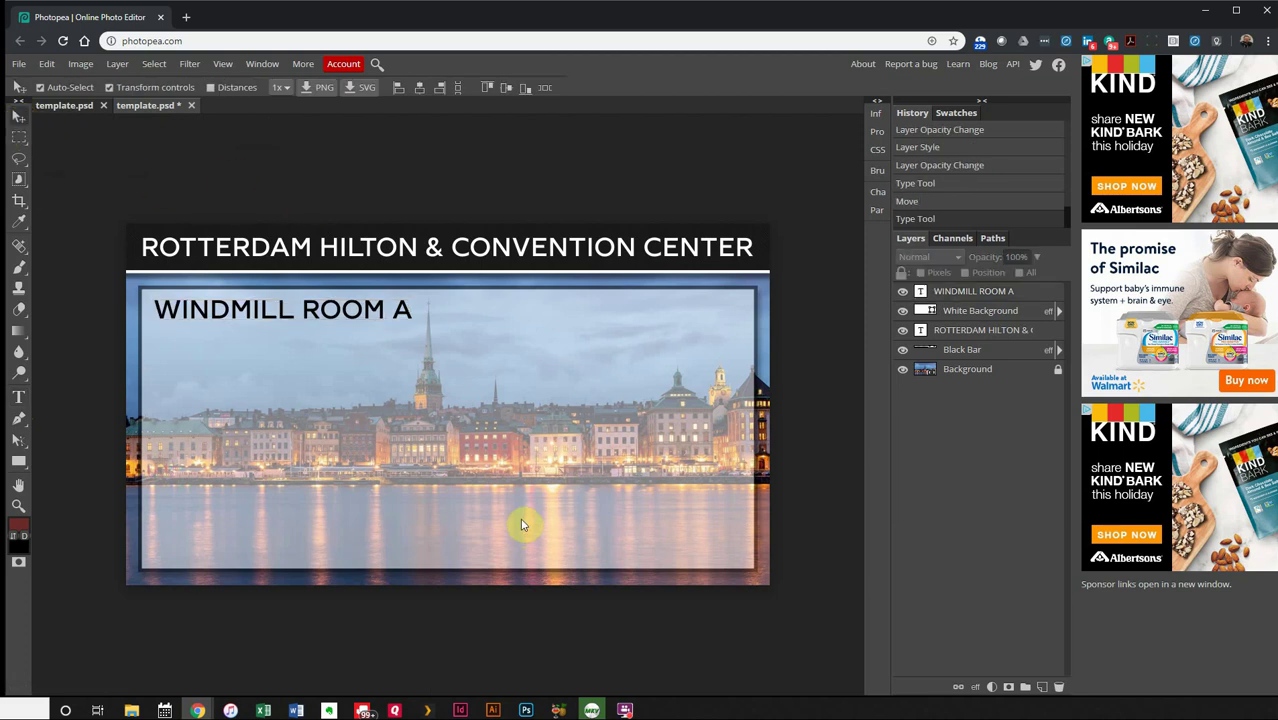
- Enlarge the WINDMILL ROOM A text slightly with the transform controls, keeping it anchored at the panel's upper-left corner
left_click(407, 317)
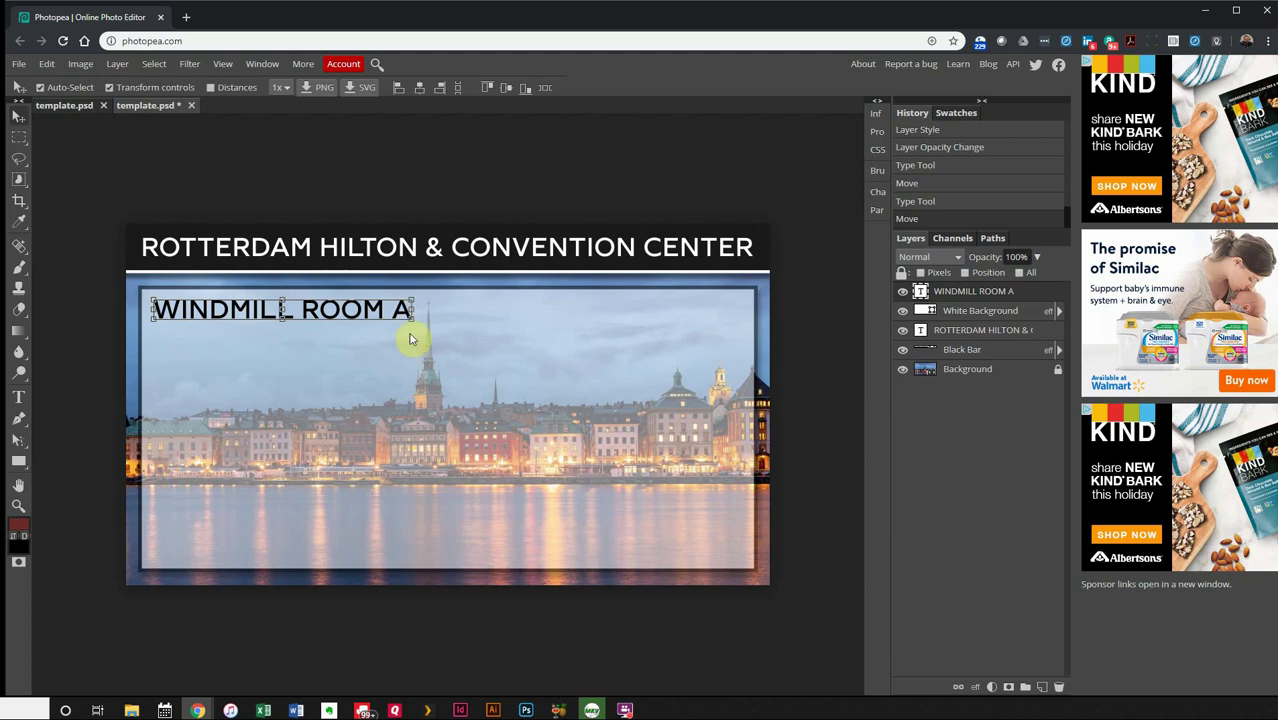
left_click_drag(413, 318, 436, 413)
key("Return")
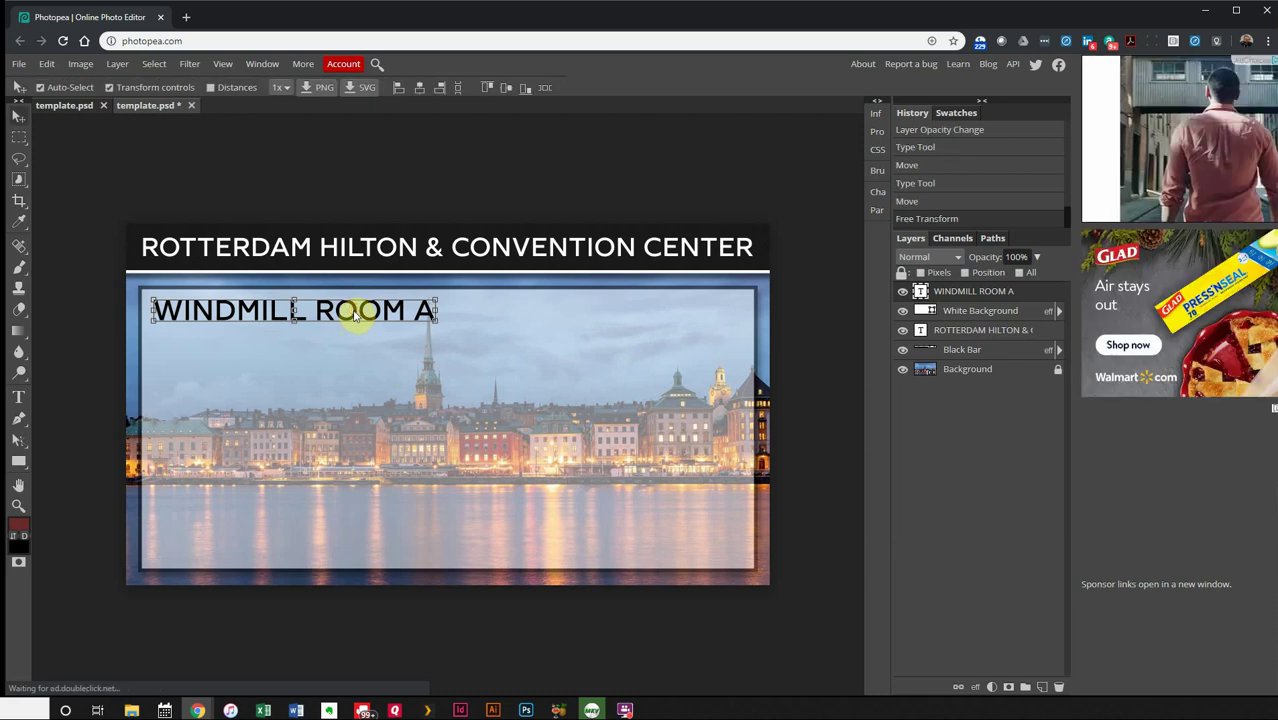
- Reposition the WINDMILL ROOM A text slightly within the panel's upper-left corner and leave its layer deselected
left_click_drag(355, 316, 355, 313)
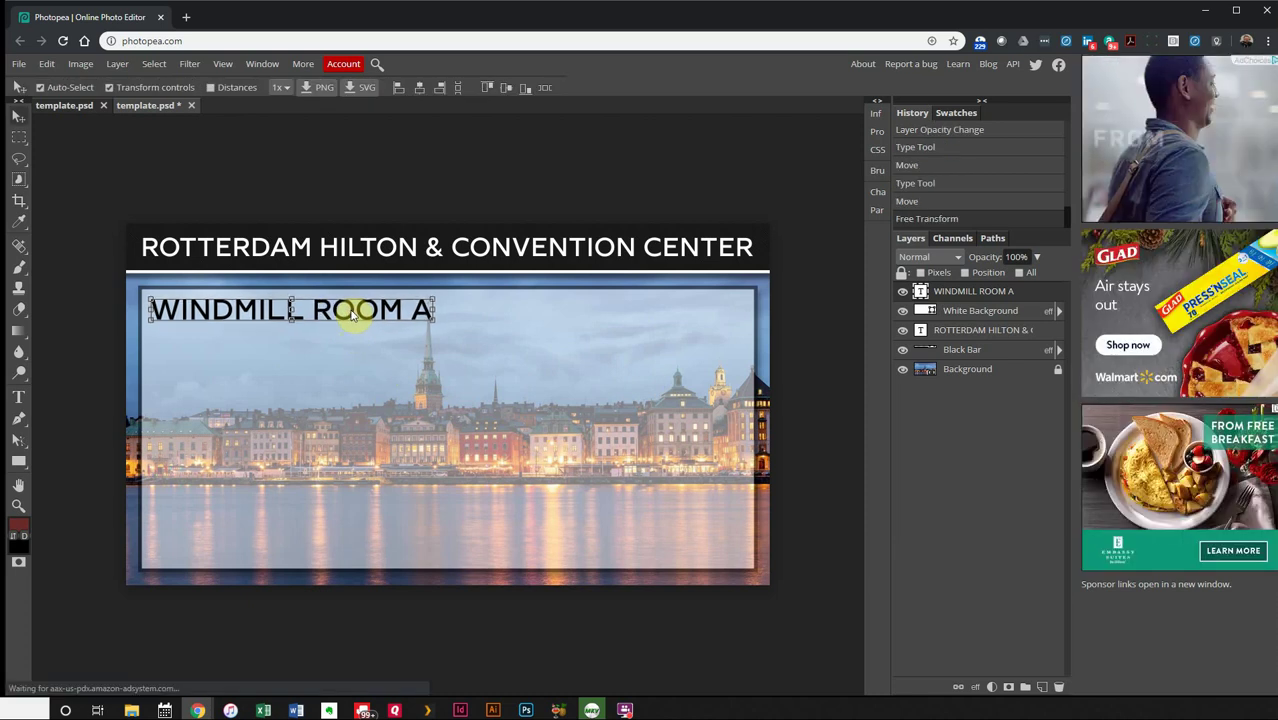
left_click(383, 174)
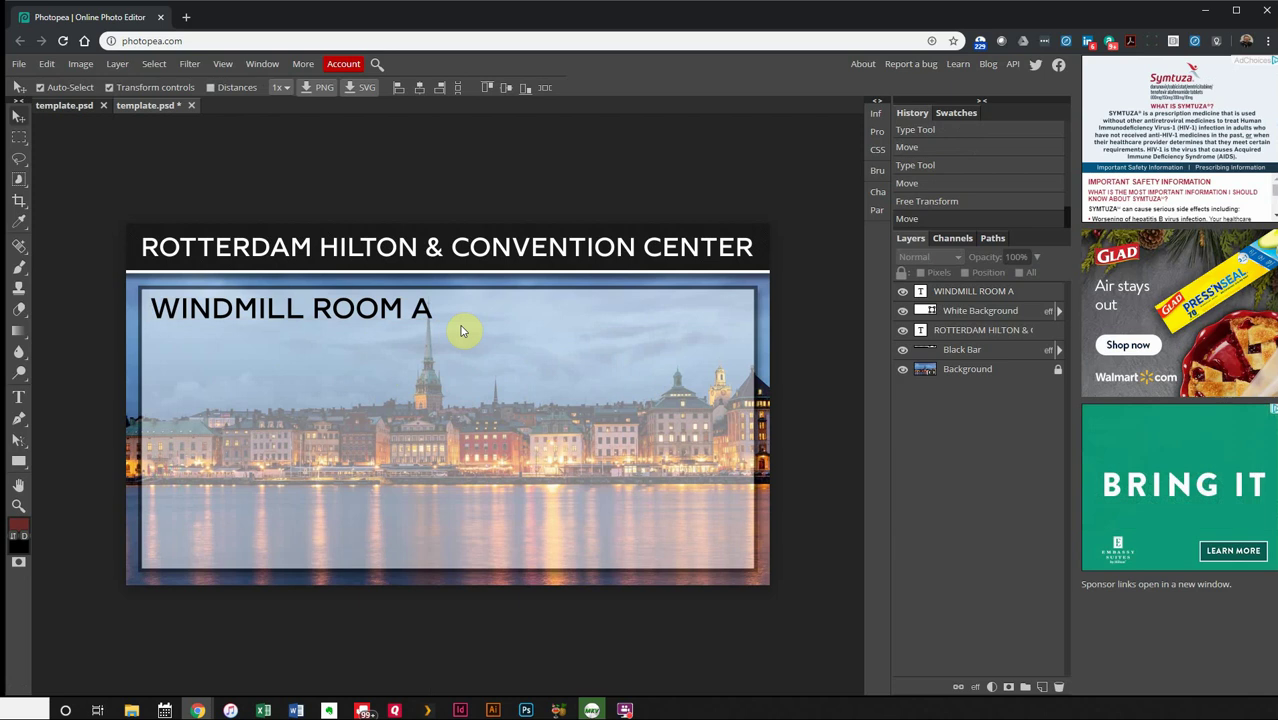
left_click_drag(354, 314, 321, 322)
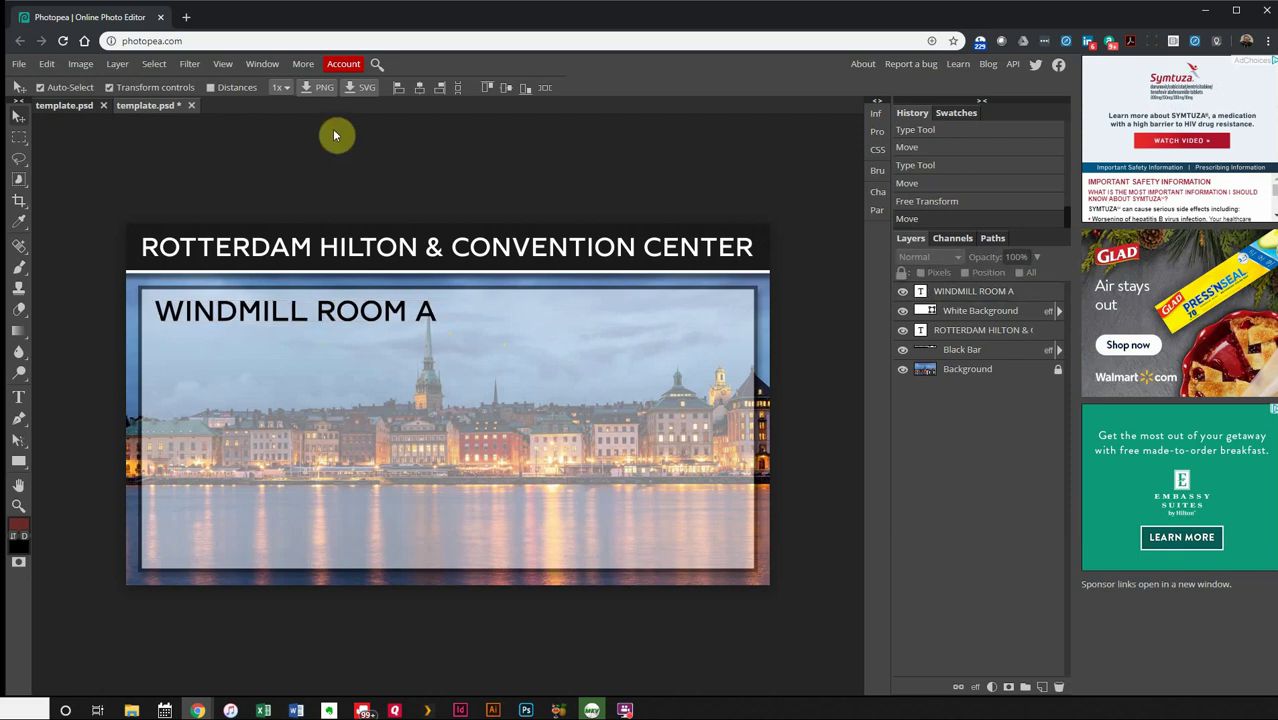
left_click(325, 320)
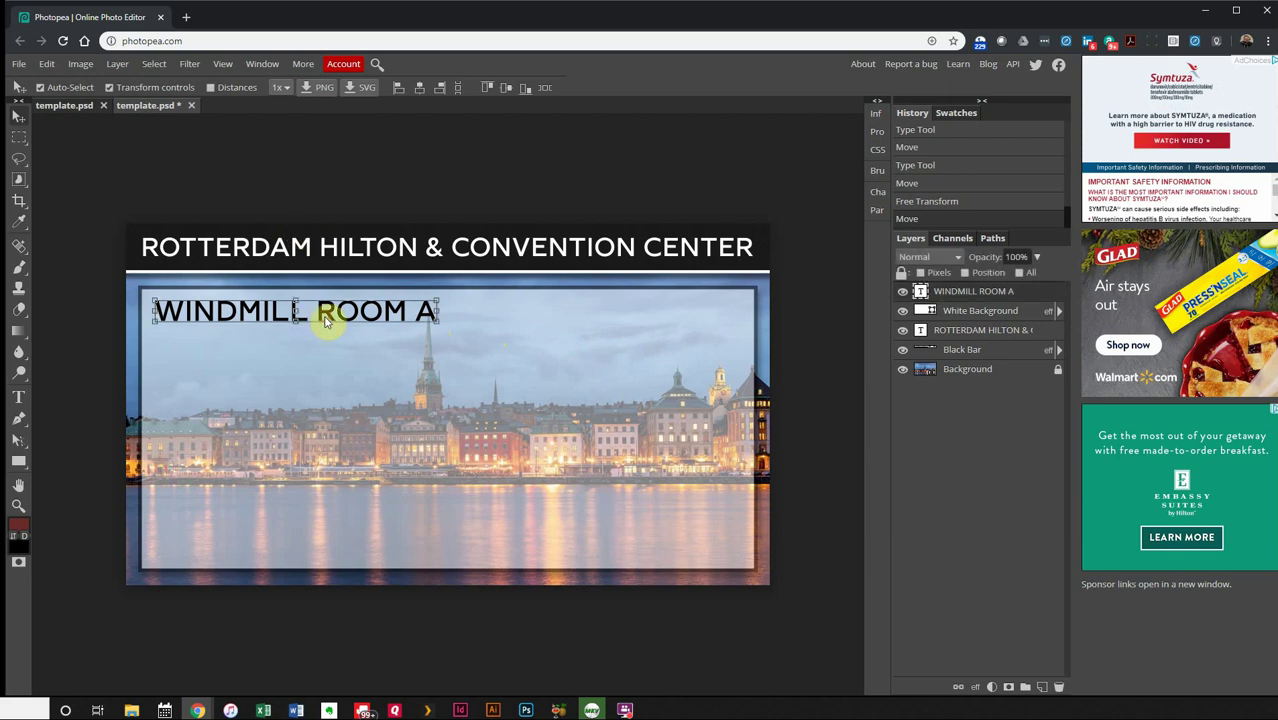
left_click(302, 210)
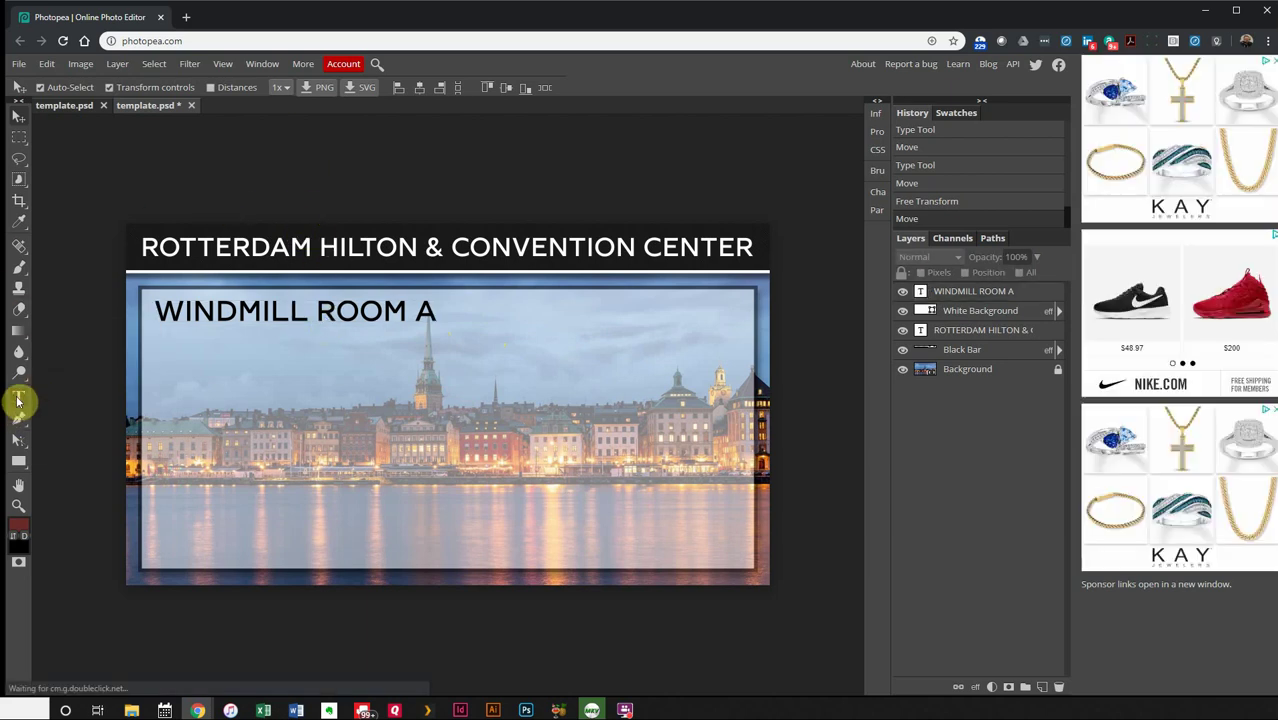
- Start a new text layer below WINDMILL ROOM A with the line "9:00am Conference Introductions"
left_click(18, 400)
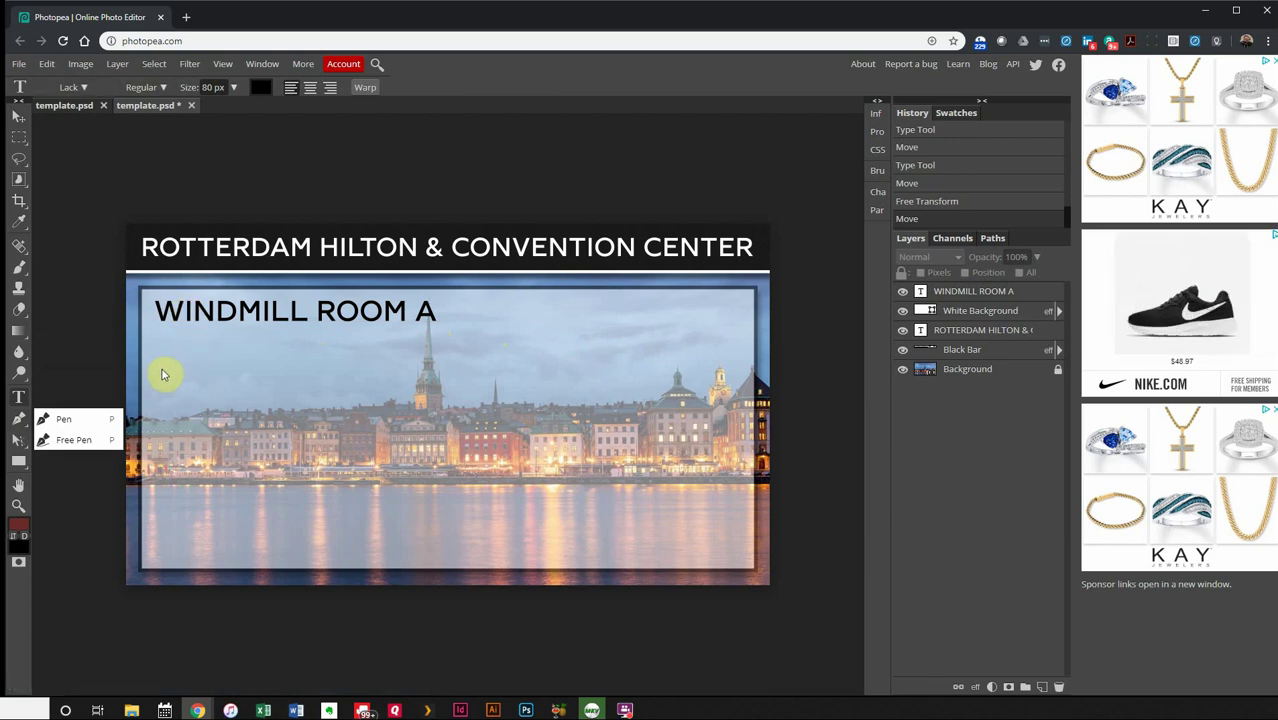
left_click(24, 399)
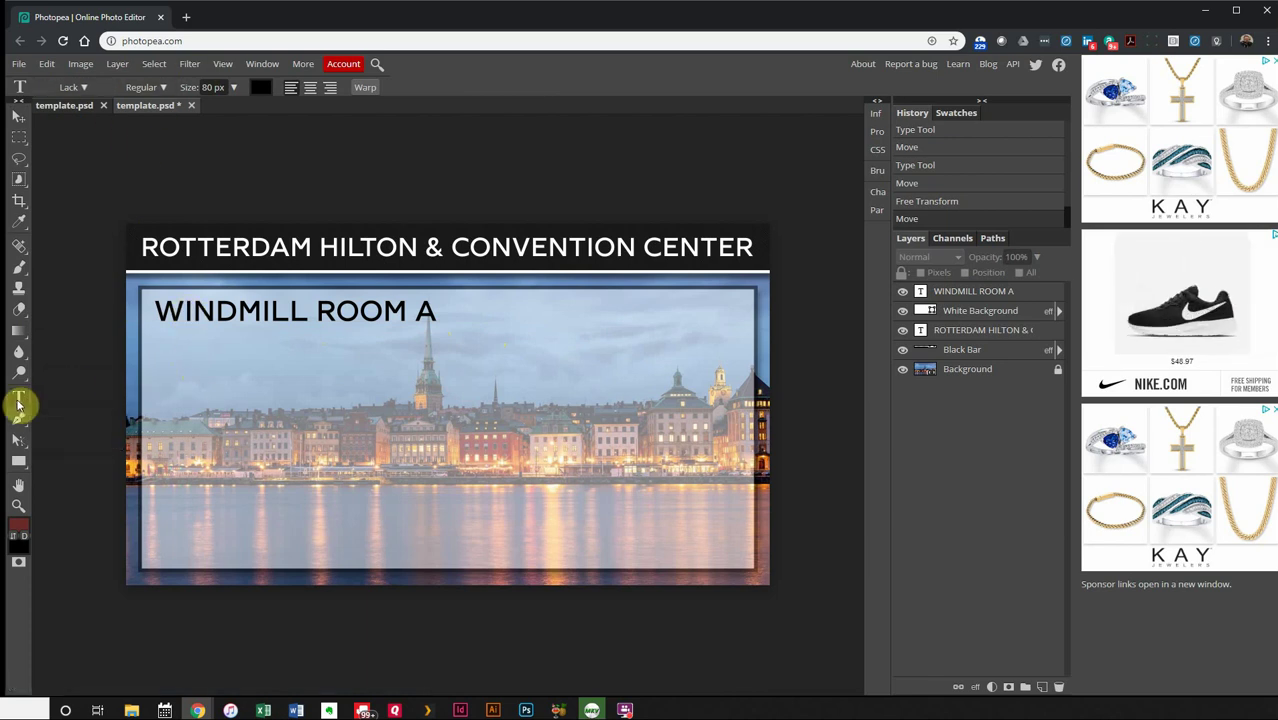
left_click(165, 367)
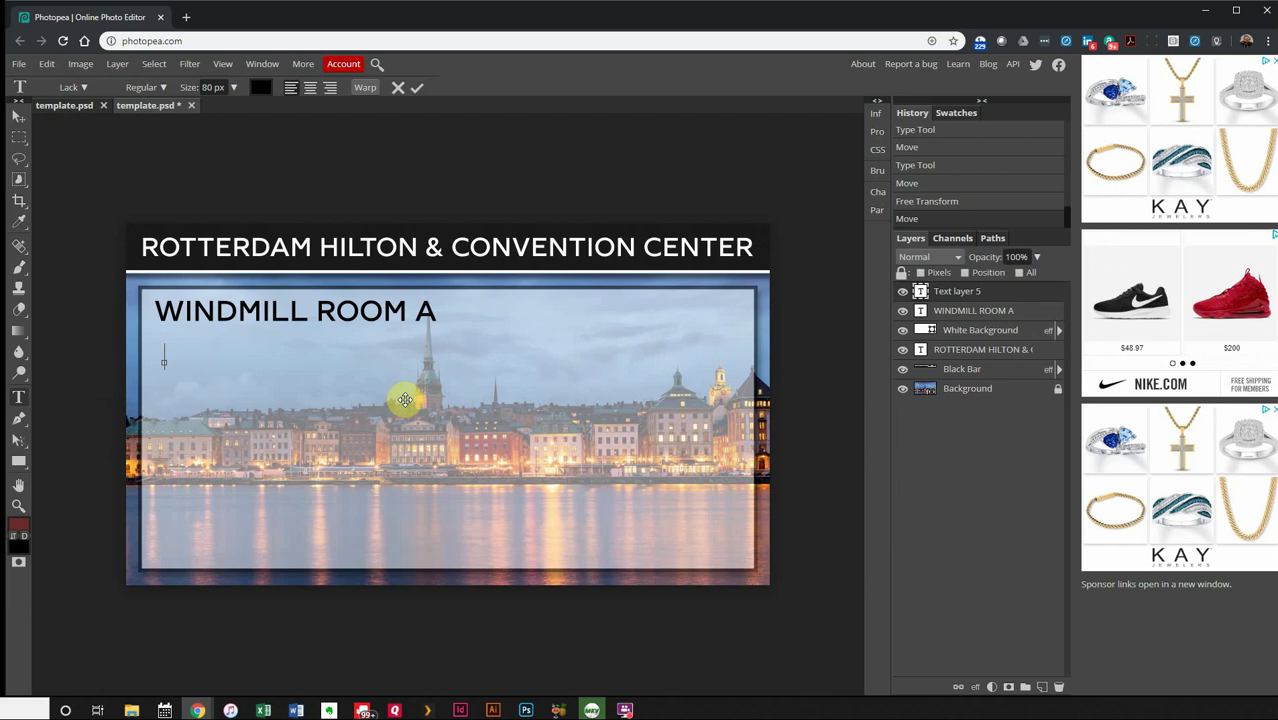
type("9:00am")
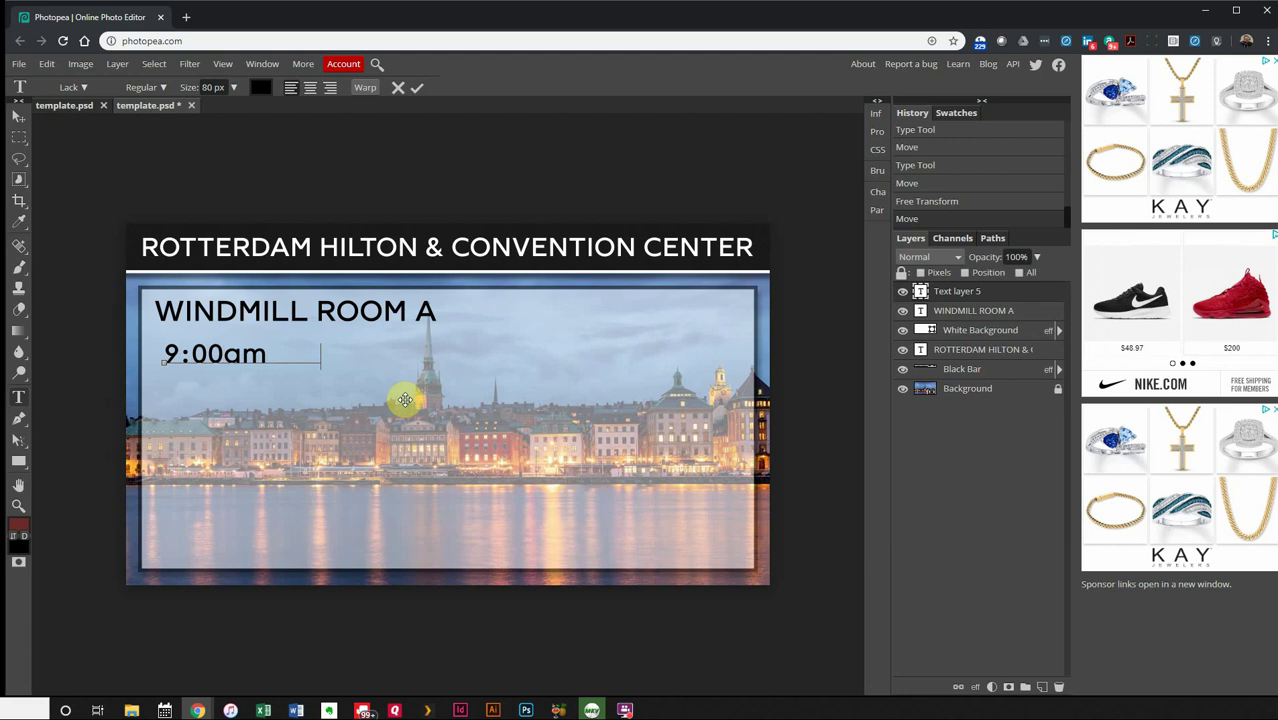
key("BackSpace")
key("BackSpace")
key("BackSpace")
key("BackSpace")
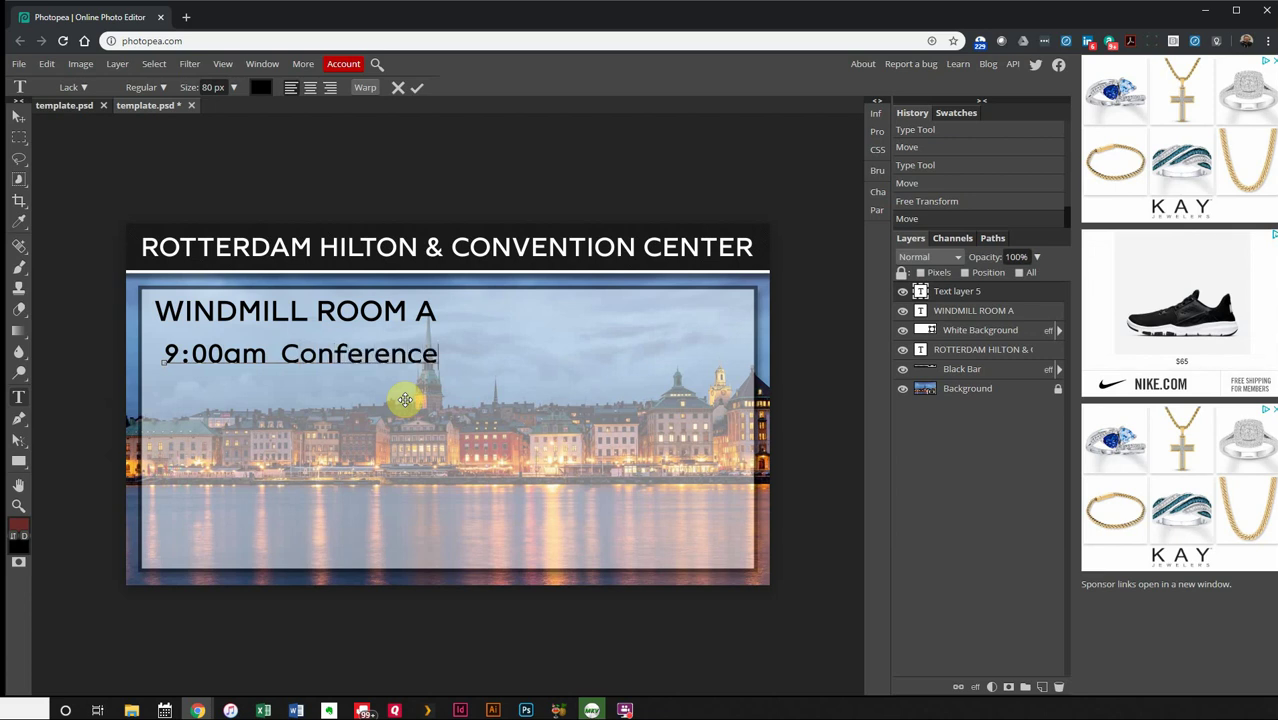
type("Introductions")
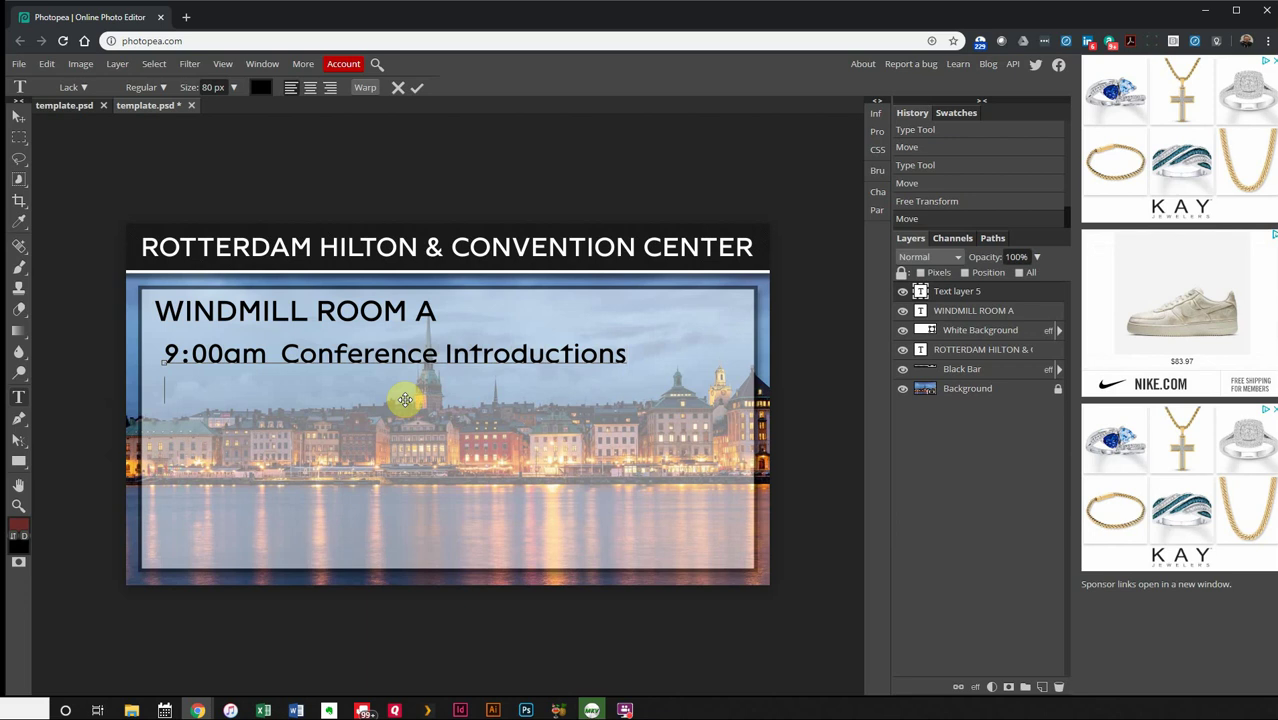
- Add the schedule lines "10:00am Home AV Installs" and "11:30am New AV Tech" below the first entry
type("10:")
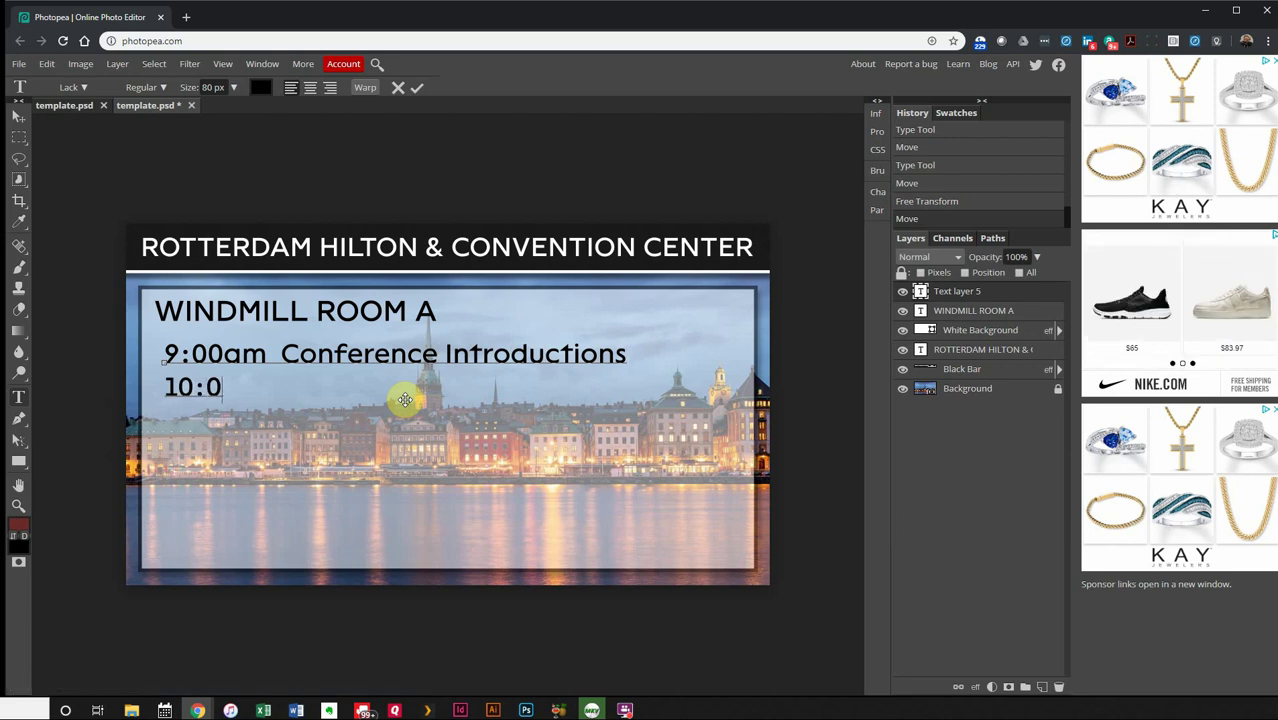
type("00am  ")
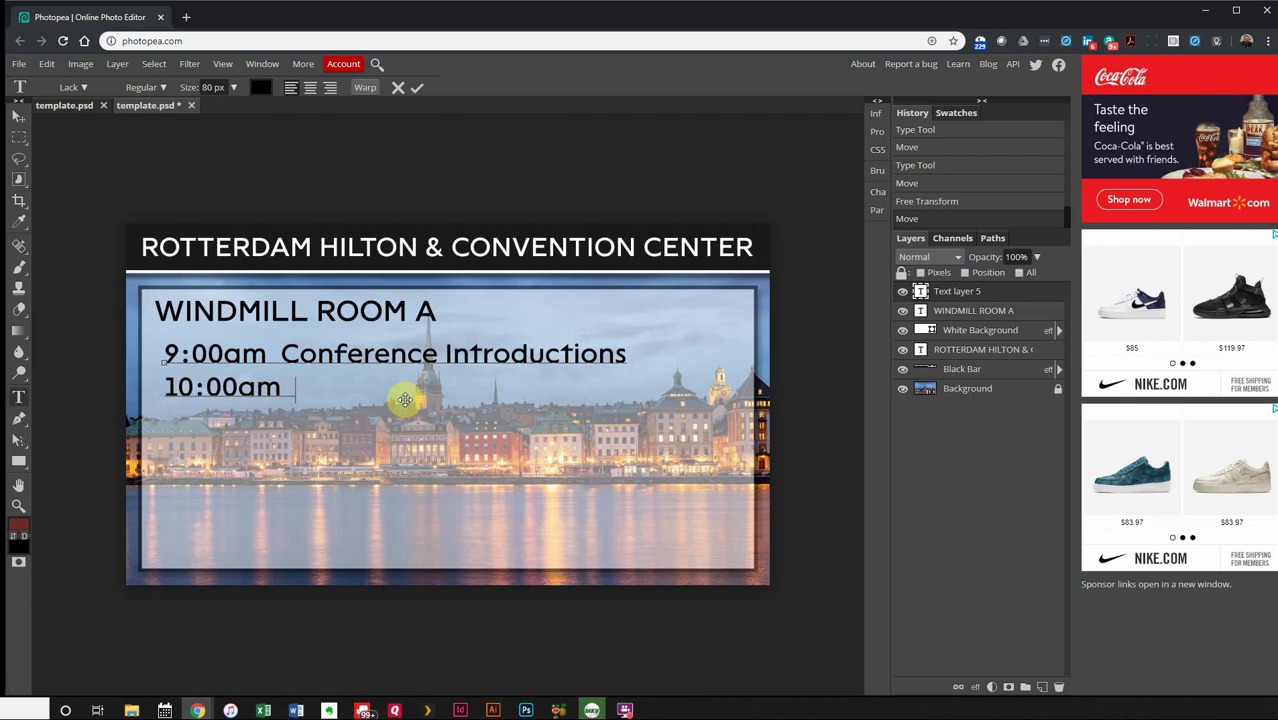
type("Home AV Installs")
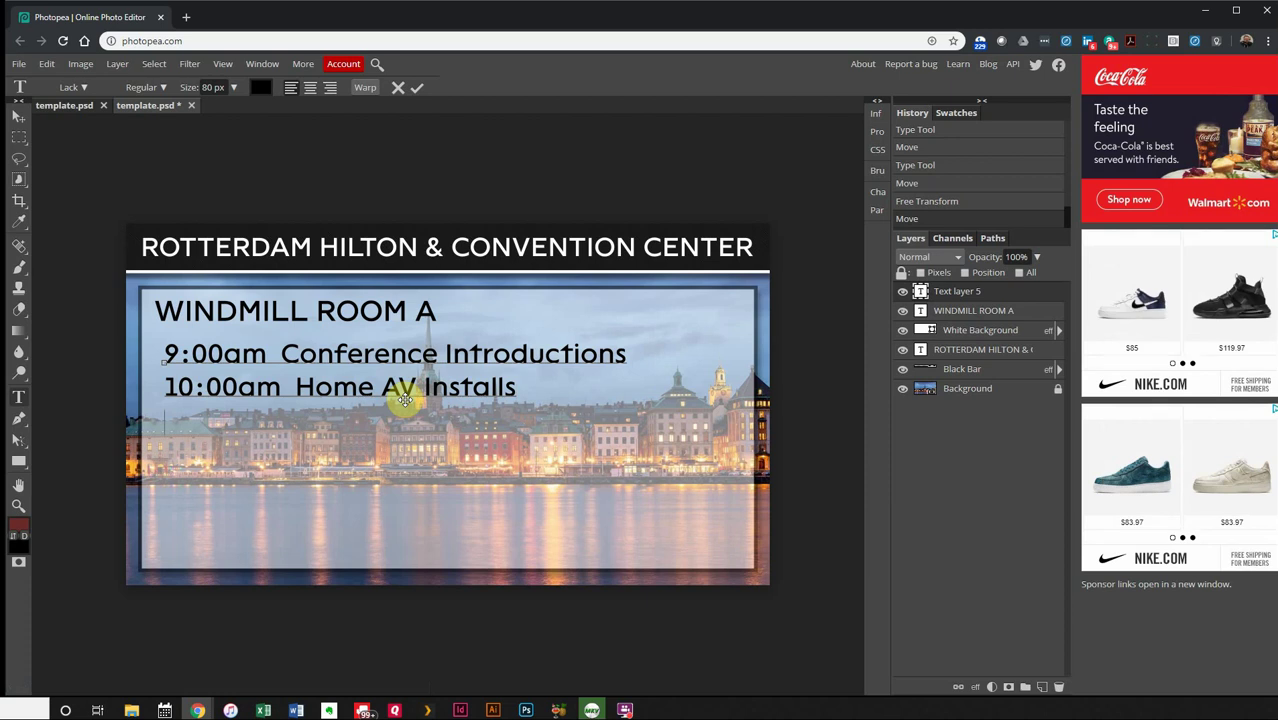
type("11")
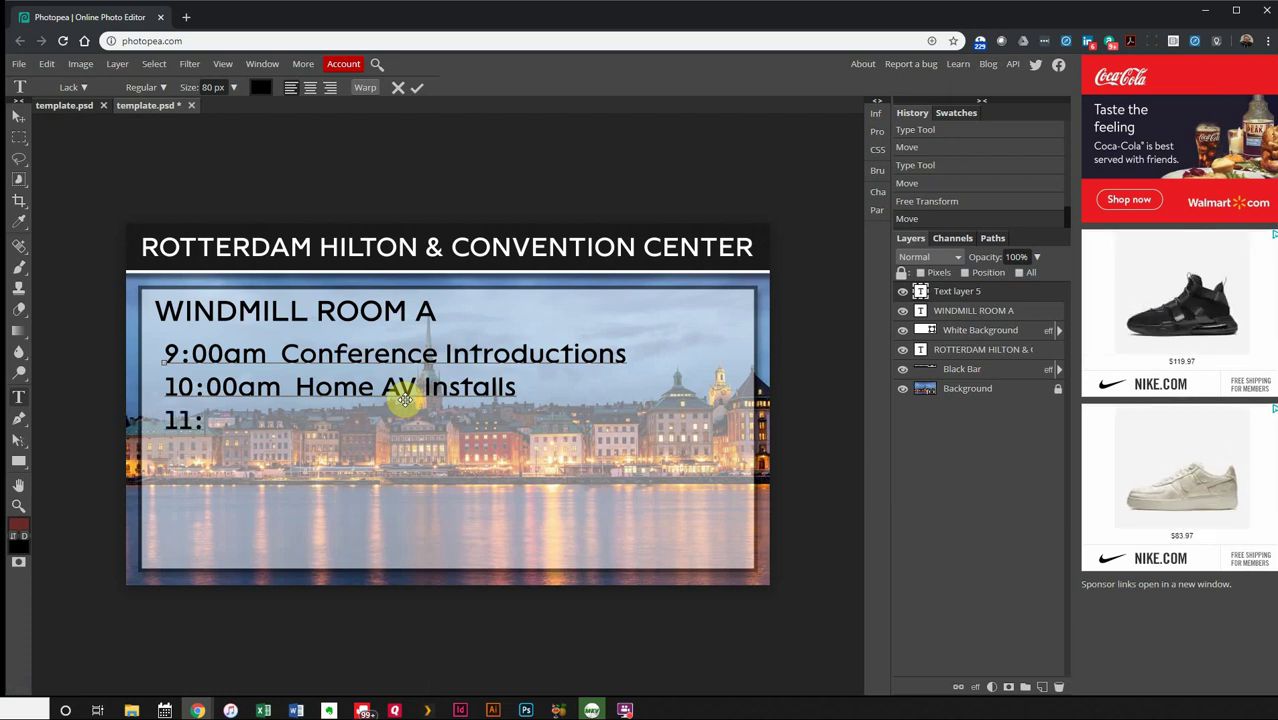
type(":30am New AV Tech")
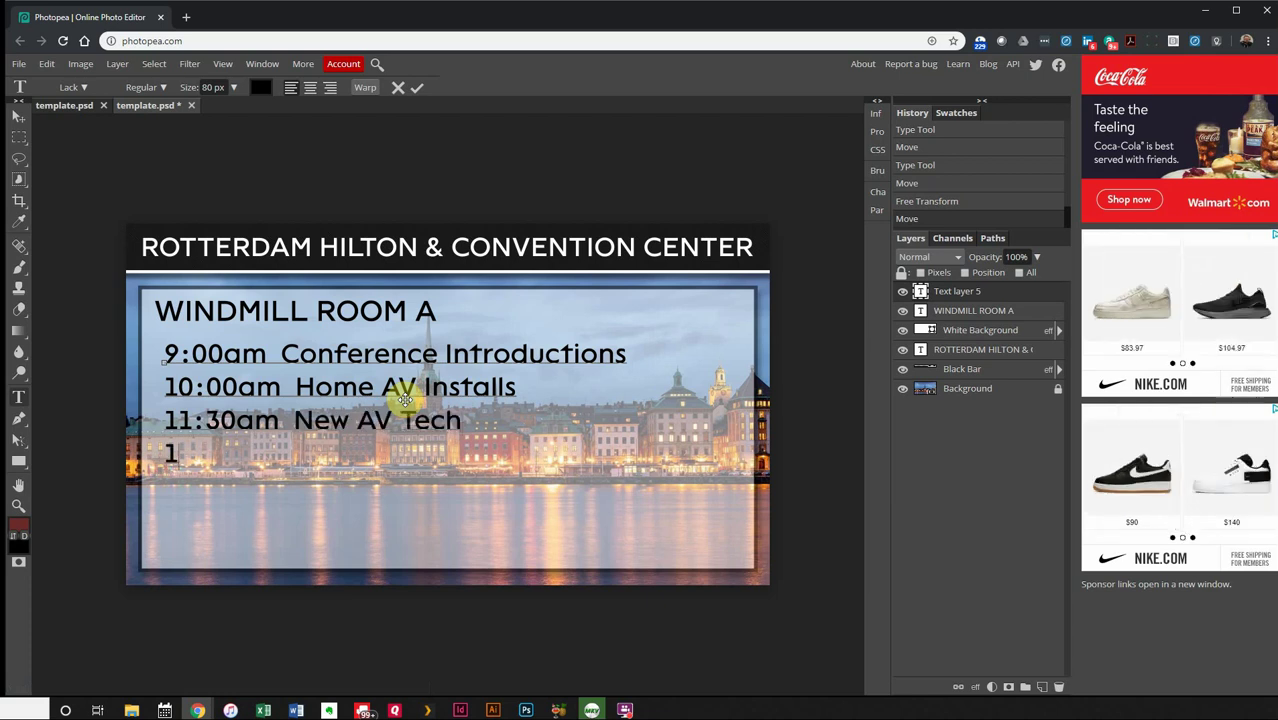
- Add the schedule line "1:30pm Installing Screens Outside" below the 11:30am entry
type(":30pm")
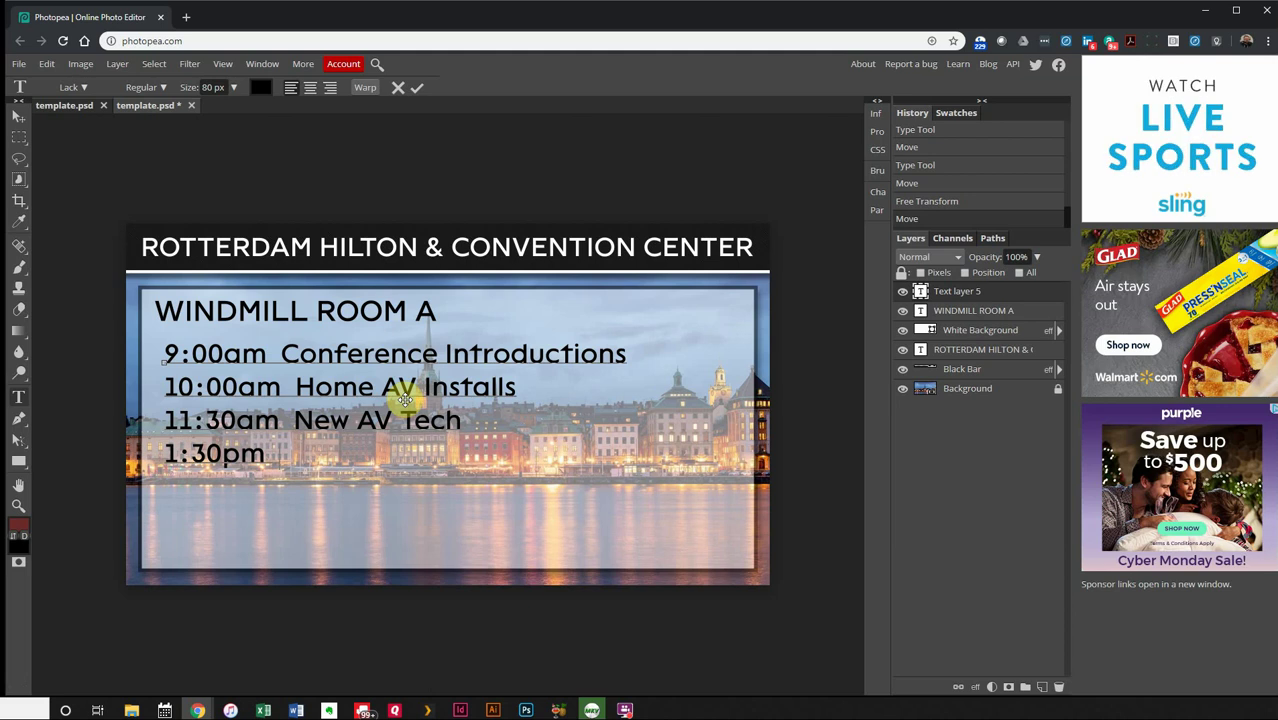
type("New")
key("BackSpace")
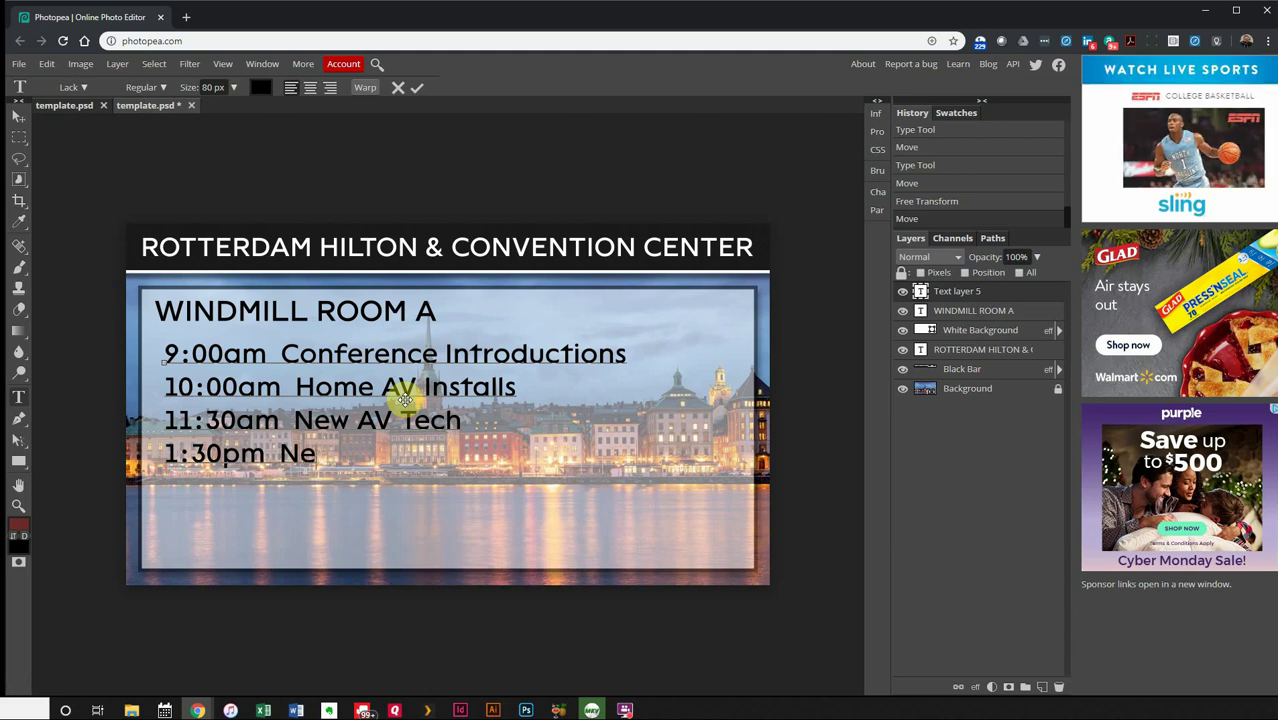
type("Installing")
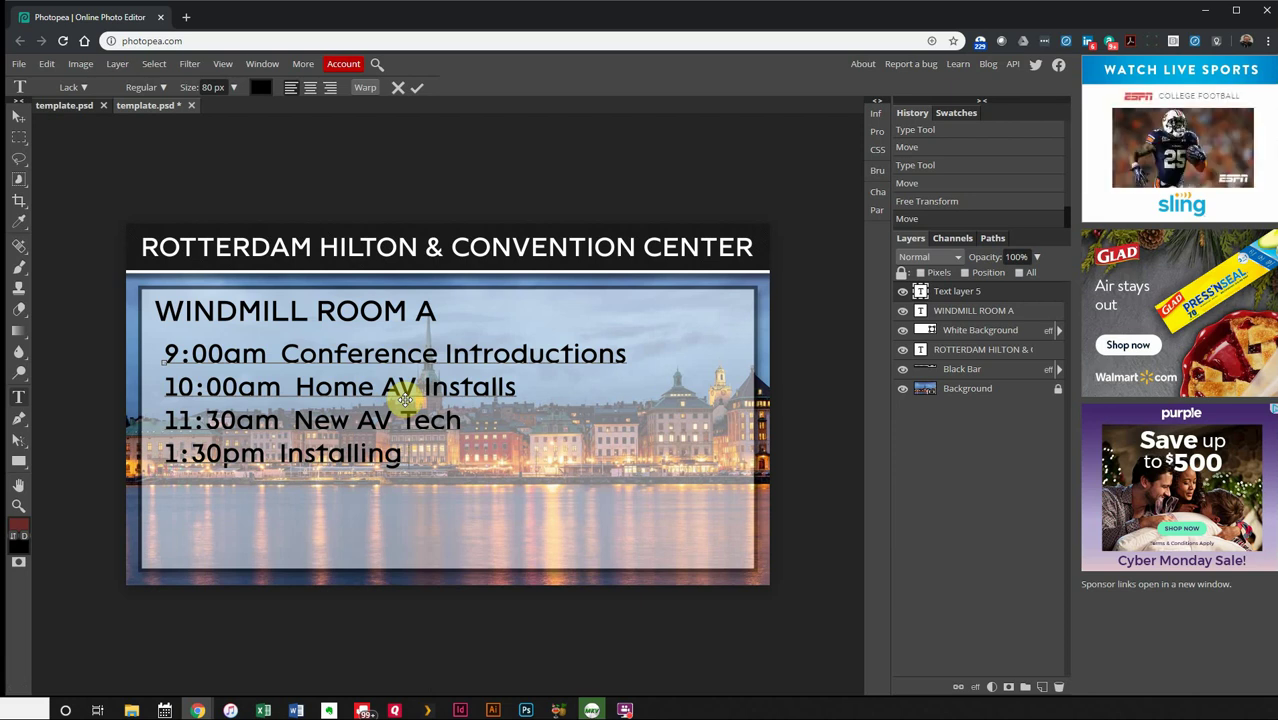
type("Screen")
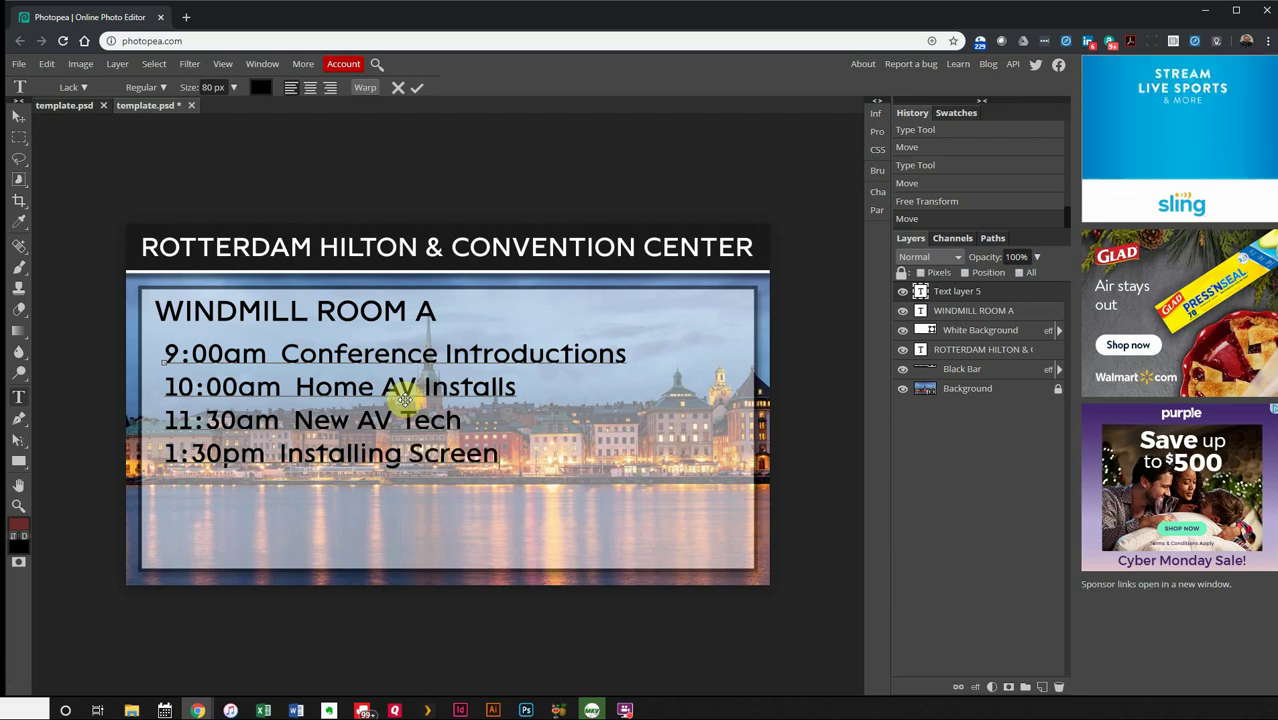
type("s Outd")
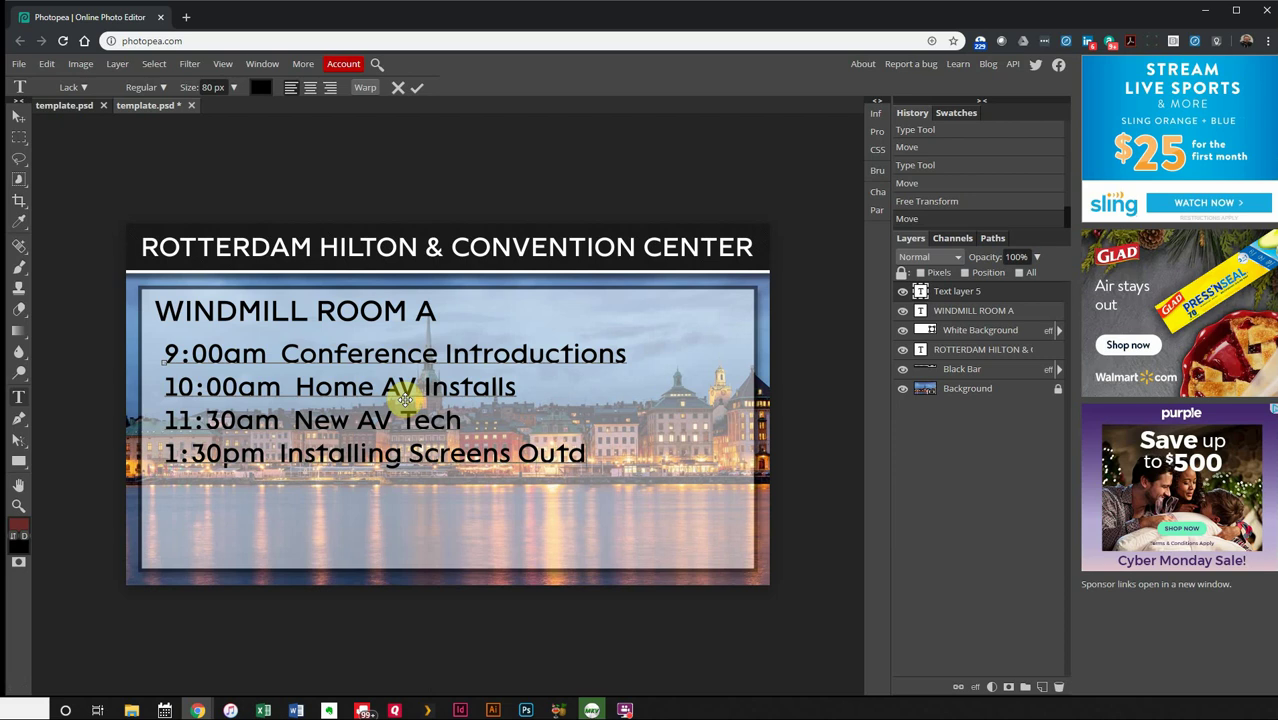
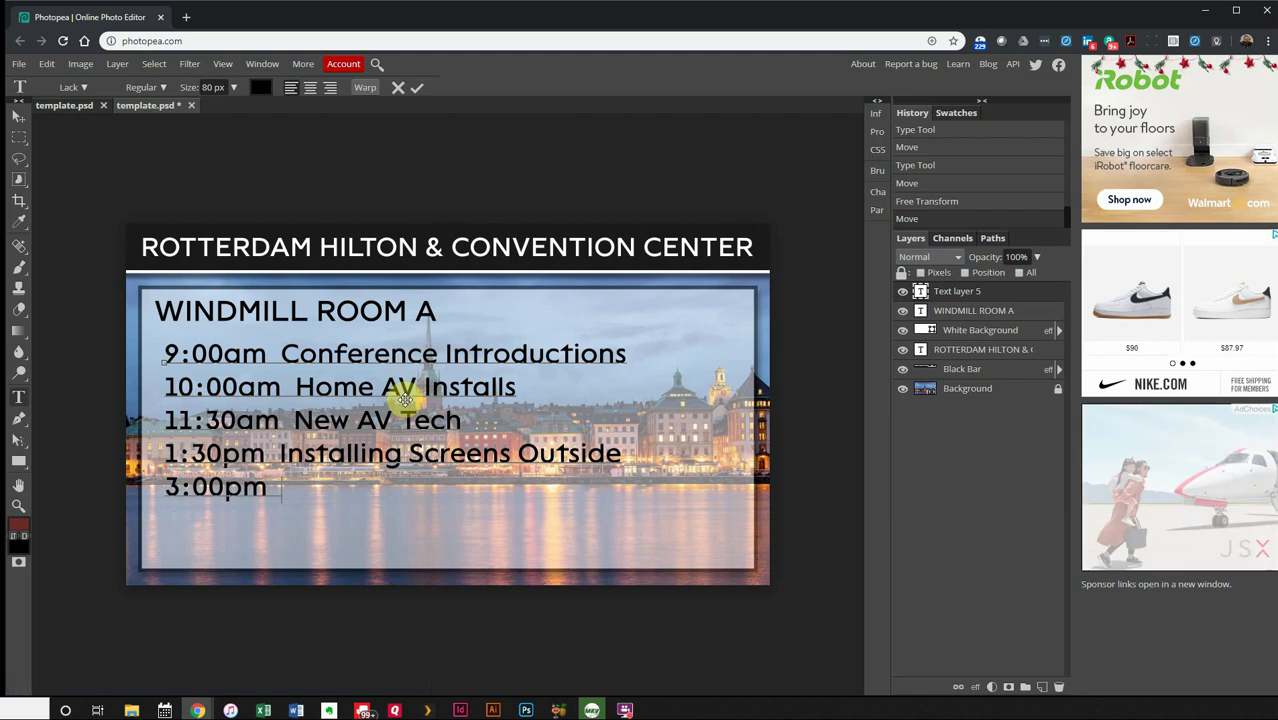
- Complete the 3:00pm line with "Keynote Speaker" and add a final line "5:00pm Dinner"
type("Ke")
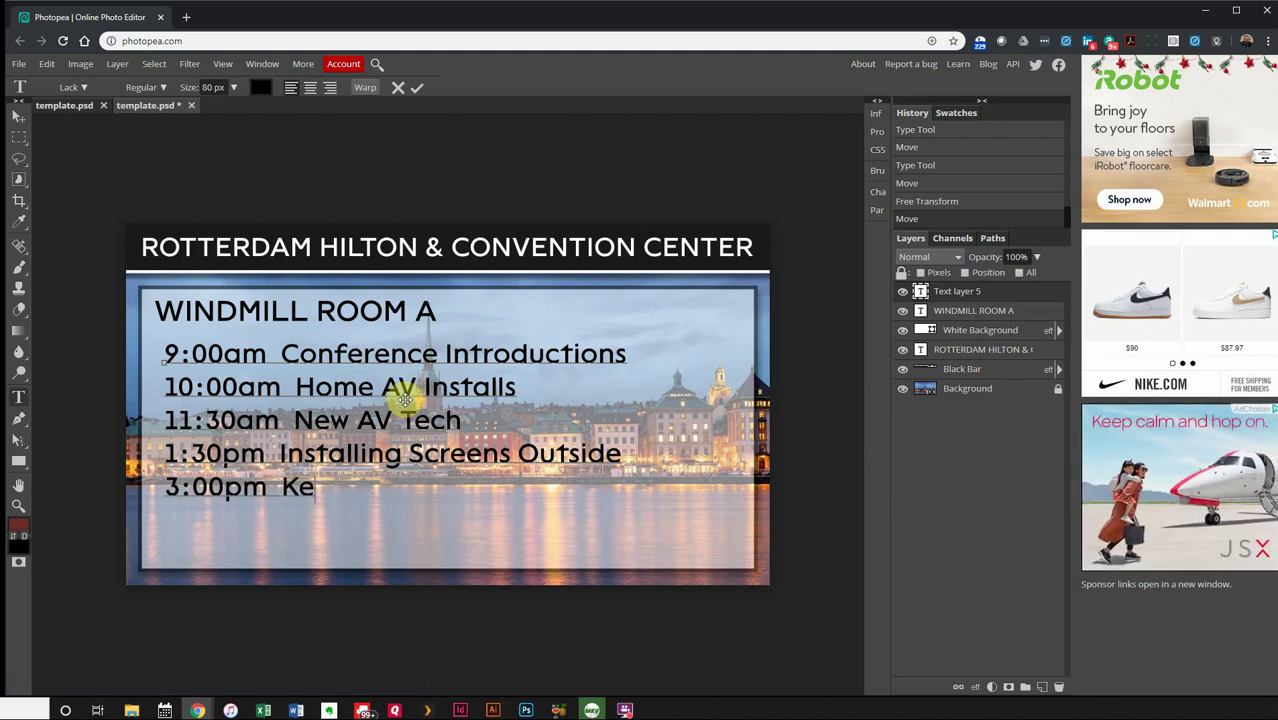
type("yno")
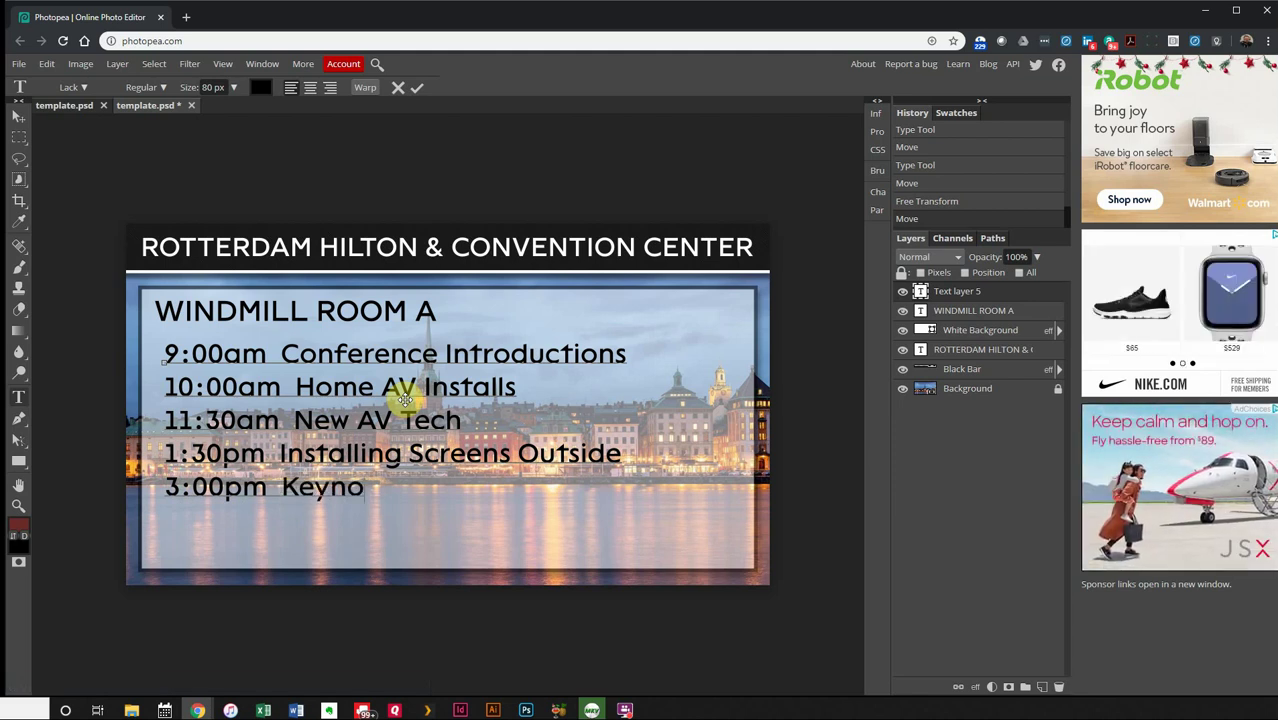
type("te Speaker")
key("Return")
type("5")
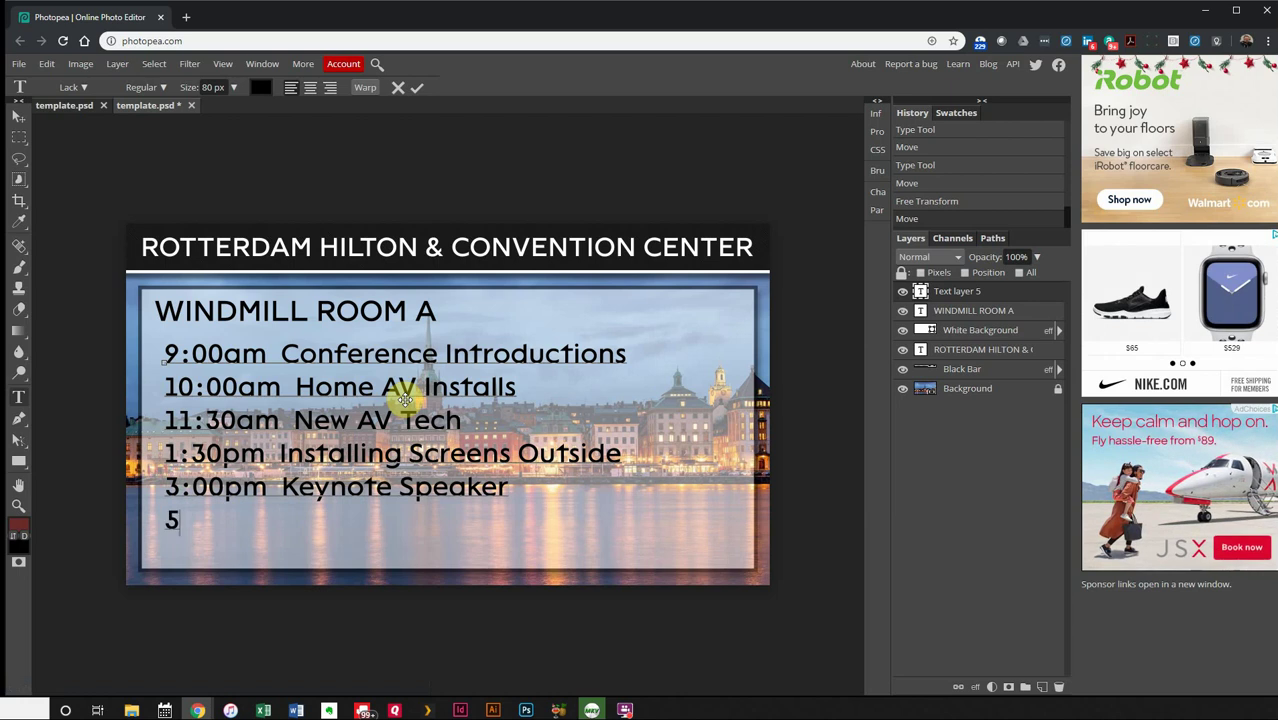
type(":00pm  Dinner")
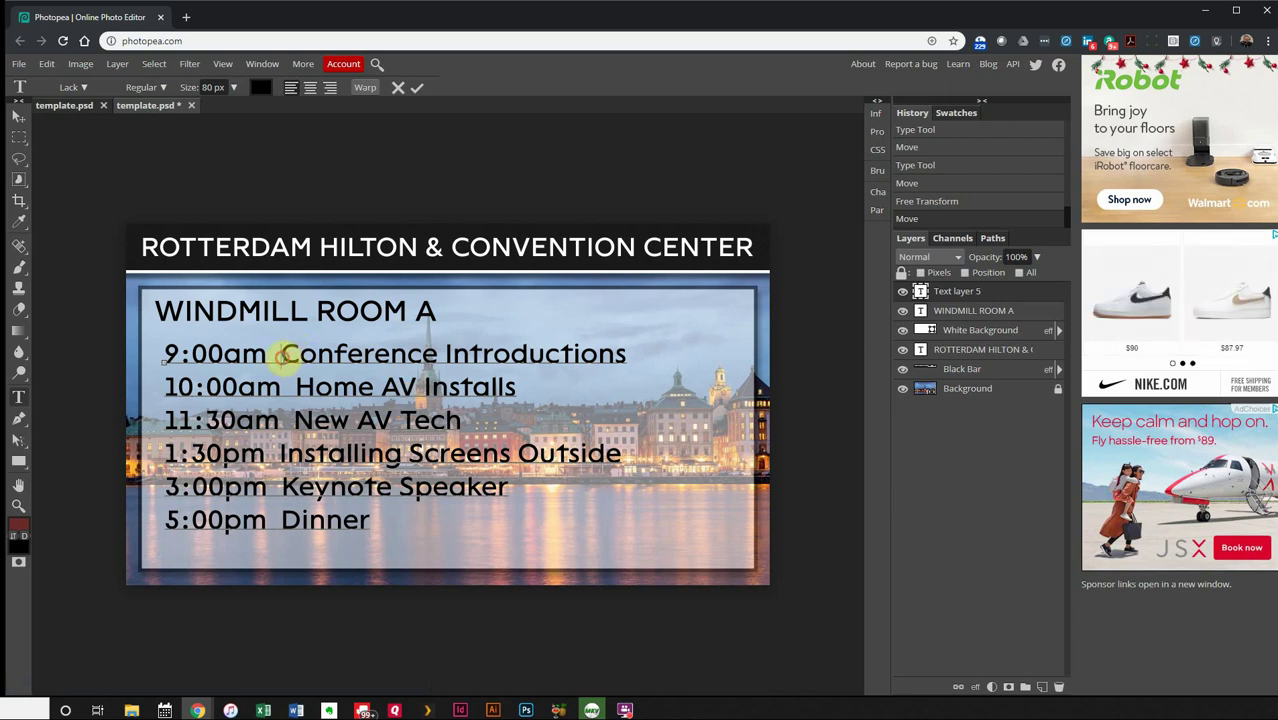
- Add spaces after 9:00am, 1:30pm and 3:00pm so their event names align with those of the 10:00am and 11:30am lines
left_click(285, 356)
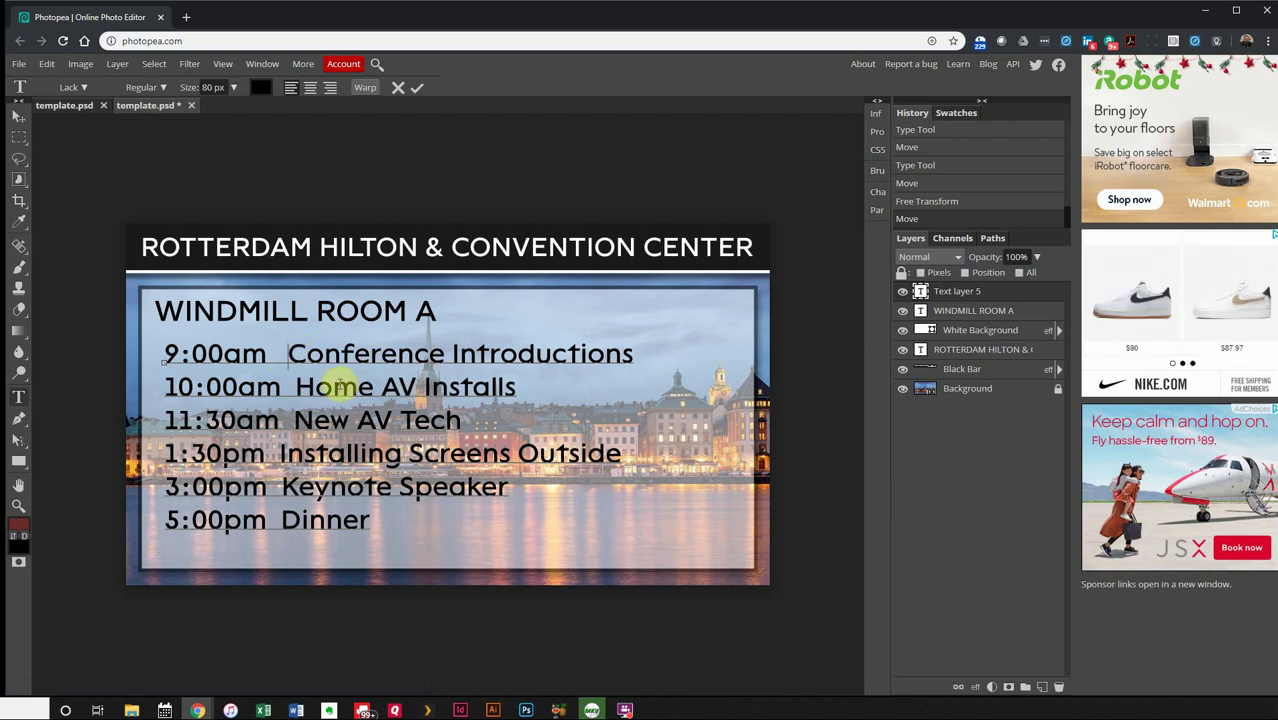
left_click(272, 455)
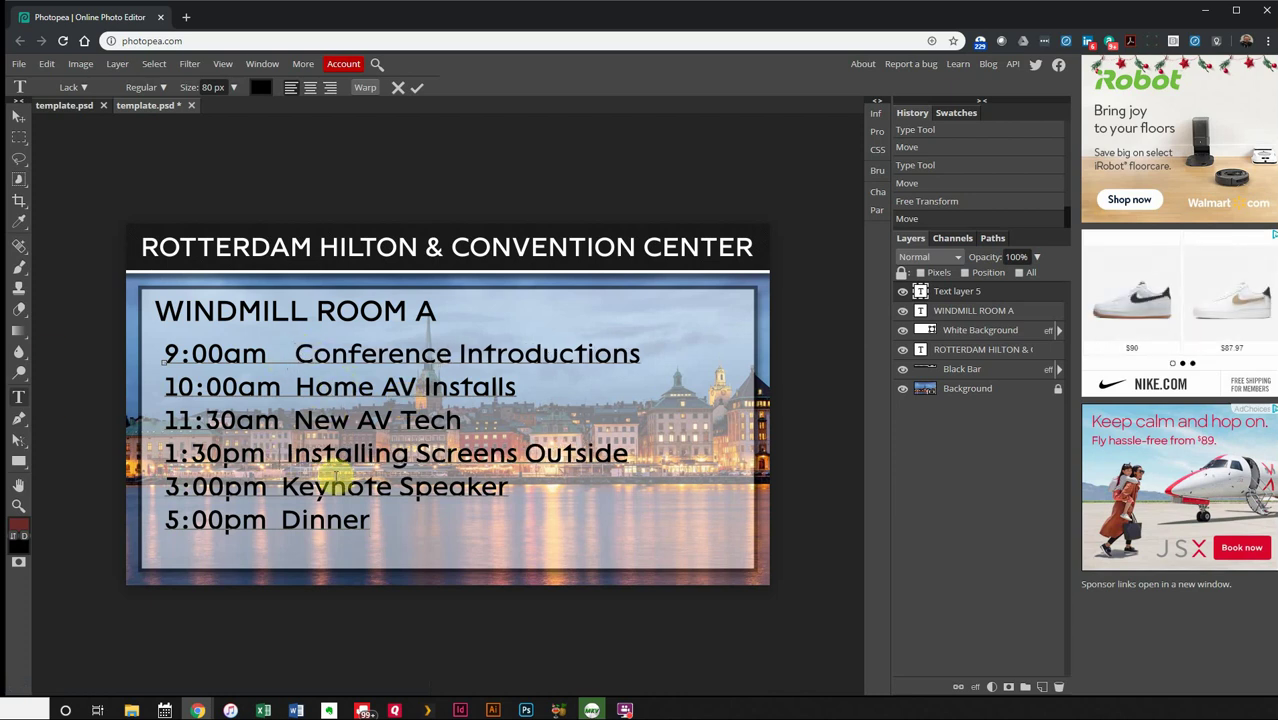
left_click(282, 488)
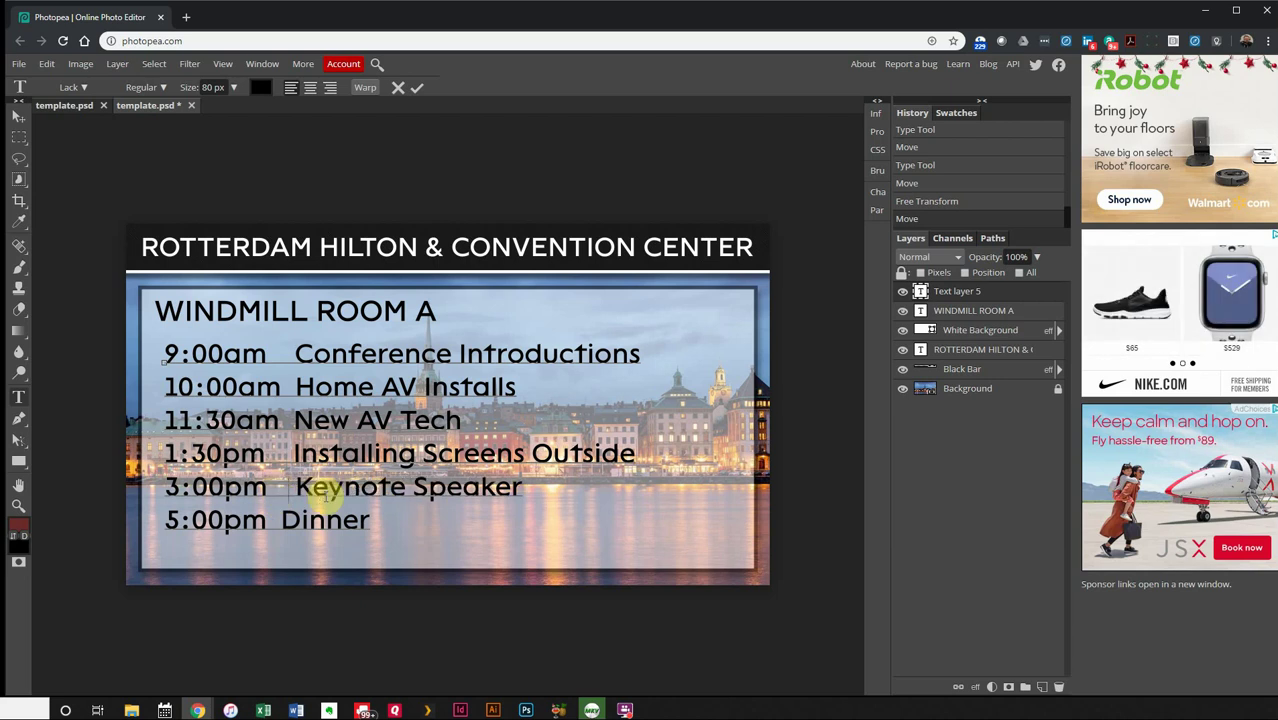
key("BackSpace")
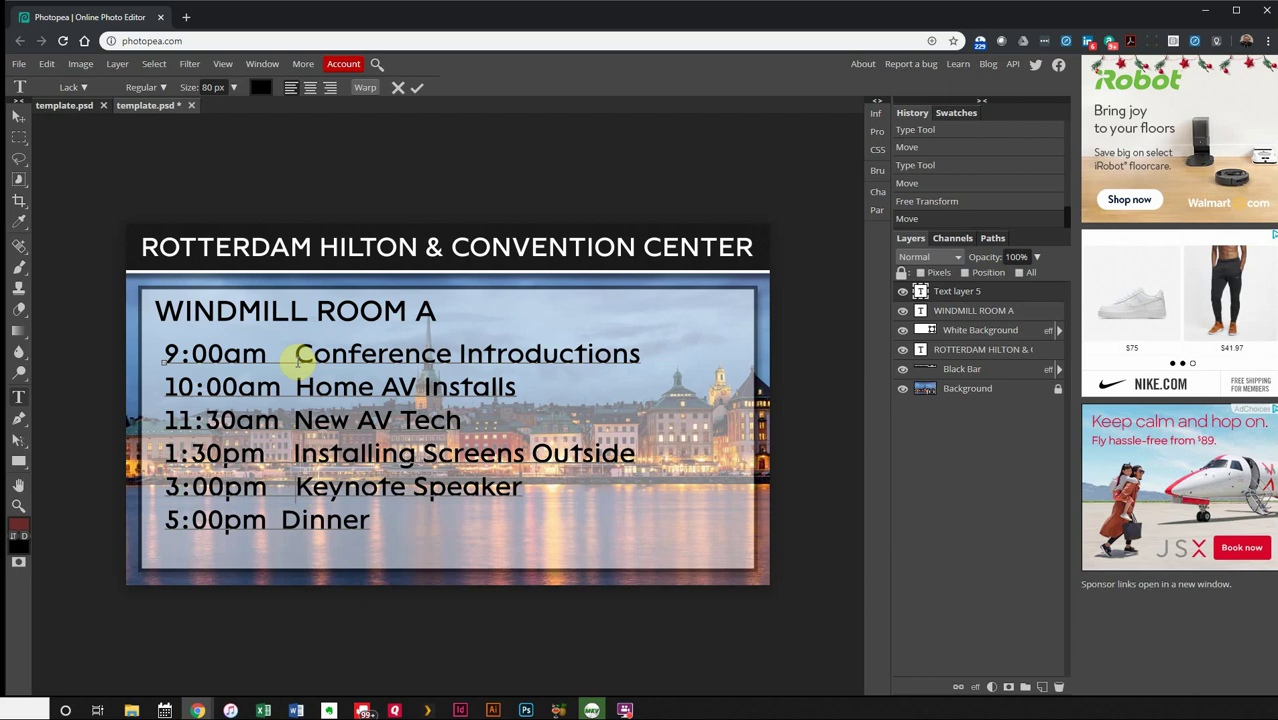
- Try to align the event names on the 3:00pm and 5:00pm schedule lines using tabs
left_click(281, 520)
key("Tab")
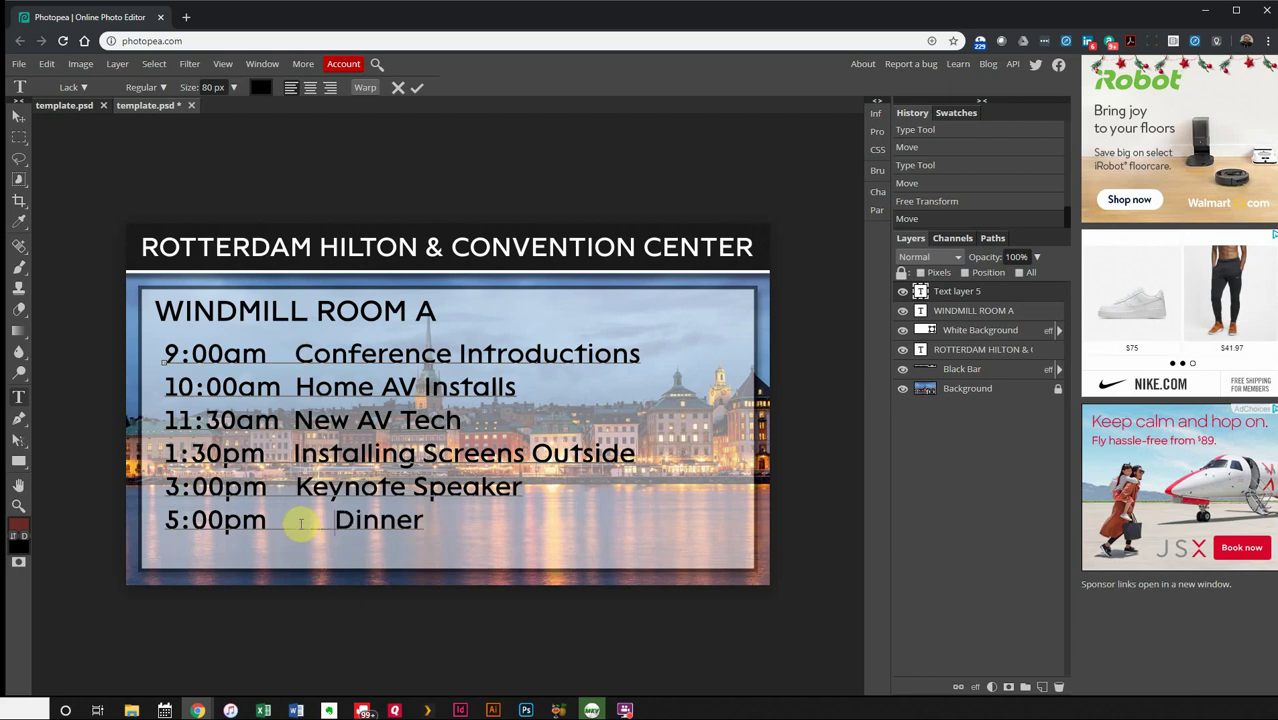
left_click(294, 486)
key("Tab")
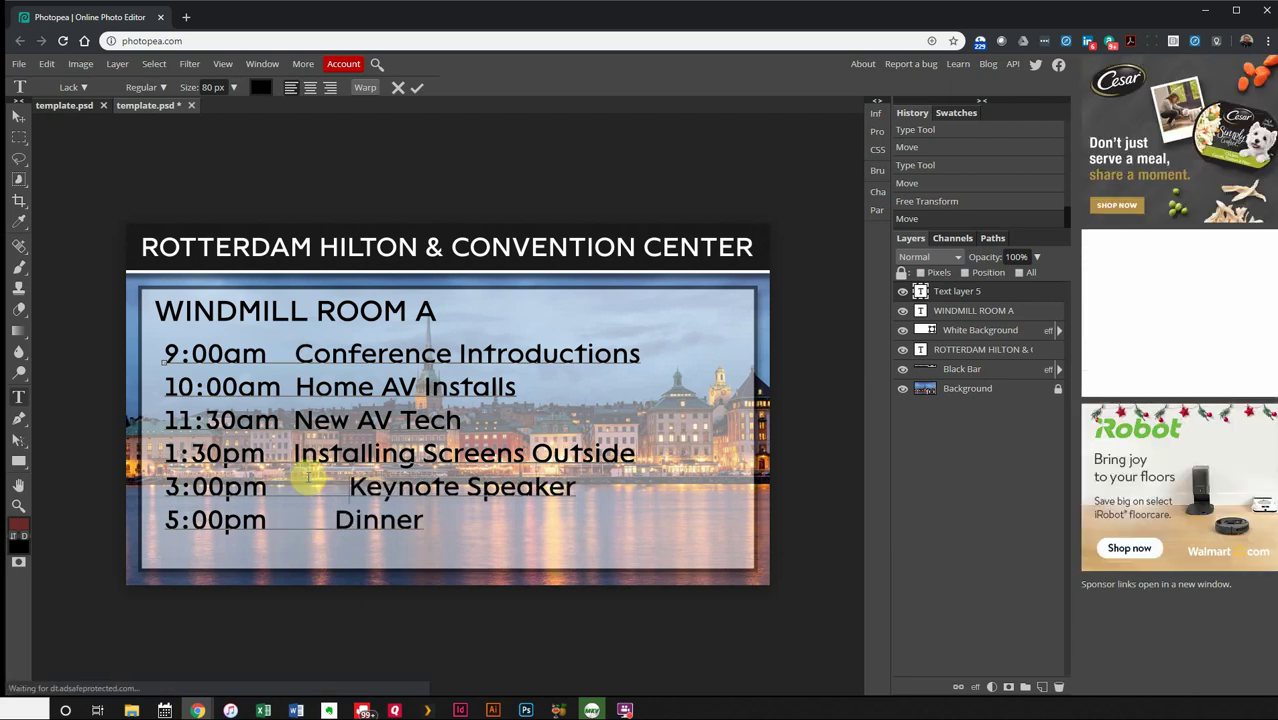
key("BackSpace")
key("BackSpace")
key("BackSpace")
key("BackSpace")
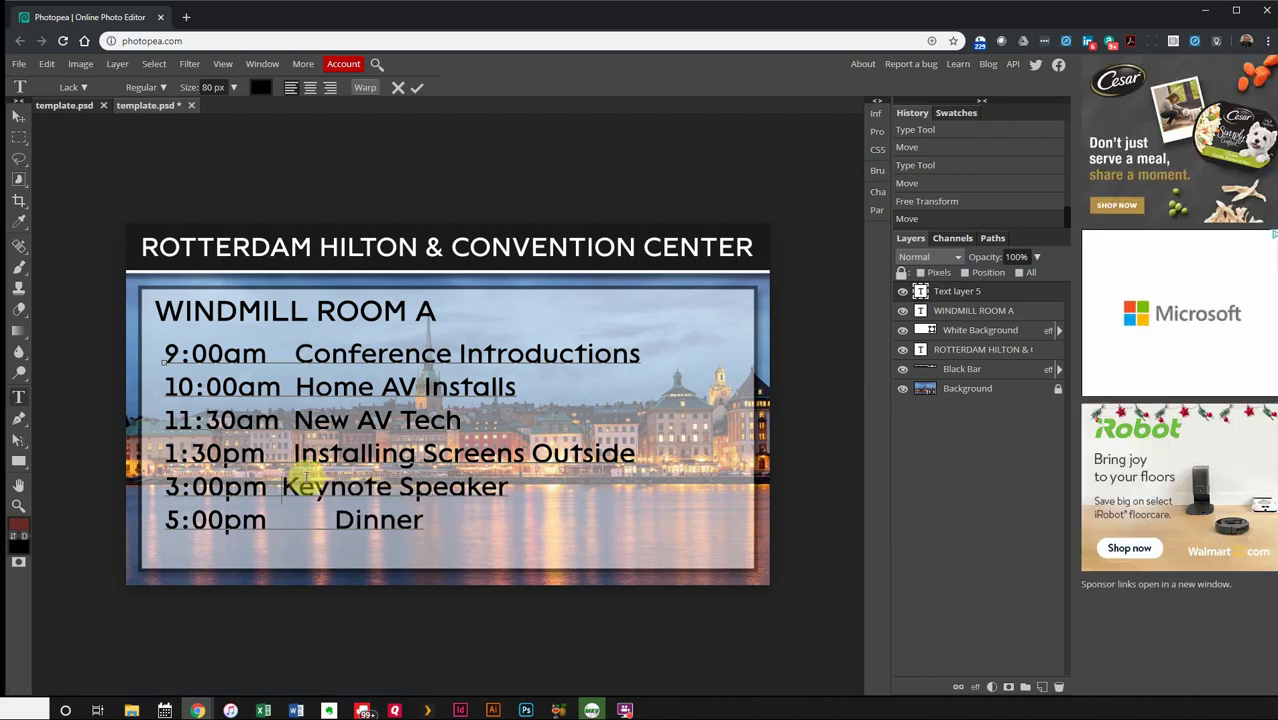
key("Tab")
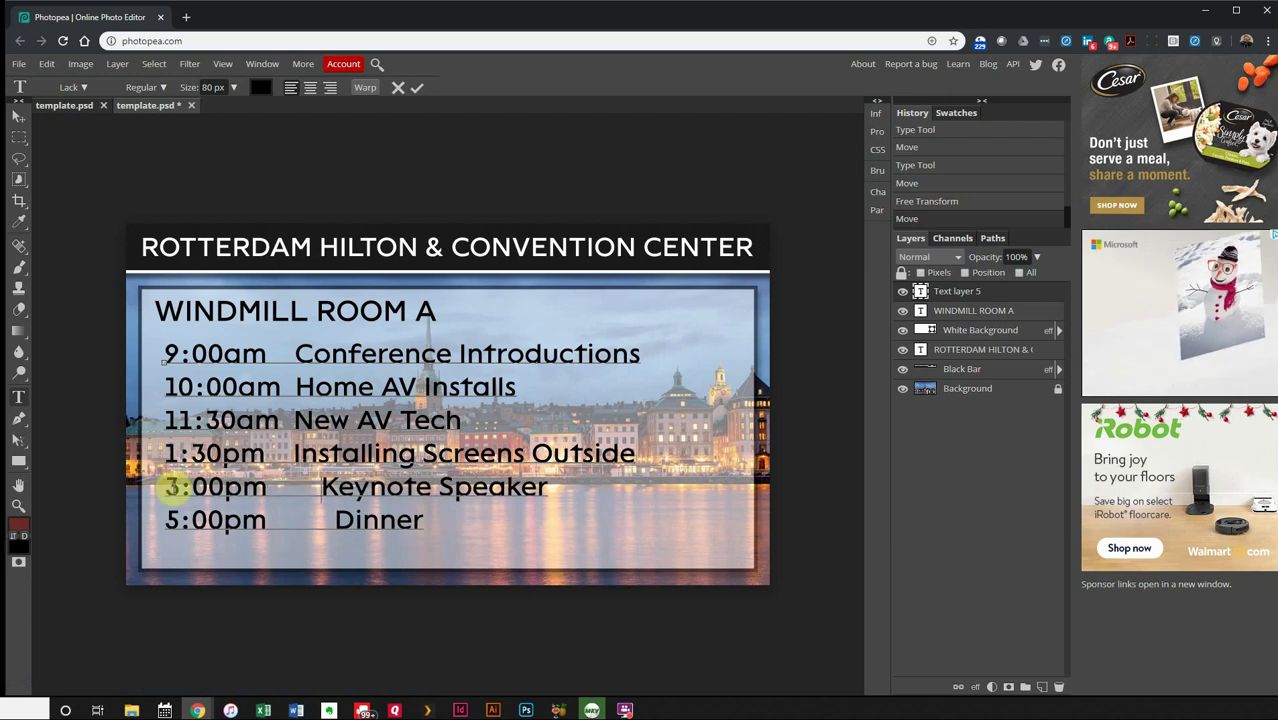
left_click_drag(342, 519, 270, 522)
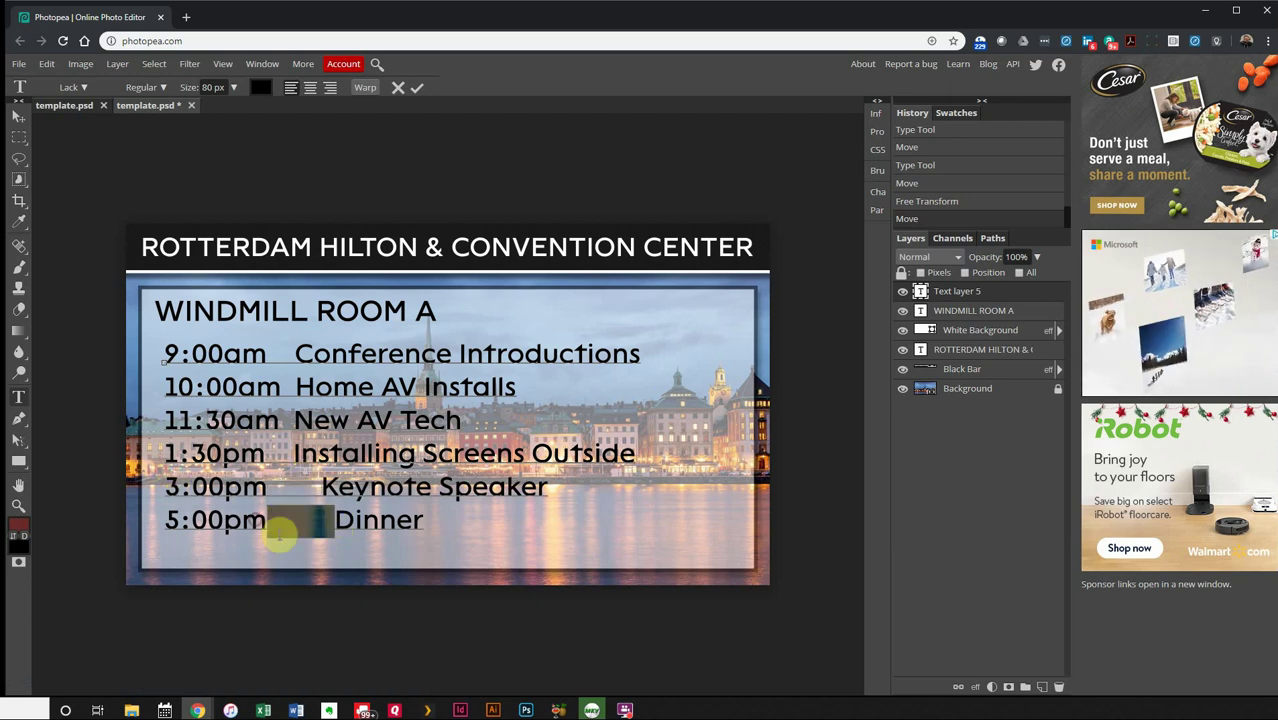
key("Tab")
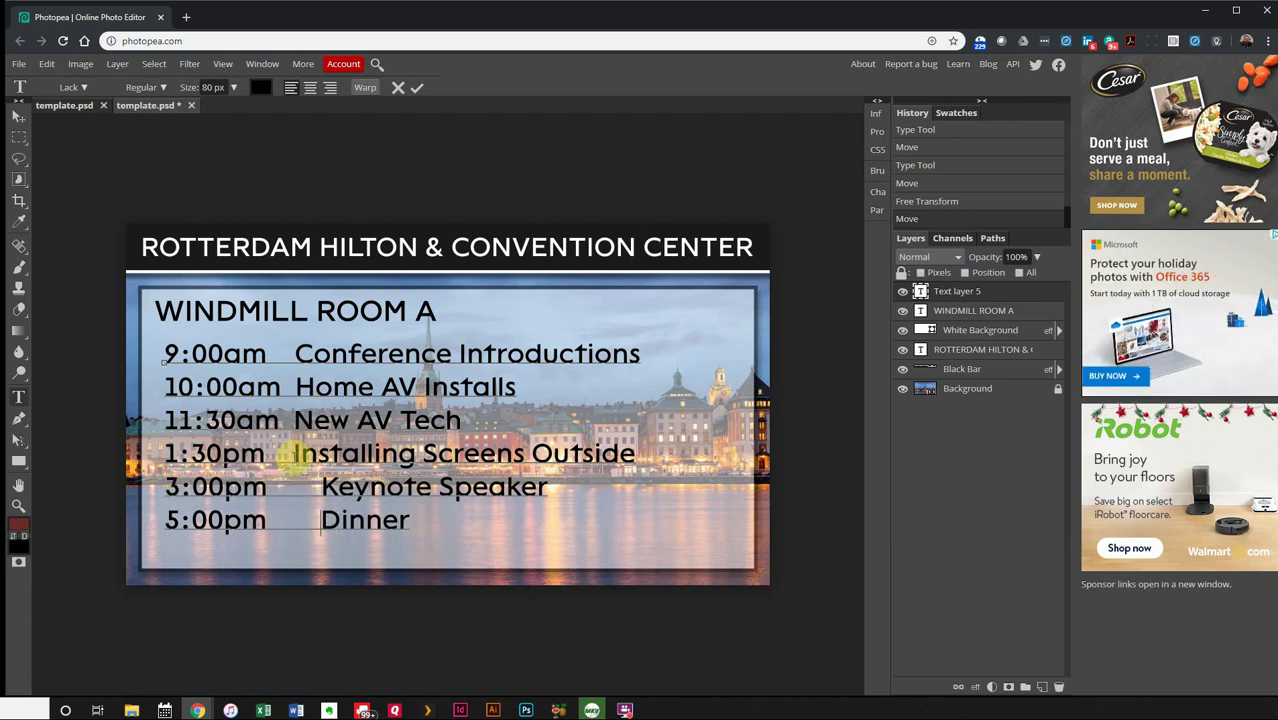
- Try adding a tab before the event names on the 1:30pm and 11:30am schedule lines
left_click(278, 453)
key("Tab")
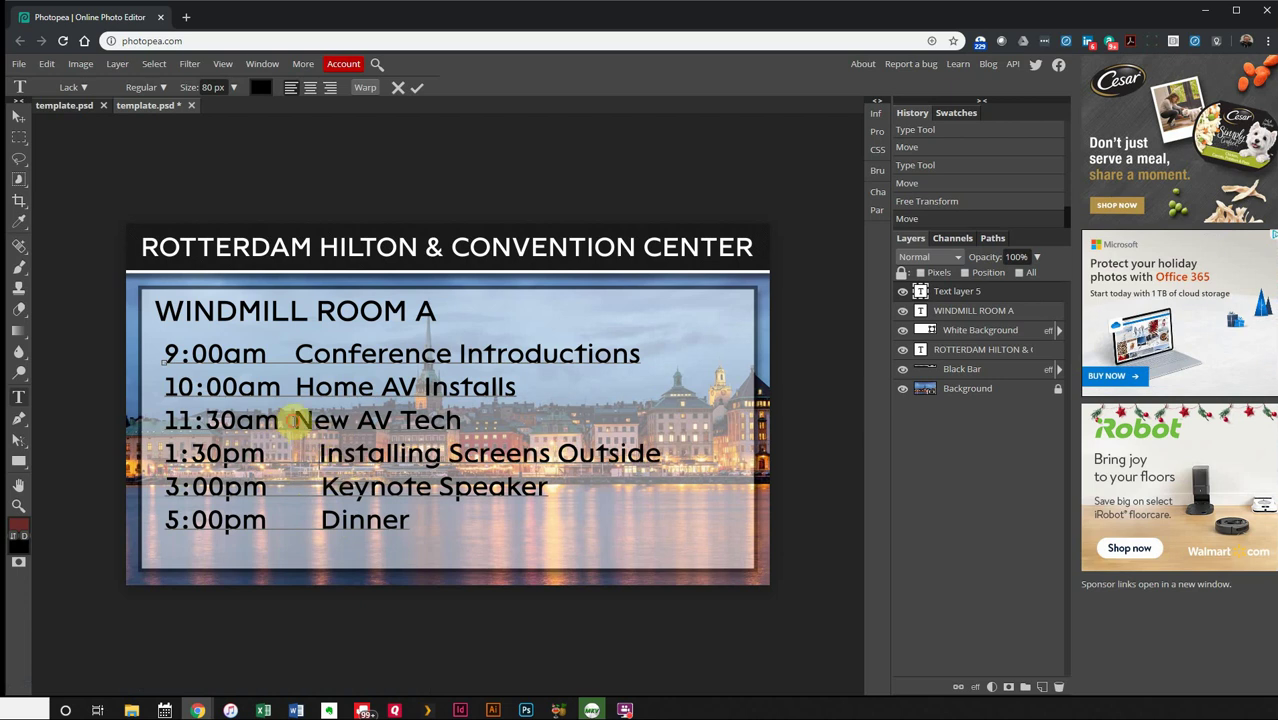
left_click(293, 421)
key("Tab")
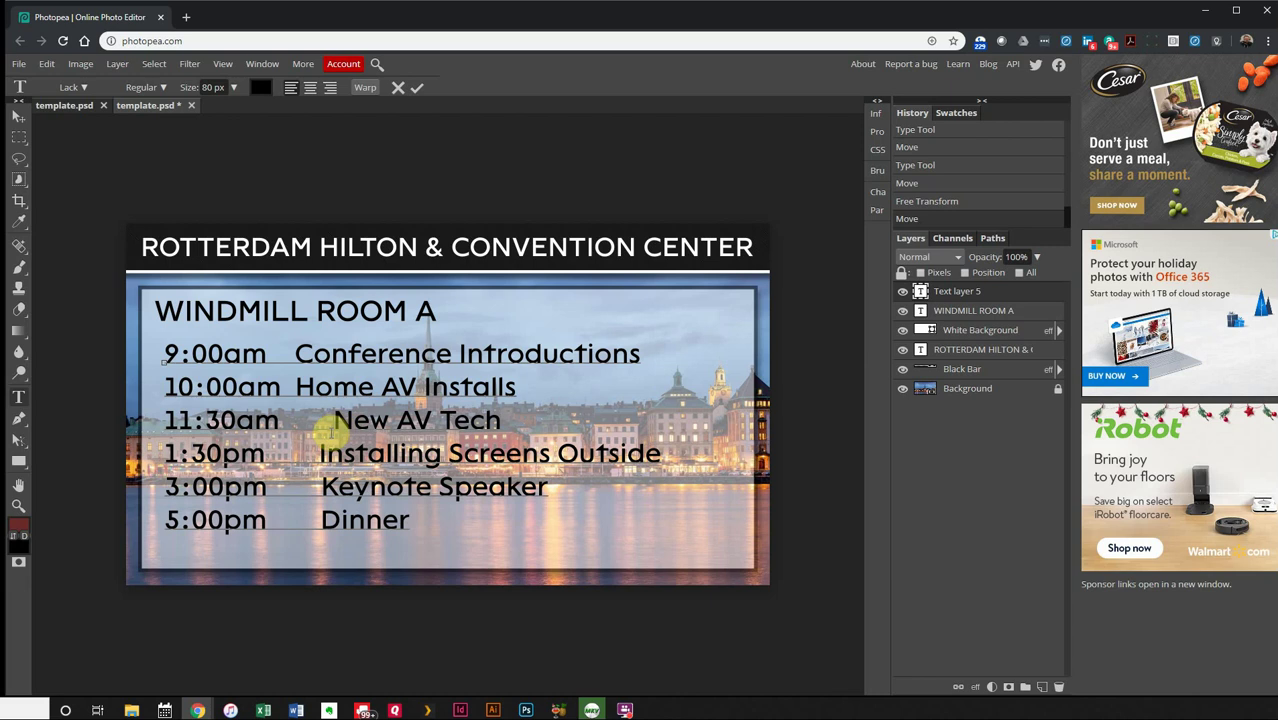
- Remove the added tabs and extra spaces from the 11:30am, 1:30pm, 3:00pm and 5:00pm lines, leaving normal spacing before each event name
left_click_drag(333, 421, 291, 421)
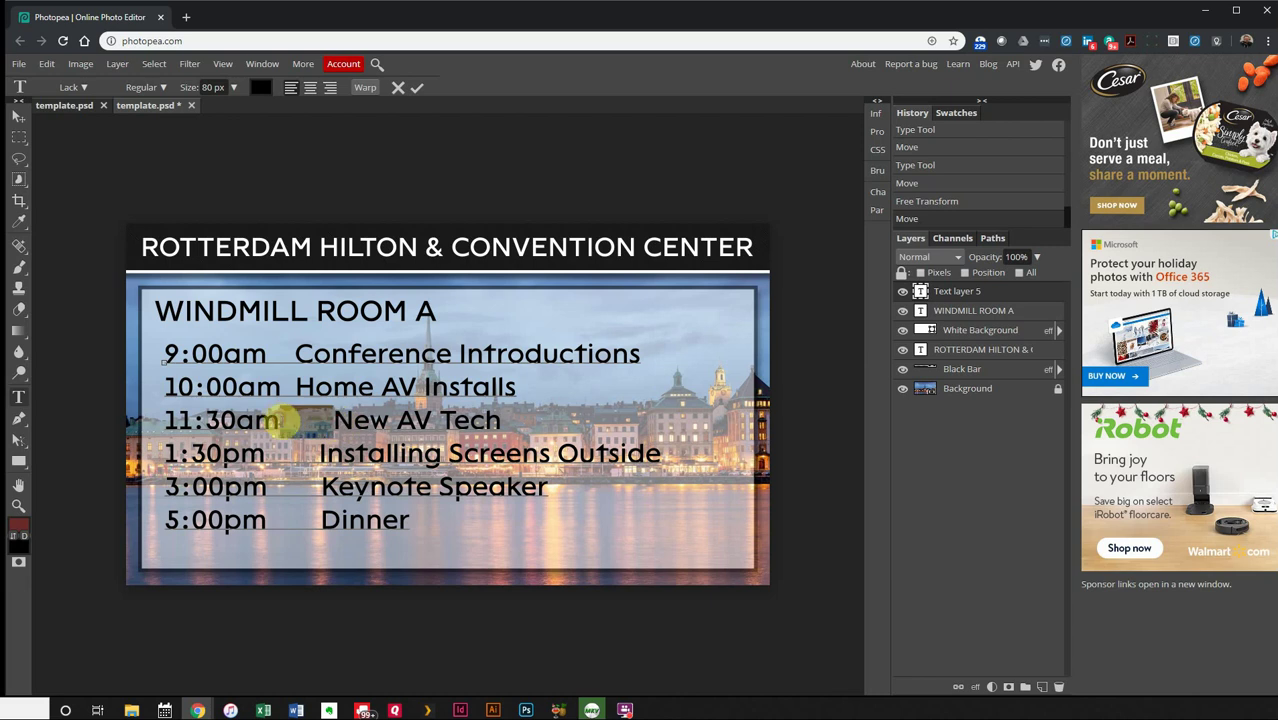
key("BackSpace")
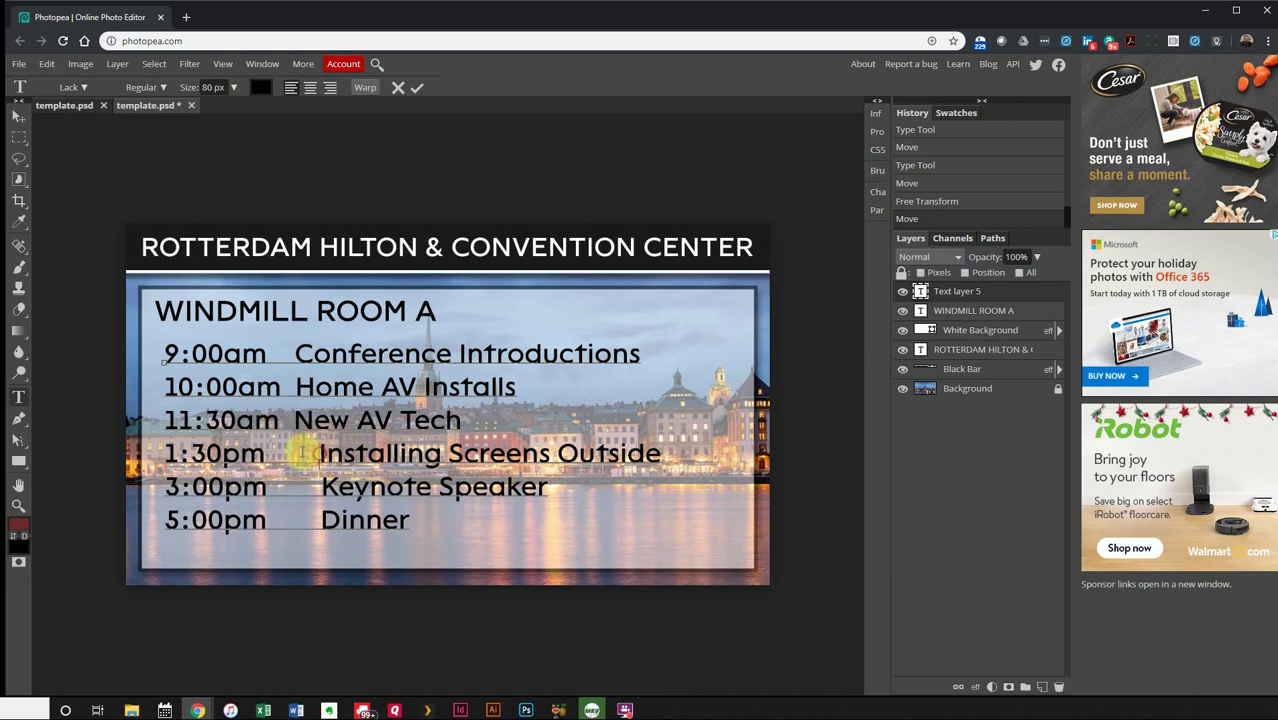
left_click_drag(316, 453, 282, 453)
key("BackSpace")
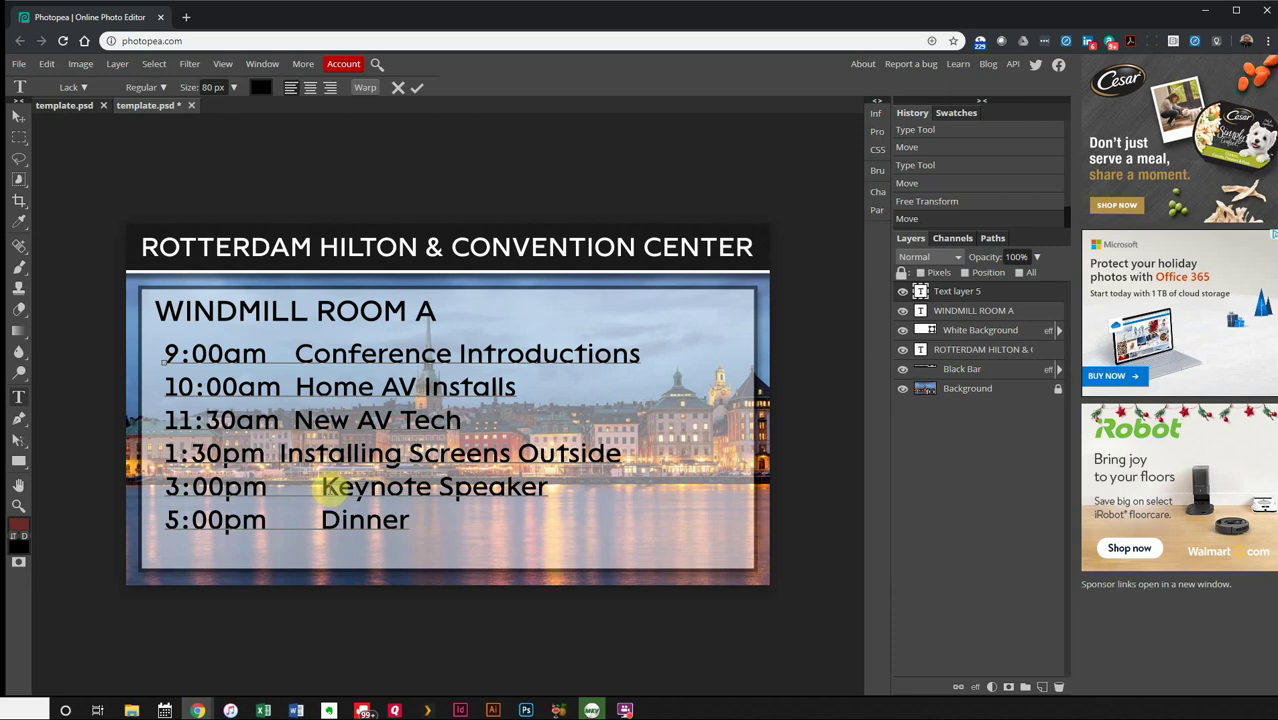
left_click_drag(333, 487, 283, 520)
key("BackSpace")
key("BackSpace")
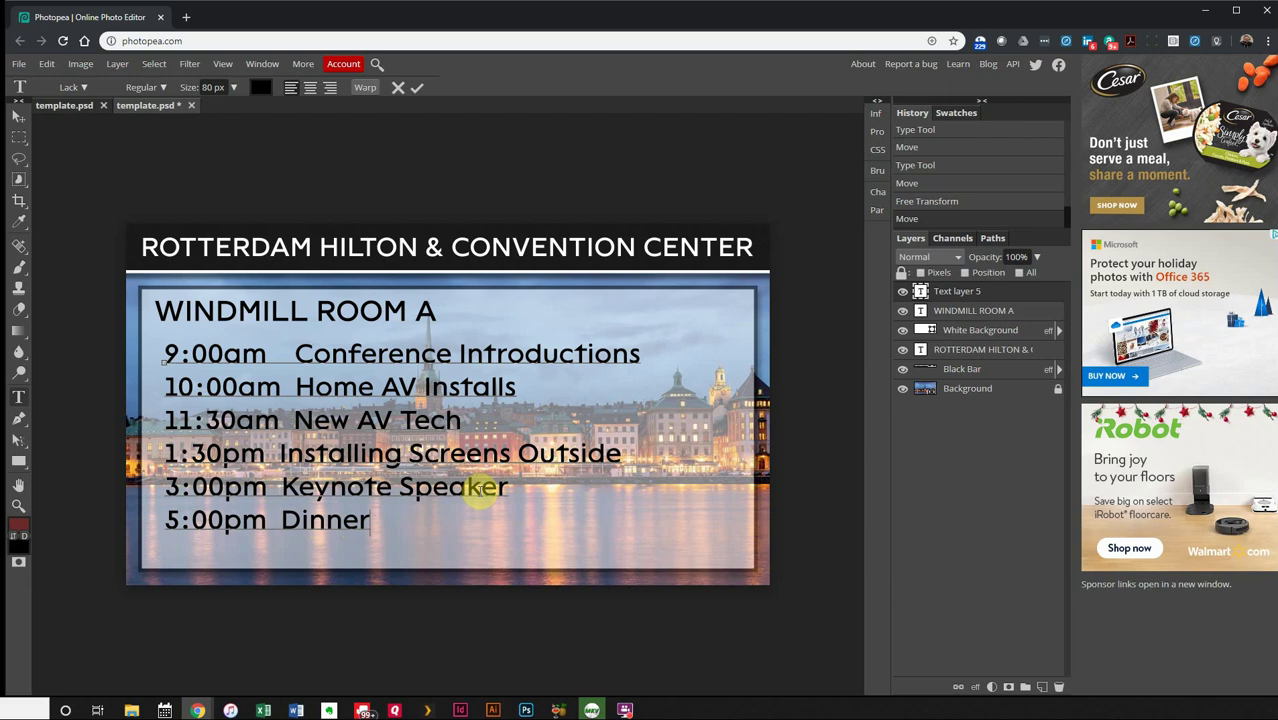
left_click(435, 516)
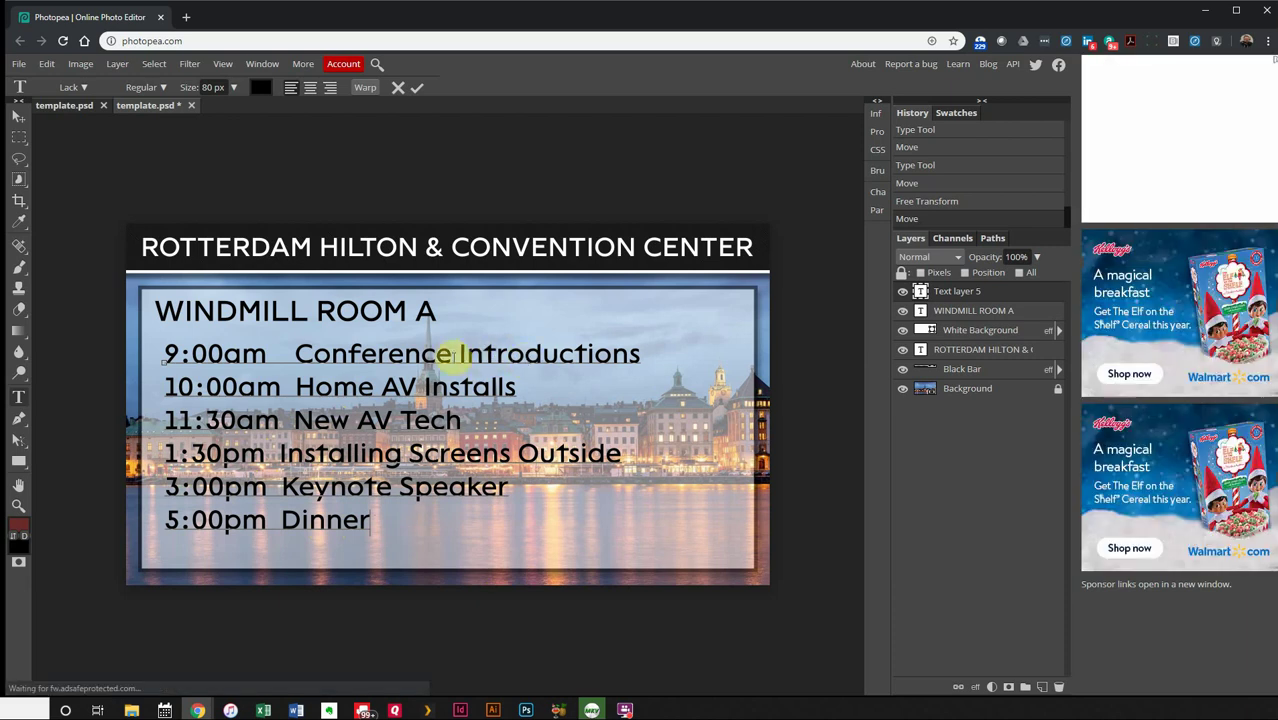
- Shorten the 9:00am entry to "Conference Intro" and nudge the schedule text block slightly to the right
left_click(452, 354)
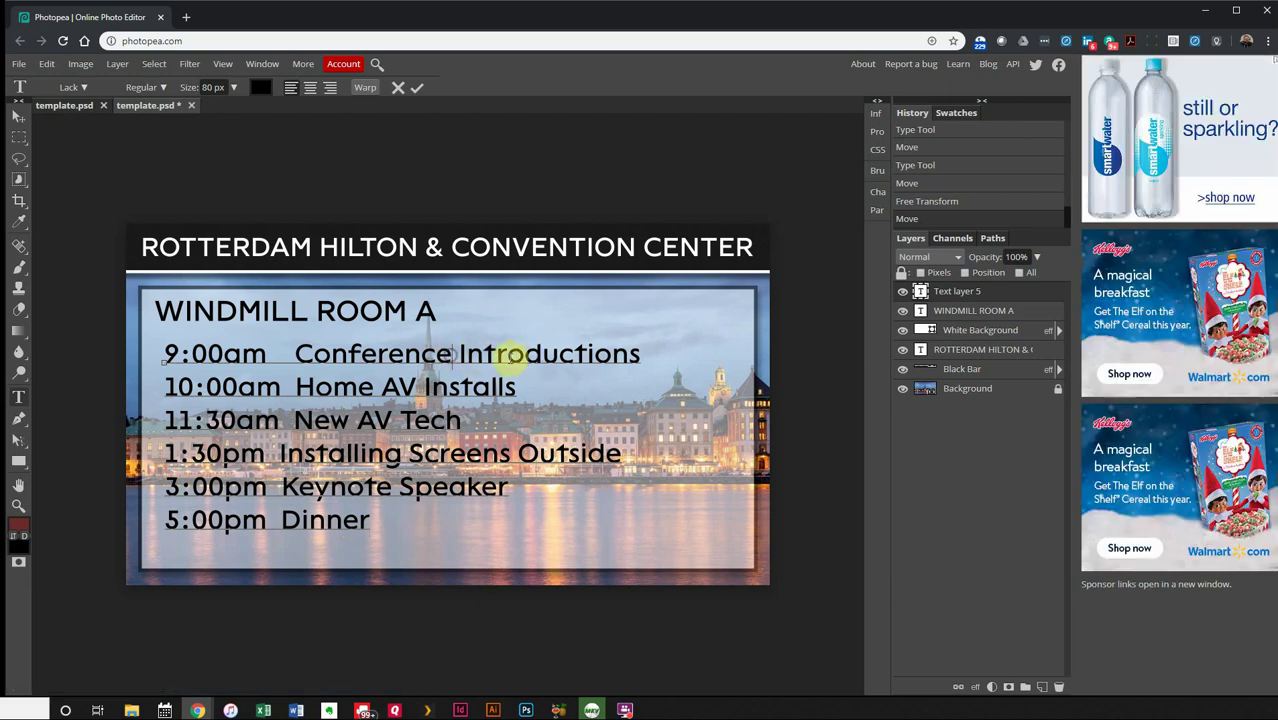
left_click_drag(521, 354, 649, 348)
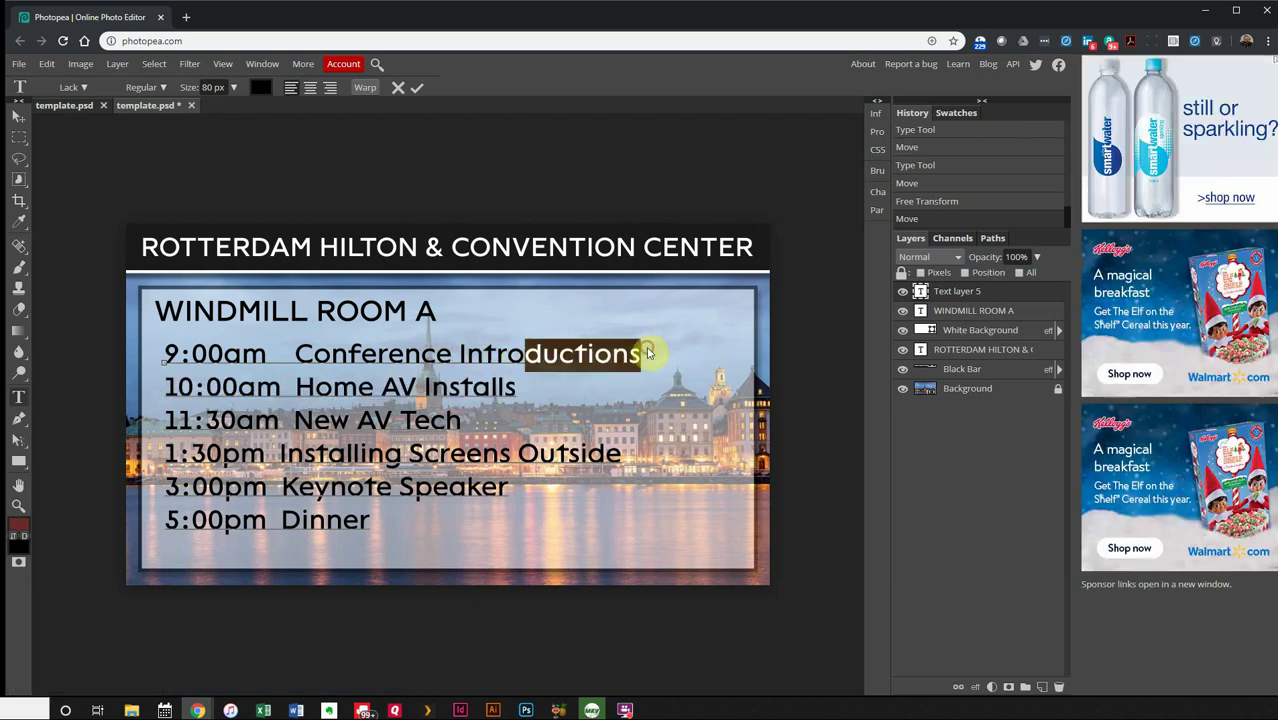
key("BackSpace")
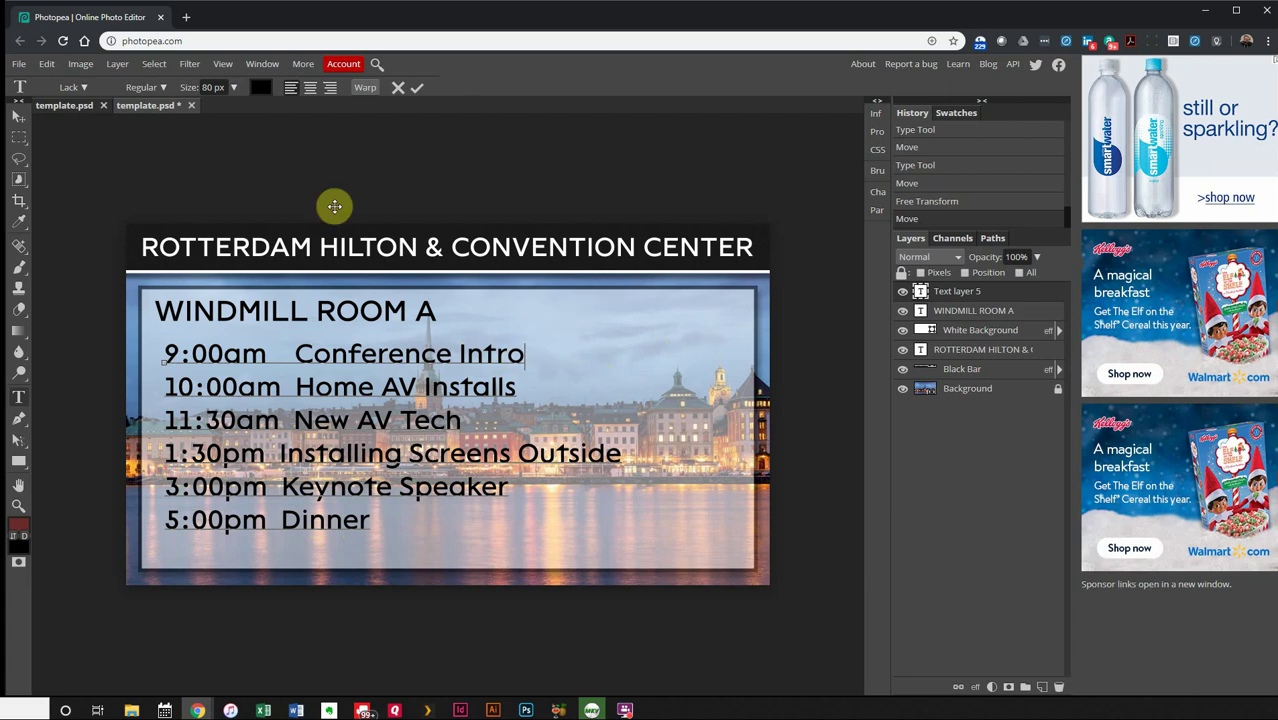
left_click(22, 118)
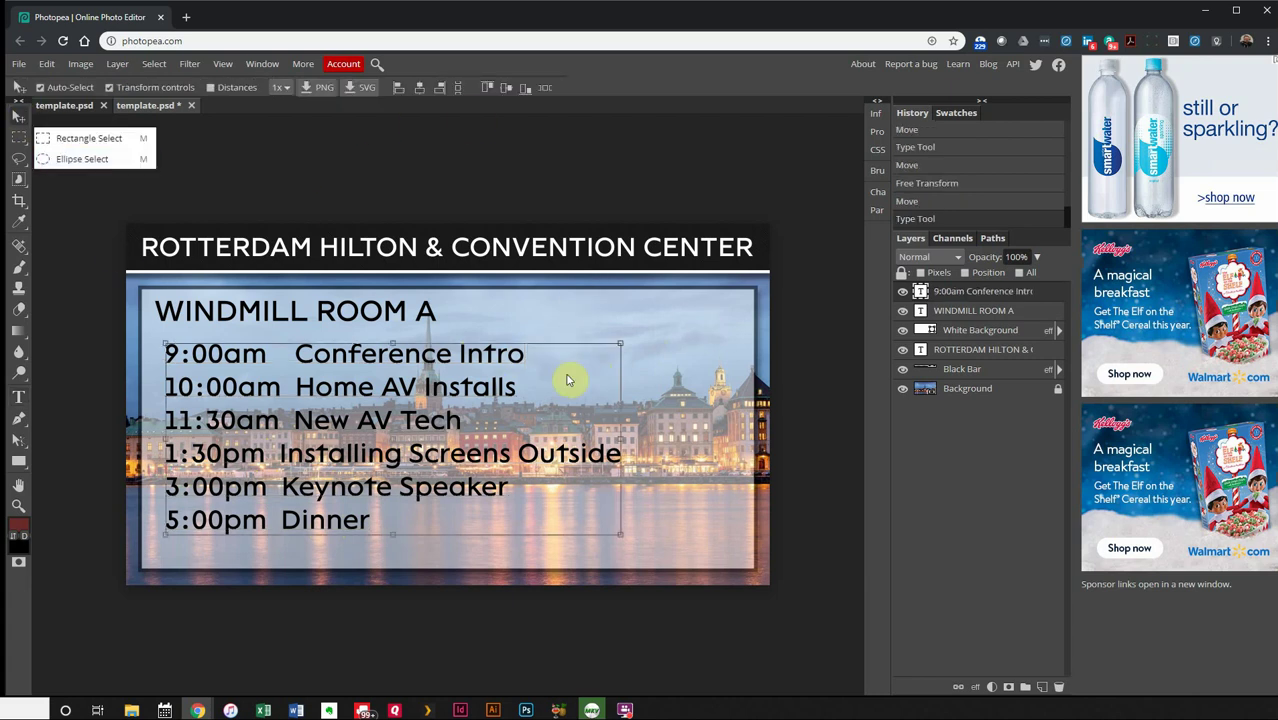
left_click_drag(366, 364, 371, 365)
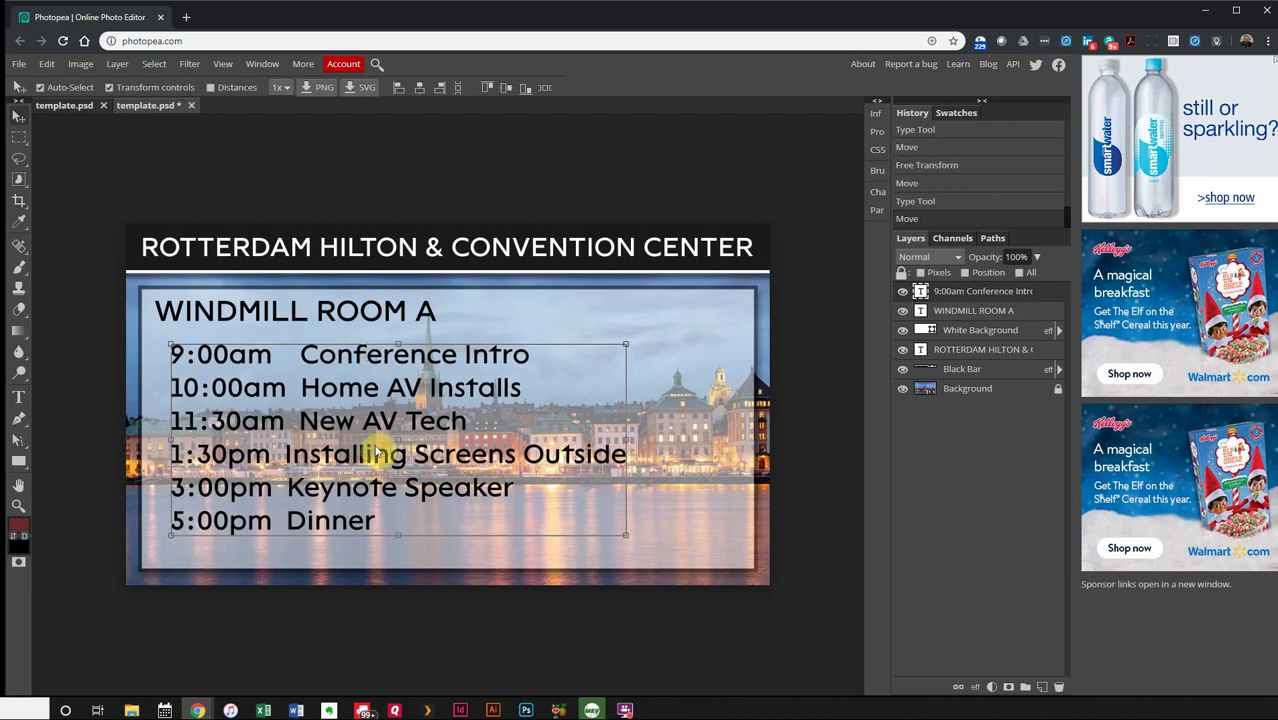
- Try a leading of 110 px on all six schedule lines, and settle on 105 px
left_click(17, 403)
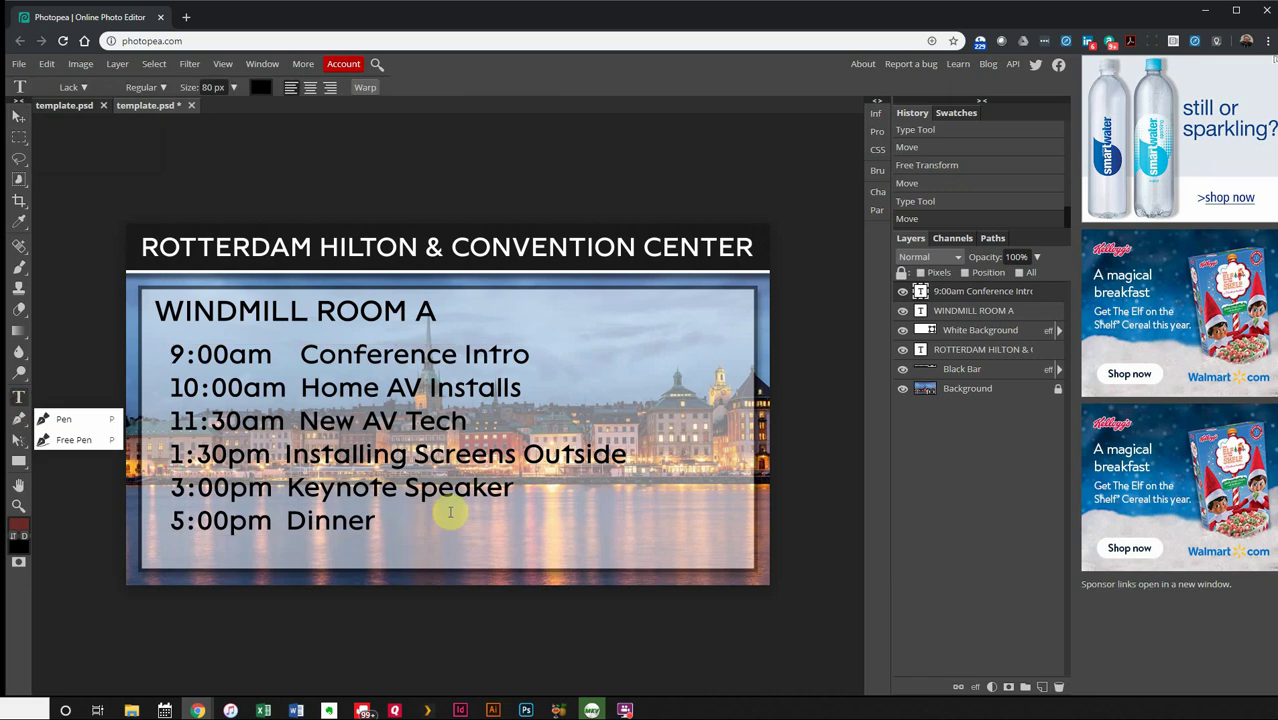
left_click_drag(376, 520, 116, 336)
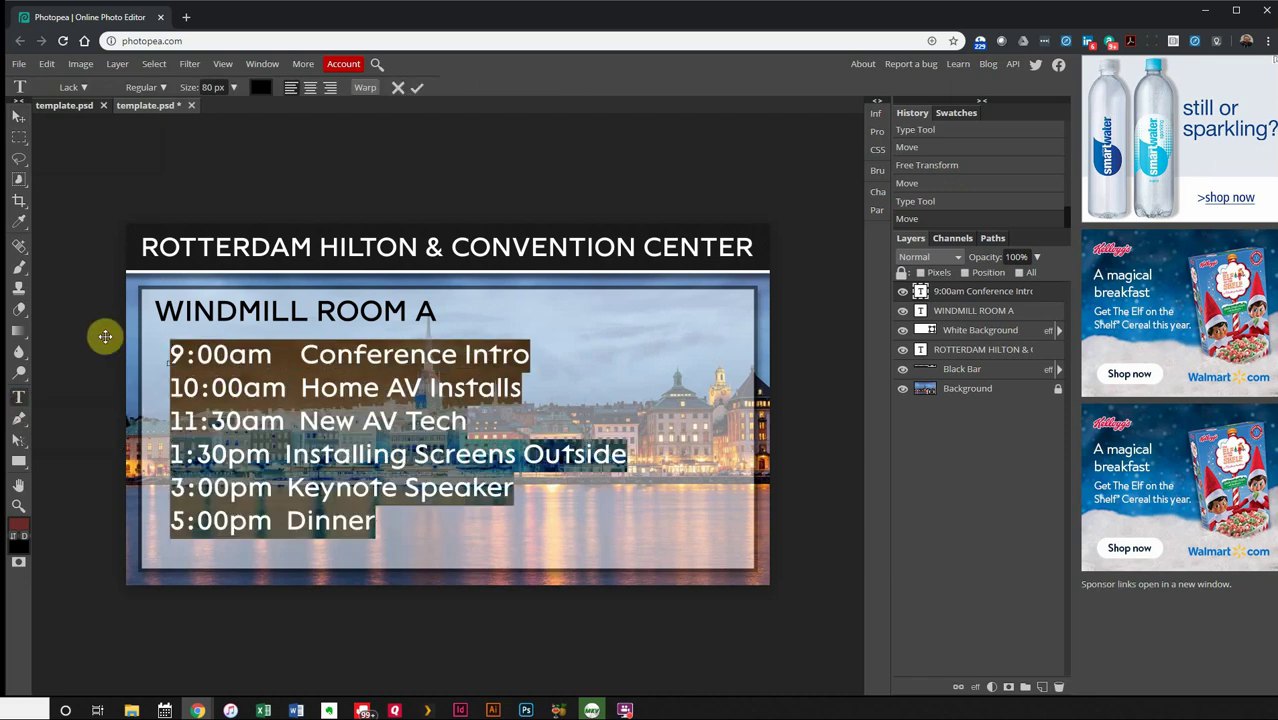
left_click(877, 198)
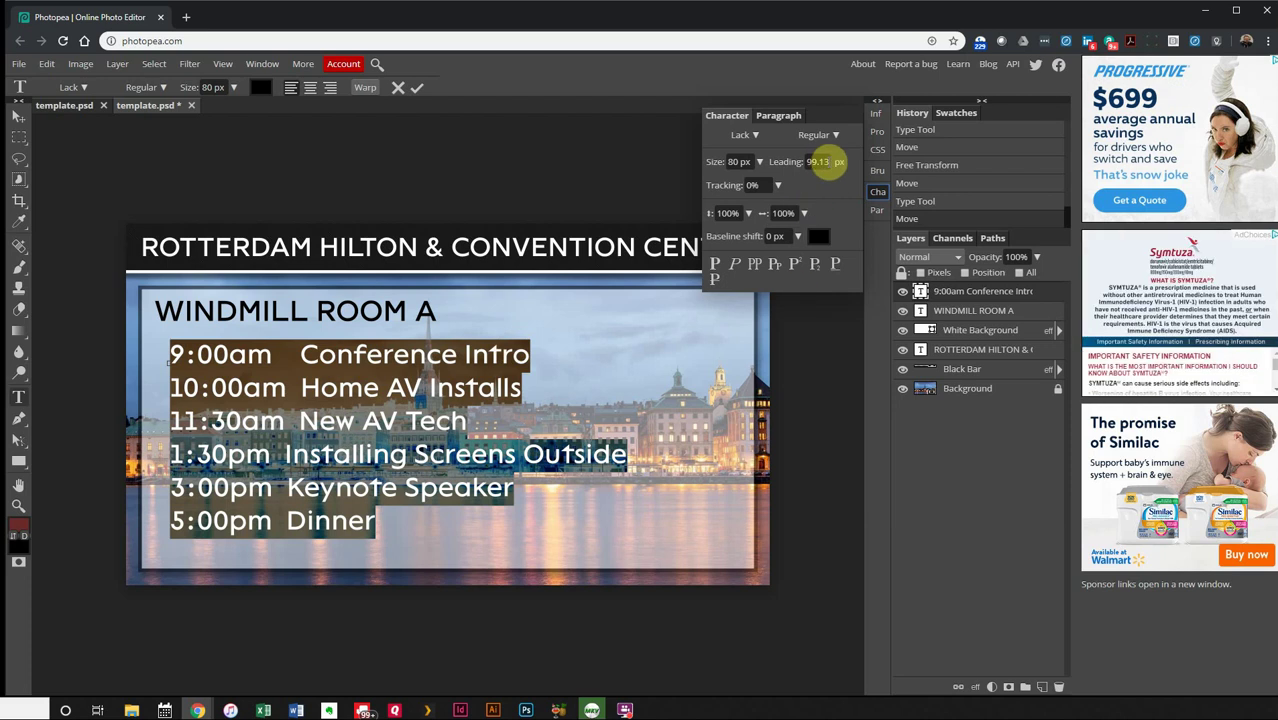
left_click(824, 162)
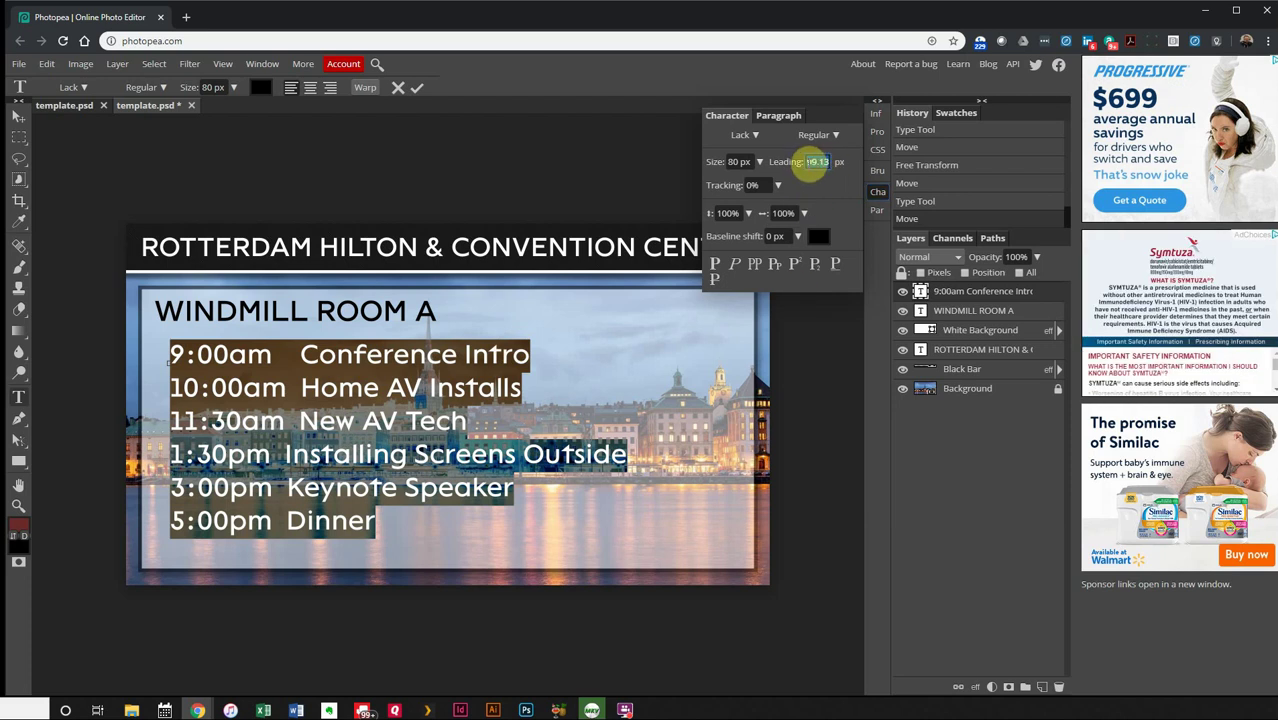
type("110")
key("Return")
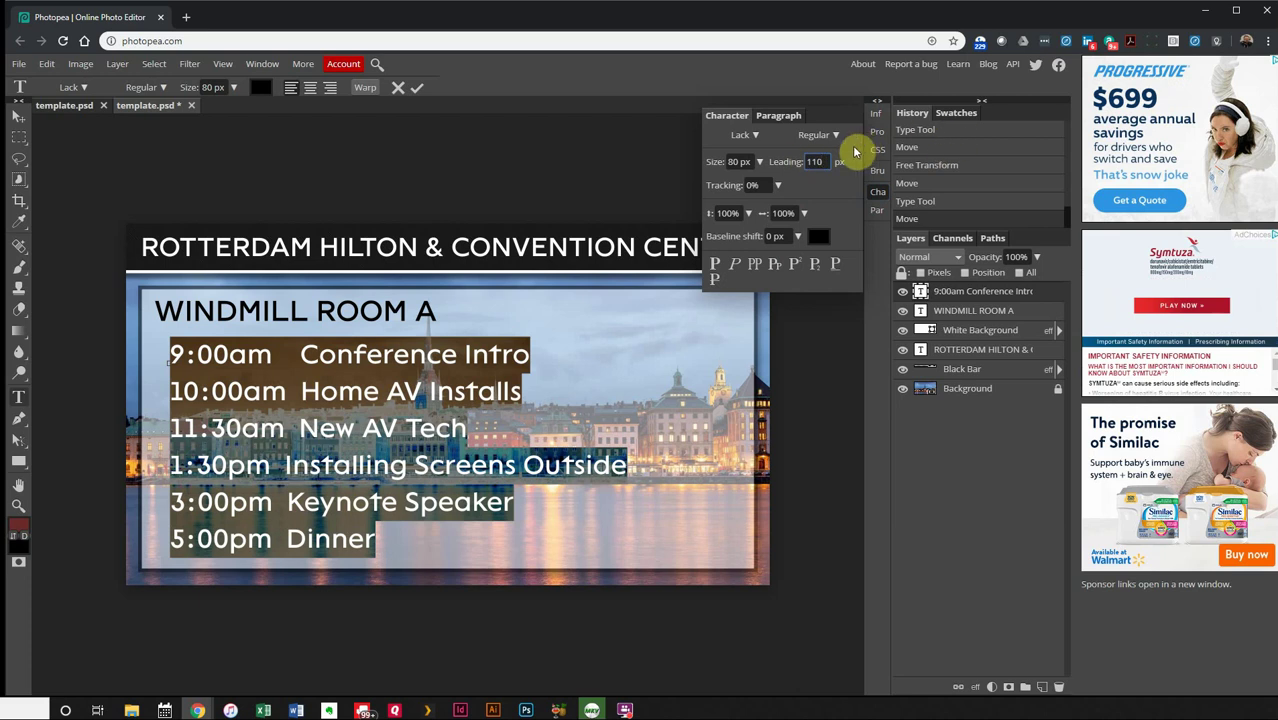
left_click(818, 162)
type("105")
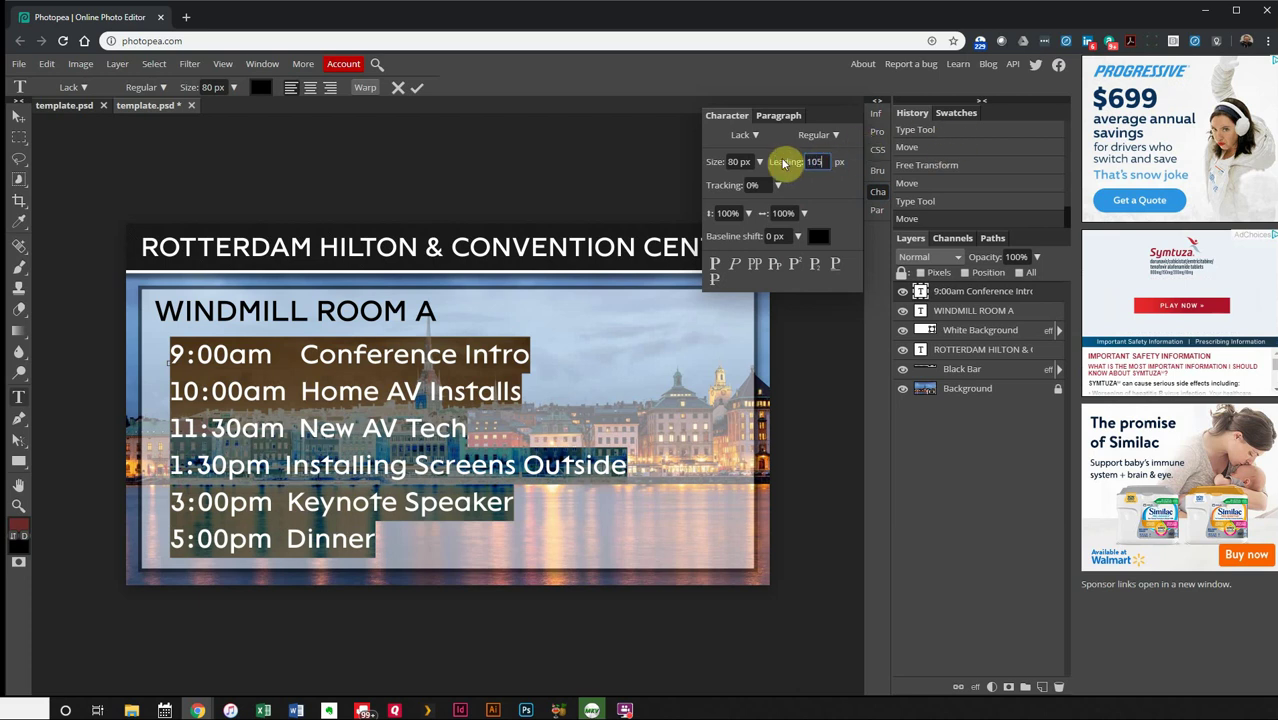
key("Return")
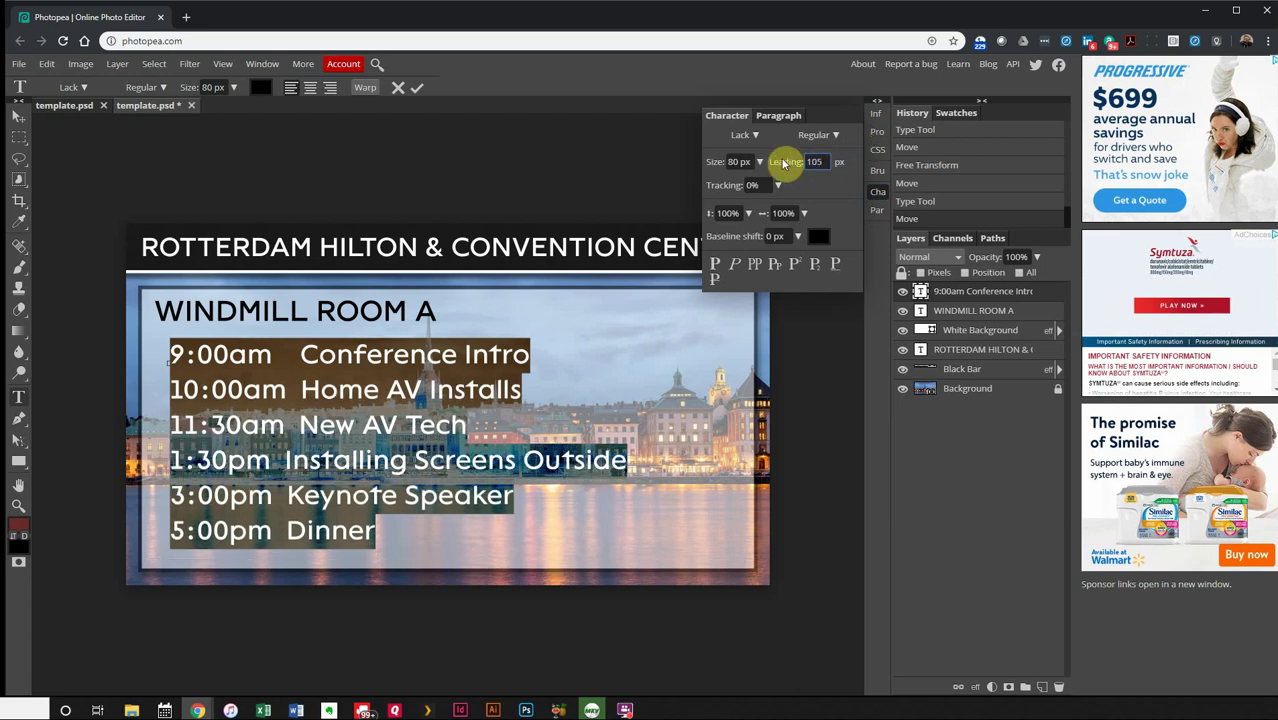
- Nudge the schedule text block slightly to the right beneath the WINDMILL ROOM A heading and deselect it
left_click(18, 112)
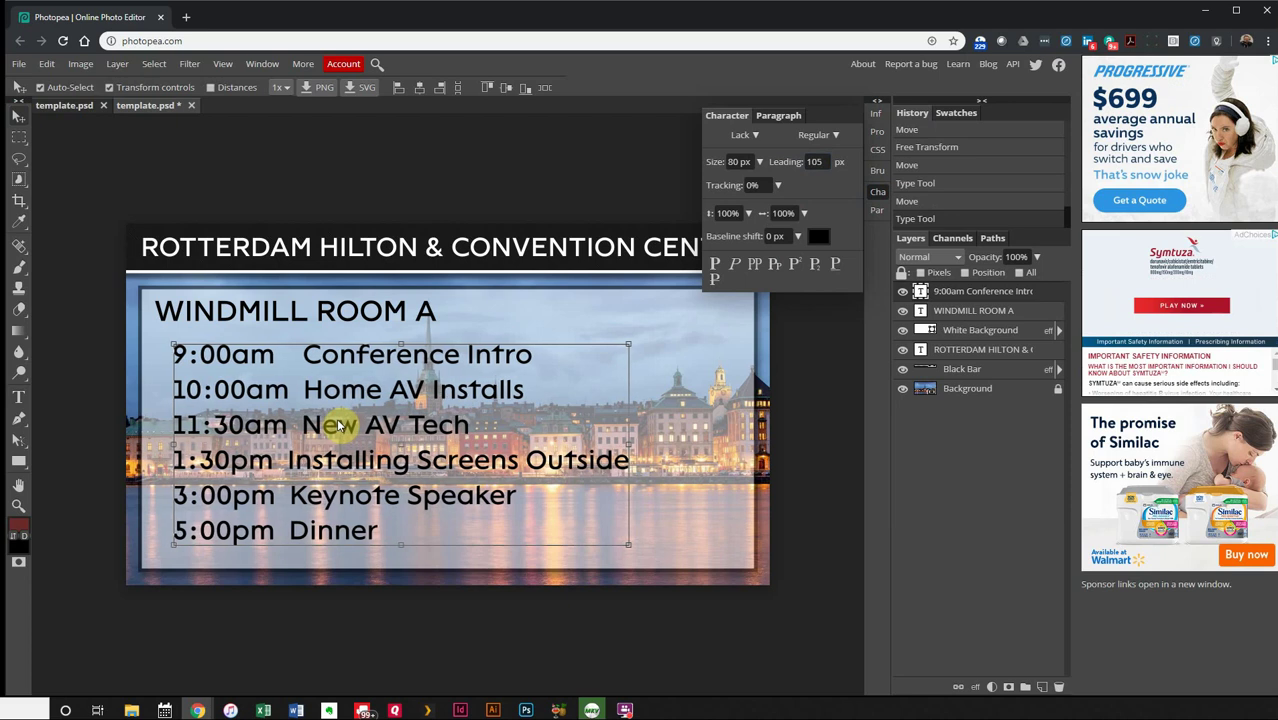
left_click_drag(340, 425, 338, 425)
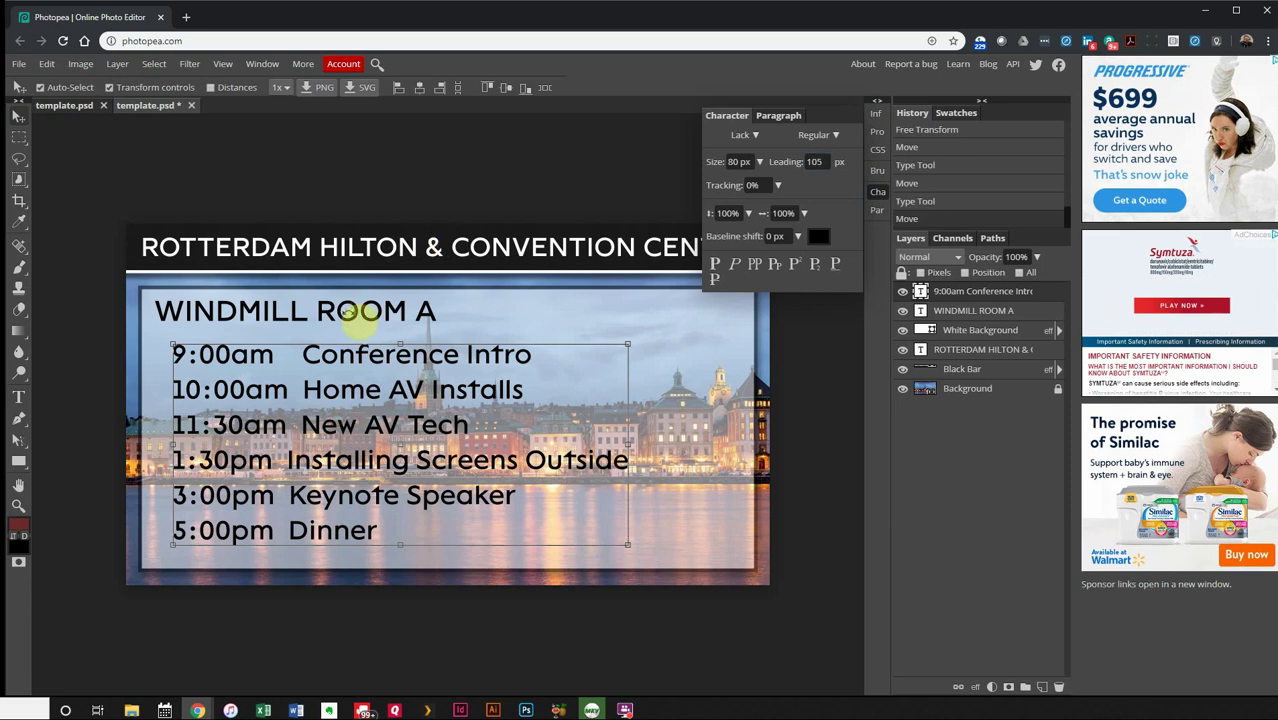
left_click(442, 172)
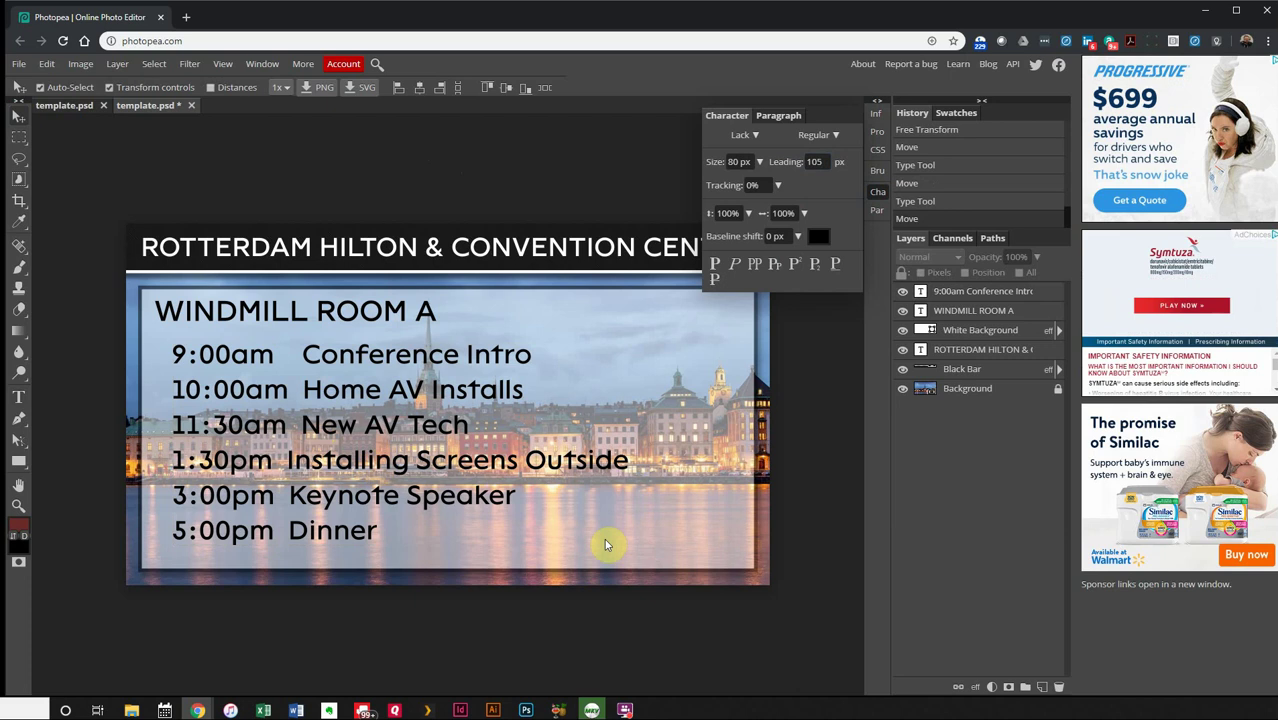
- Raise the opacity of the White Background panel layer to 75% and deselect it
left_click(674, 528)
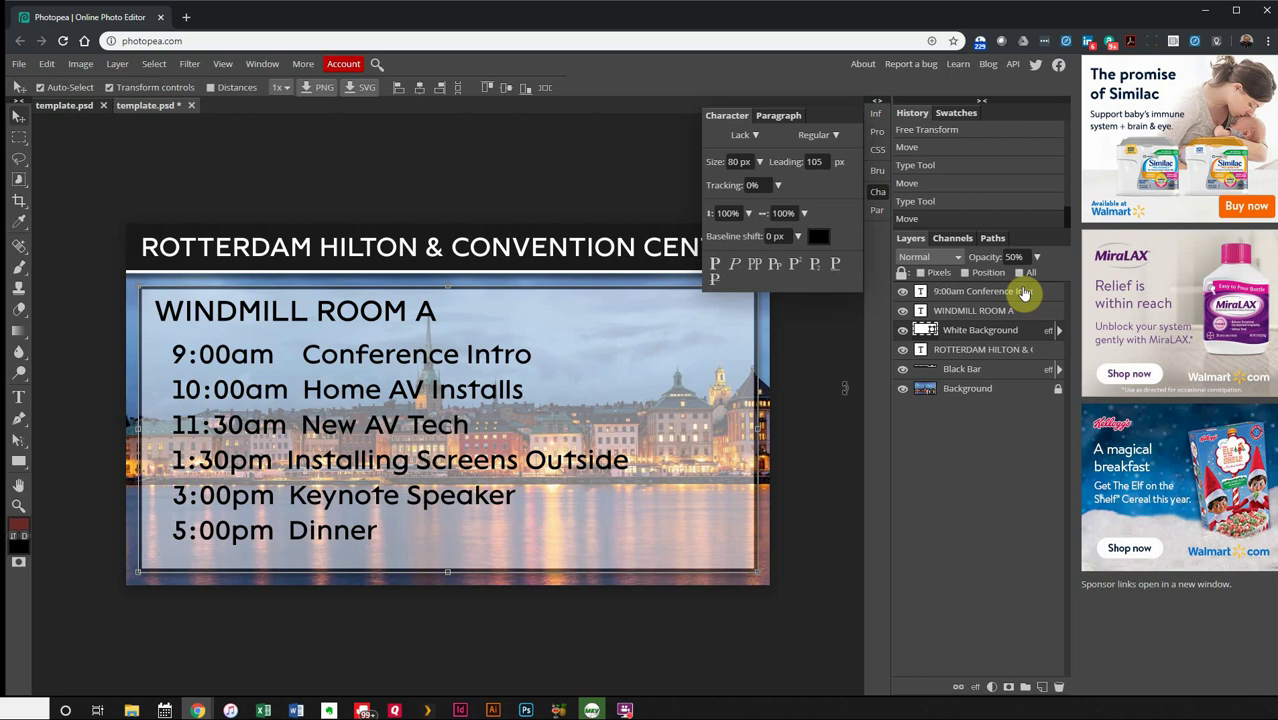
left_click(1037, 257)
left_click_drag(1004, 277, 1027, 278)
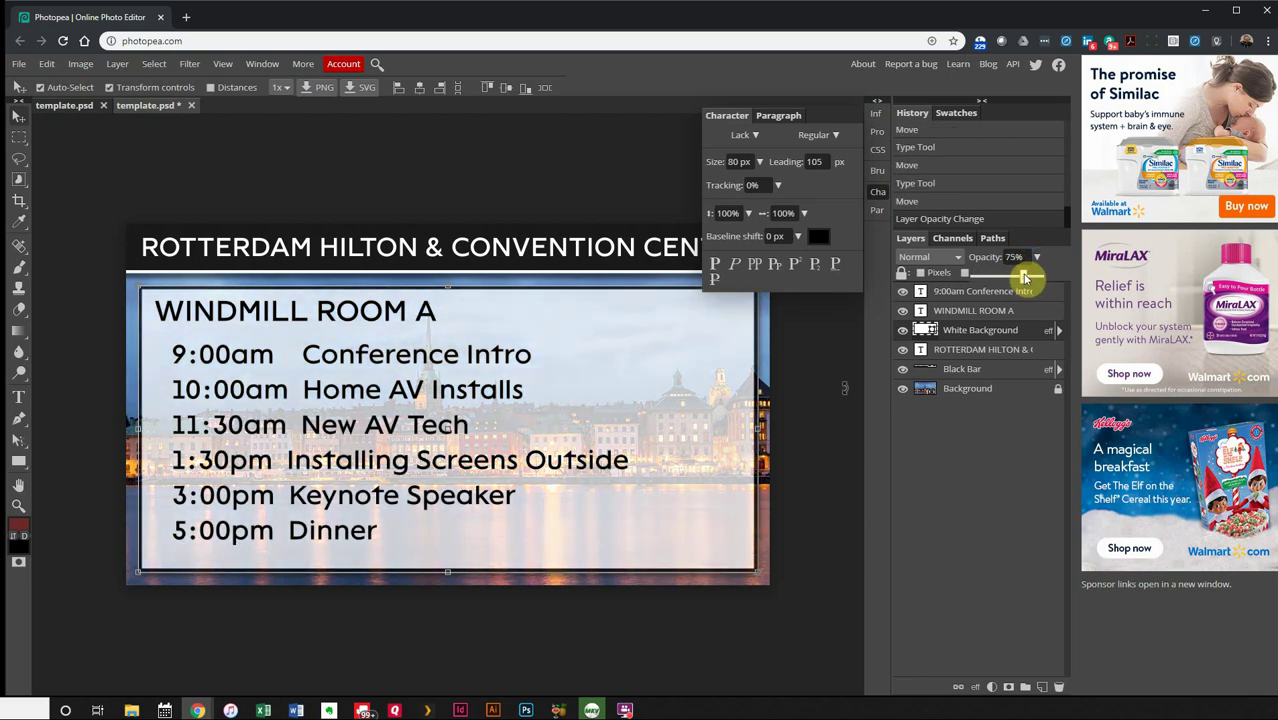
left_click(471, 143)
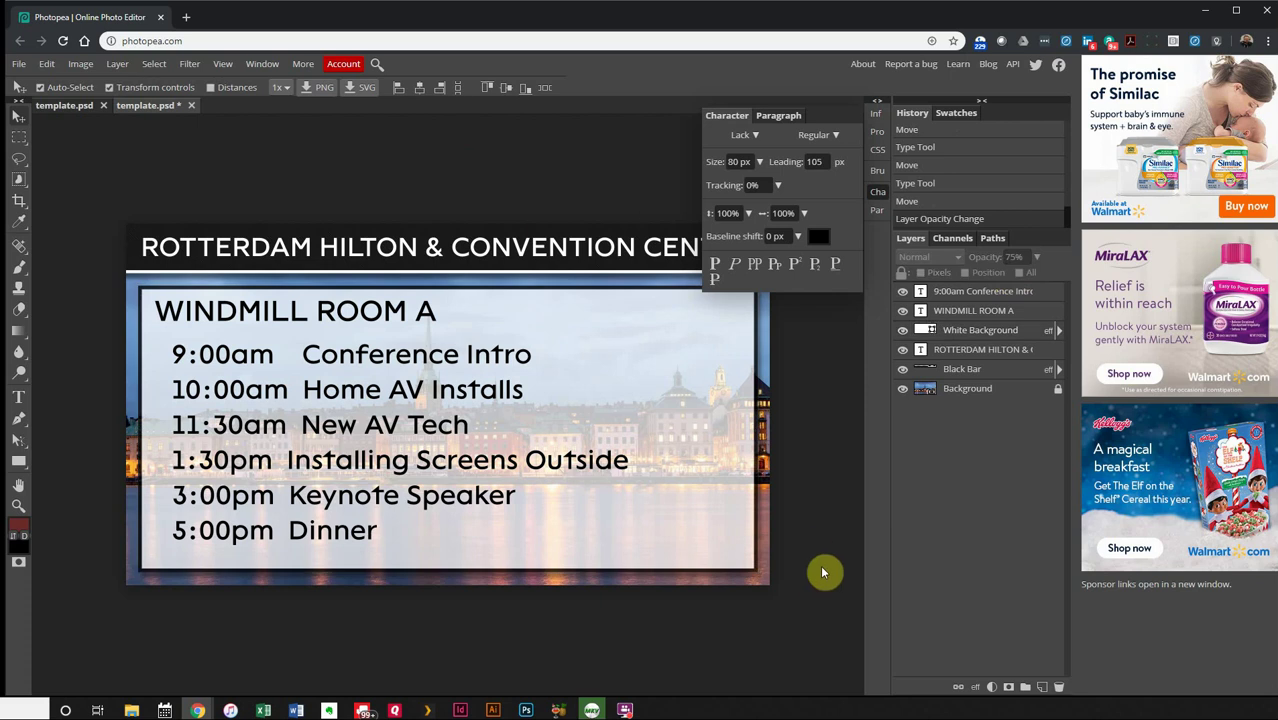
- Compare the new sign with the original WINDMILL ROOM 2A template by switching between the two open documents
left_click(73, 108)
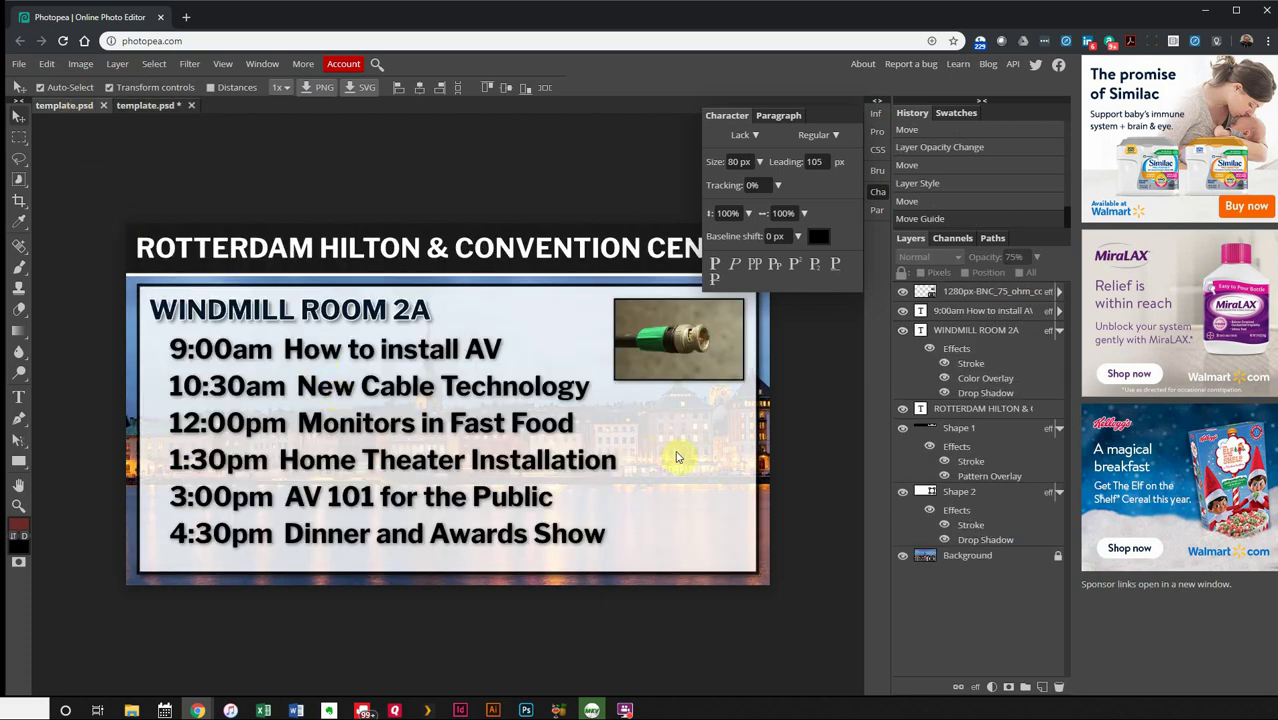
left_click(163, 106)
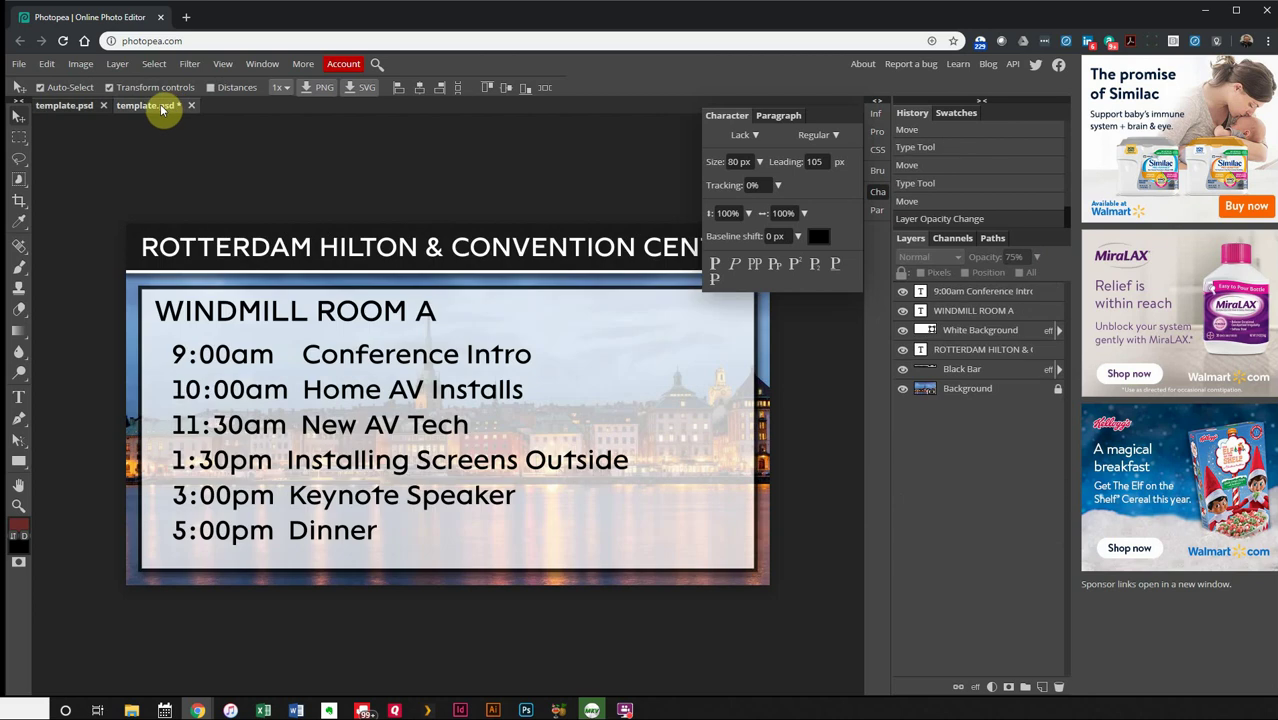
left_click(68, 106)
left_click(145, 108)
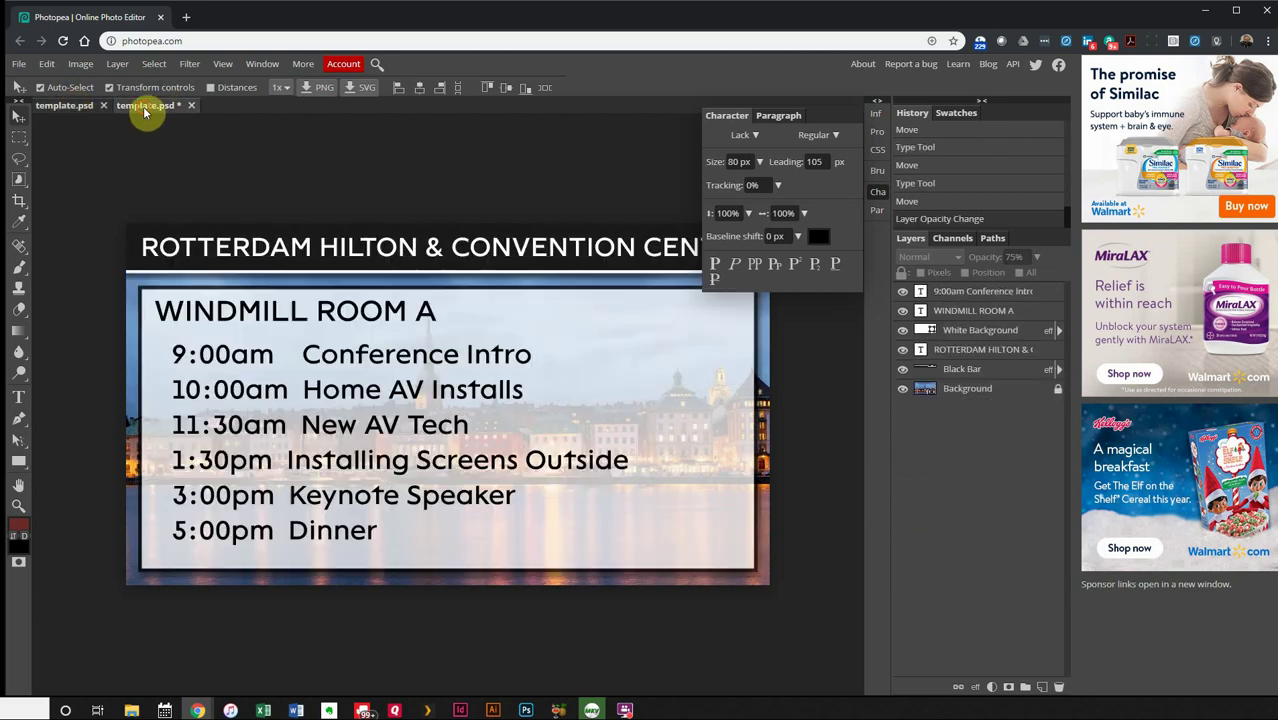
left_click(85, 107)
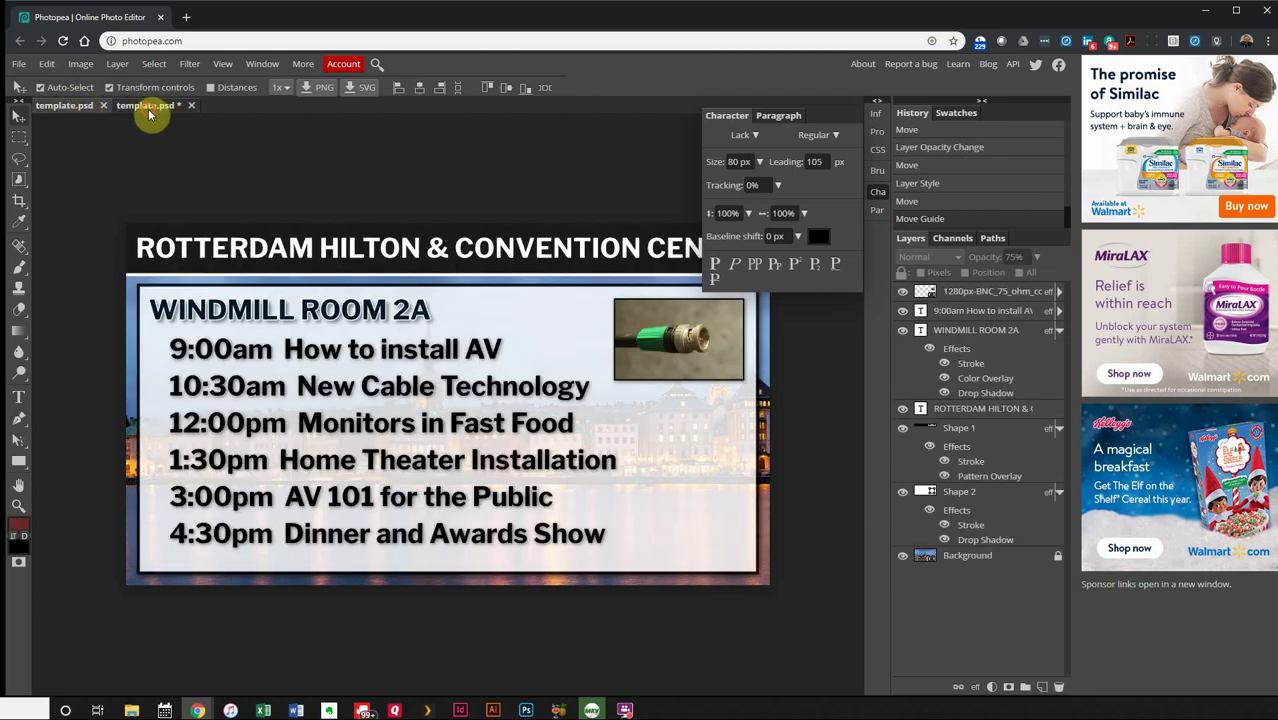
- Add a drop shadow with a distance of 12 px to the WINDMILL ROOM A heading of the new sign
left_click(149, 110)
left_click(370, 320)
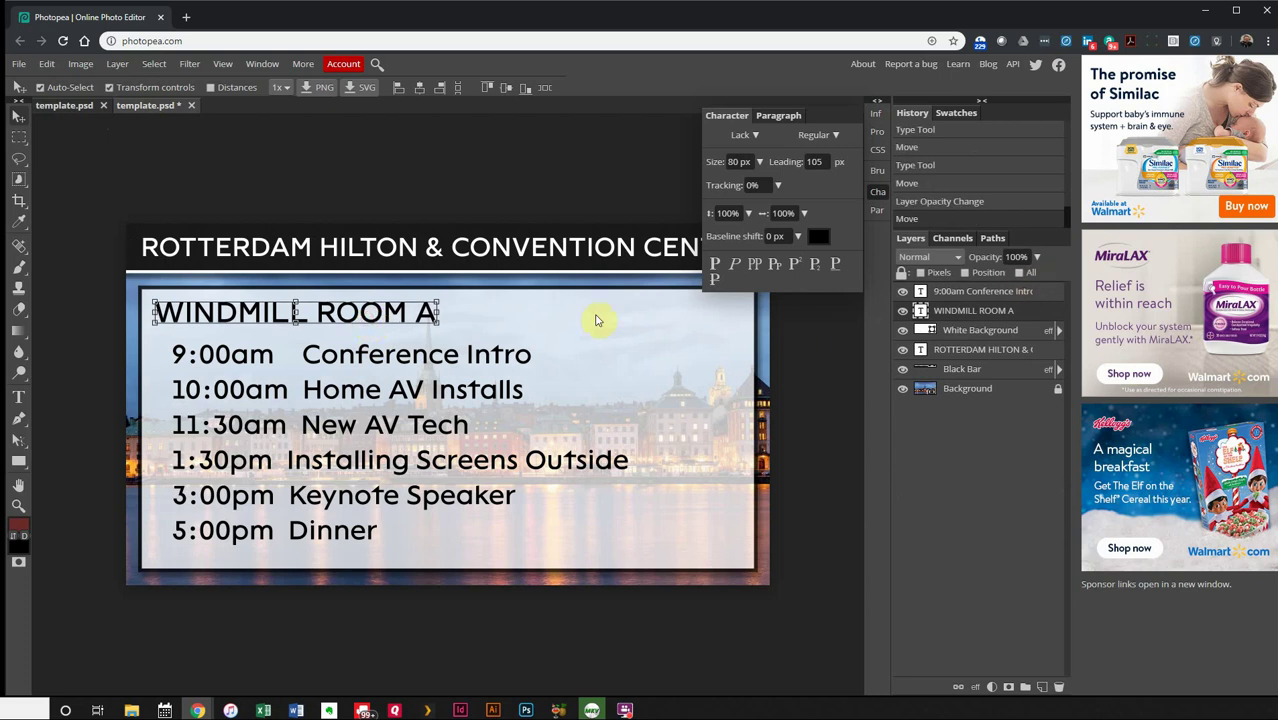
left_click(974, 687)
left_click(1010, 666)
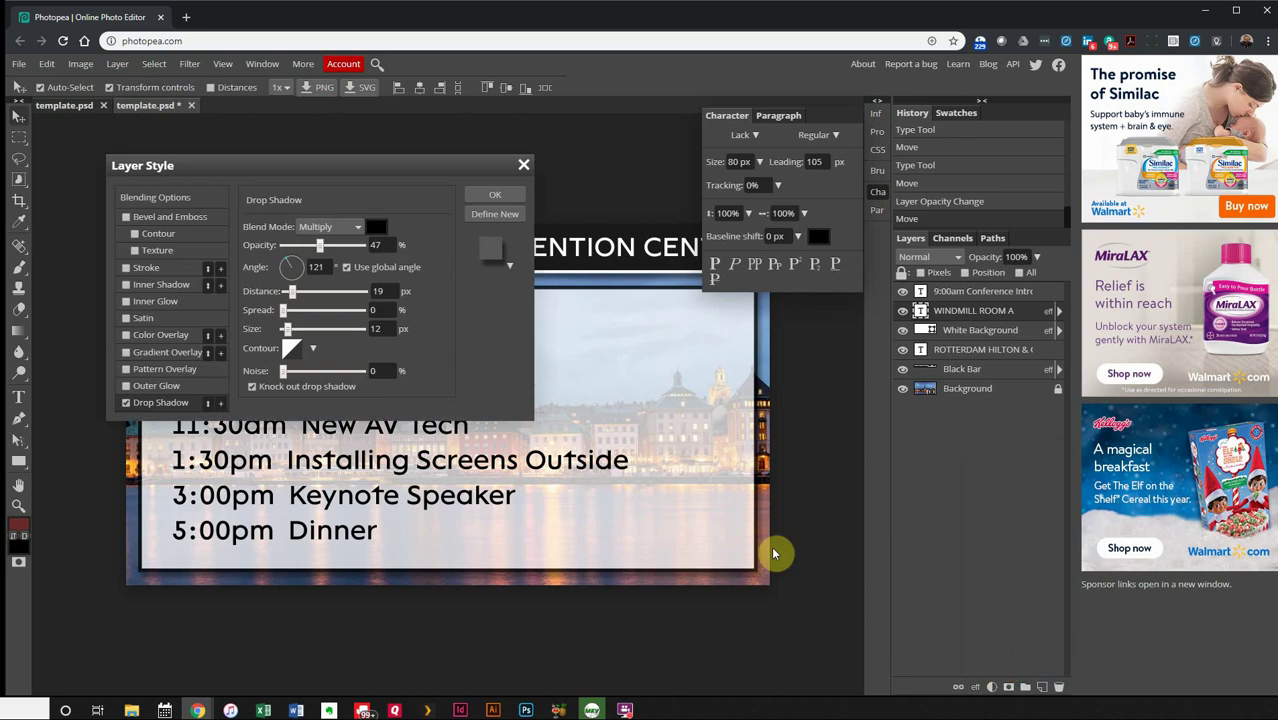
left_click_drag(328, 171, 456, 430)
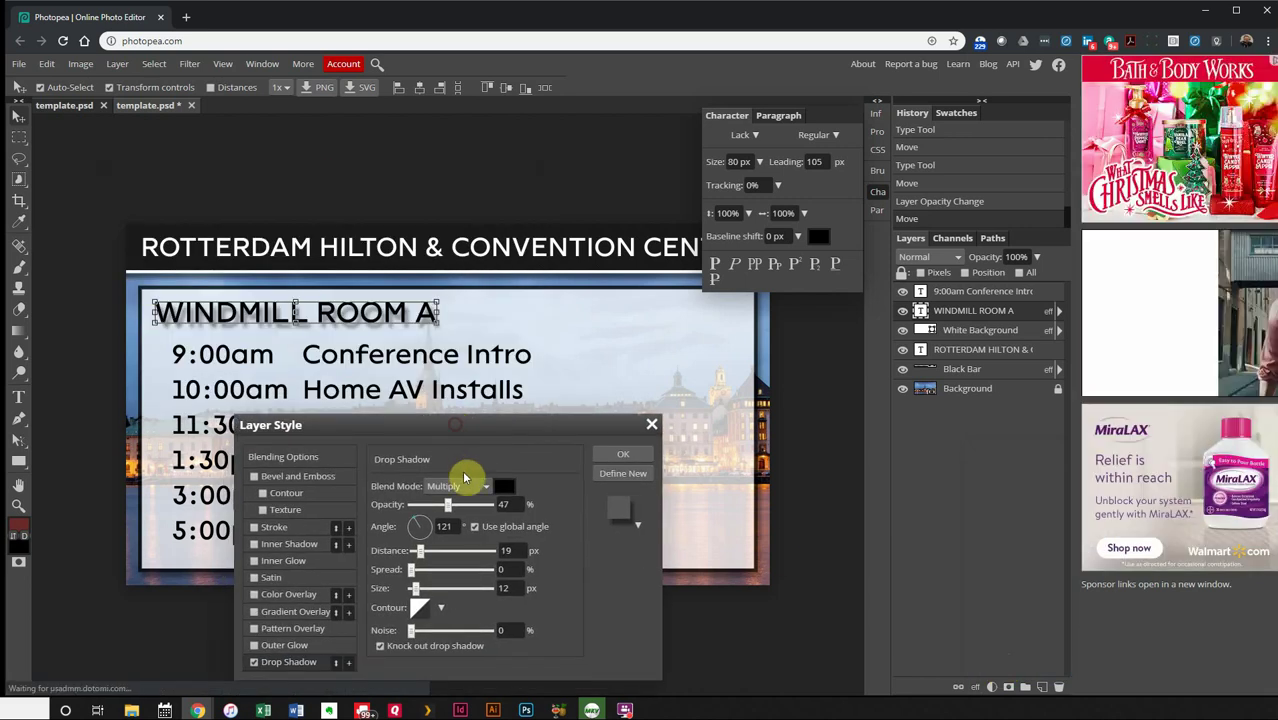
left_click_drag(422, 551, 418, 553)
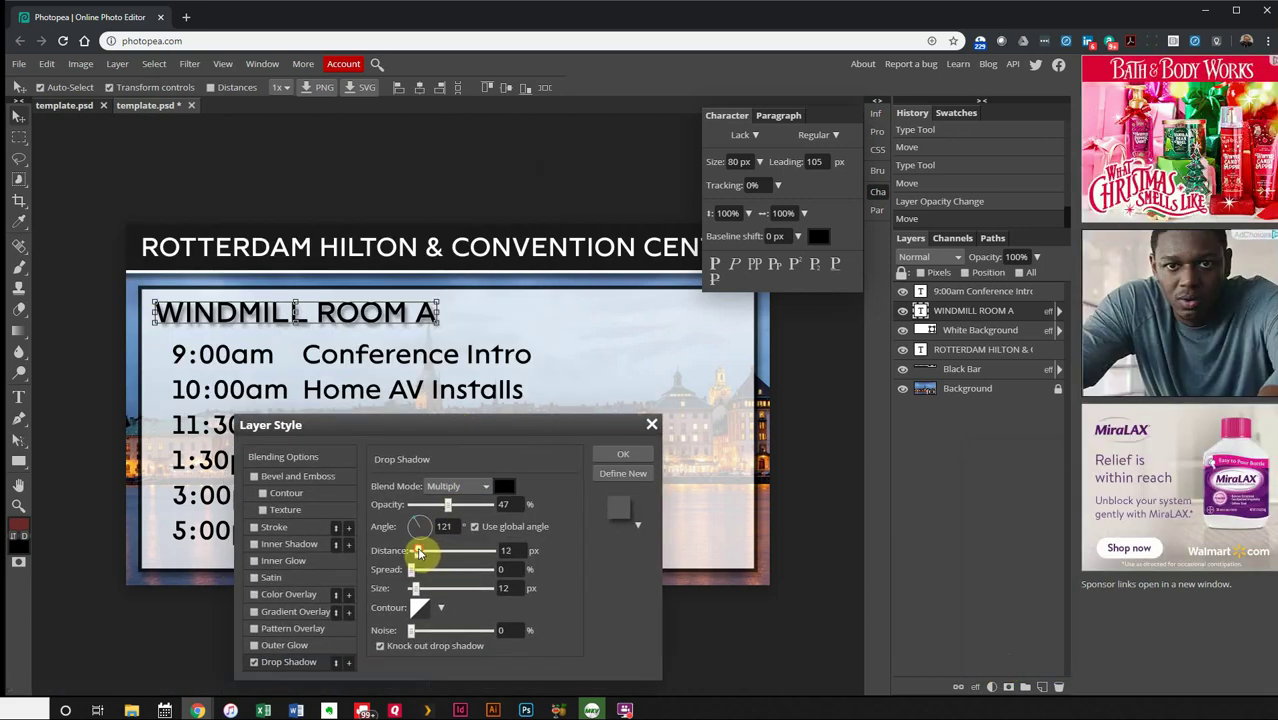
left_click(623, 454)
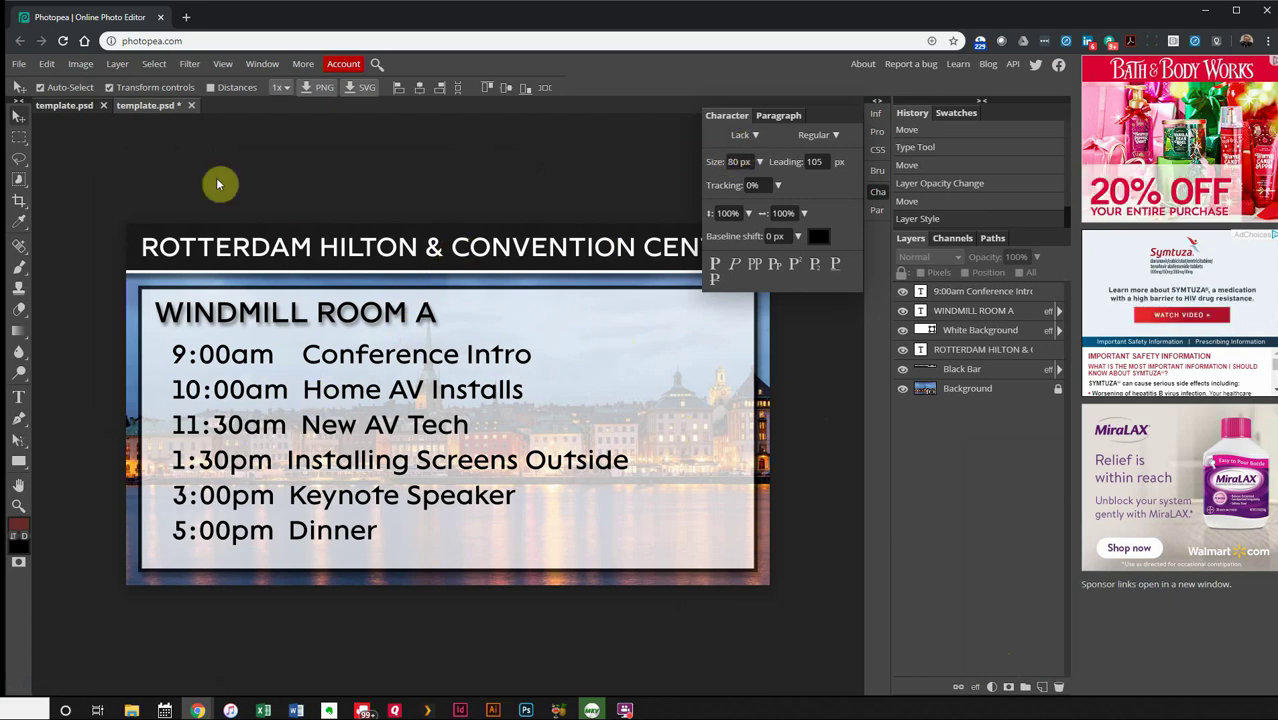
- Save the new sign as a PSD and close both open template documents
left_click(21, 64)
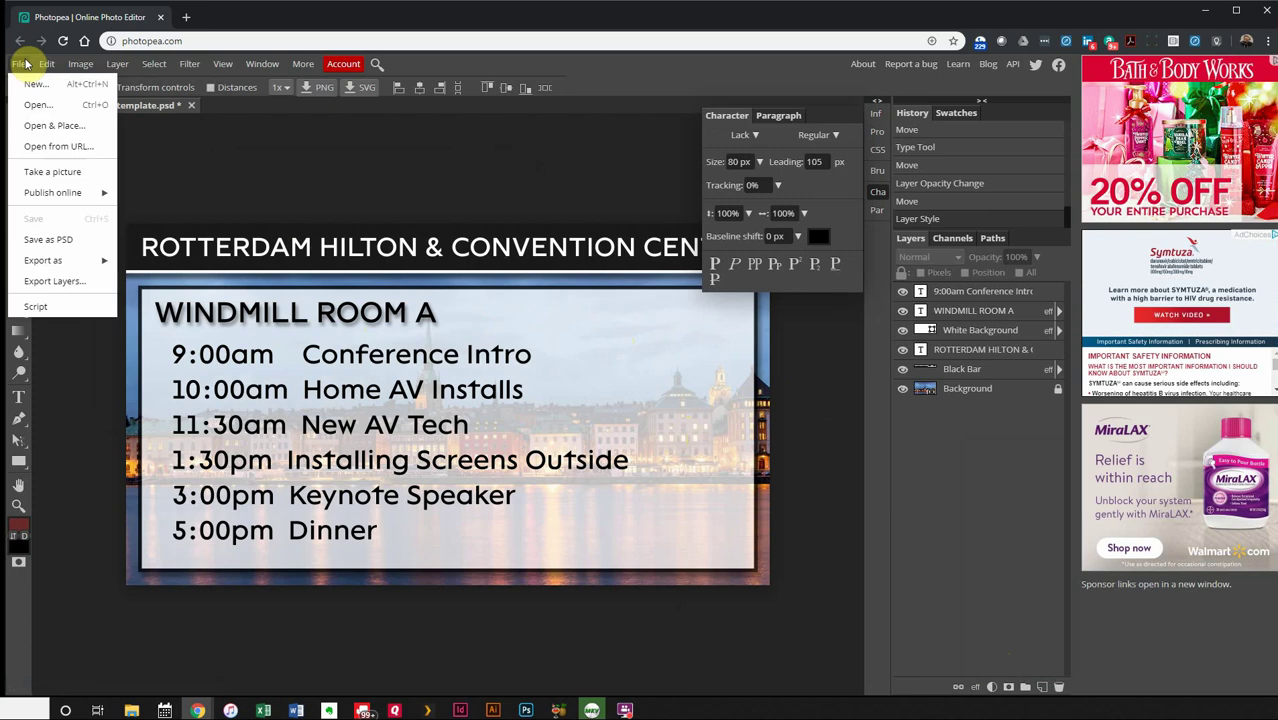
left_click(48, 239)
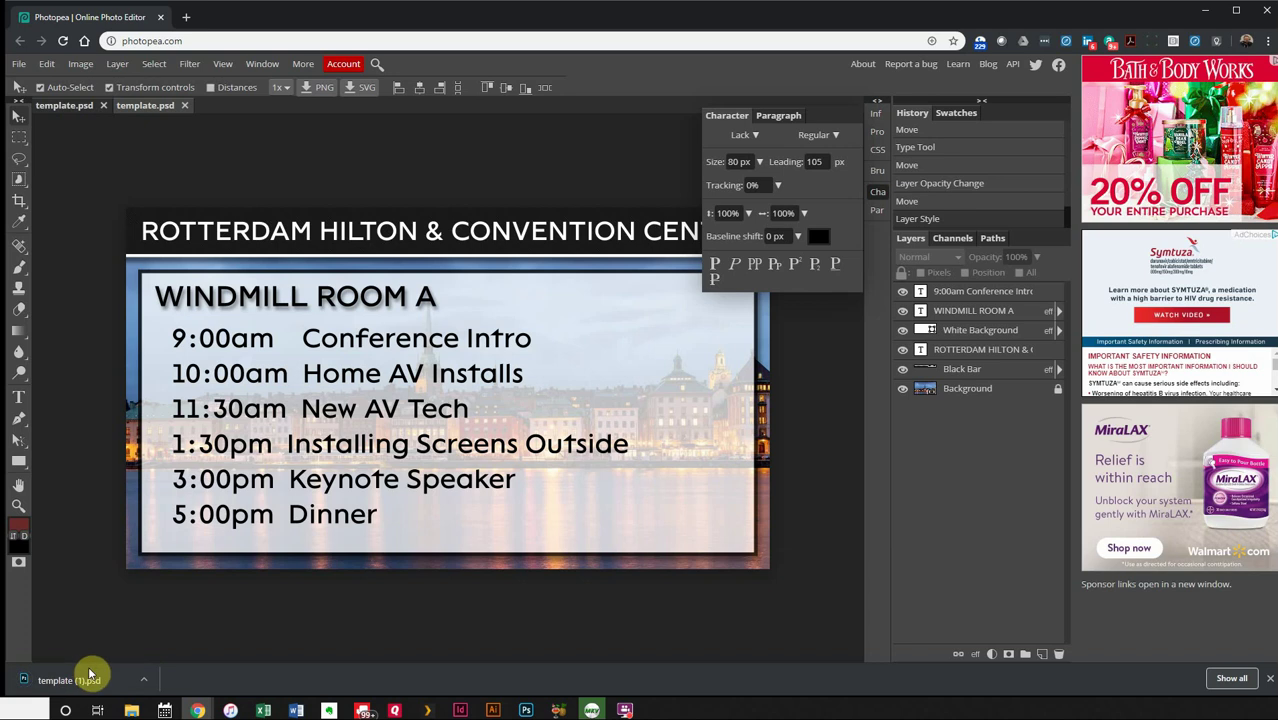
left_click(18, 63)
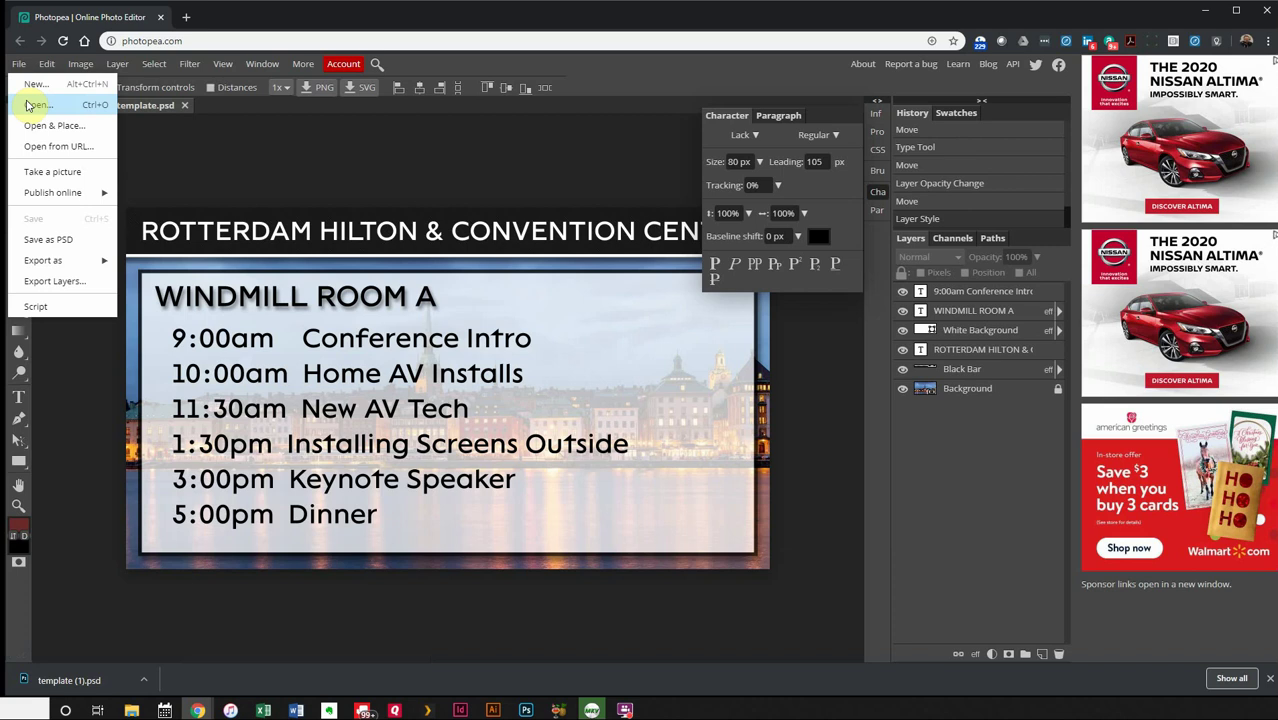
left_click(186, 107)
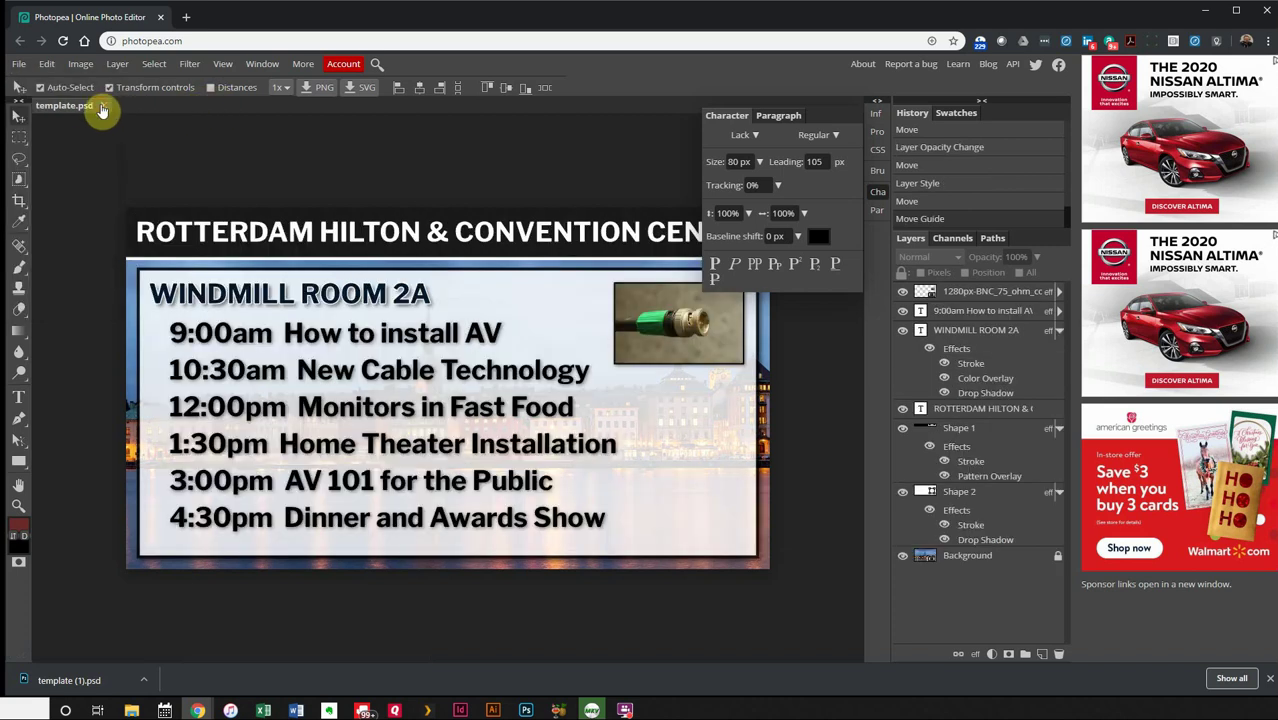
left_click(101, 107)
- Open the saved template (1) PSD from the Downloads folder and leave no layer selected
left_click(20, 64)
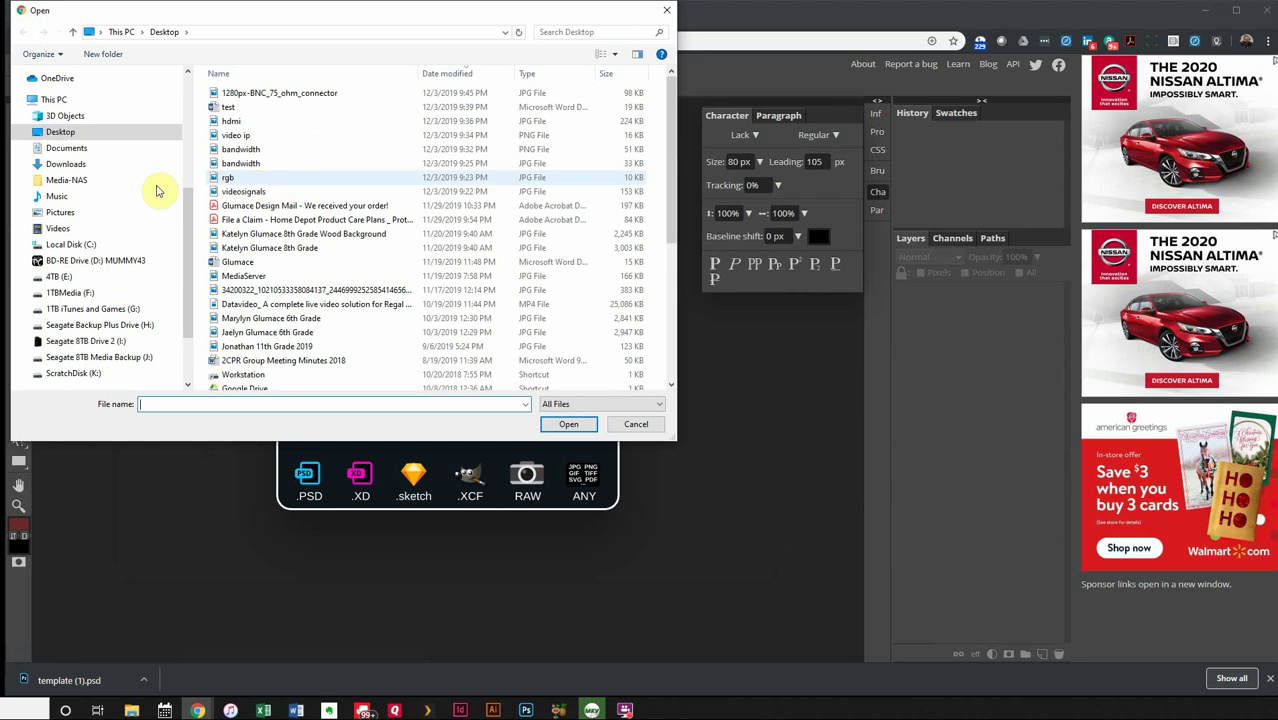
left_click(66, 148)
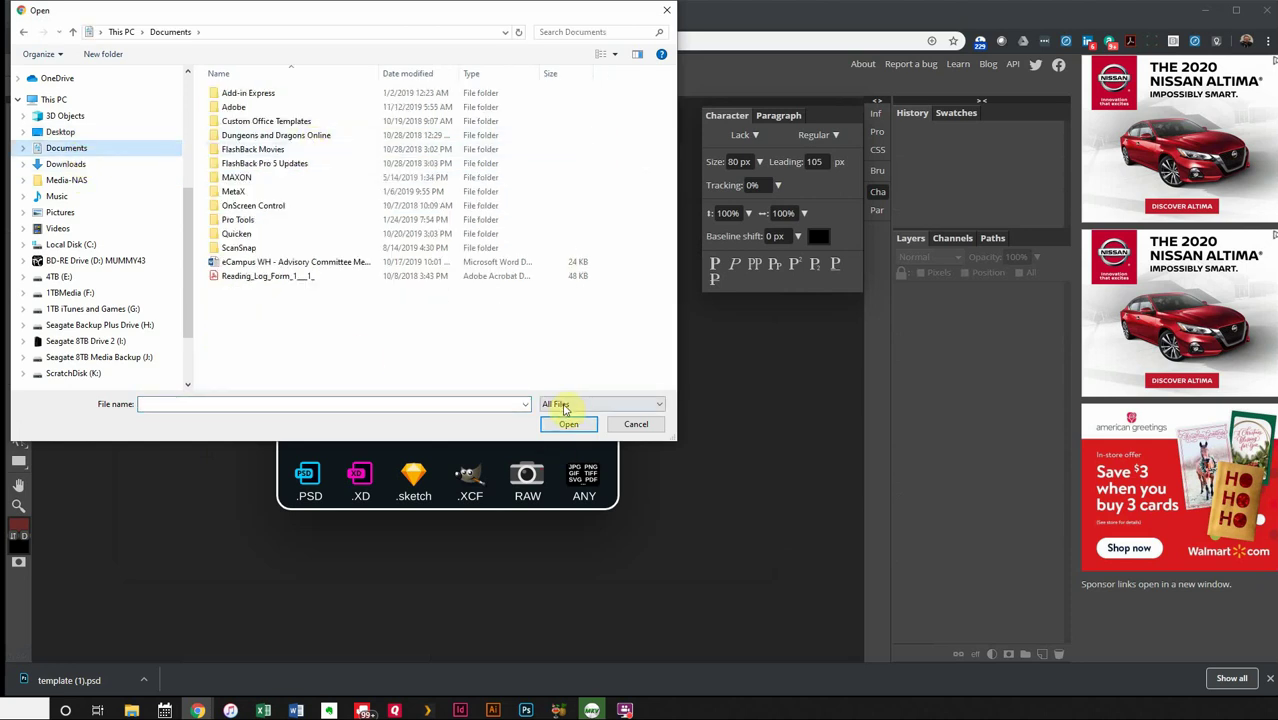
left_click(98, 164)
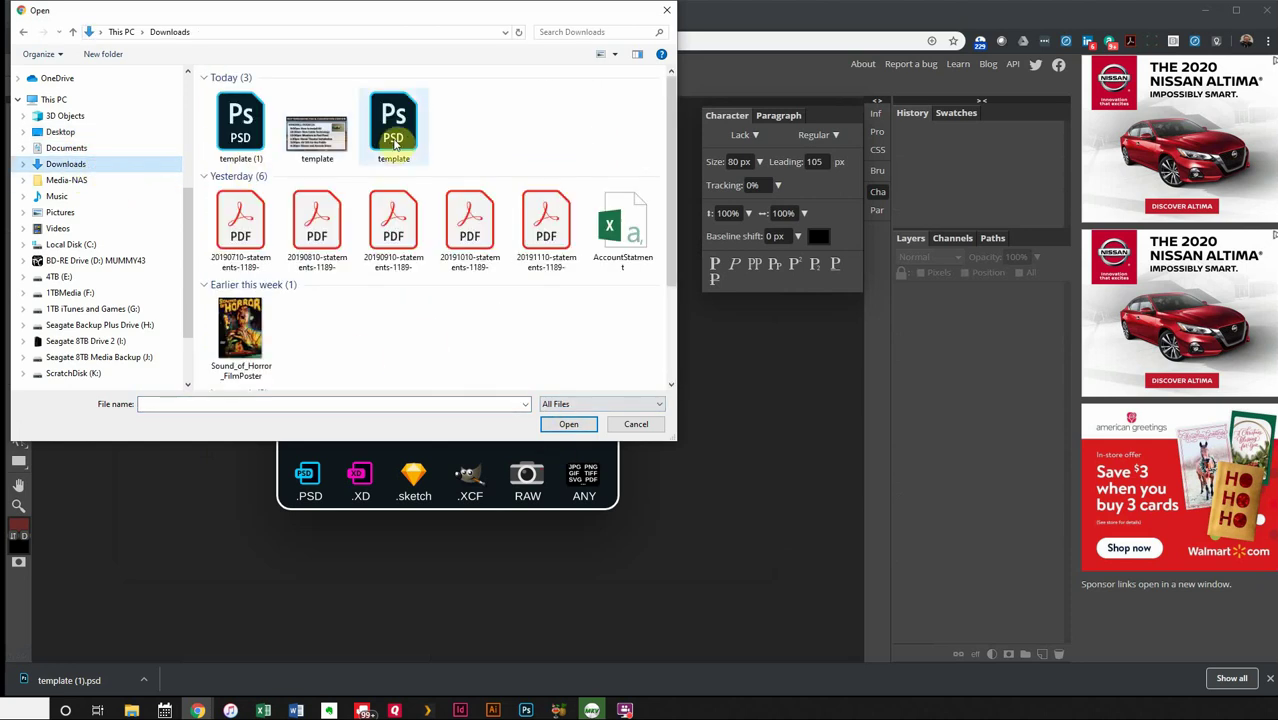
left_click(232, 133)
double_click(232, 133)
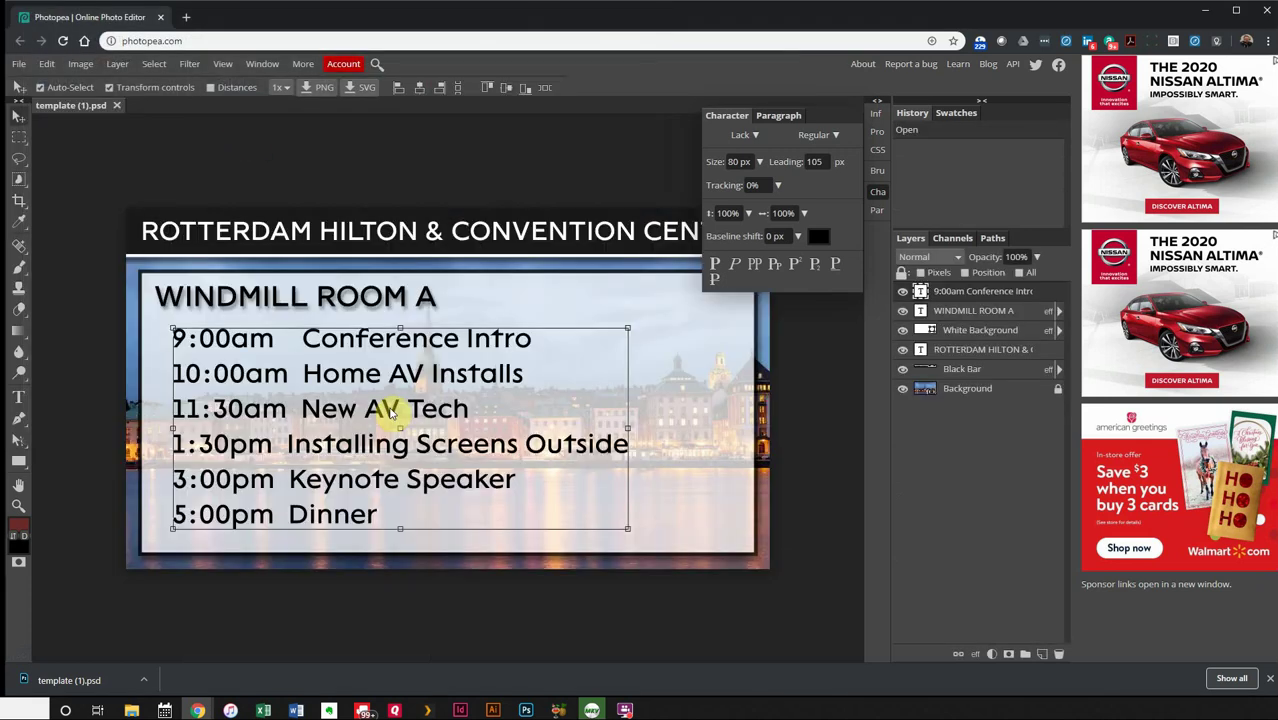
left_click(509, 179)
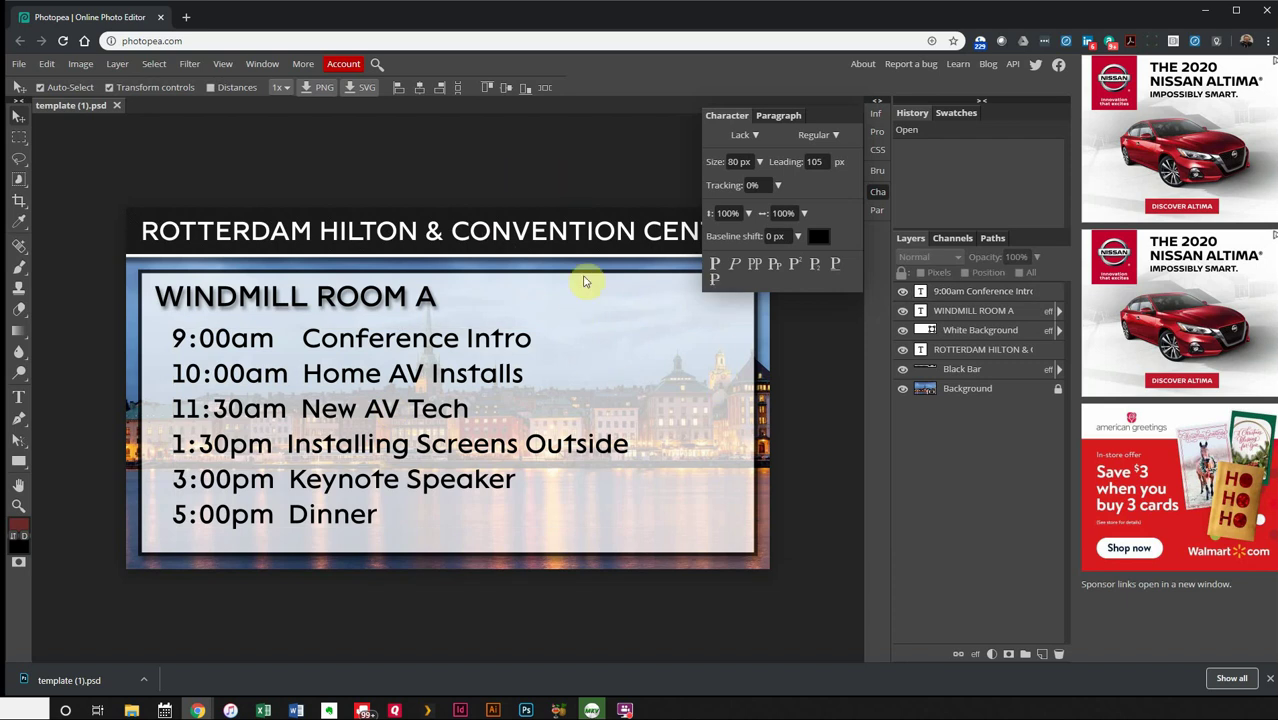
- Place the Desktop image 1280px-BNC_75_ohm_connector into the sign and move its layer to the top of the stack
left_click(19, 65)
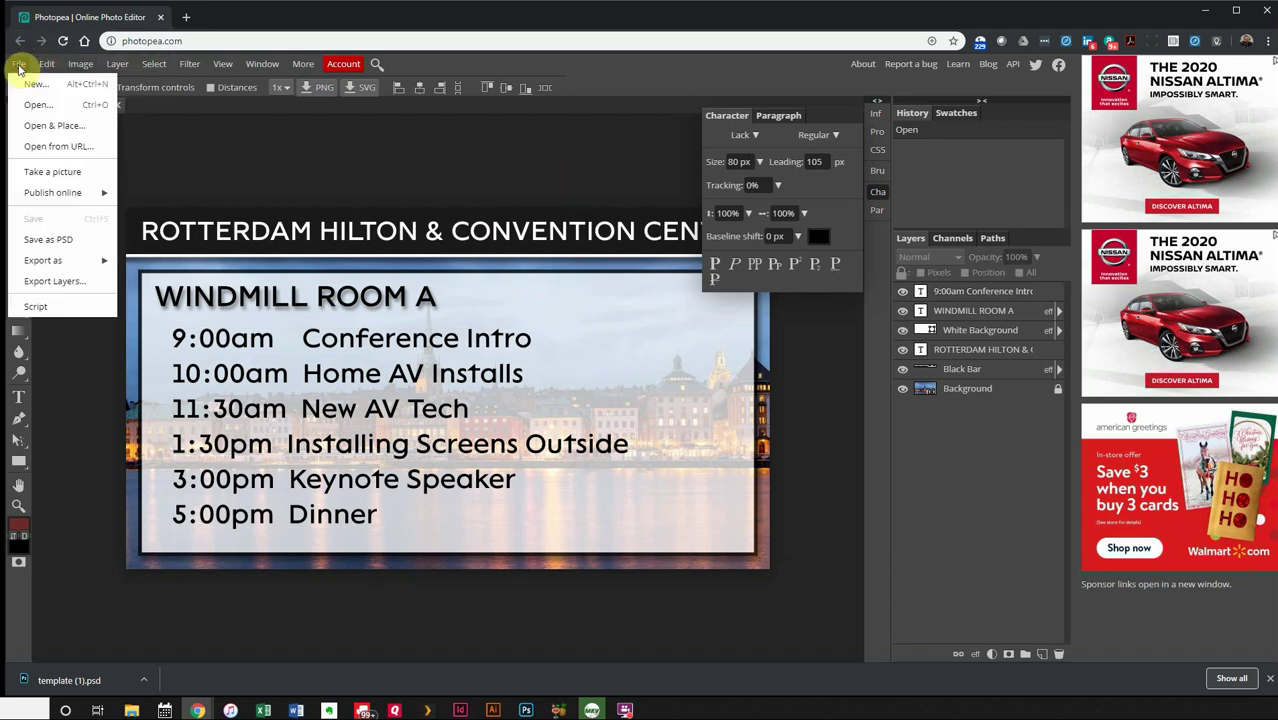
left_click(42, 123)
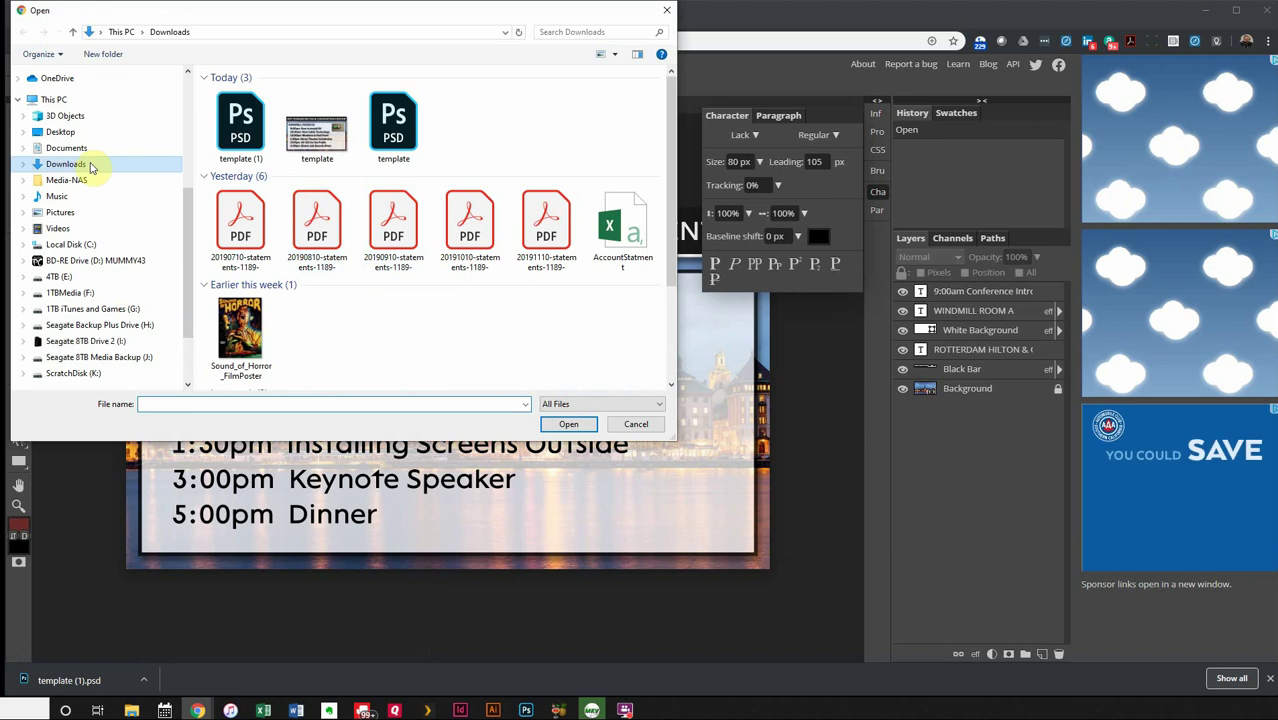
left_click(60, 132)
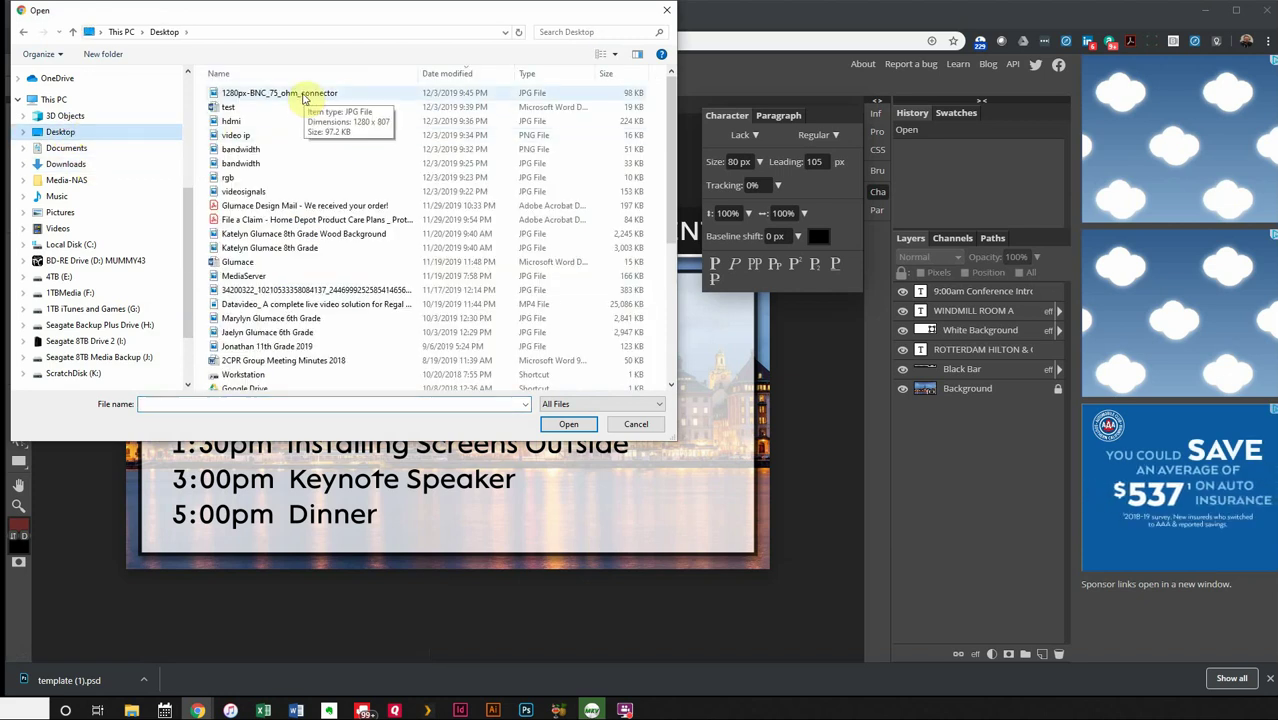
left_click(305, 94)
left_click(568, 424)
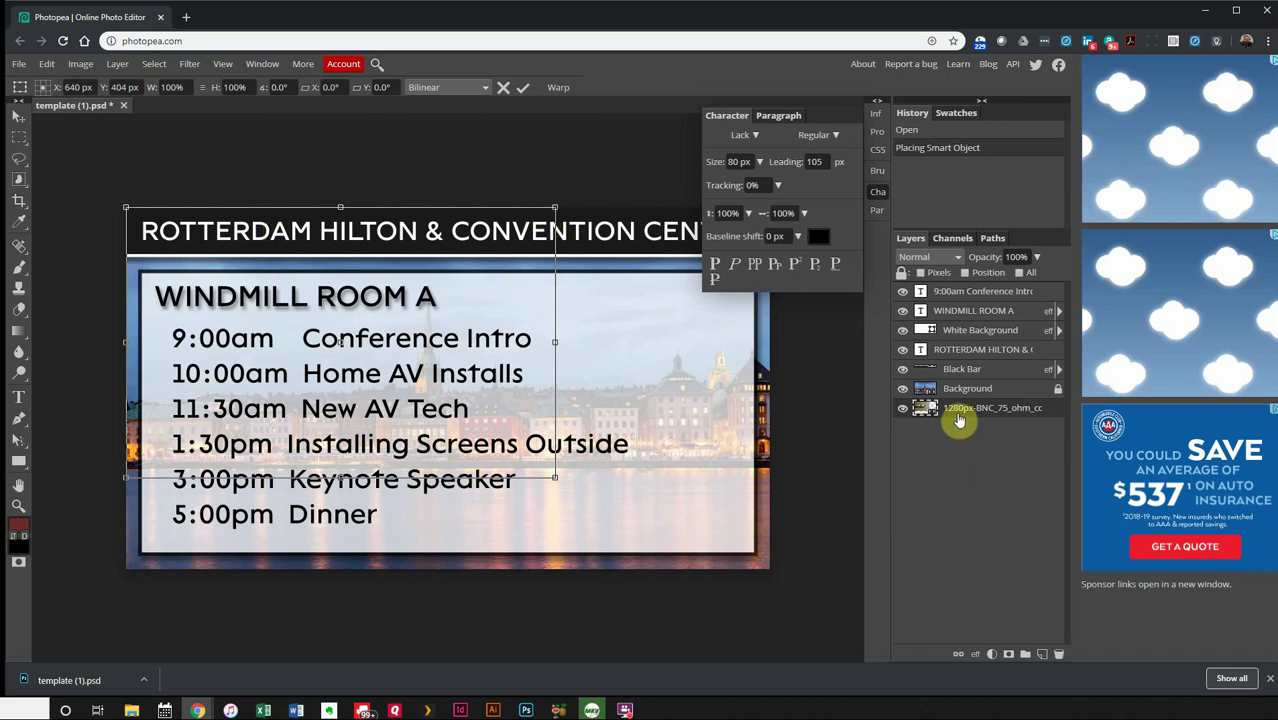
left_click_drag(960, 418, 964, 298)
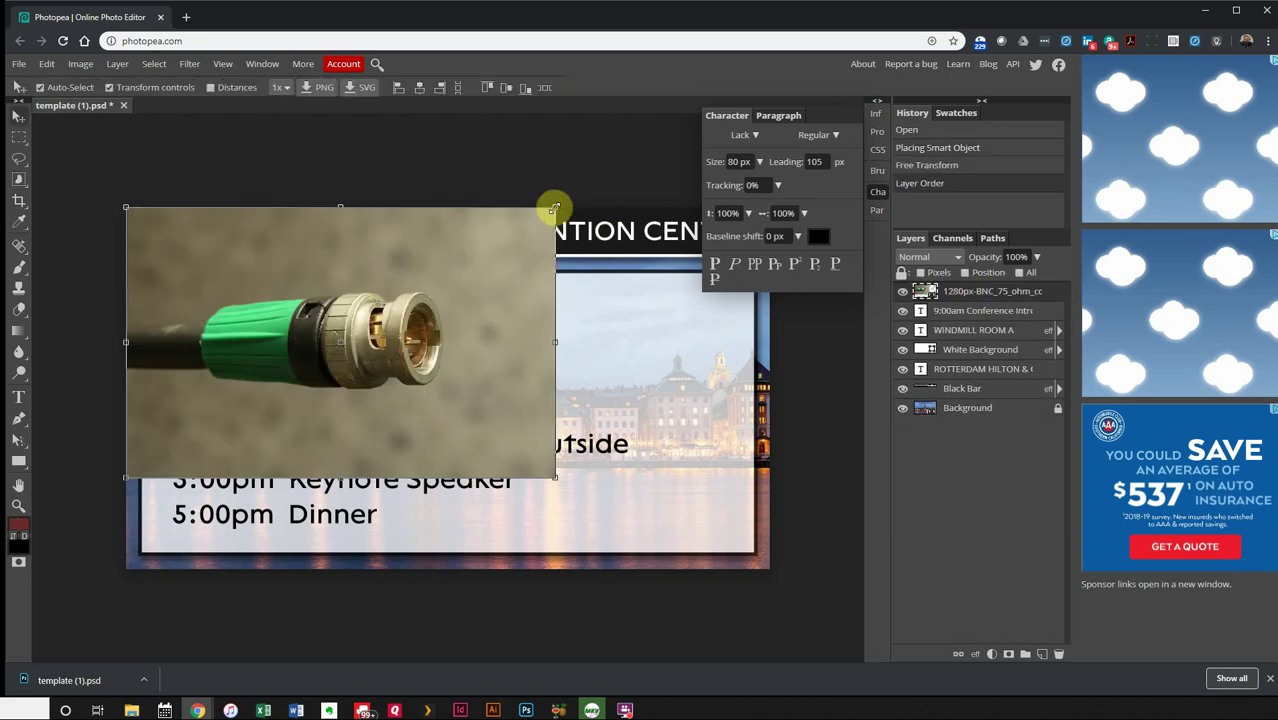
- Scale the connector picture to 40% and move it into the upper-right area of the white panel
left_click_drag(555, 208, 300, 390)
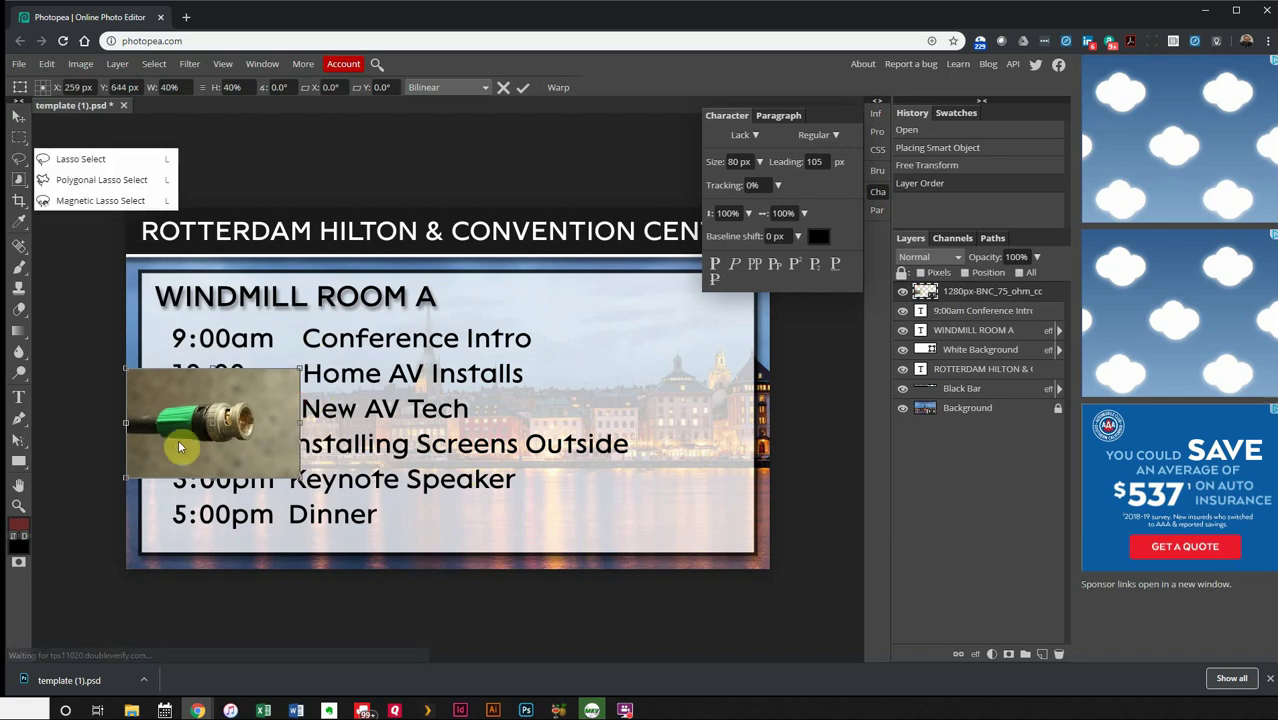
key("Return")
left_click_drag(243, 398, 680, 316)
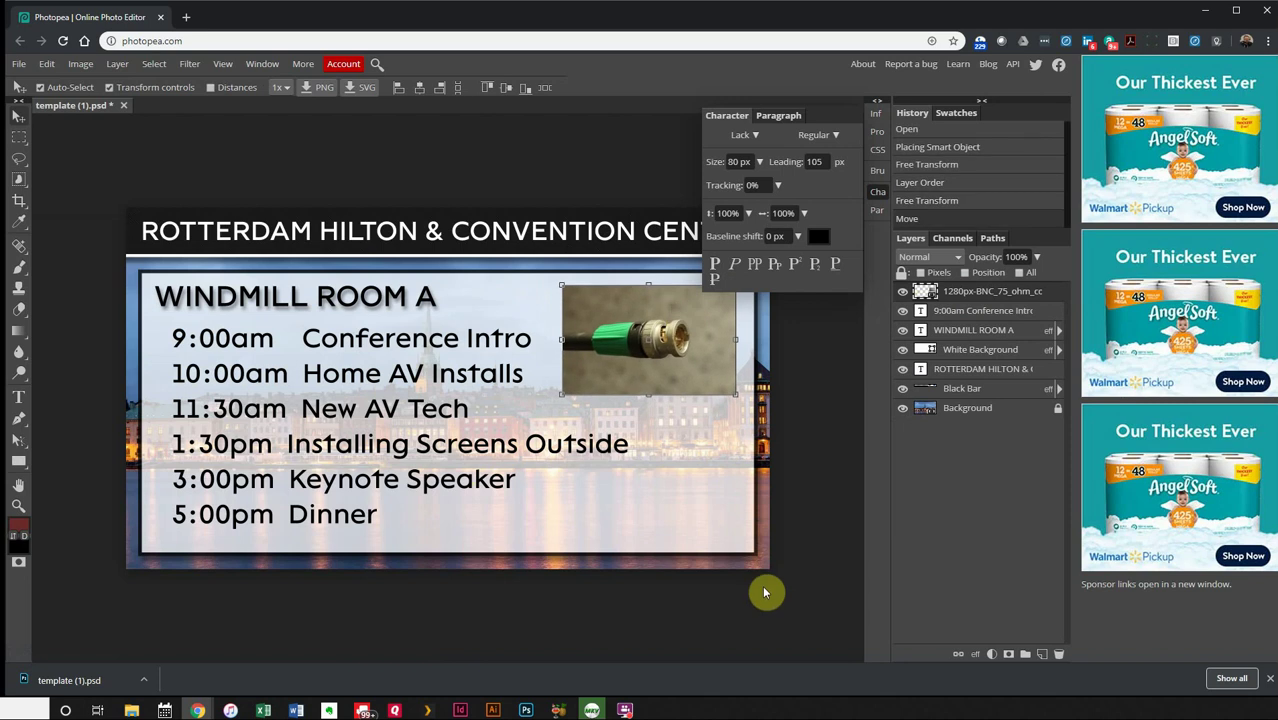
- Add a black 4 px inside stroke to the connector picture
left_click(975, 654)
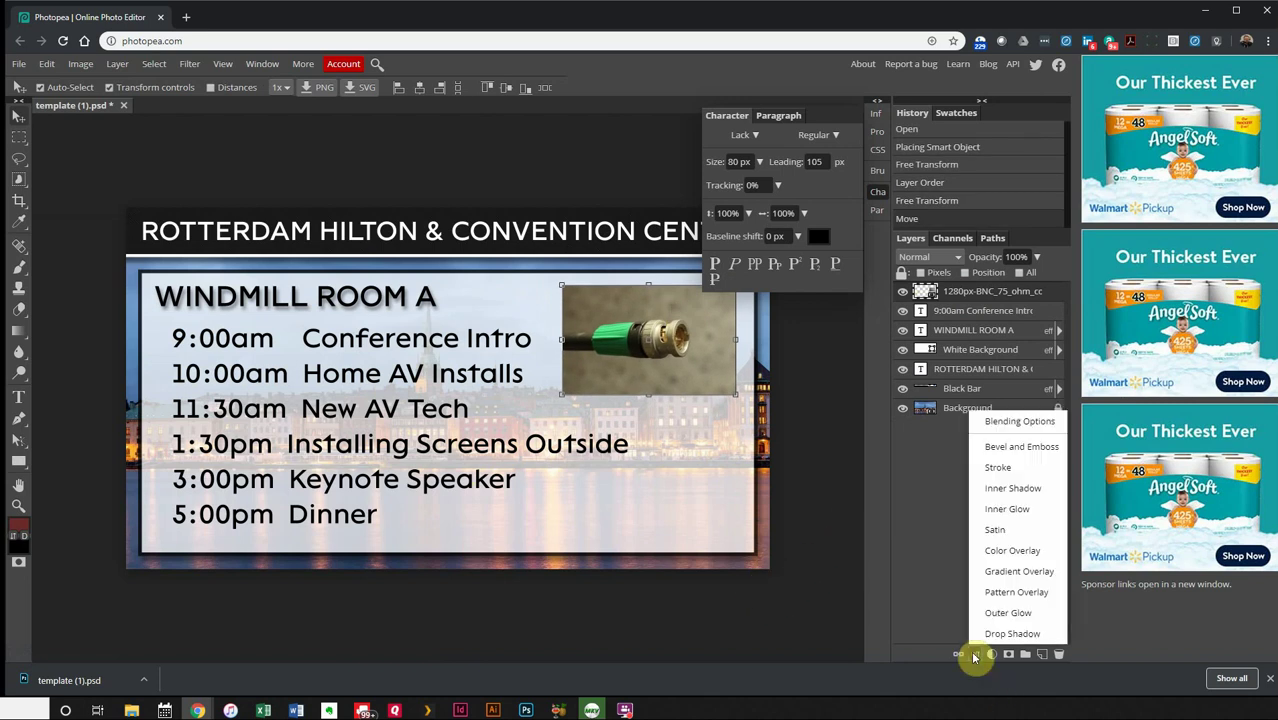
left_click(1013, 469)
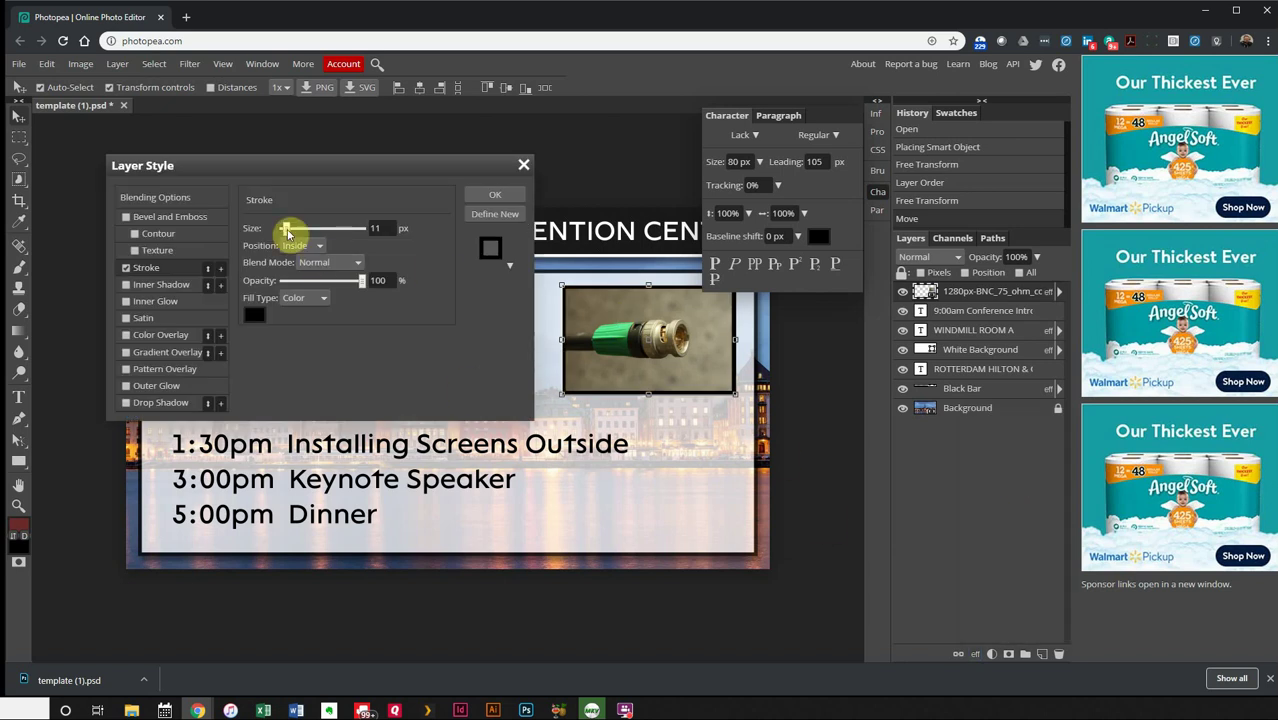
left_click_drag(287, 230, 285, 232)
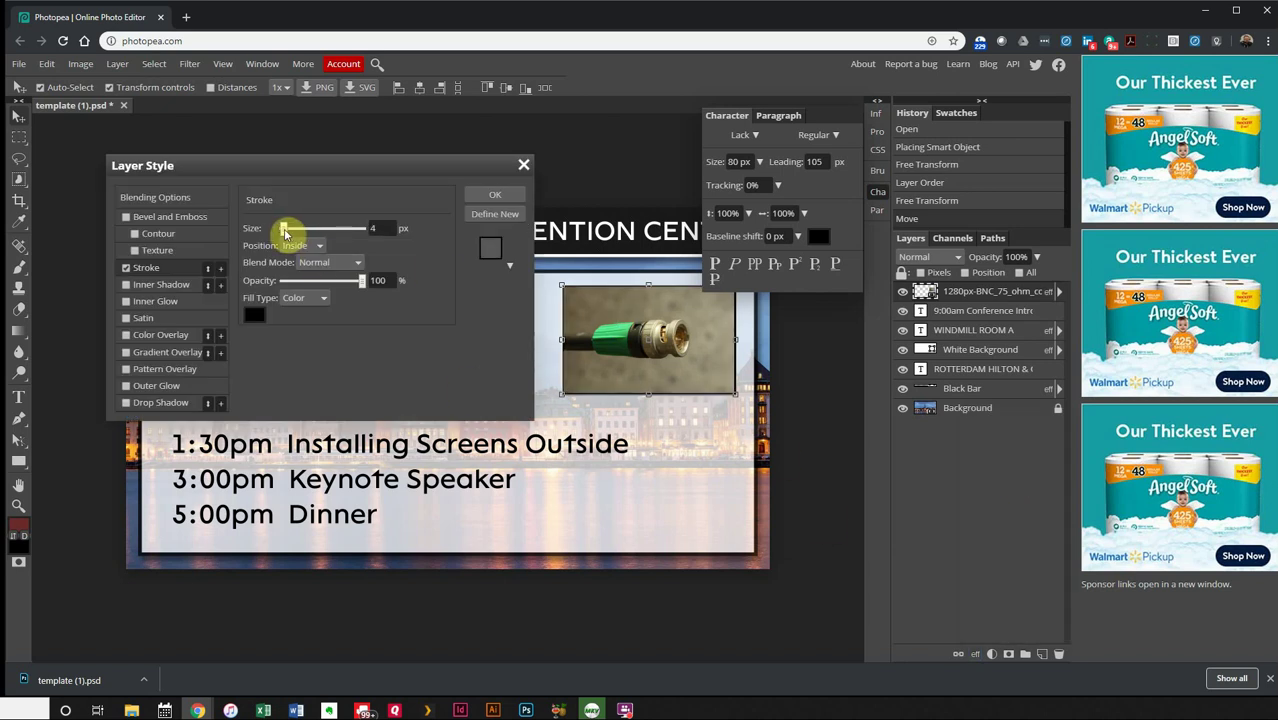
- Add a drop shadow to the connector picture, nudge the picture slightly upward and deselect it
left_click(125, 403)
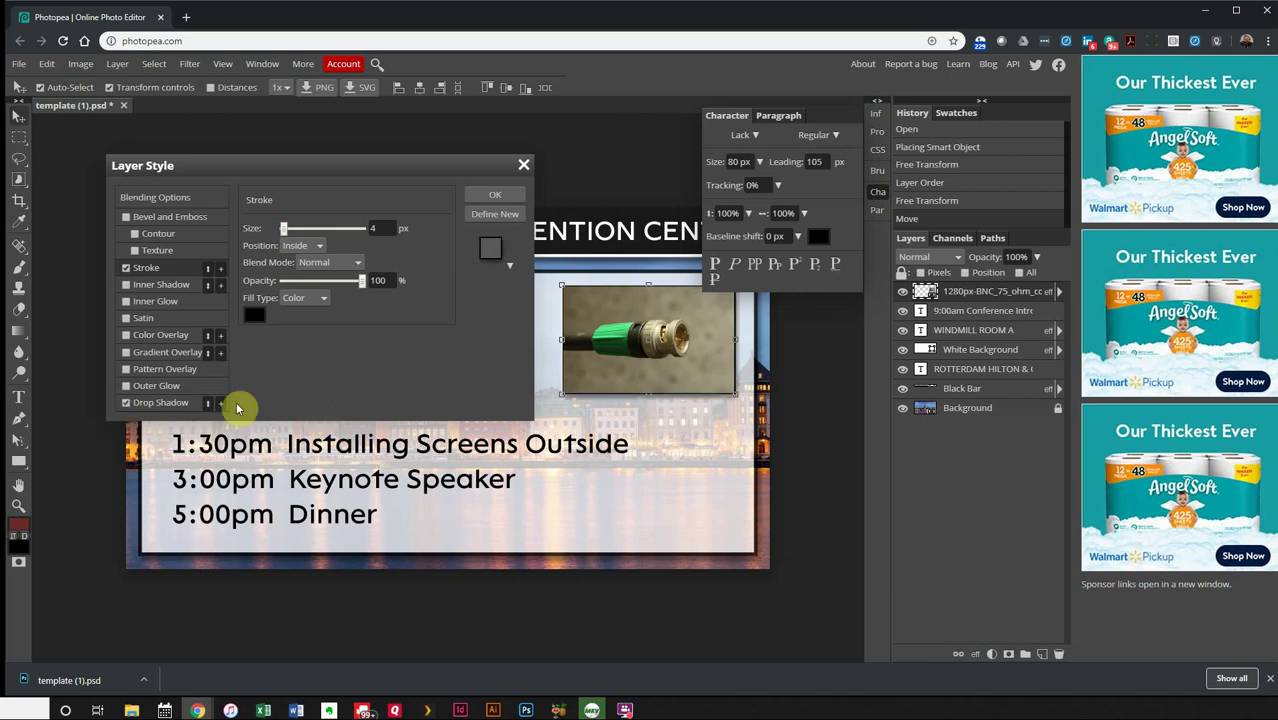
left_click(150, 402)
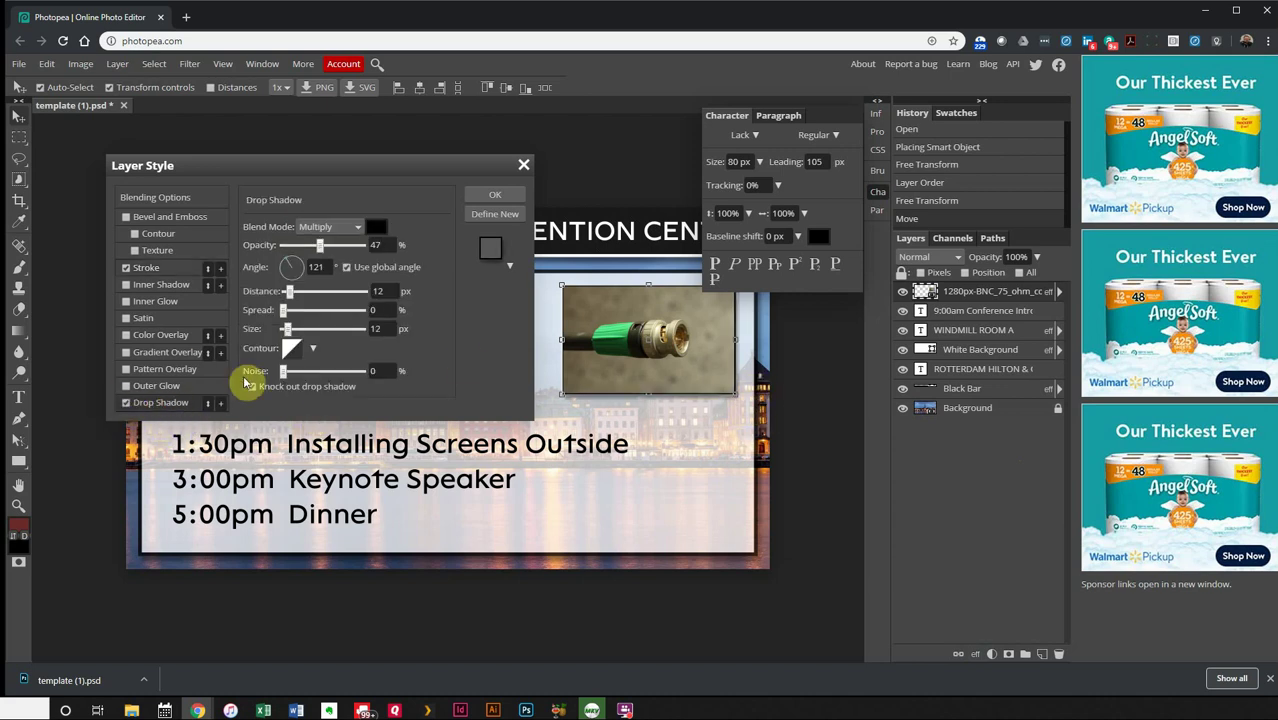
left_click(490, 195)
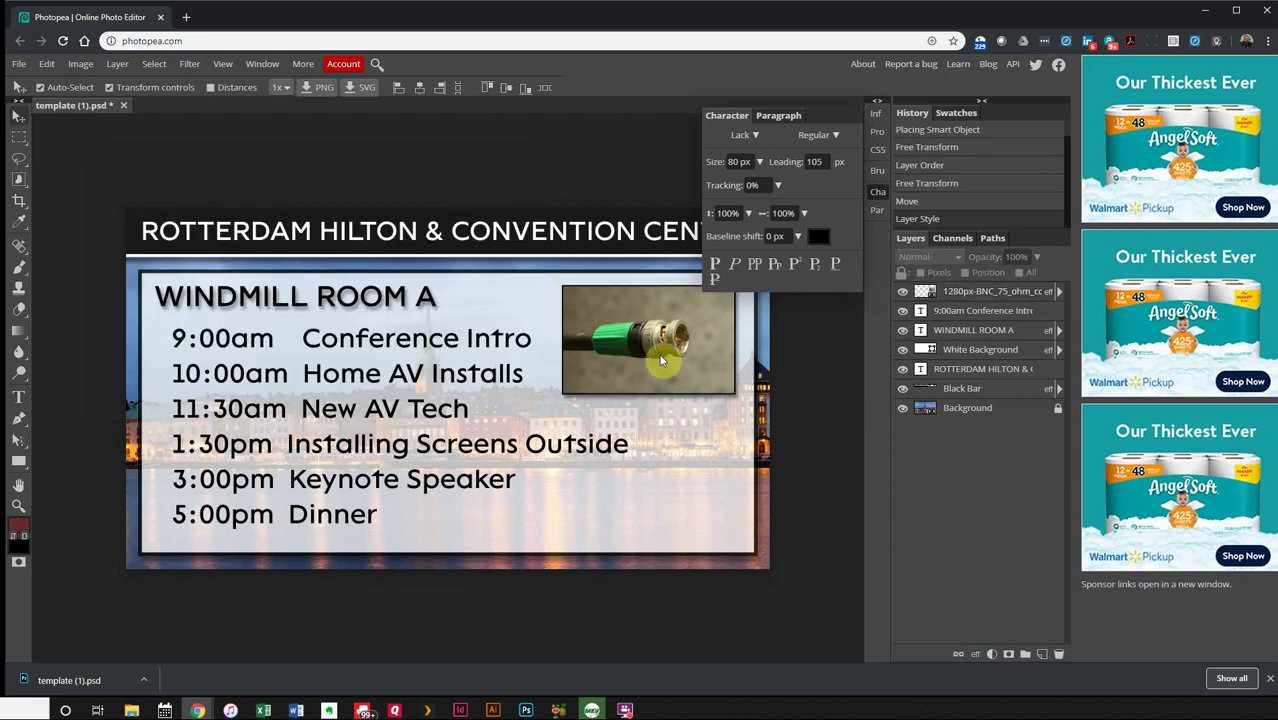
left_click_drag(661, 361, 659, 351)
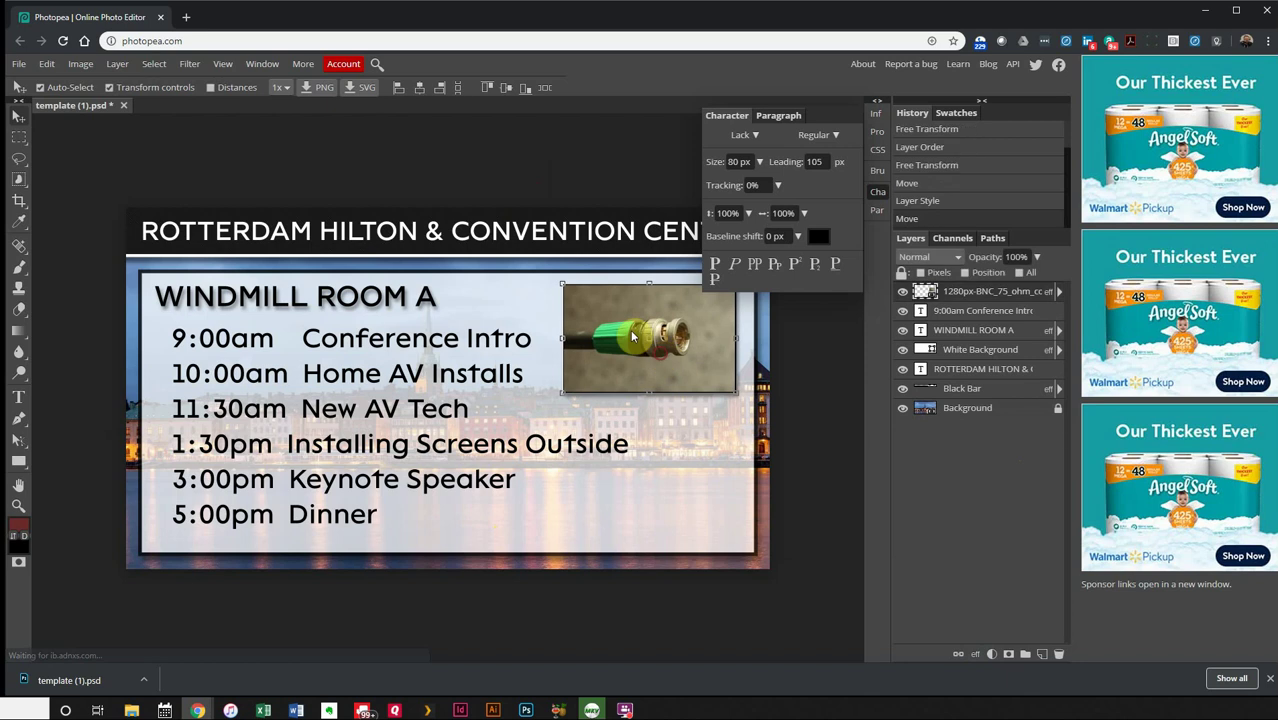
left_click(441, 186)
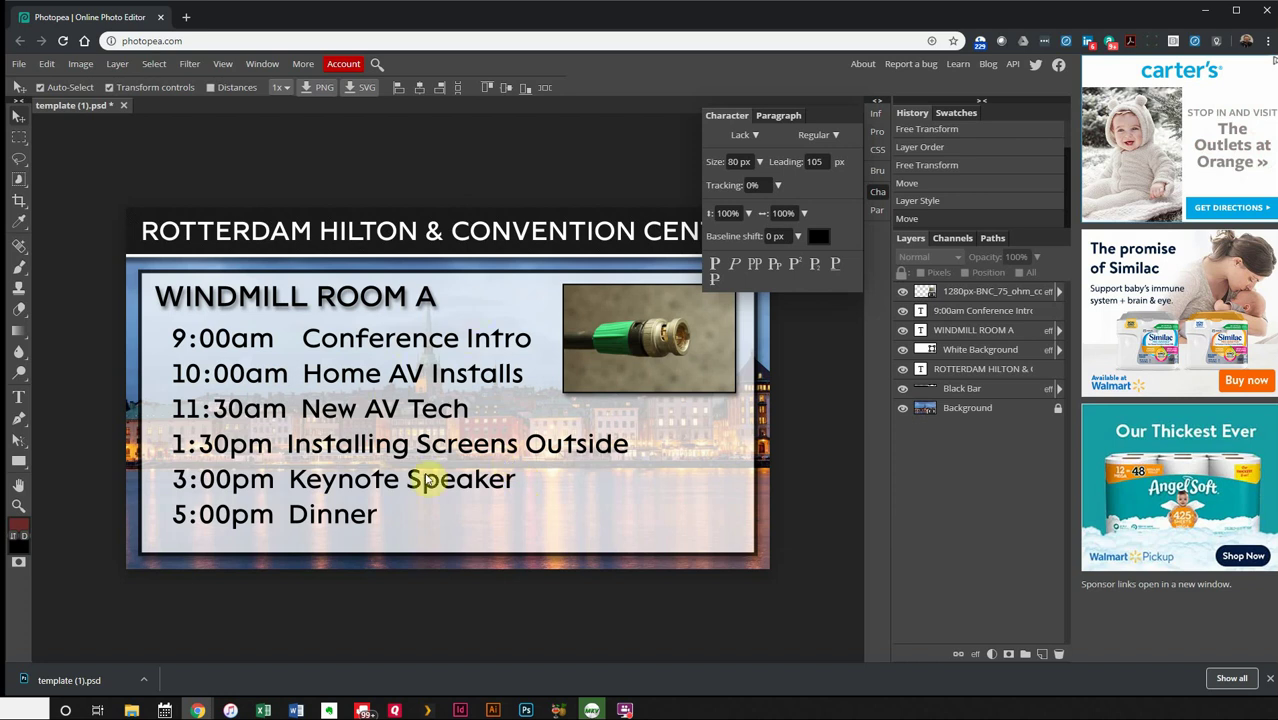
- Try B as the room letter in the WINDMILL ROOM heading, and restore the letter A
right_click(17, 410)
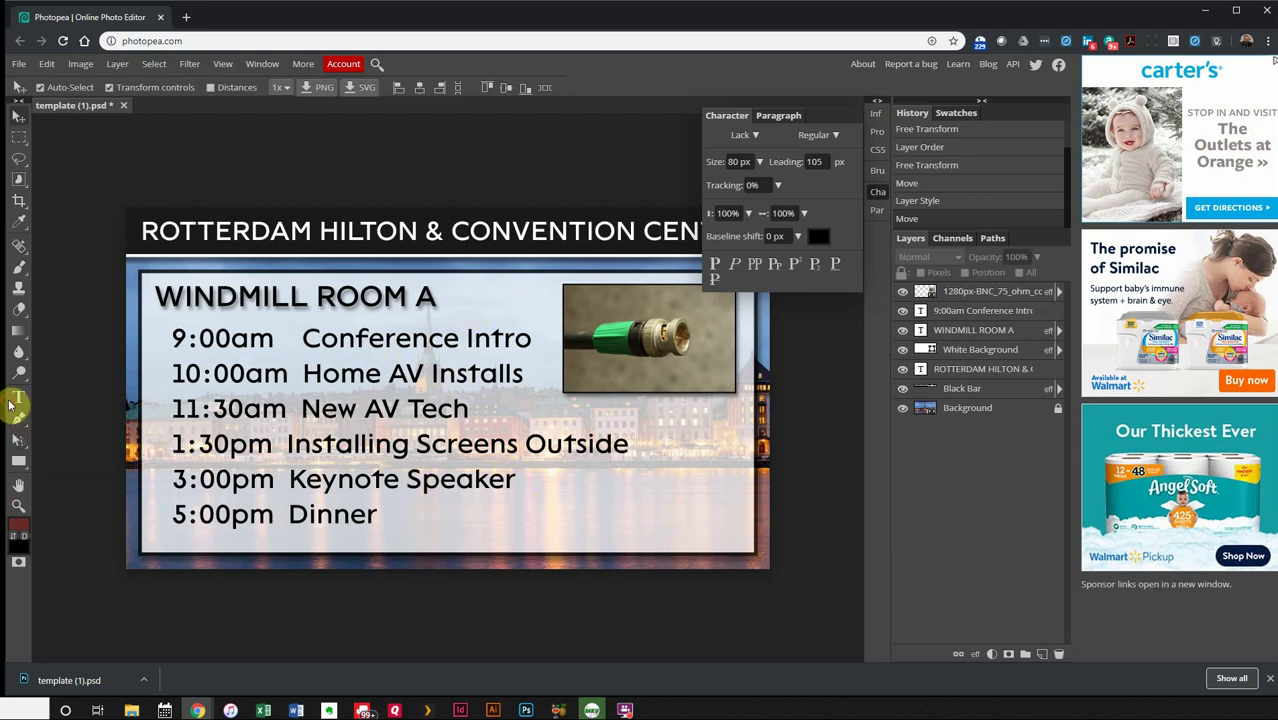
left_click(18, 398)
double_click(424, 296)
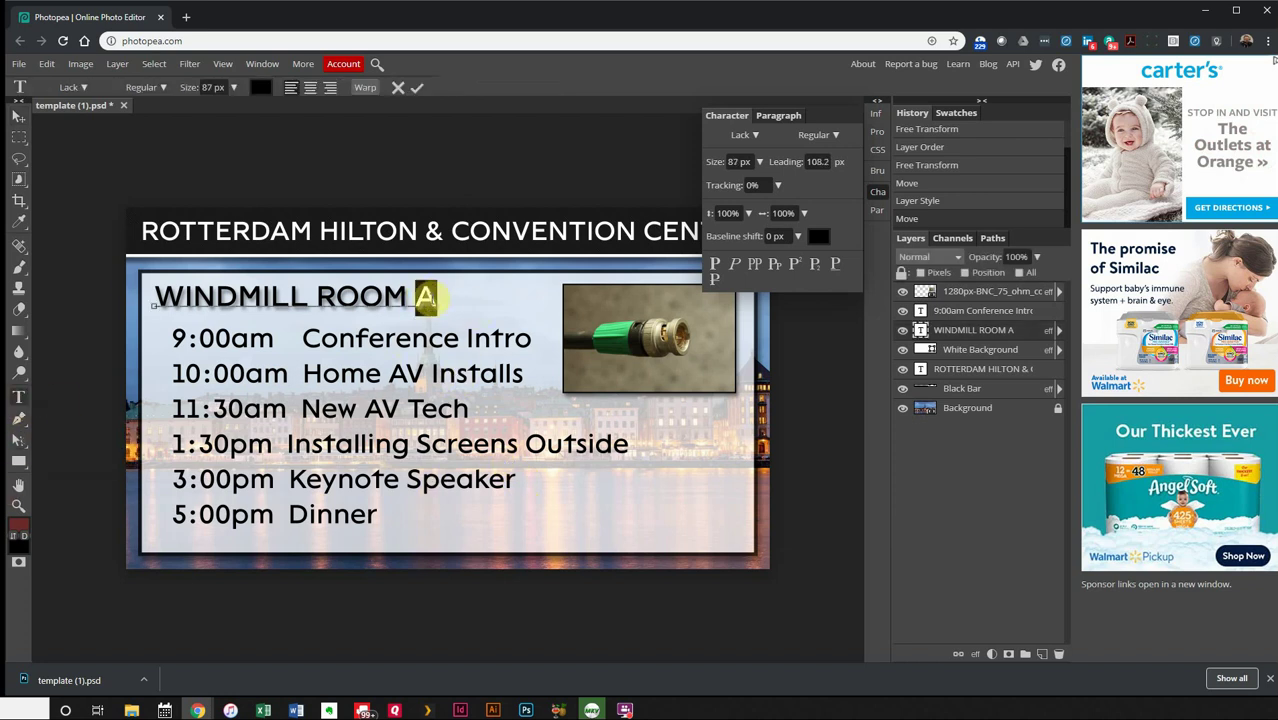
type("b")
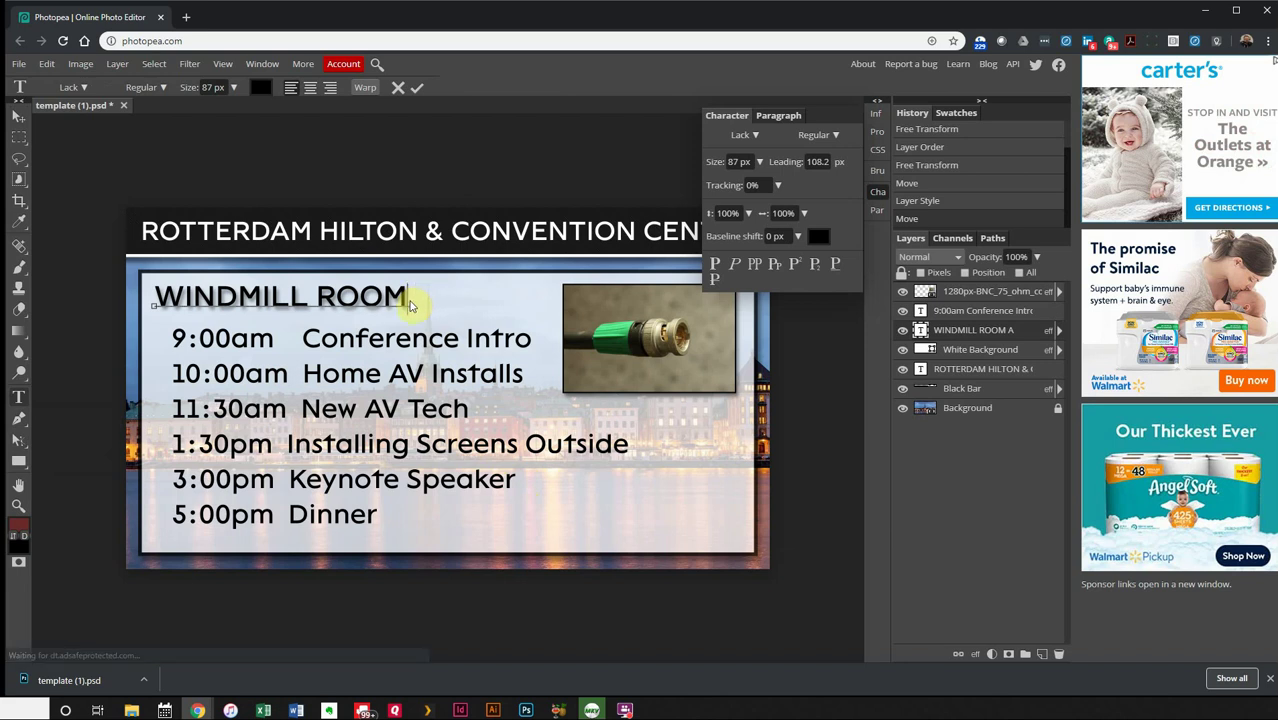
type("B")
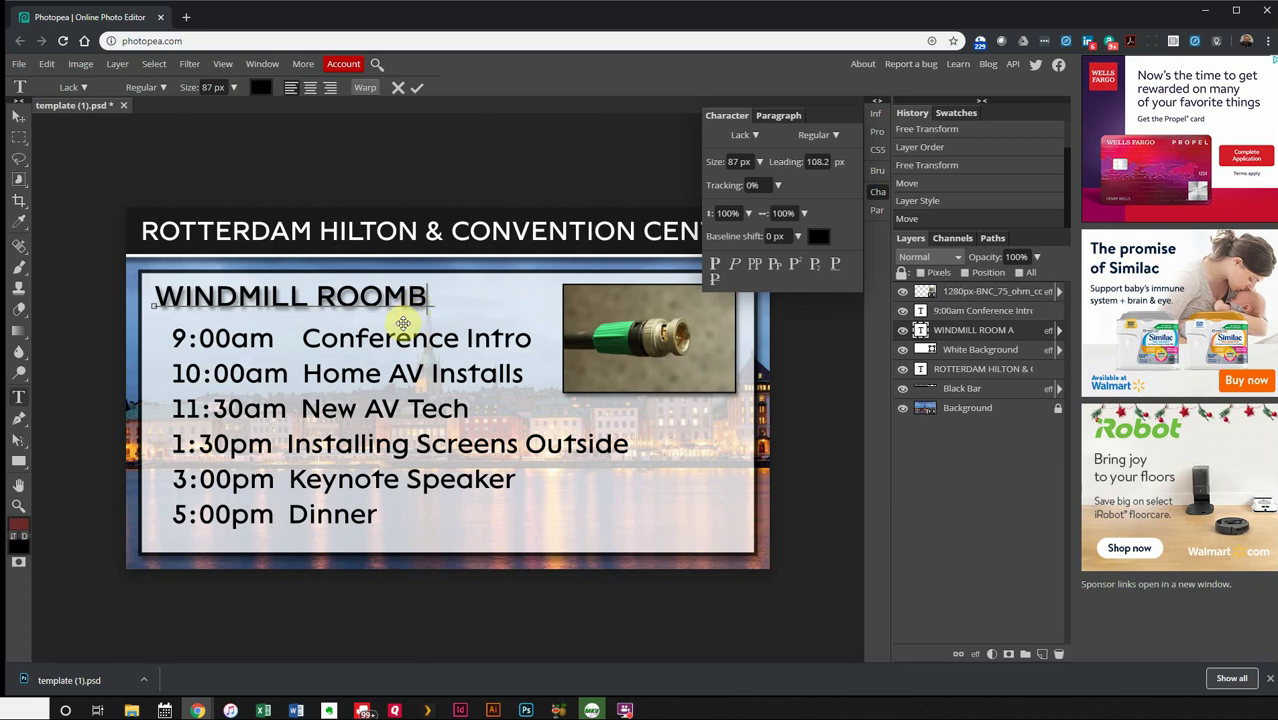
key("BackSpace")
type("b")
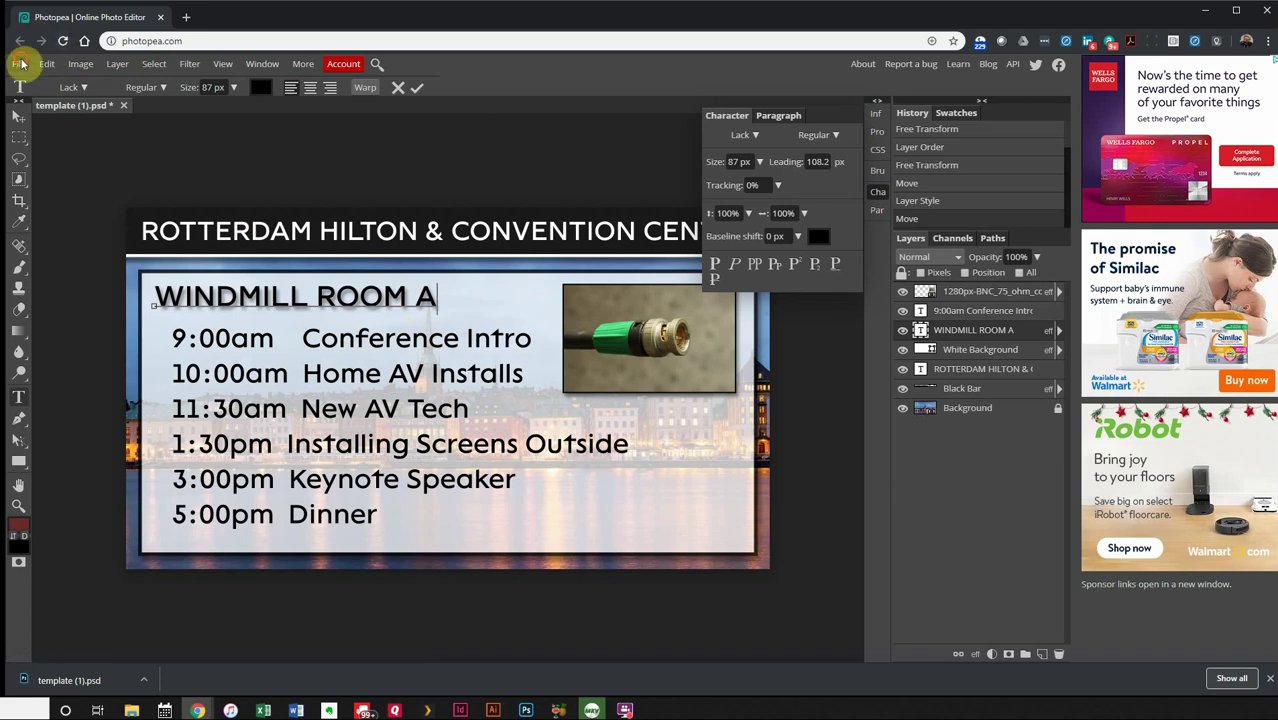
- Export the sign as a 1920 × 1080 px PNG at 100% quality, view the exported image, and return to the design
left_click(20, 64)
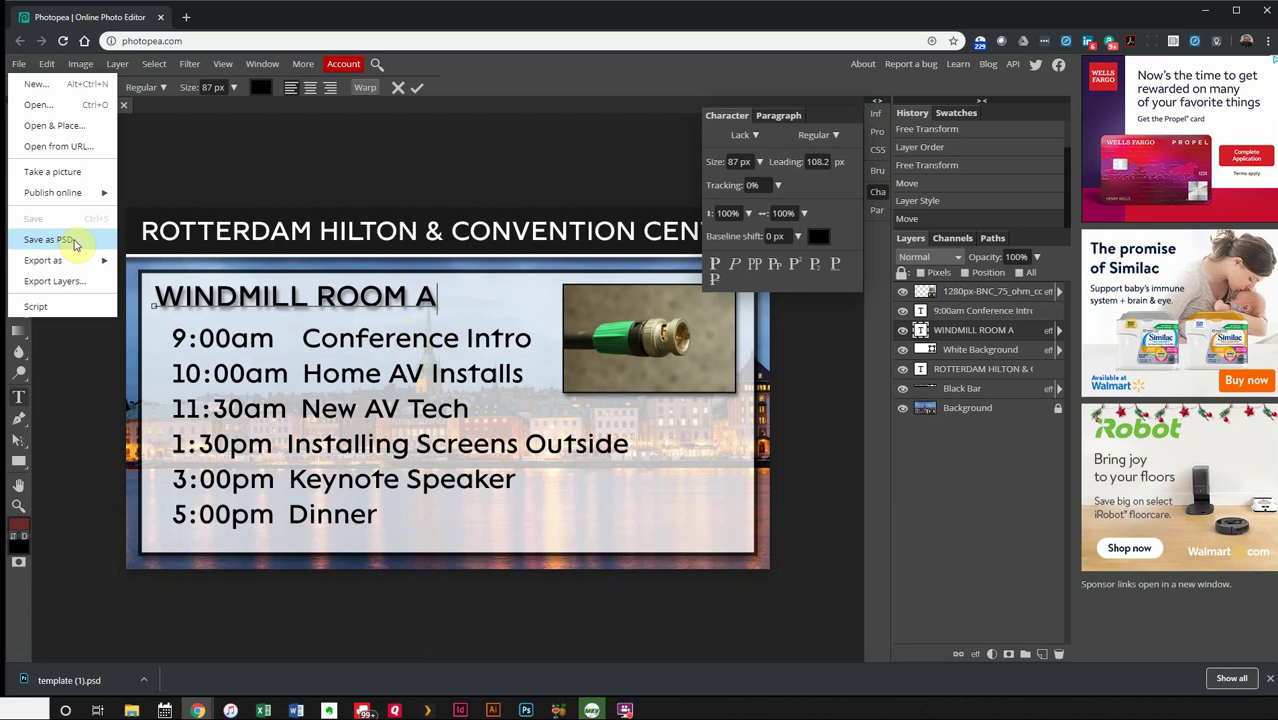
mouse_move(80, 261)
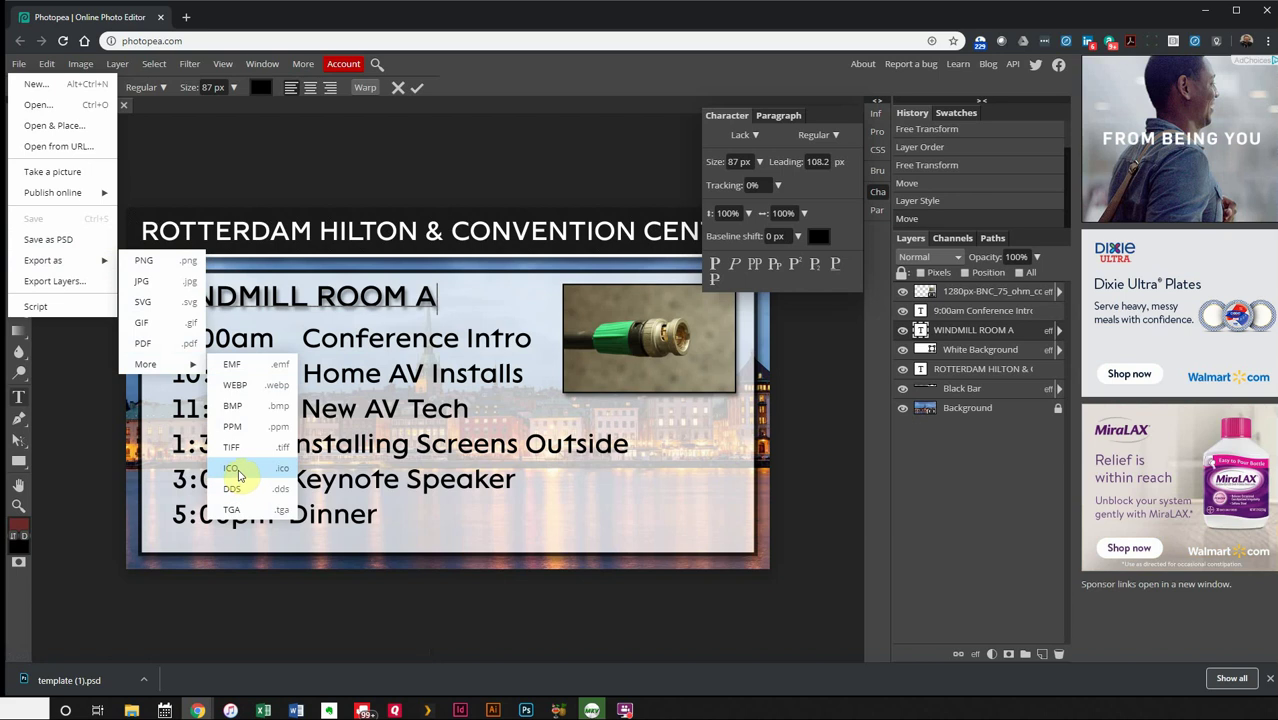
left_click(157, 263)
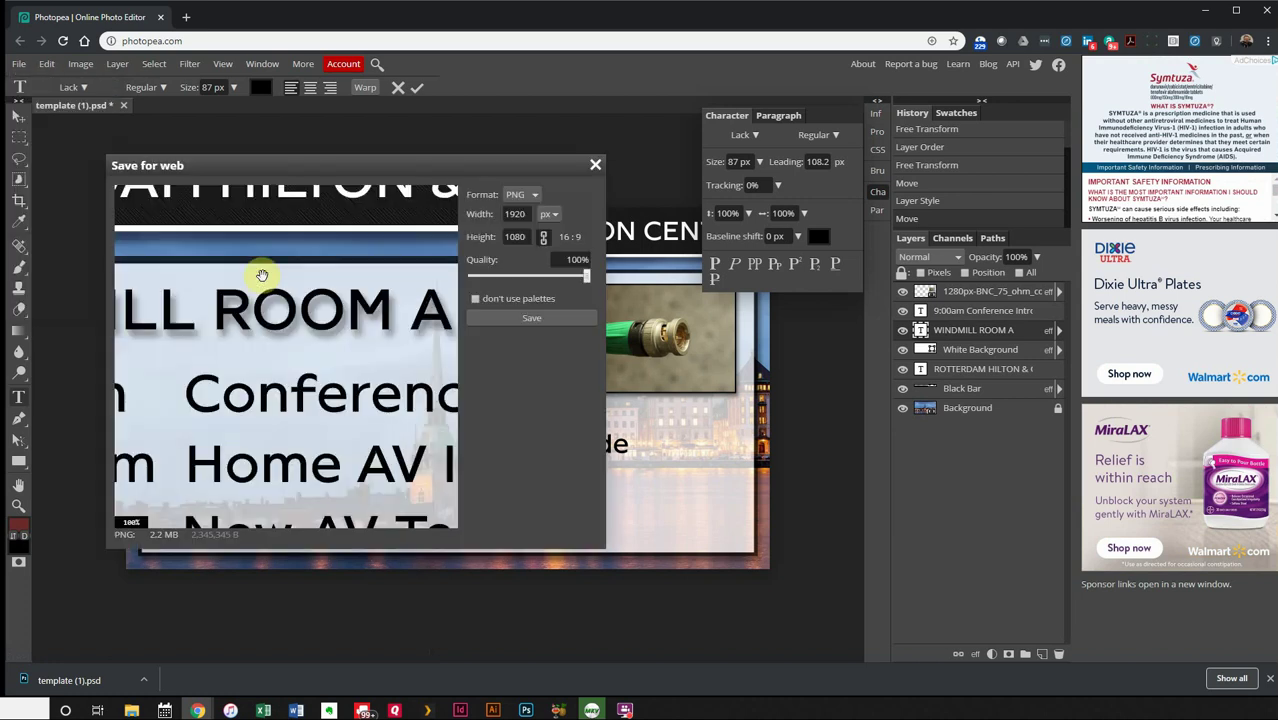
left_click_drag(257, 294, 491, 502)
left_click_drag(316, 420, 250, 391)
left_click_drag(272, 246, 275, 318)
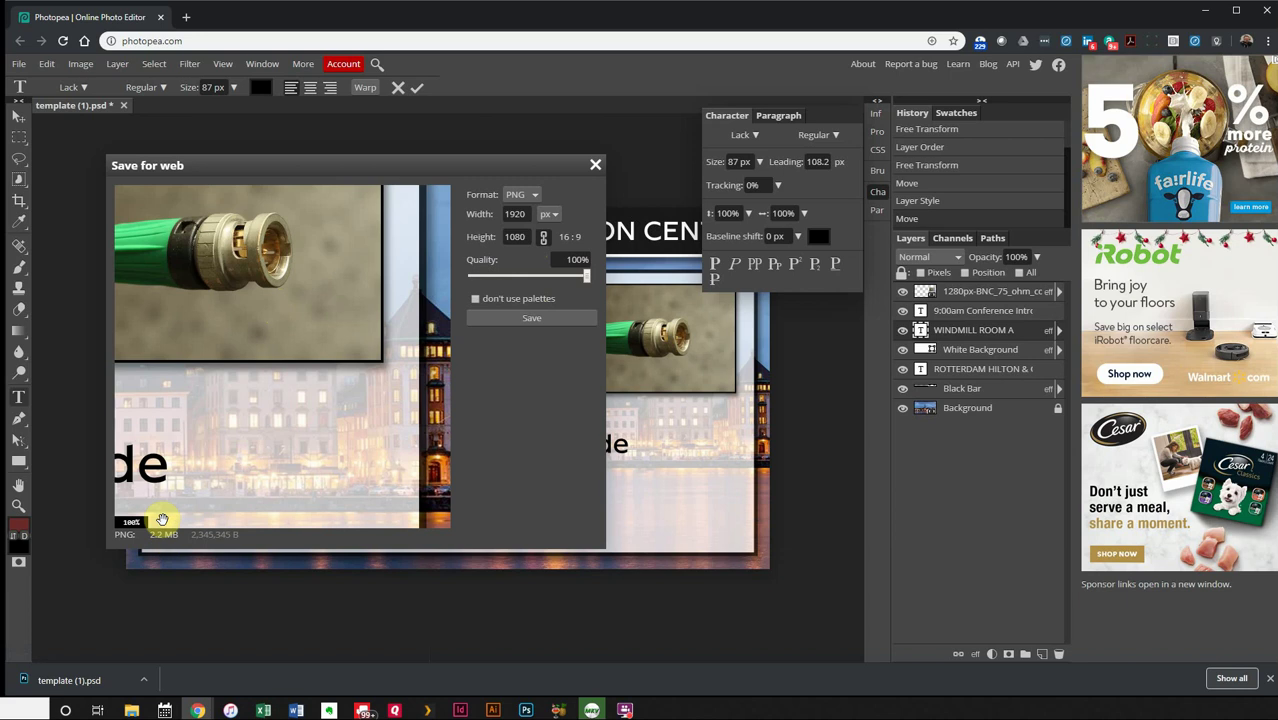
left_click(527, 318)
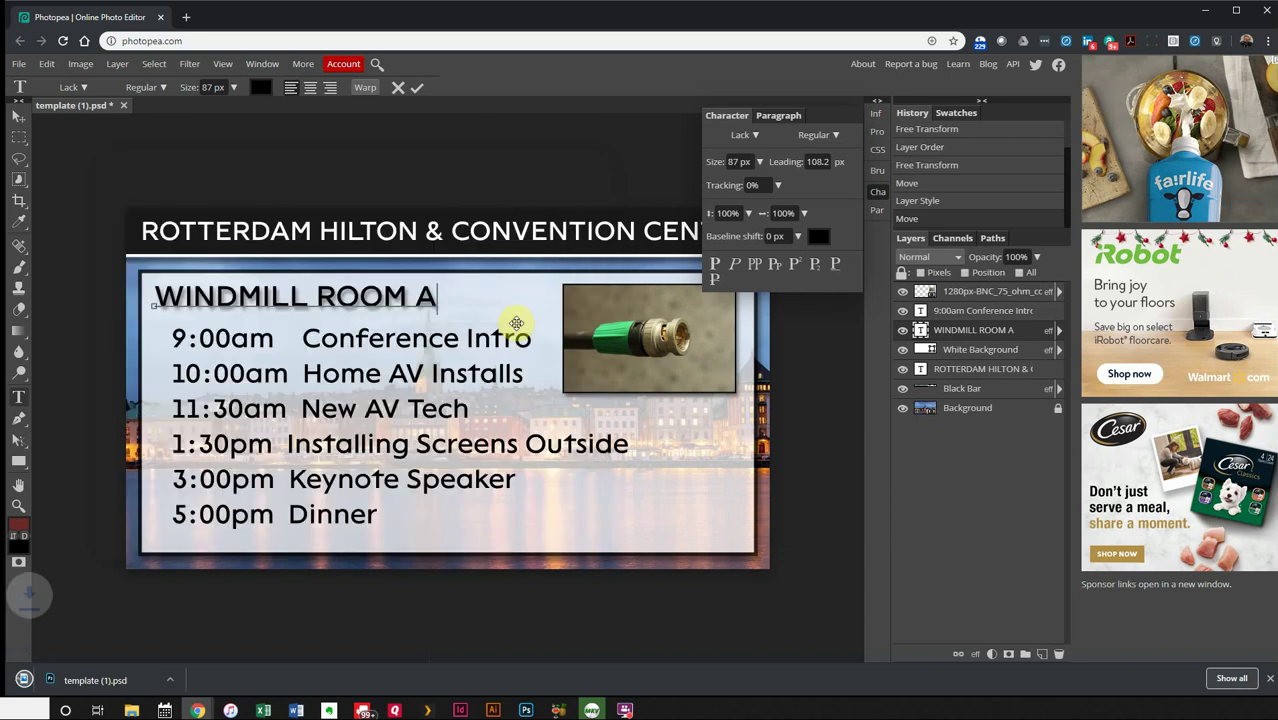
left_click(97, 690)
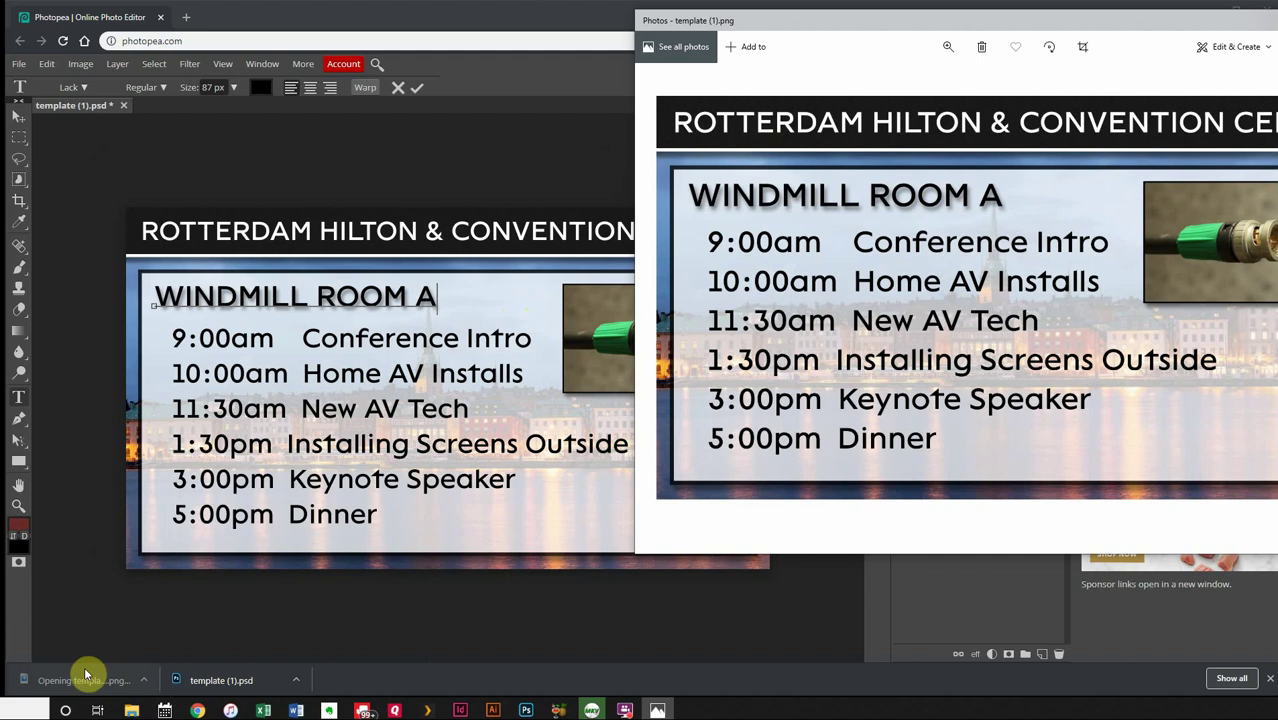
left_click(163, 605)
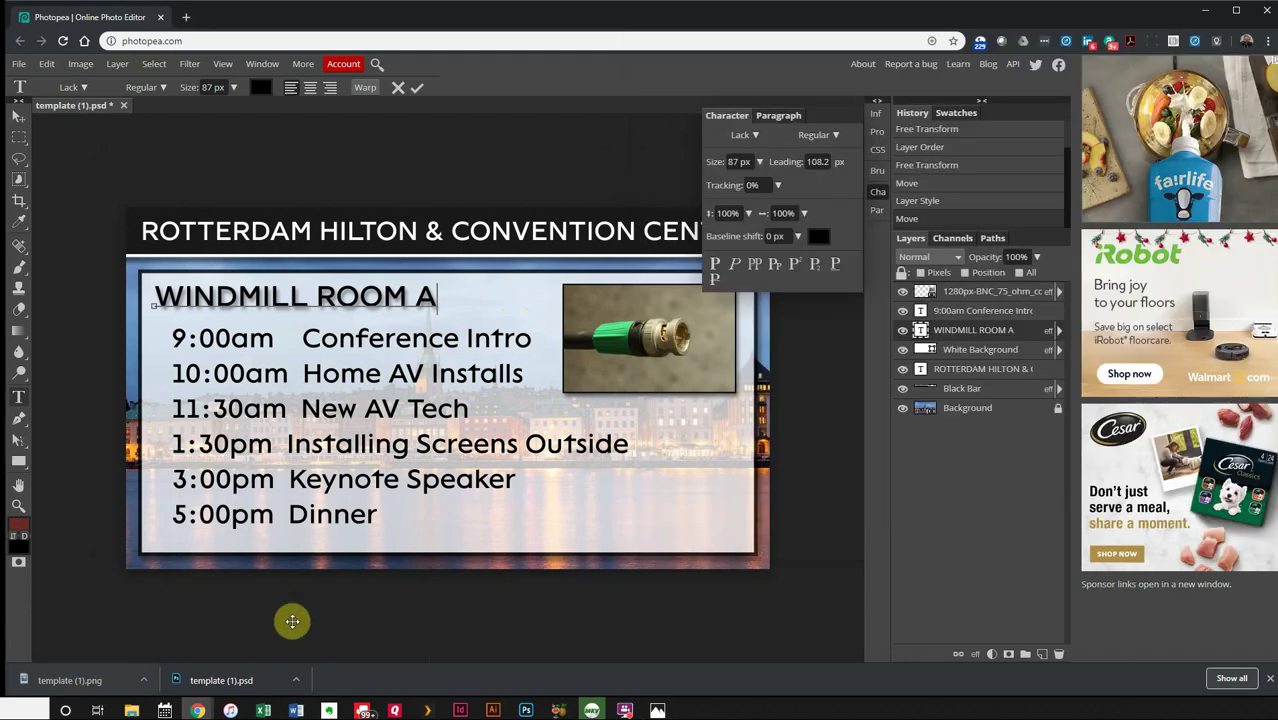